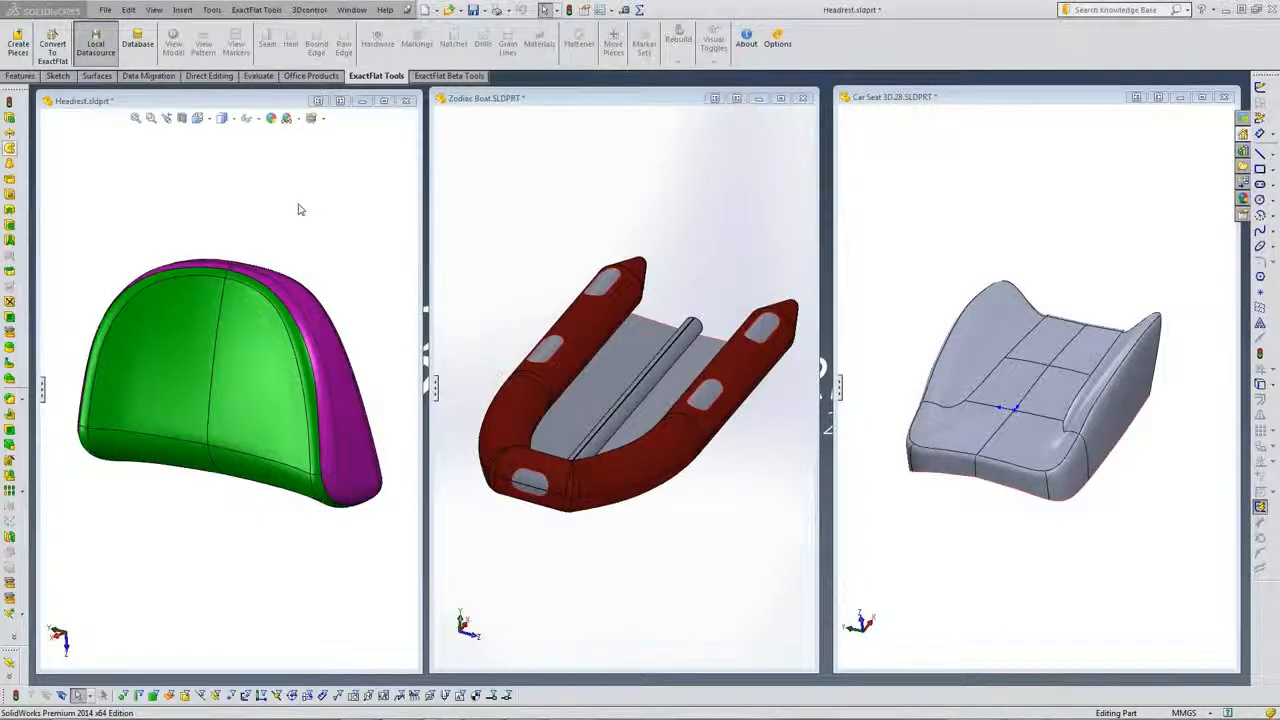
View the headrest, car seat and boat models in their separate windows and maximize the Headrest part.
{"action": "left_click", "coordinate": [298, 209]}
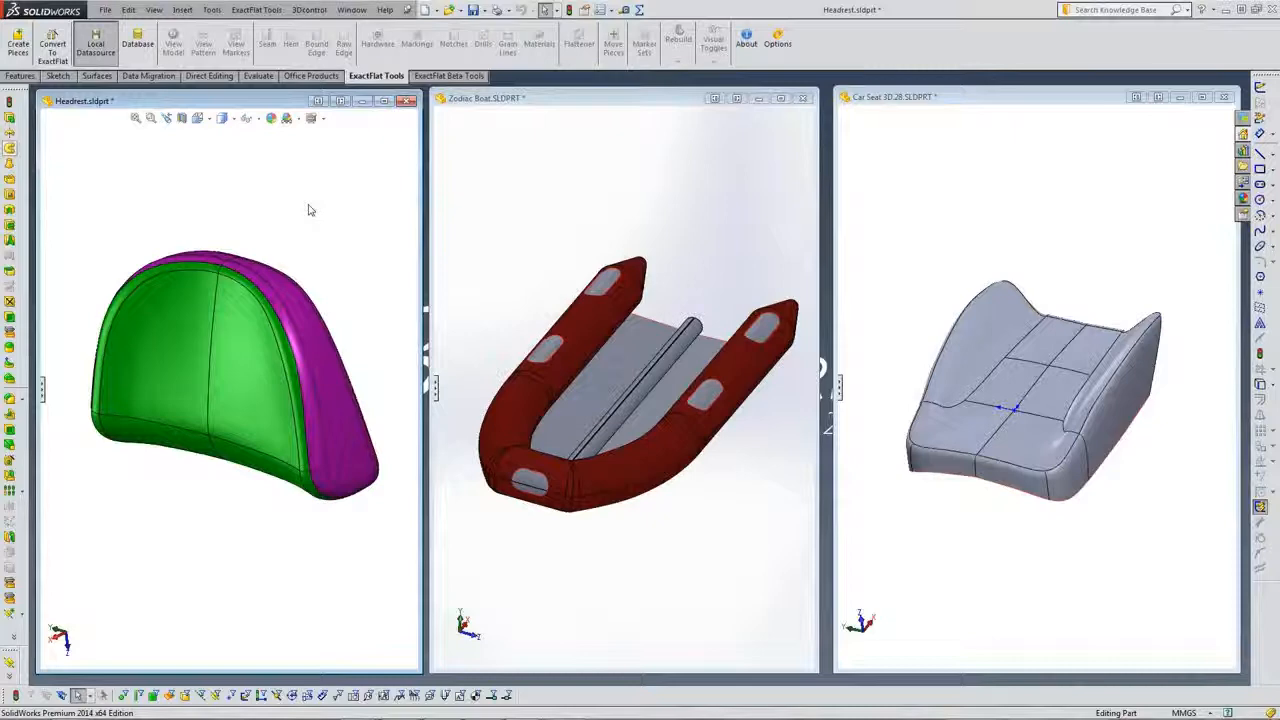
{"action": "left_click", "coordinate": [915, 210]}
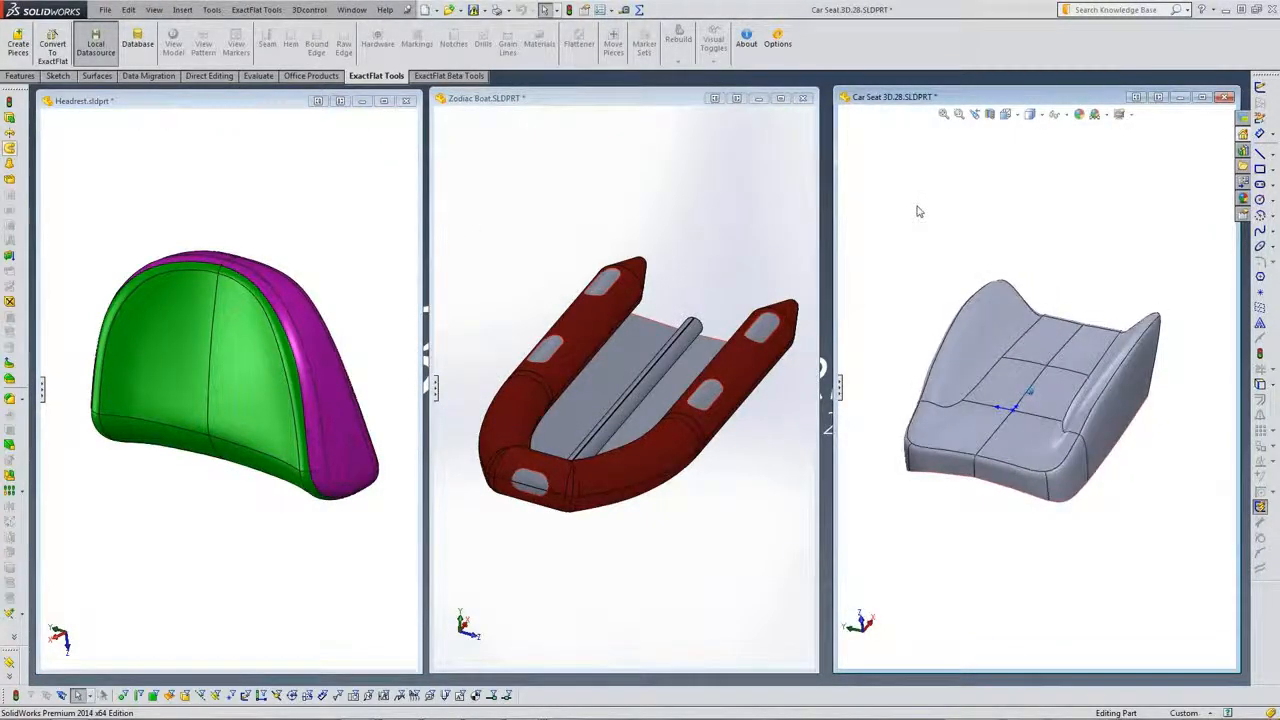
{"action": "left_click", "coordinate": [621, 207]}
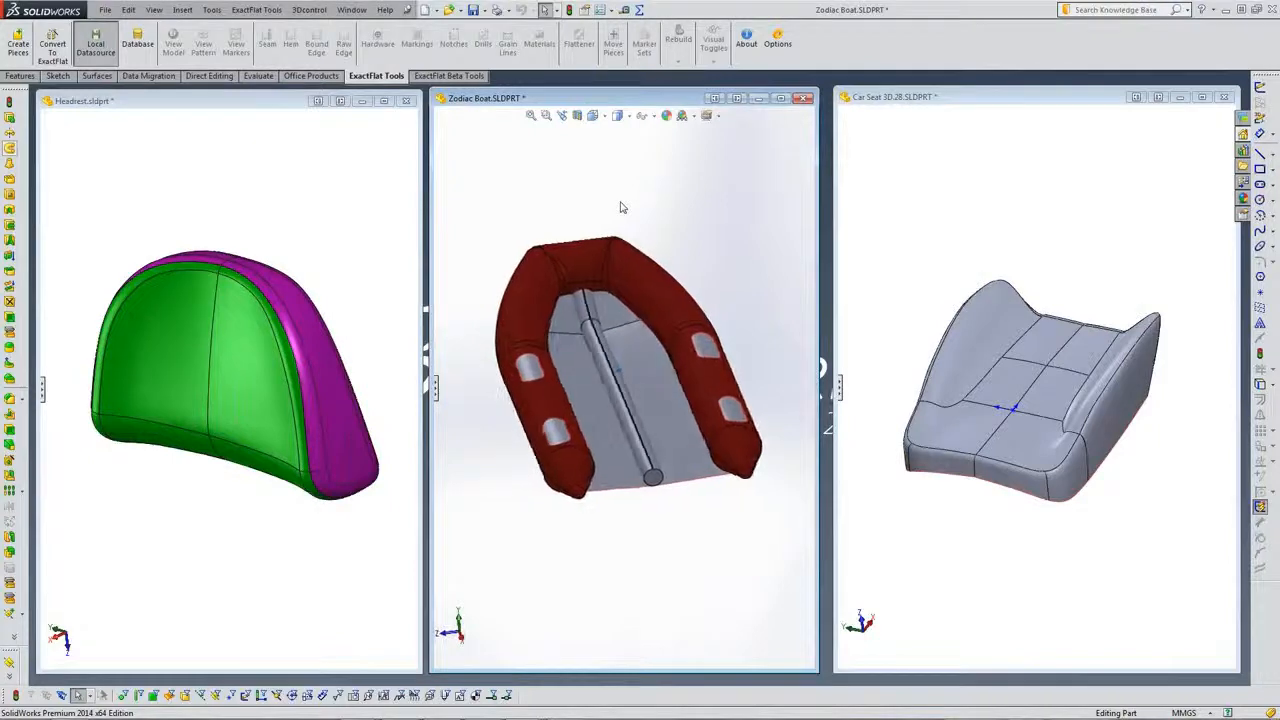
{"action": "left_click", "coordinate": [310, 207]}
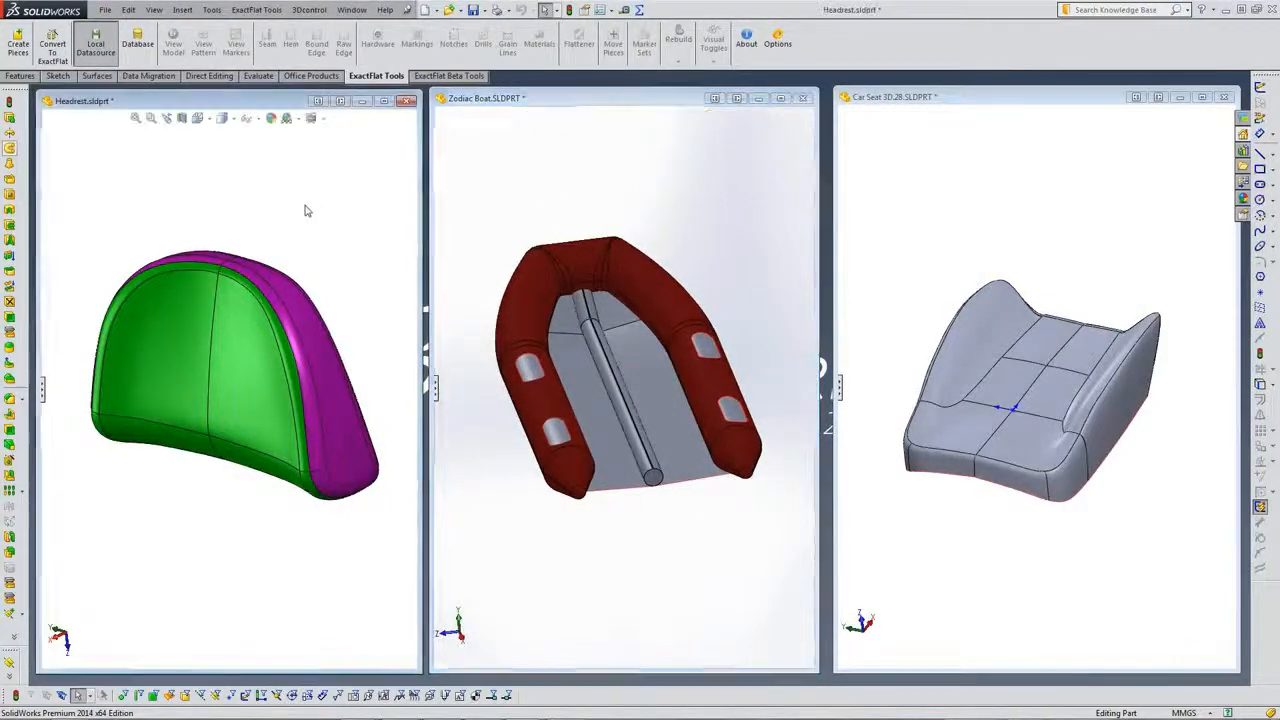
{"action": "left_click", "coordinate": [383, 102]}
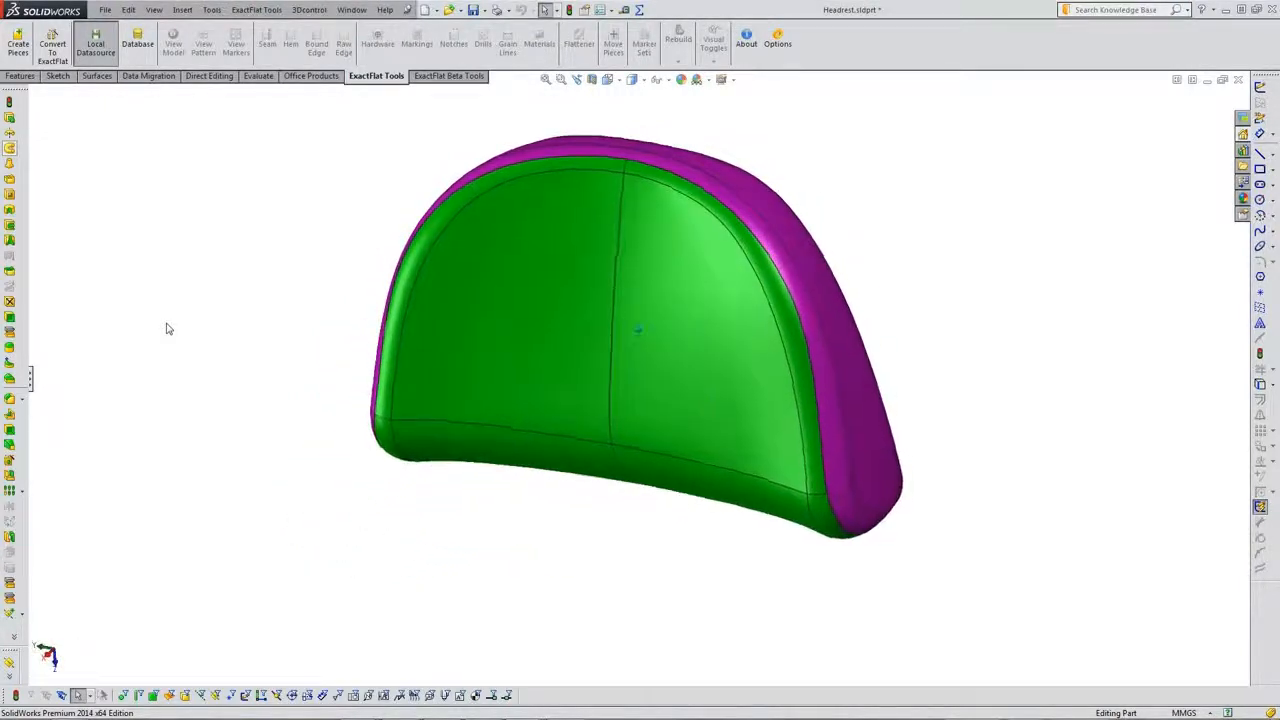
Switch the ExactFlat data source to the Database Template Local database and dismiss the e-mail notification.
{"action": "left_click", "coordinate": [140, 45]}
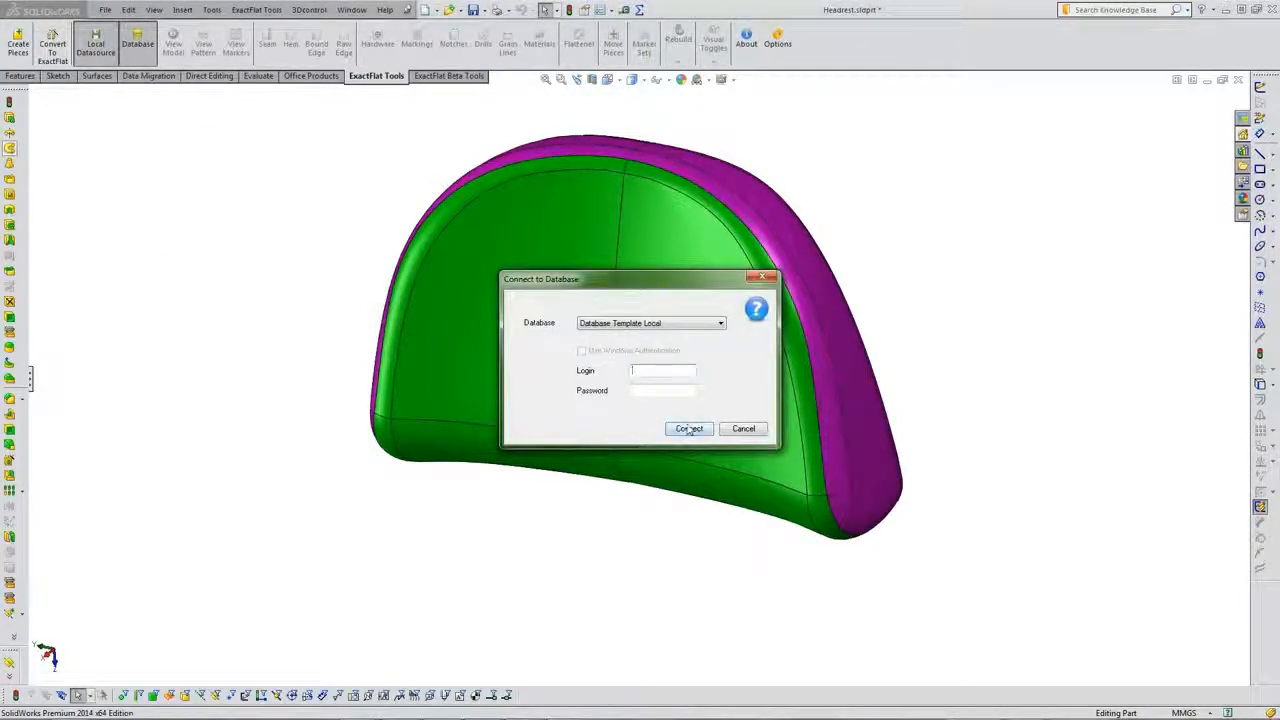
{"action": "left_click", "coordinate": [689, 429]}
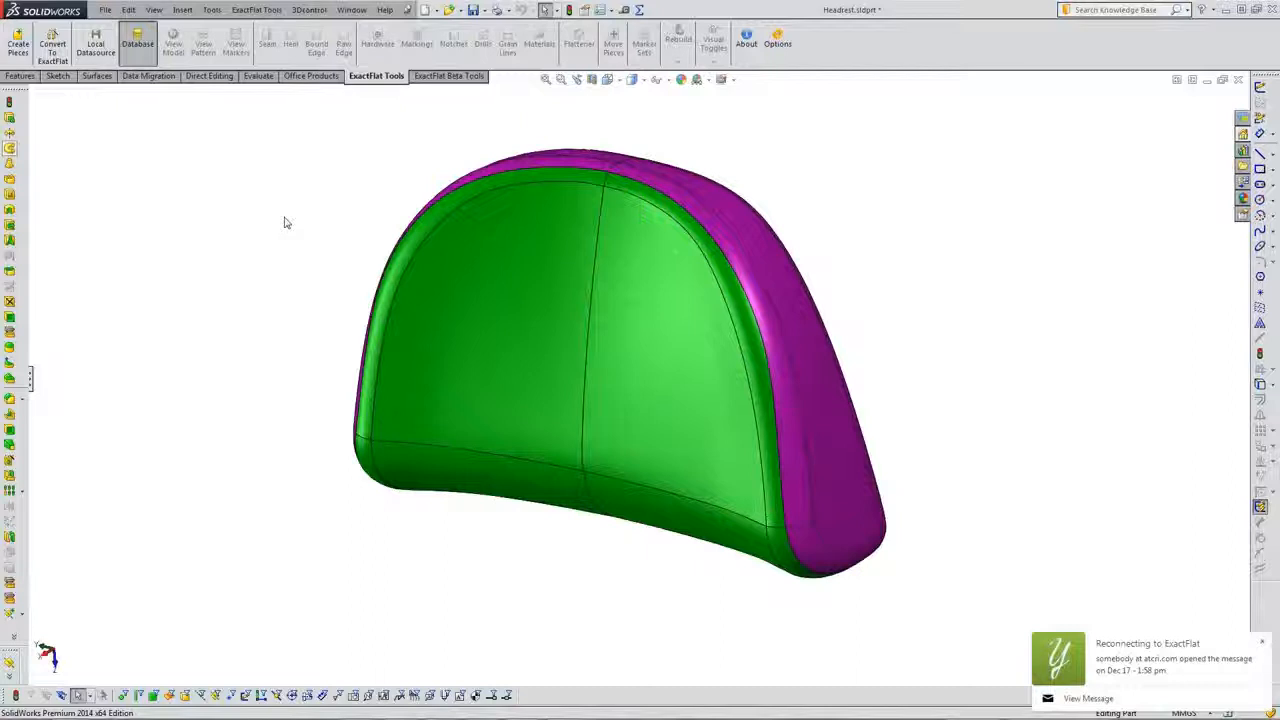
{"action": "left_click", "coordinate": [1261, 641]}
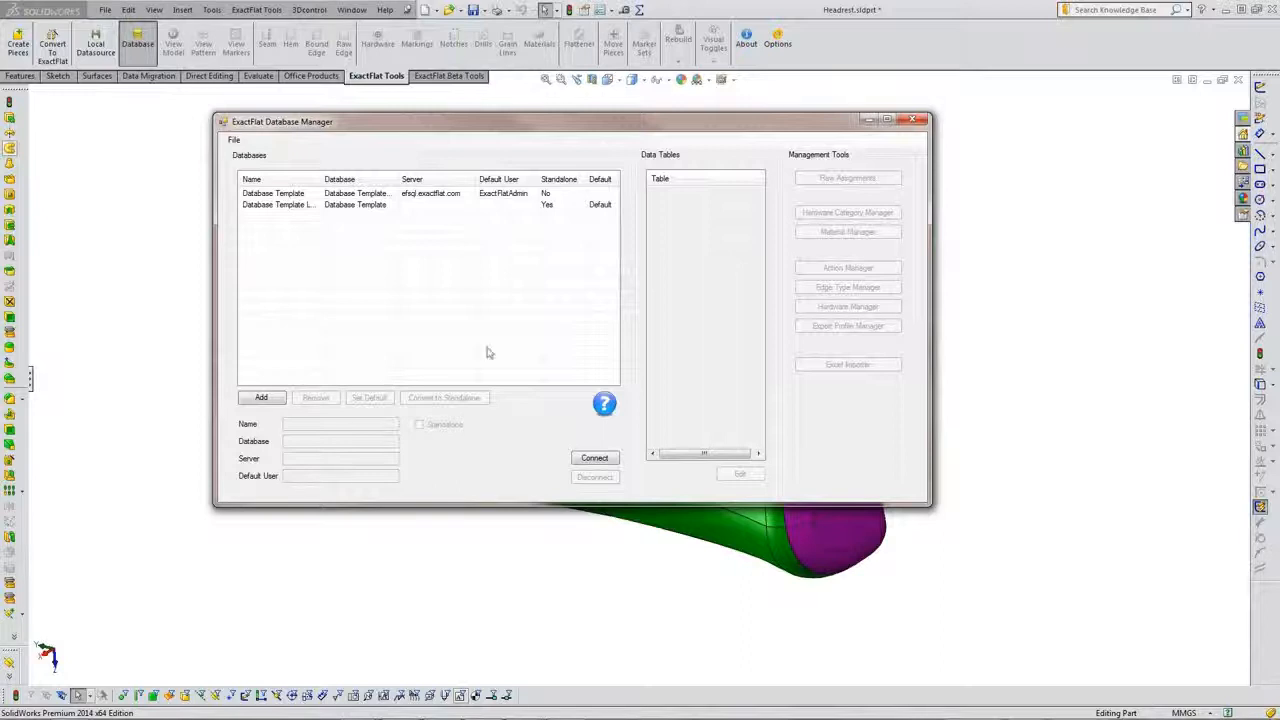
Connect the Database Manager to Database Template Local and expand the Insulation Blanket category in the Material Manager.
{"action": "left_click", "coordinate": [533, 205]}
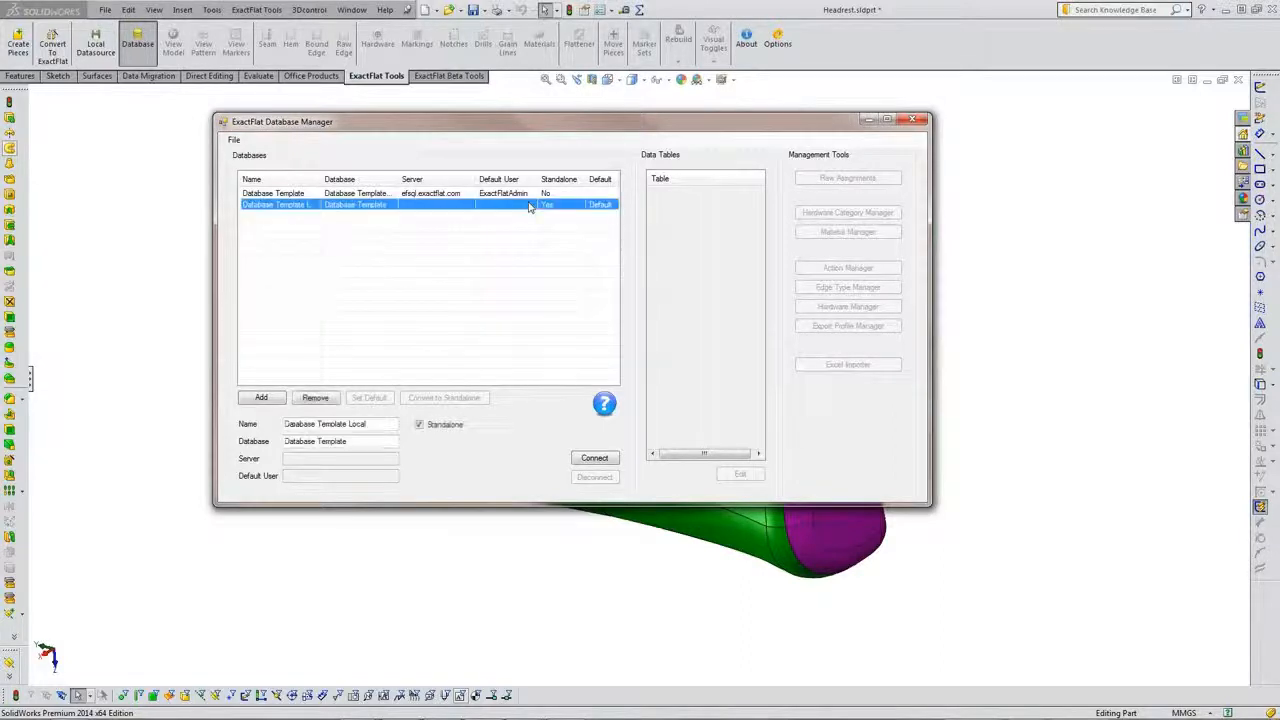
{"action": "left_click", "coordinate": [594, 458]}
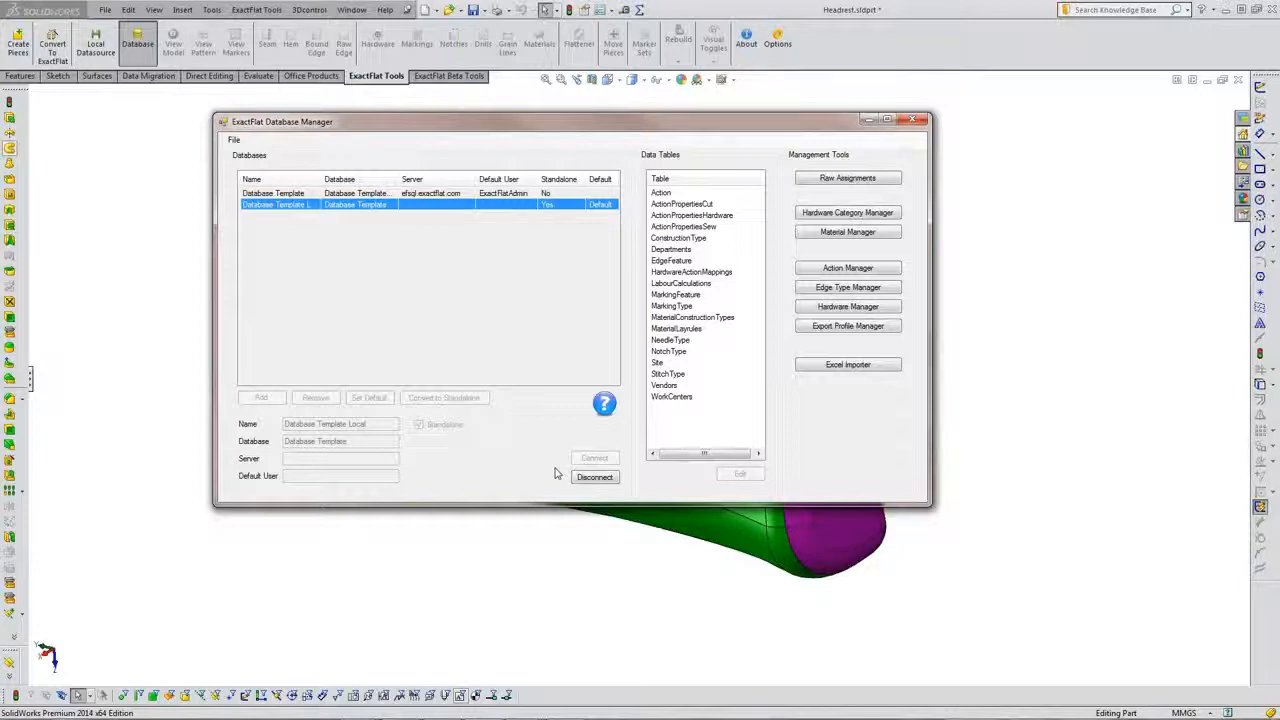
{"action": "left_click", "coordinate": [841, 233]}
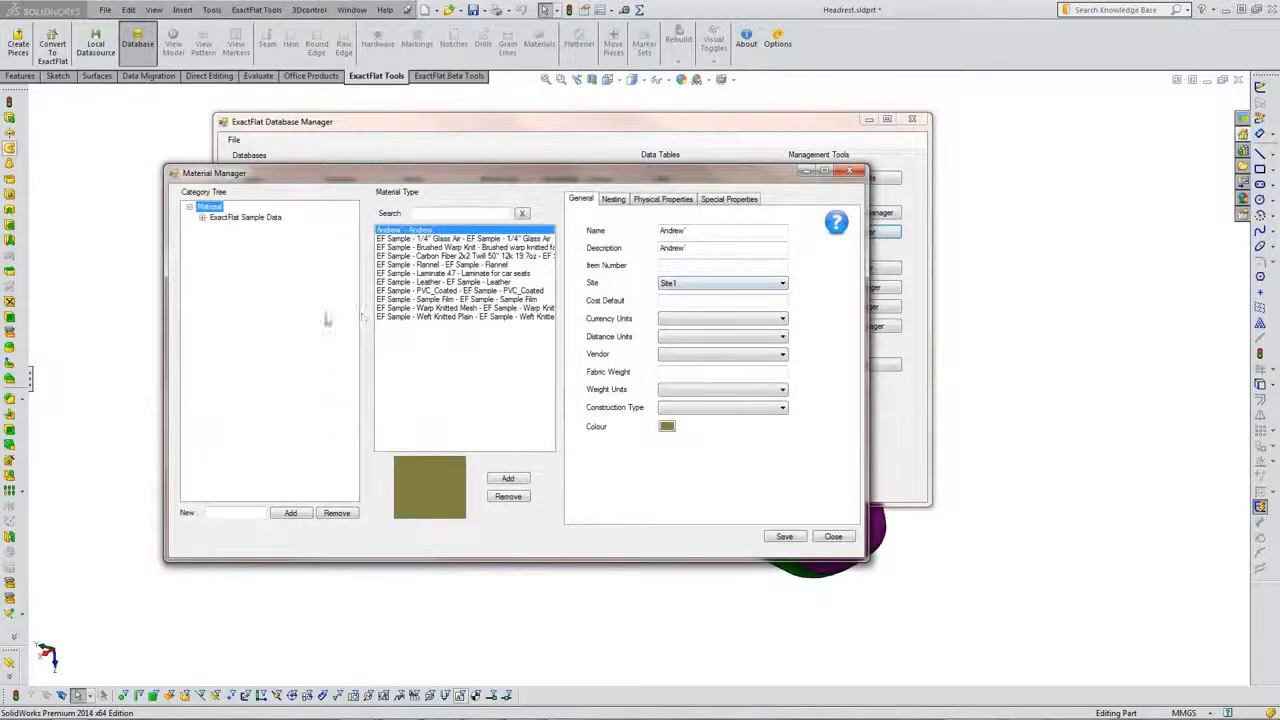
{"action": "left_click", "coordinate": [202, 217]}
{"action": "left_click", "coordinate": [214, 249]}
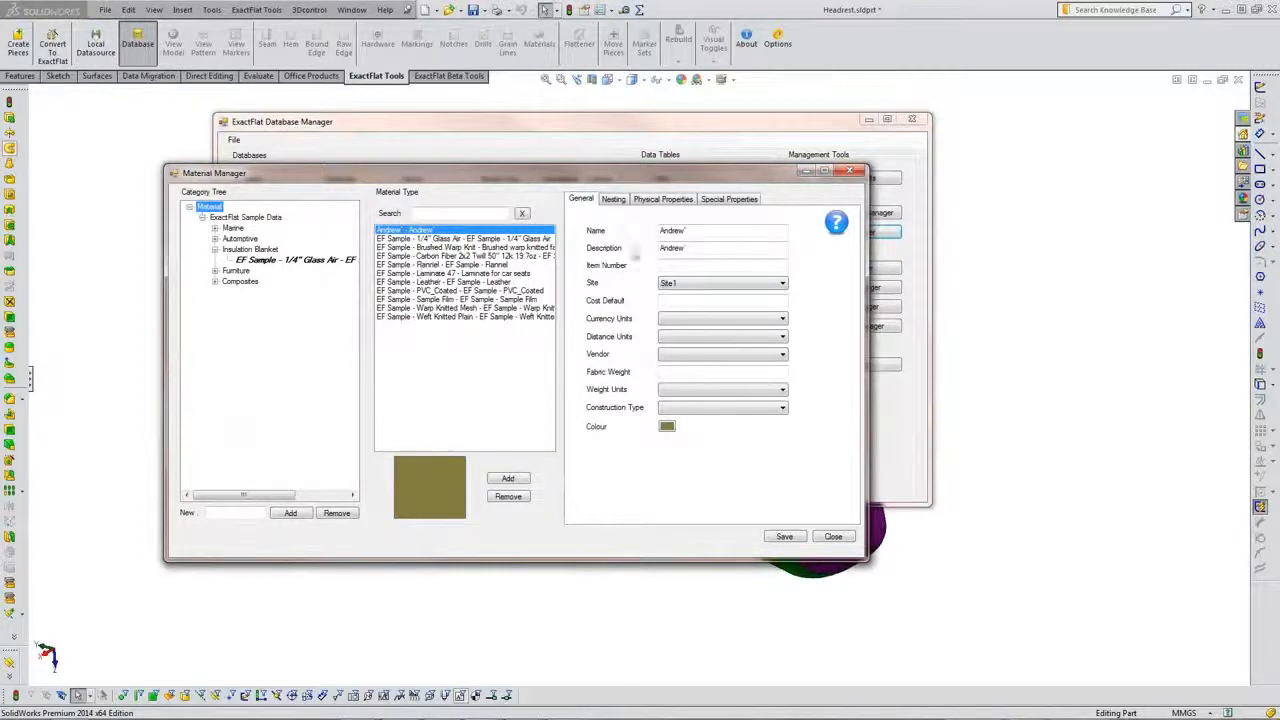
Review the carbon fiber twill sample's general, nesting and physical properties, and close the Material Manager discarding all changes.
{"action": "left_click", "coordinate": [488, 257]}
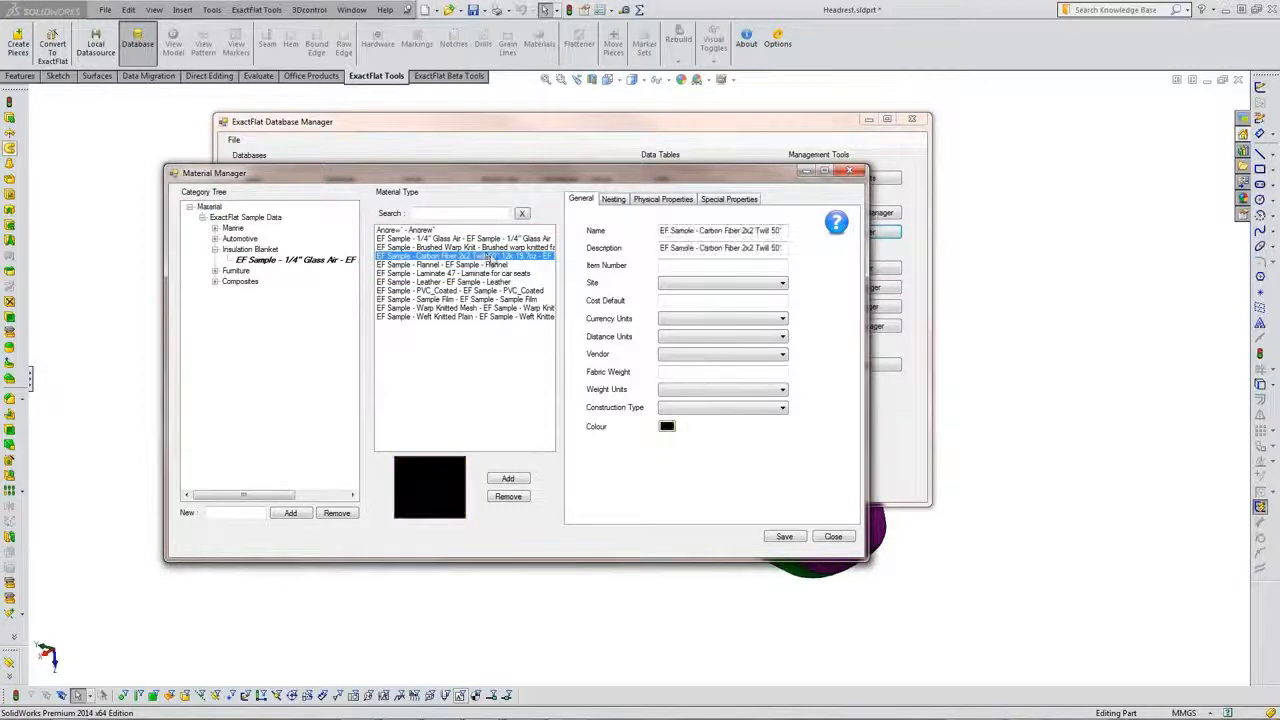
{"action": "left_click", "coordinate": [619, 202]}
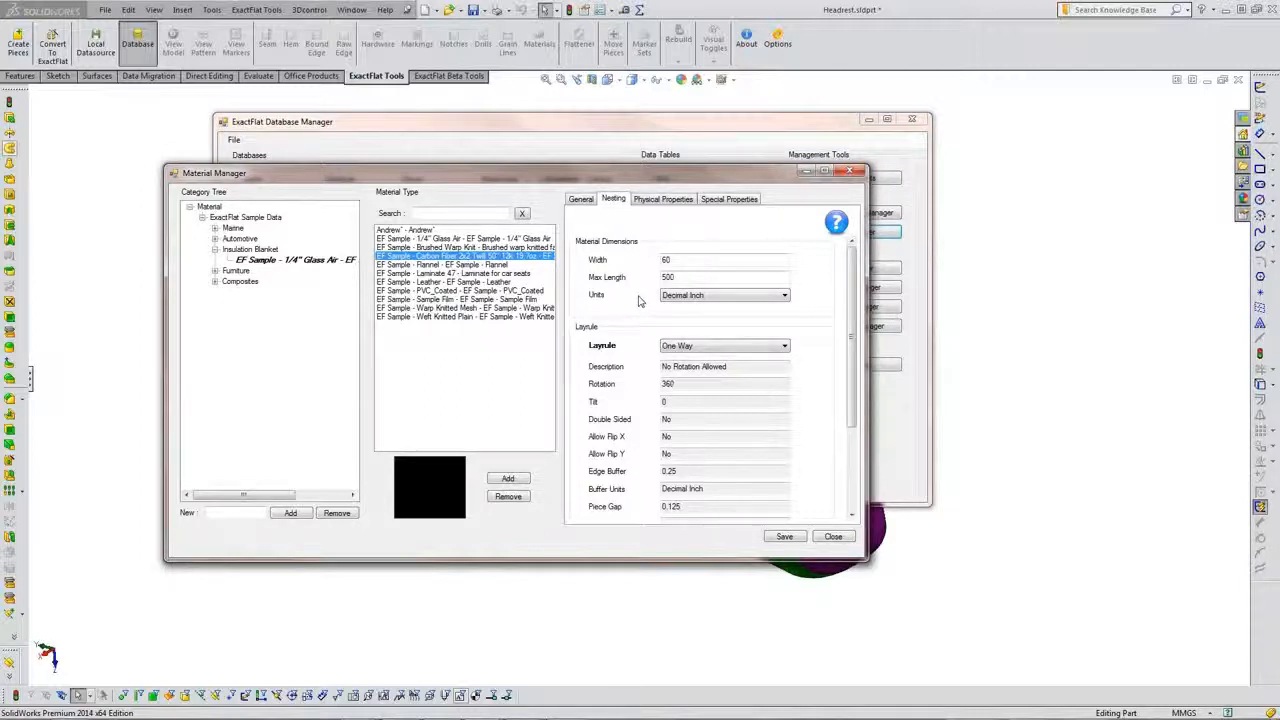
{"action": "left_click_drag", "start_coordinate": [679, 261], "coordinate": [660, 262]}
{"action": "left_click", "coordinate": [684, 296]}
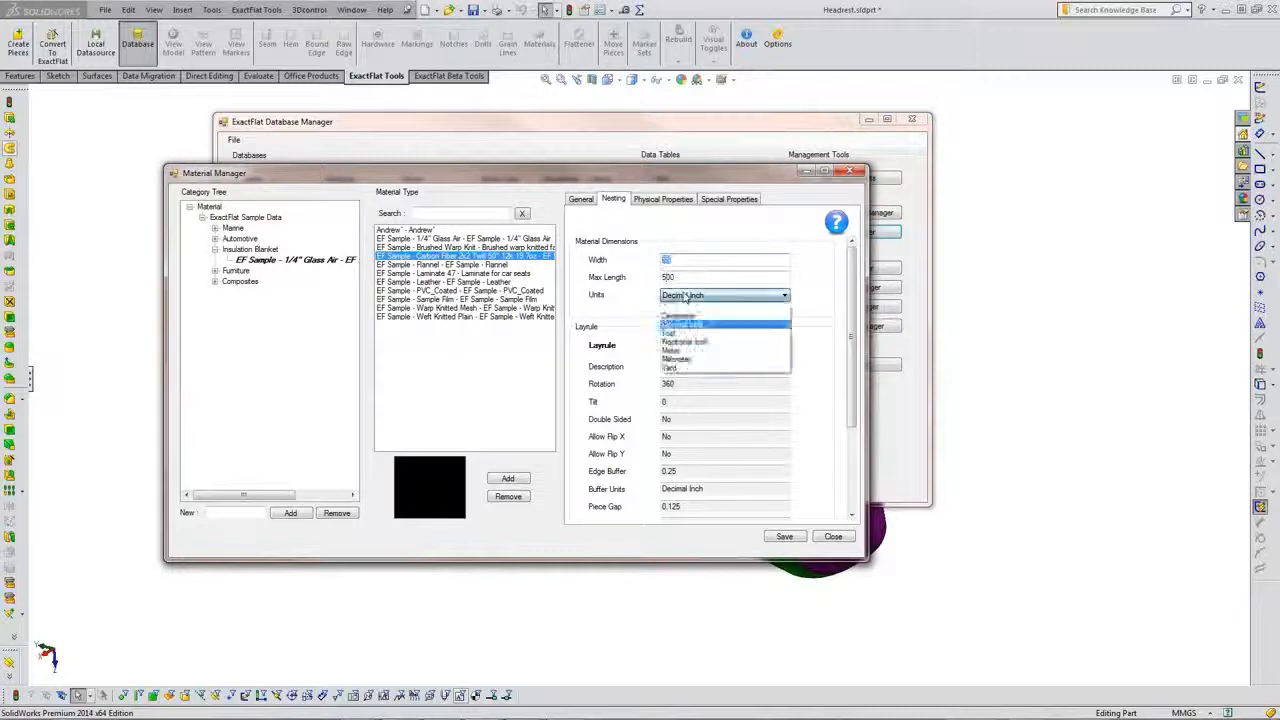
{"action": "left_click", "coordinate": [636, 309]}
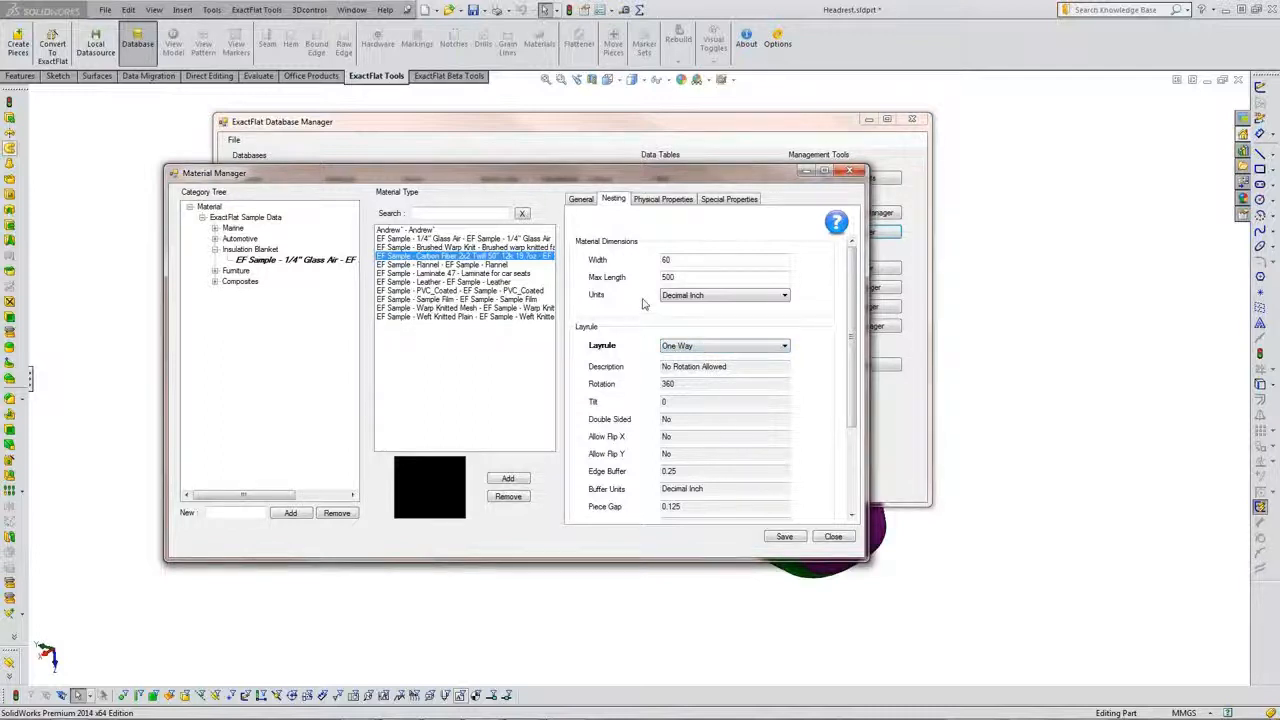
{"action": "left_click", "coordinate": [664, 200]}
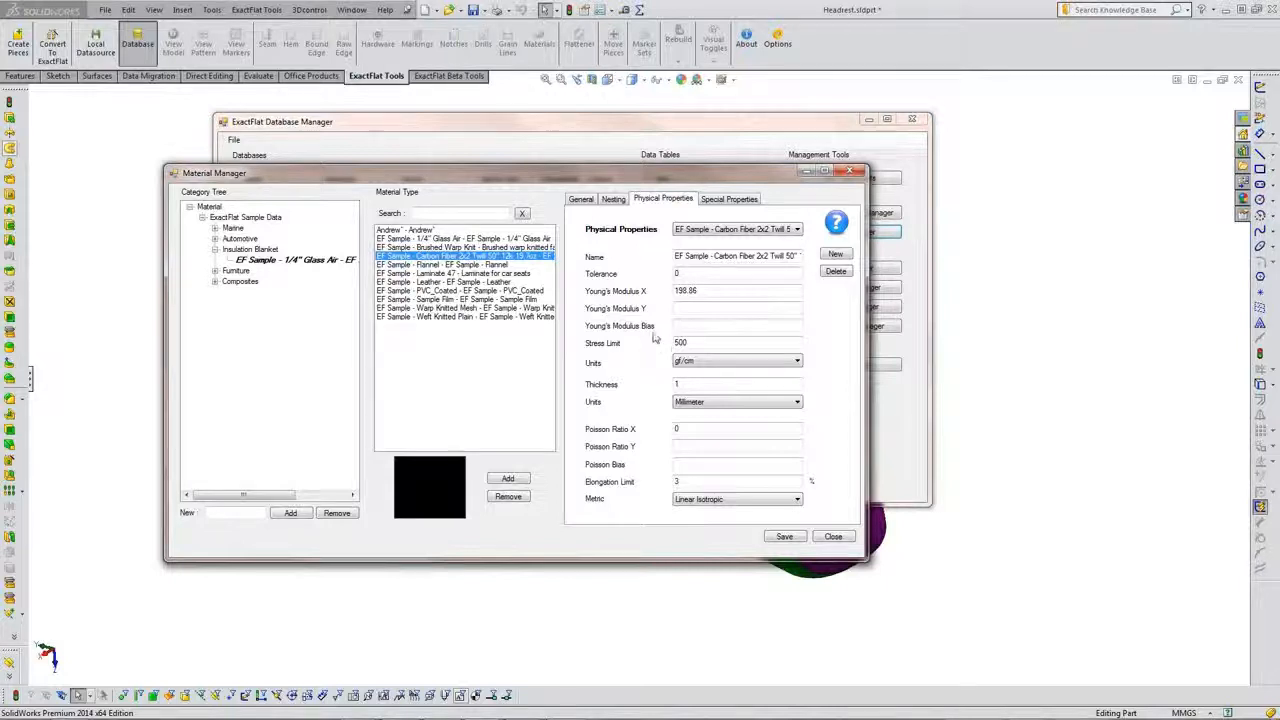
{"action": "left_click", "coordinate": [583, 201]}
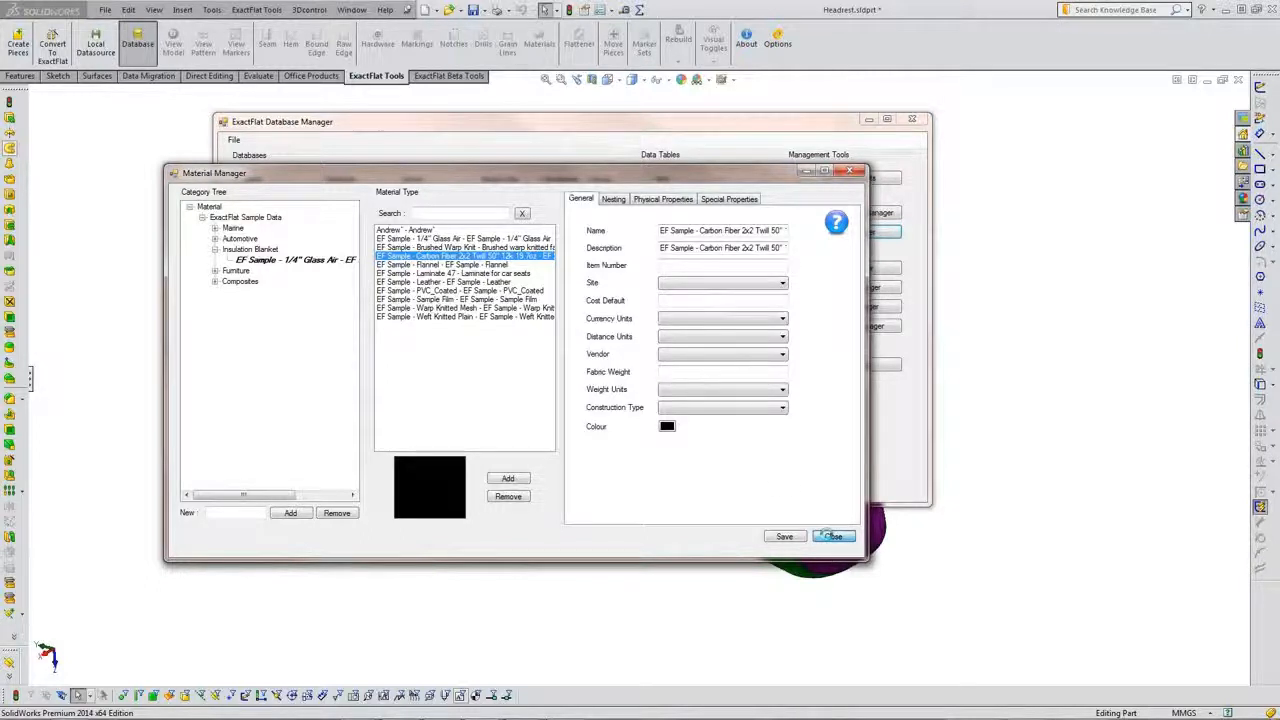
{"action": "left_click", "coordinate": [833, 537]}
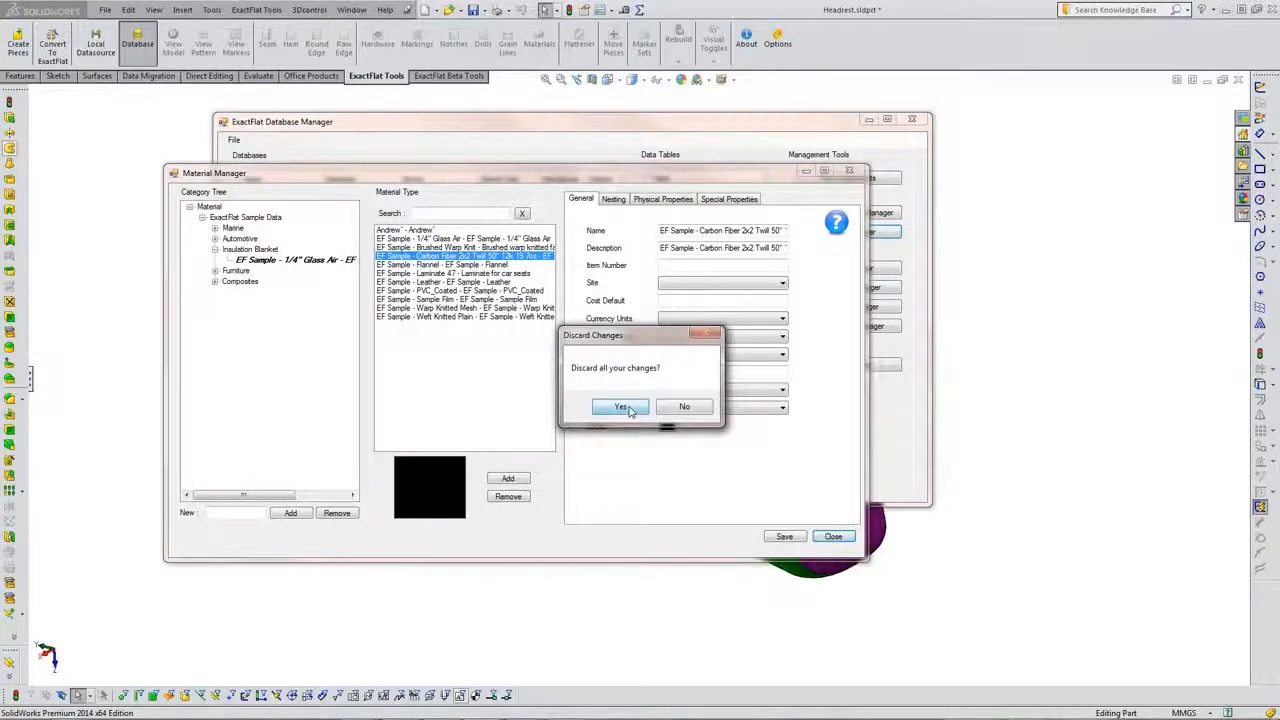
{"action": "left_click", "coordinate": [628, 409]}
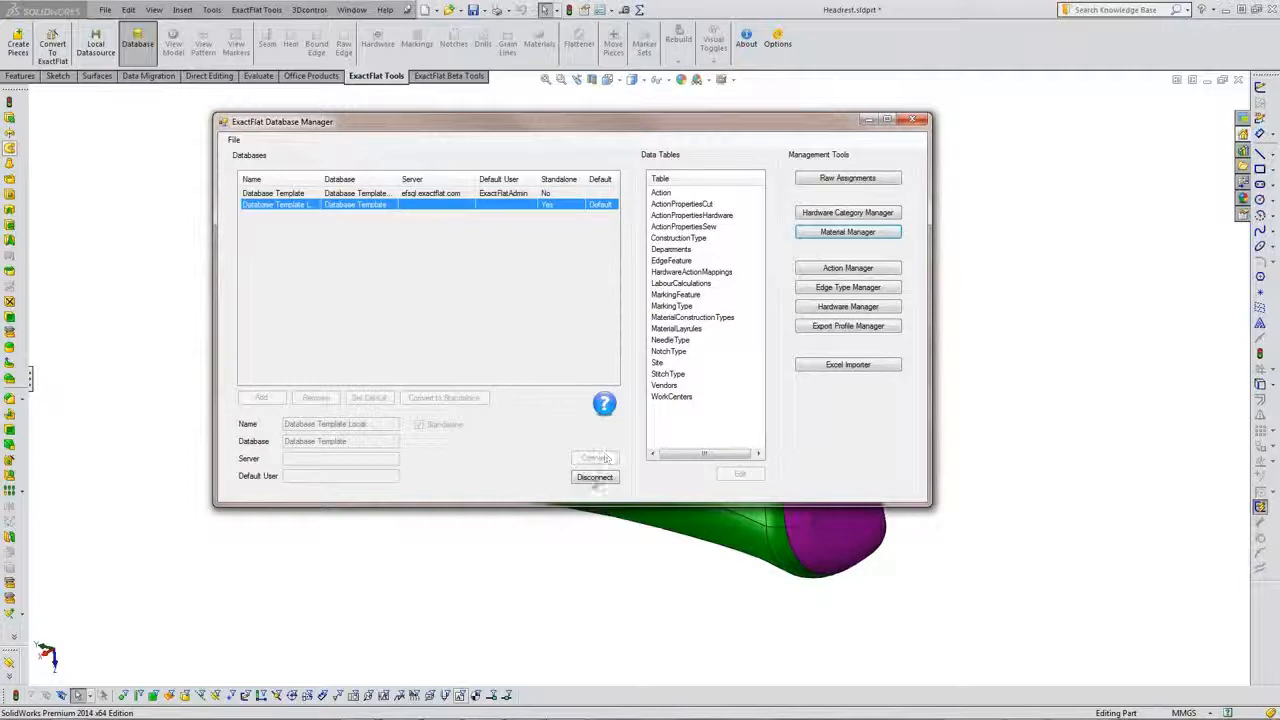
Examine the seam and hem definitions in the EdgeFeature table without saving changes, and disconnect from the local database.
{"action": "left_click", "coordinate": [671, 260]}
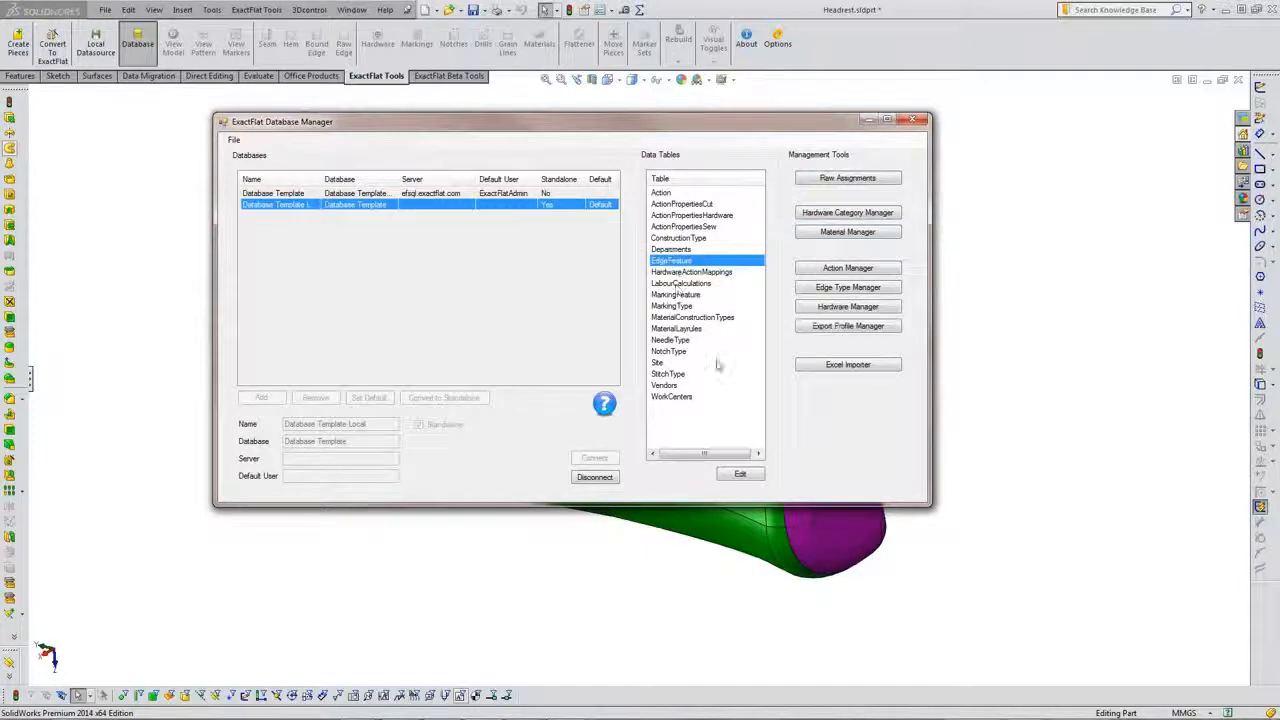
{"action": "left_click", "coordinate": [740, 473]}
{"action": "left_click_drag", "start_coordinate": [836, 236], "coordinate": [1085, 352]}
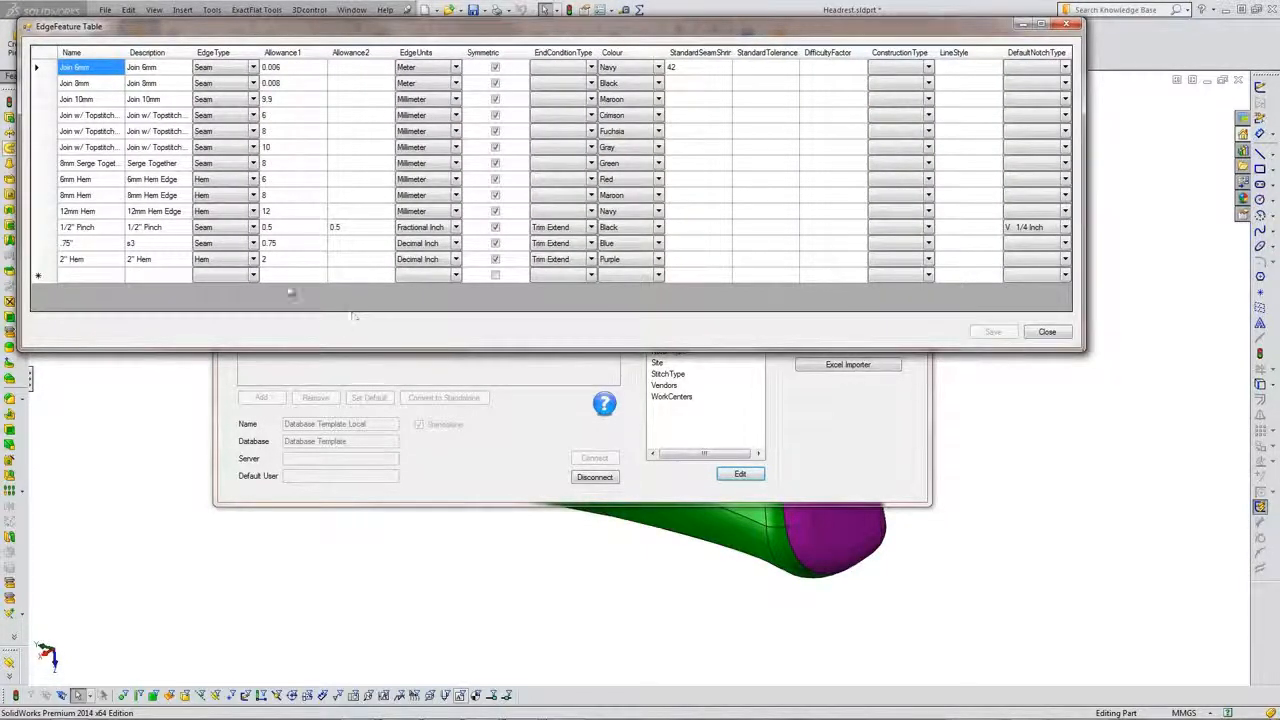
{"action": "left_click_drag", "start_coordinate": [123, 51], "coordinate": [160, 51]}
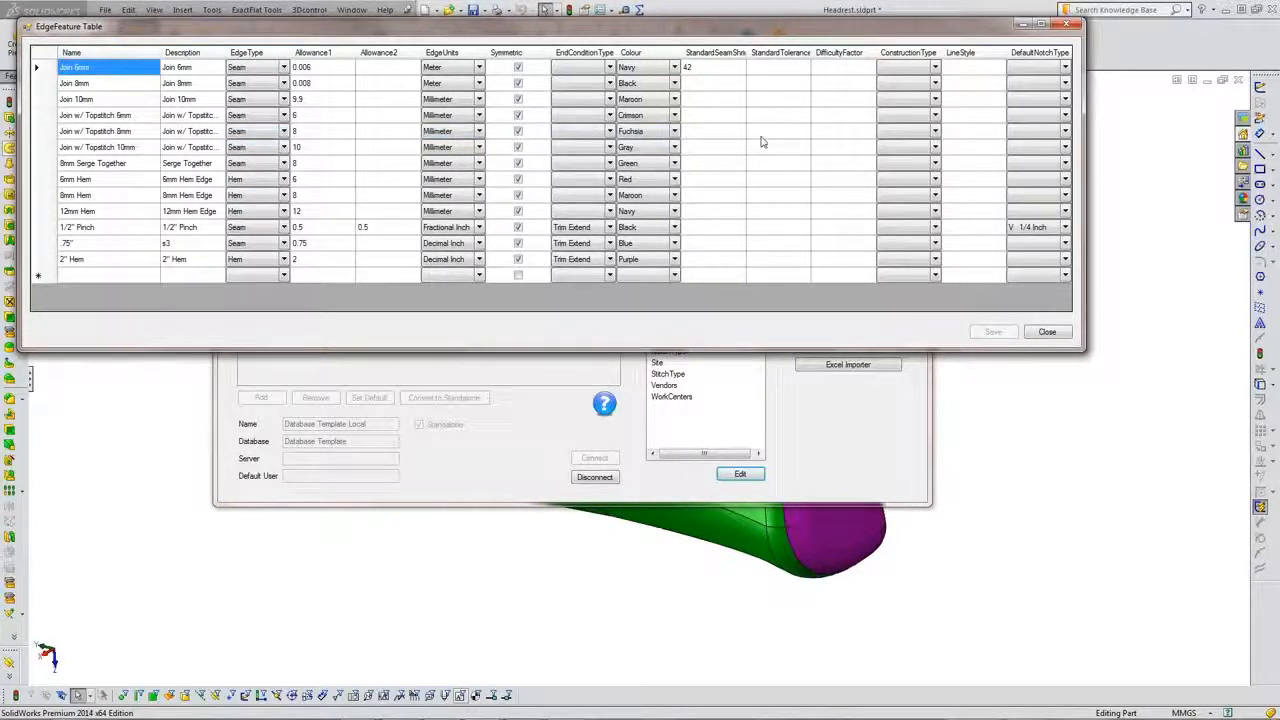
{"action": "left_click", "coordinate": [675, 132]}
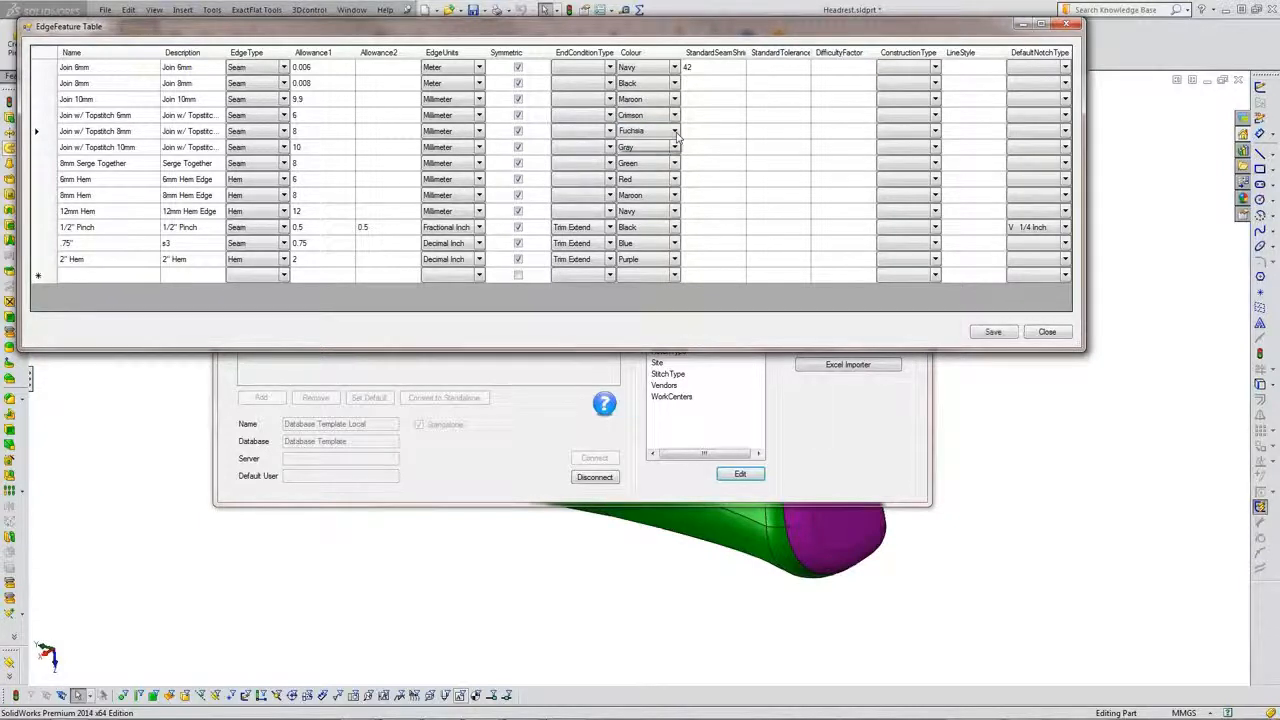
{"action": "double_click", "coordinate": [677, 136]}
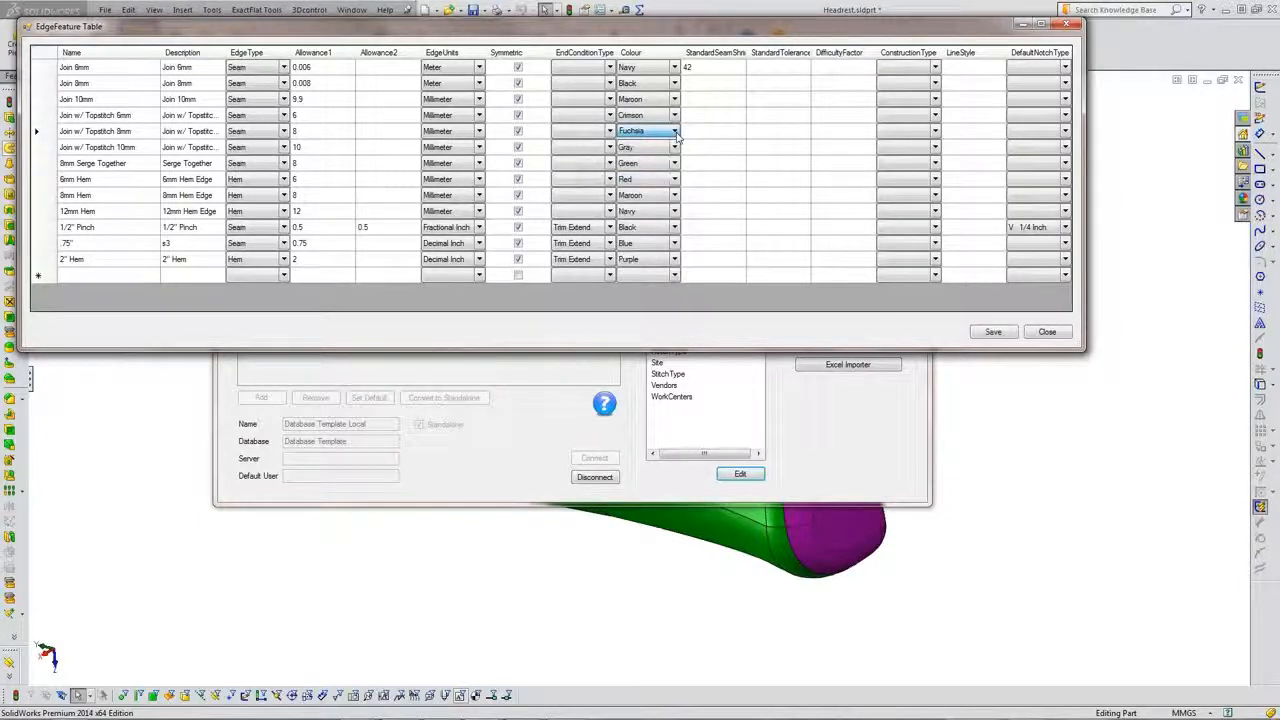
{"action": "left_click", "coordinate": [1042, 335]}
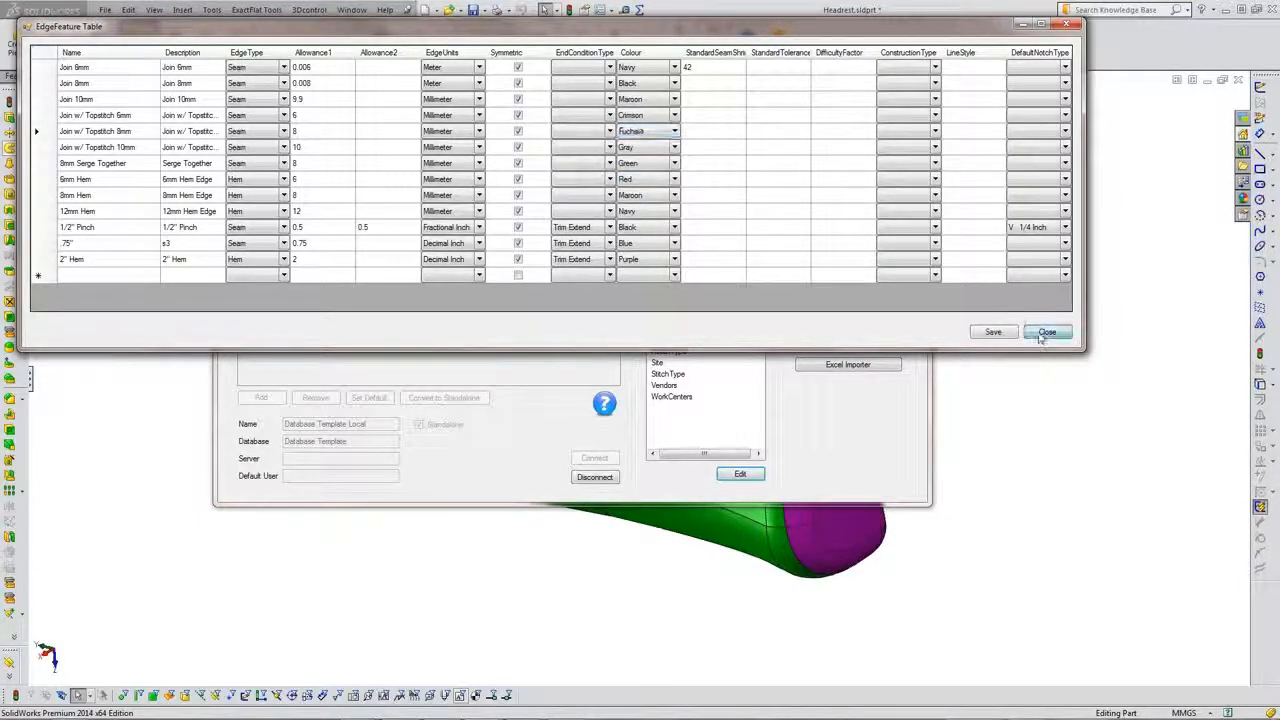
{"action": "left_click", "coordinate": [1043, 333]}
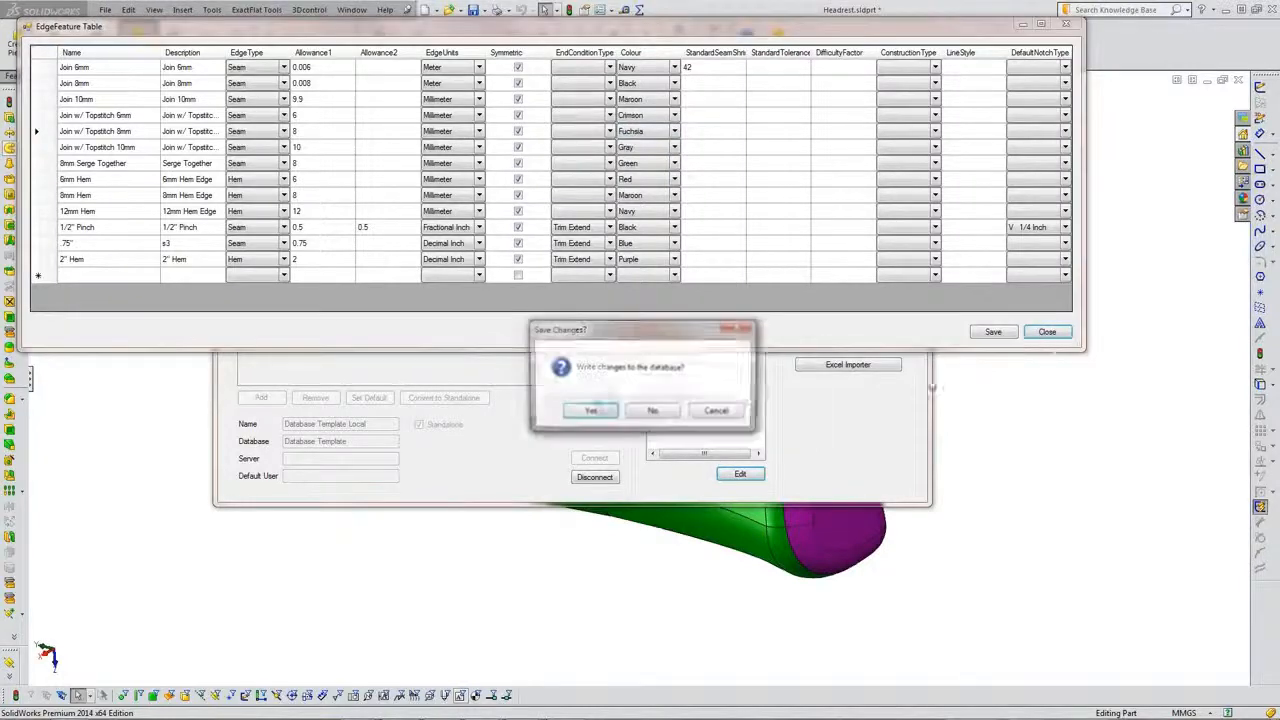
{"action": "left_click", "coordinate": [653, 412]}
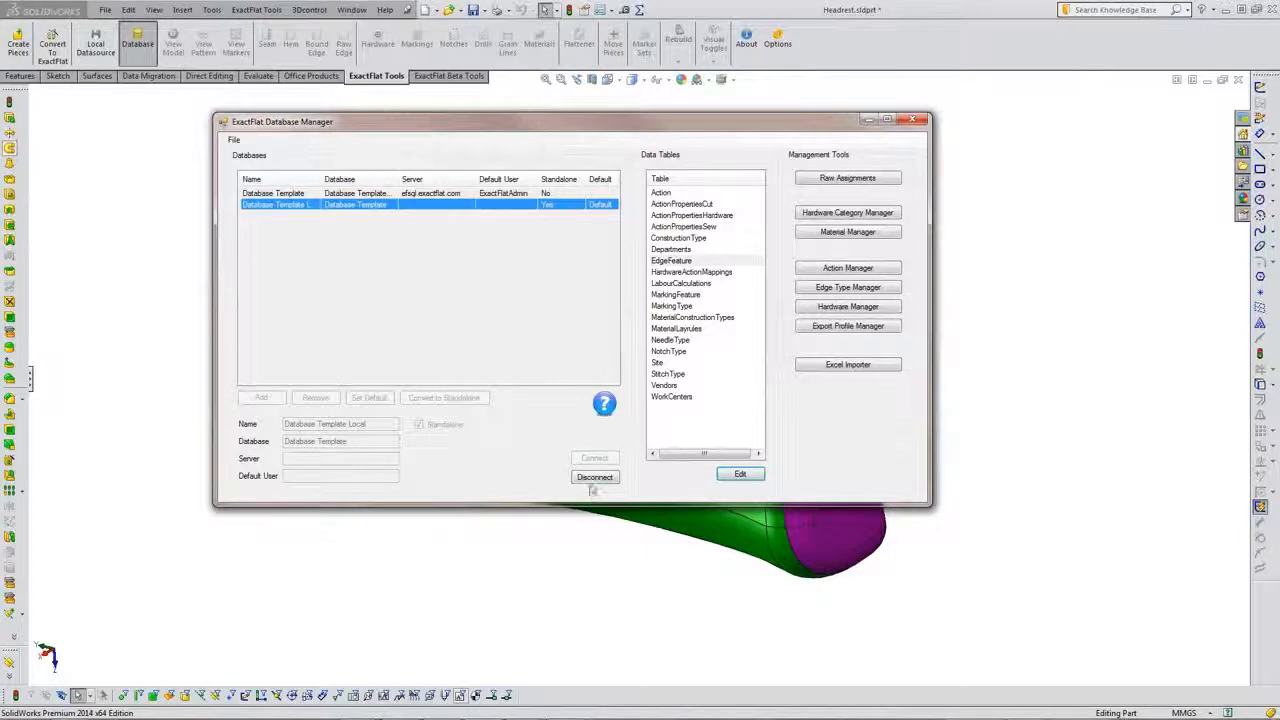
{"action": "left_click", "coordinate": [594, 477]}
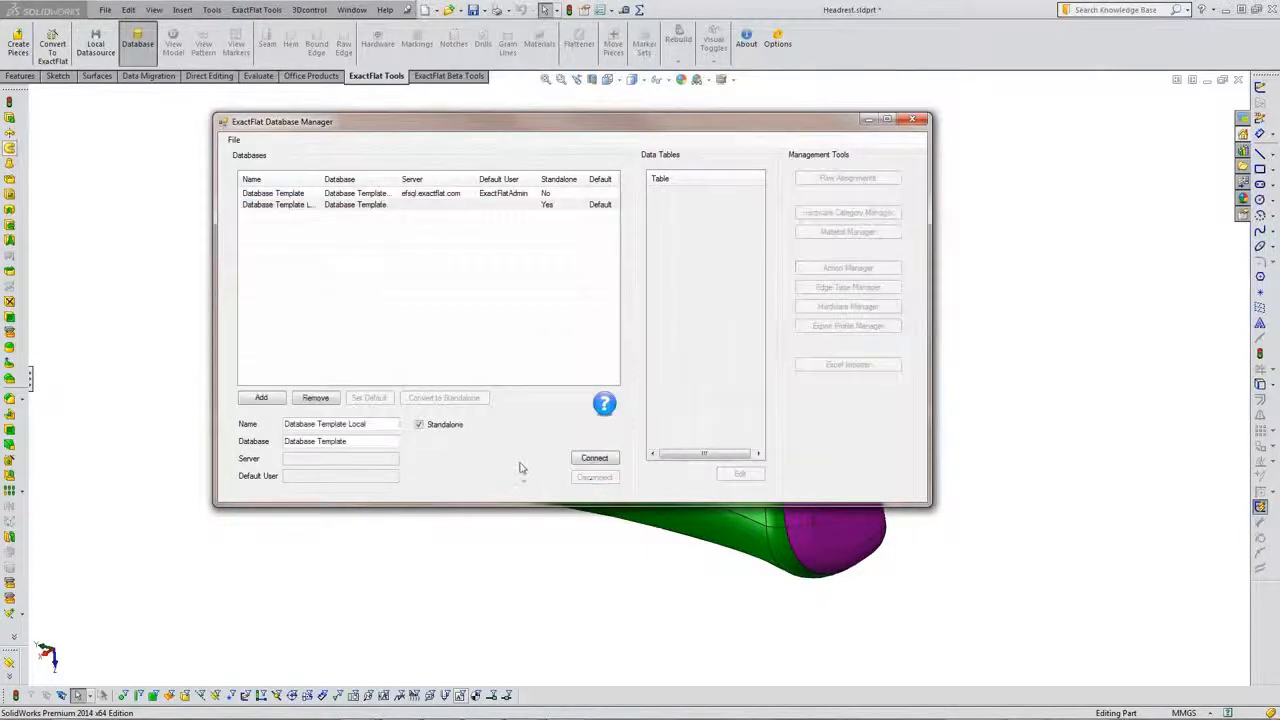
{"action": "left_click", "coordinate": [136, 283]}
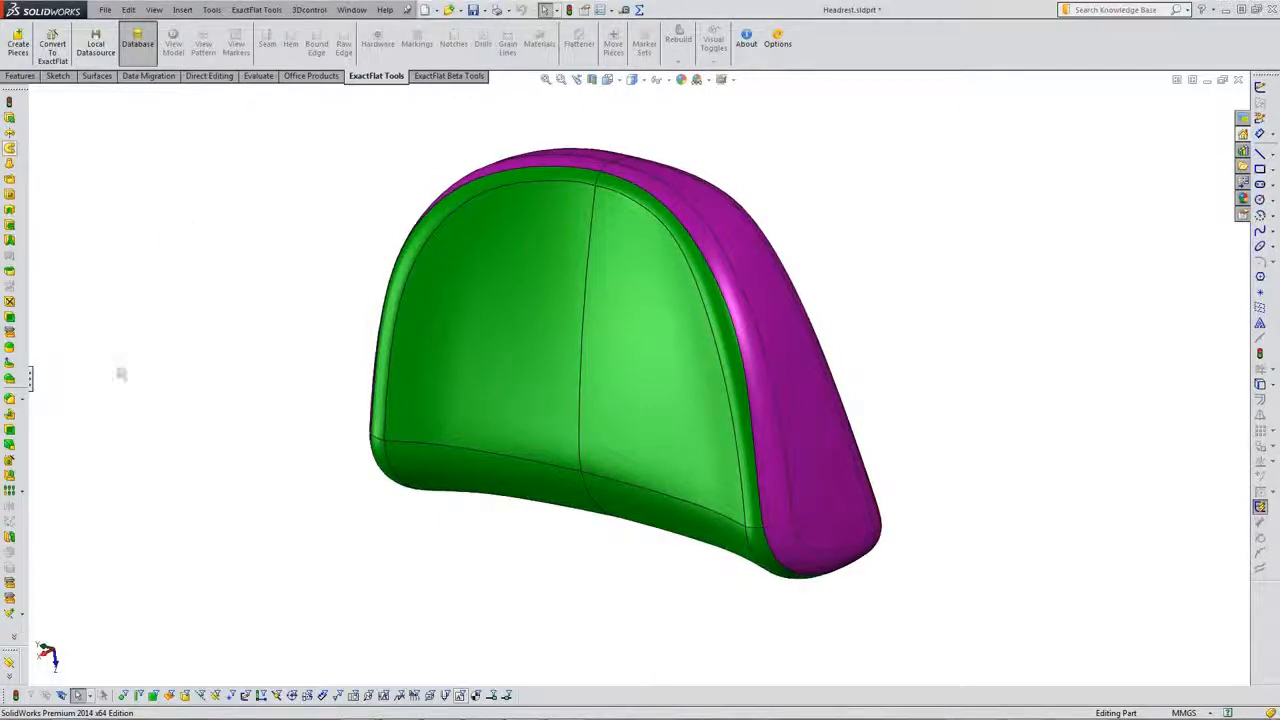
Start Create Pieces and create a piece from the headrest's eight front faces, including the rounded rim and lower edge faces.
{"action": "left_click", "coordinate": [32, 378]}
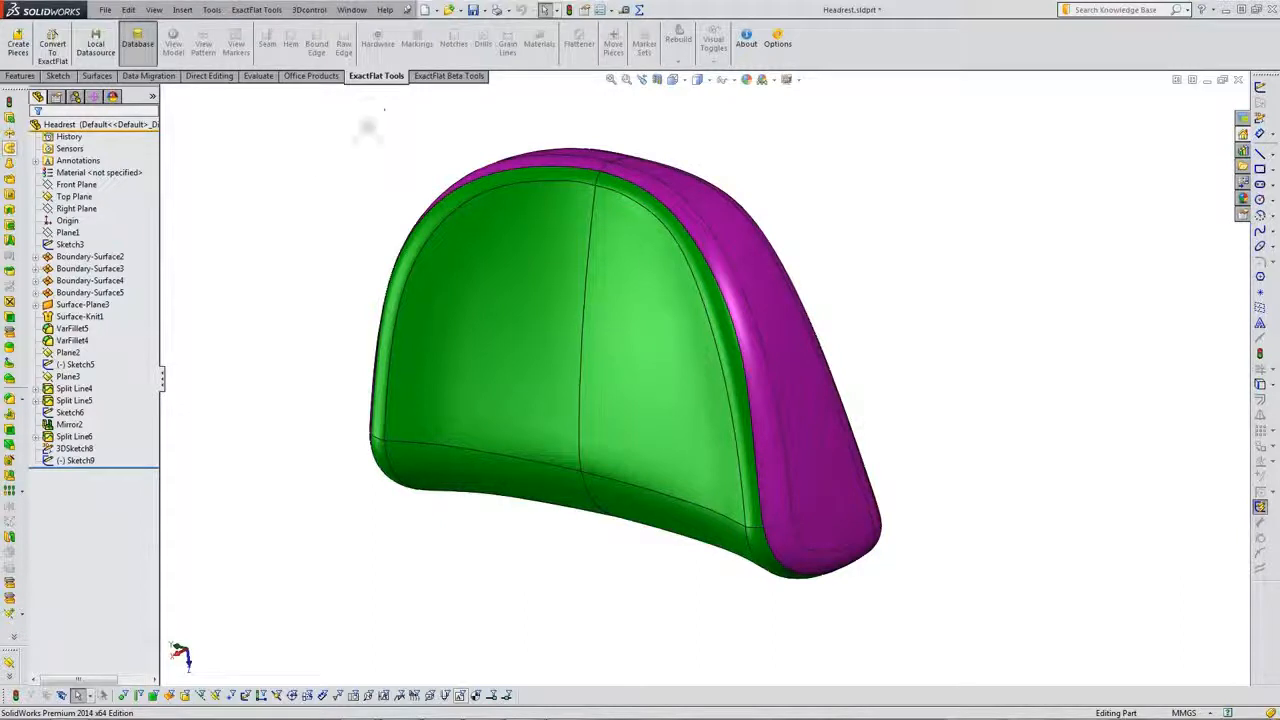
{"action": "left_click", "coordinate": [20, 48]}
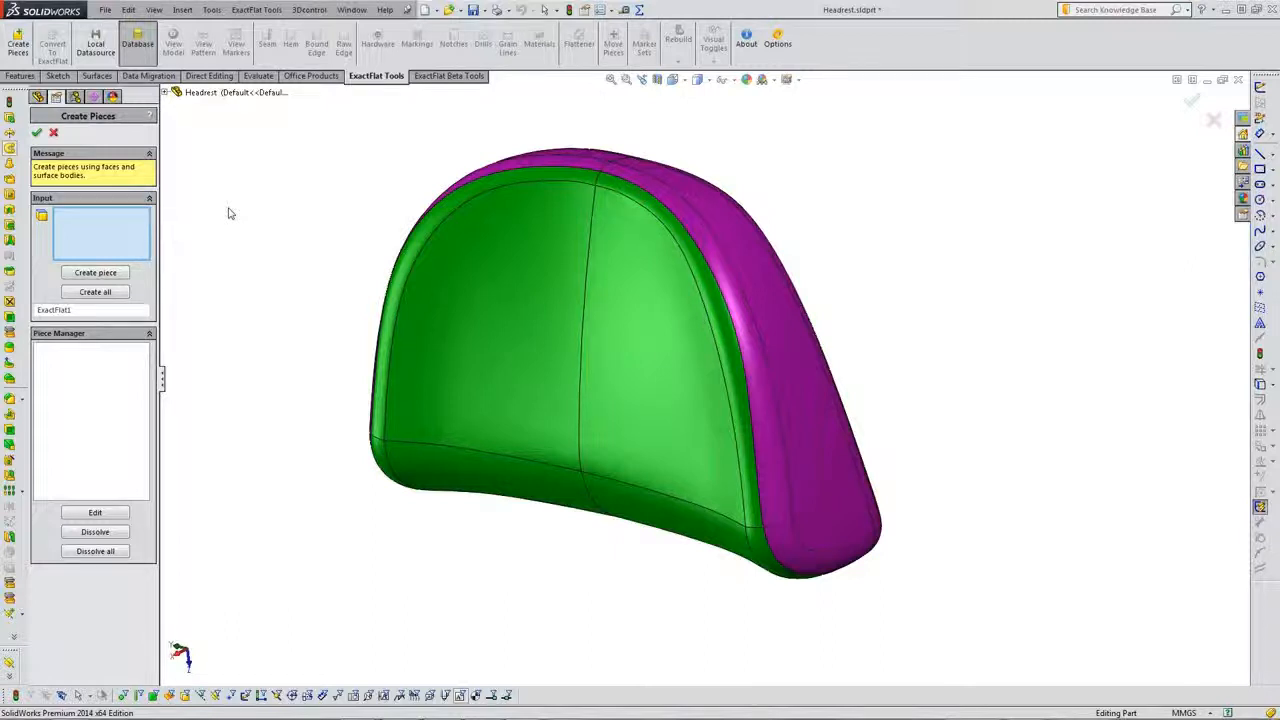
{"action": "left_click", "coordinate": [590, 179]}
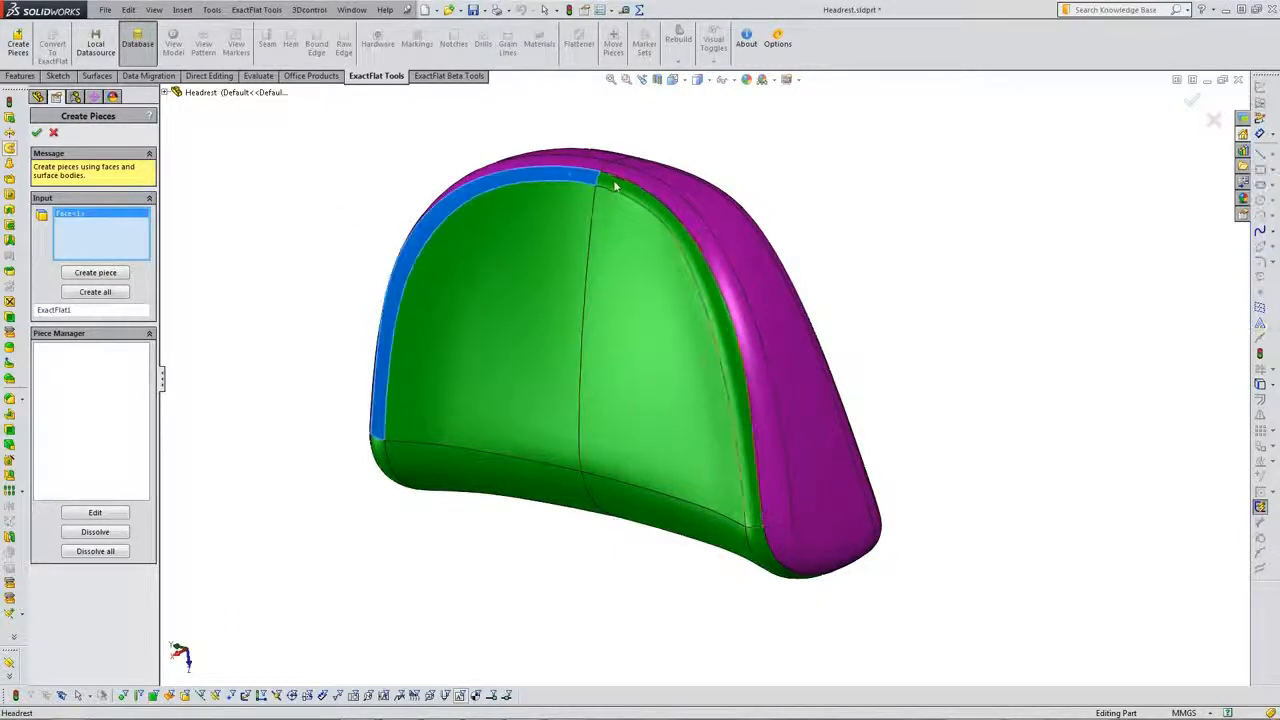
{"action": "left_click", "coordinate": [617, 183]}
{"action": "left_click", "coordinate": [599, 212]}
{"action": "left_click", "coordinate": [578, 260]}
{"action": "middle_click_drag", "start_coordinate": [698, 520], "coordinate": [680, 455]}
{"action": "left_click", "coordinate": [721, 476]}
{"action": "left_click", "coordinate": [650, 461]}
{"action": "left_click", "coordinate": [487, 453]}
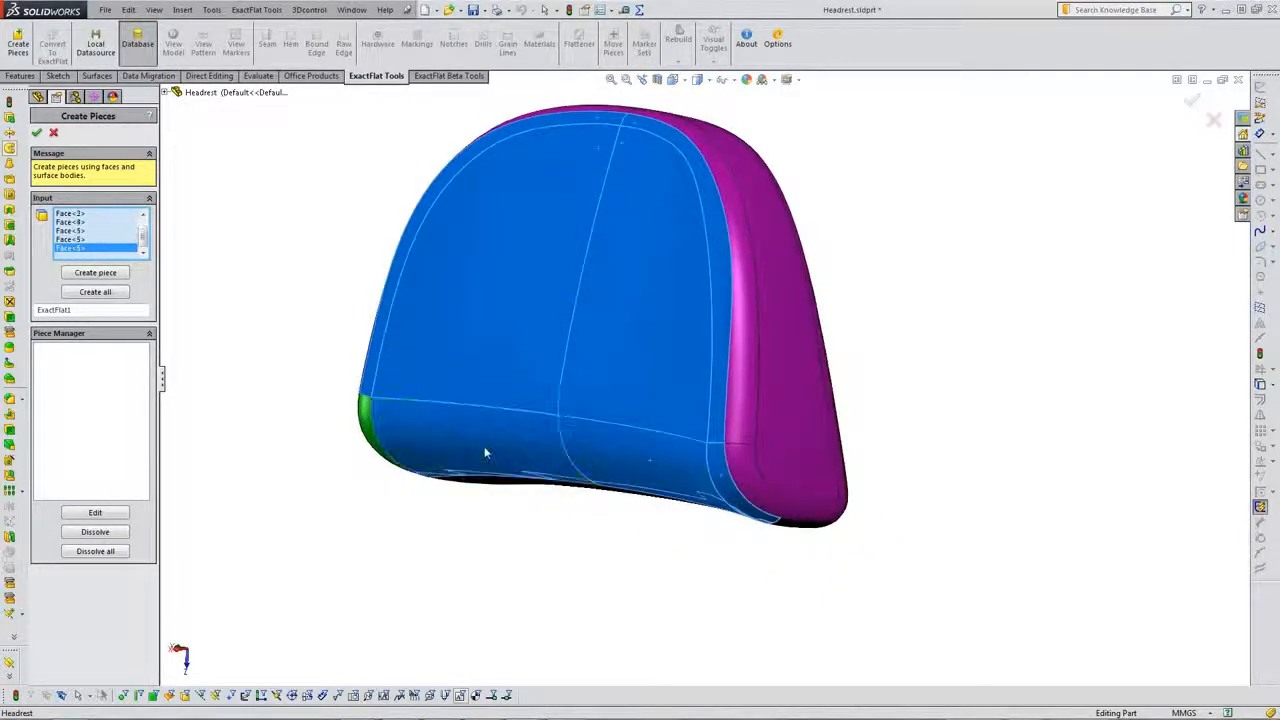
{"action": "left_click", "coordinate": [457, 427]}
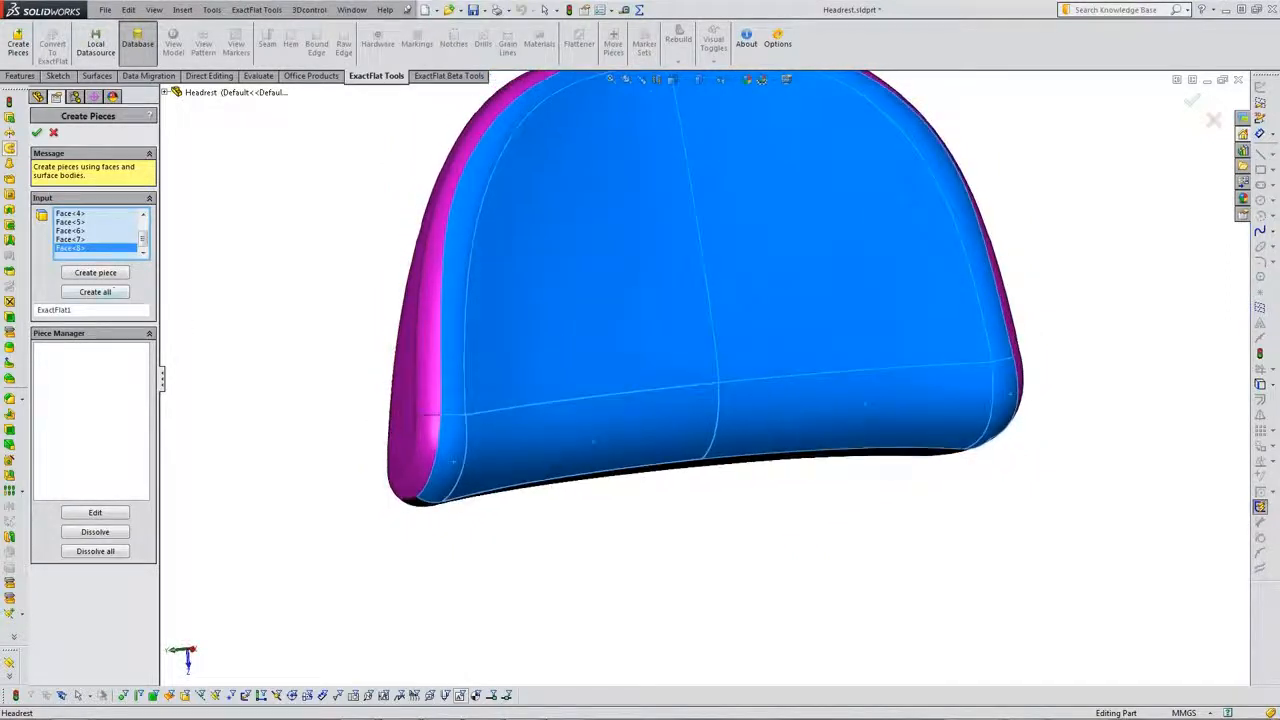
{"action": "left_click", "coordinate": [95, 273]}
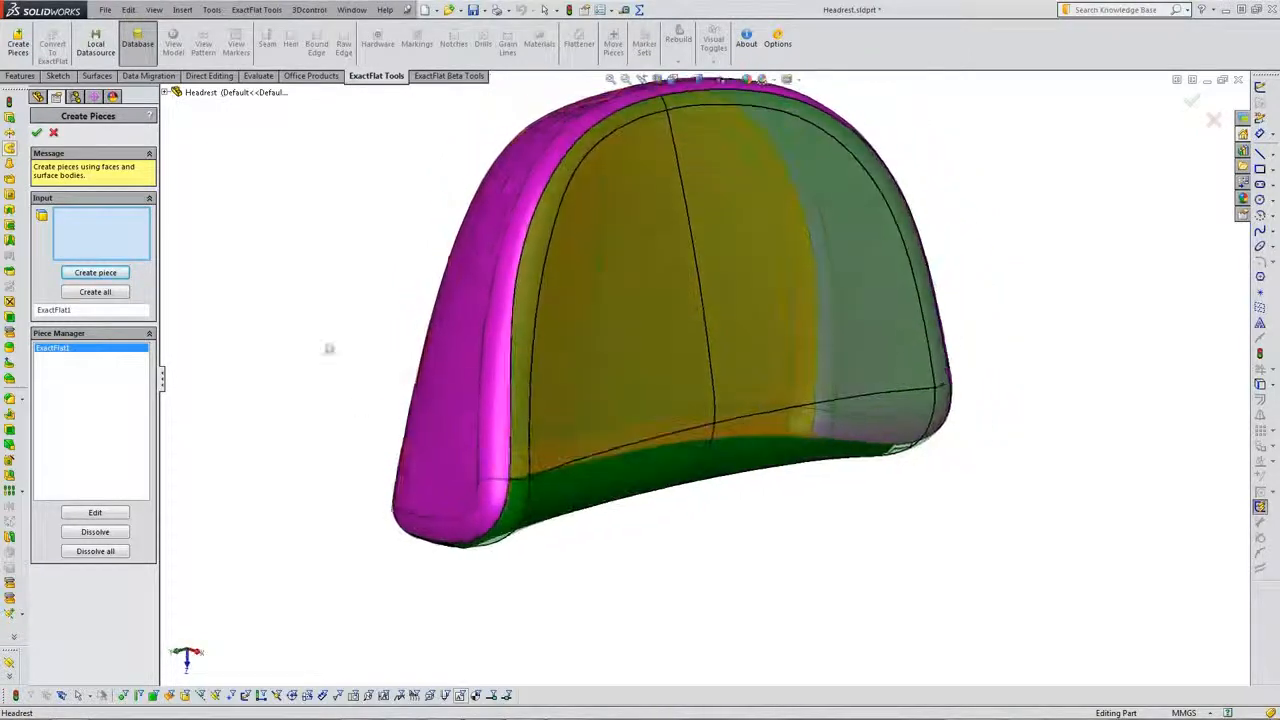
Create a second piece from the ten faces of the band running along both sides and over the top of the headrest.
{"action": "left_click", "coordinate": [483, 514]}
{"action": "left_click", "coordinate": [494, 463]}
{"action": "left_click", "coordinate": [440, 453]}
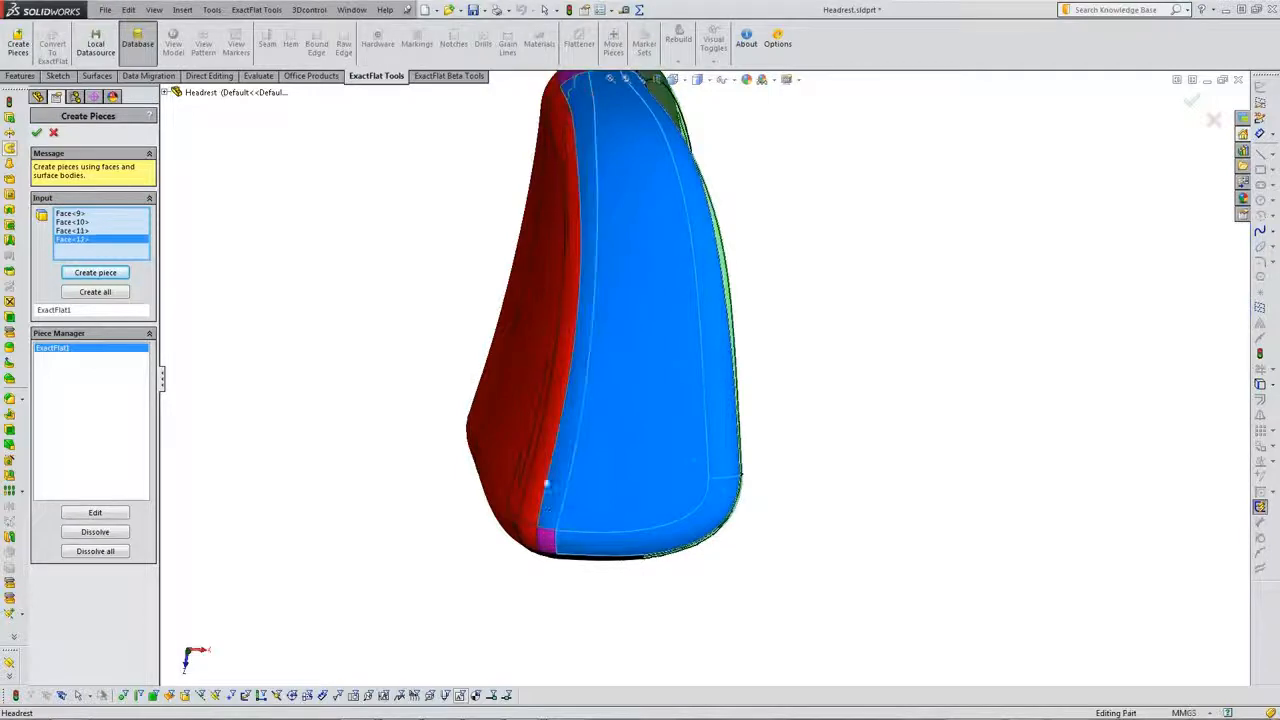
{"action": "left_click", "coordinate": [546, 545]}
{"action": "left_click", "coordinate": [545, 550]}
{"action": "middle_click_drag", "start_coordinate": [354, 413], "coordinate": [737, 374]}
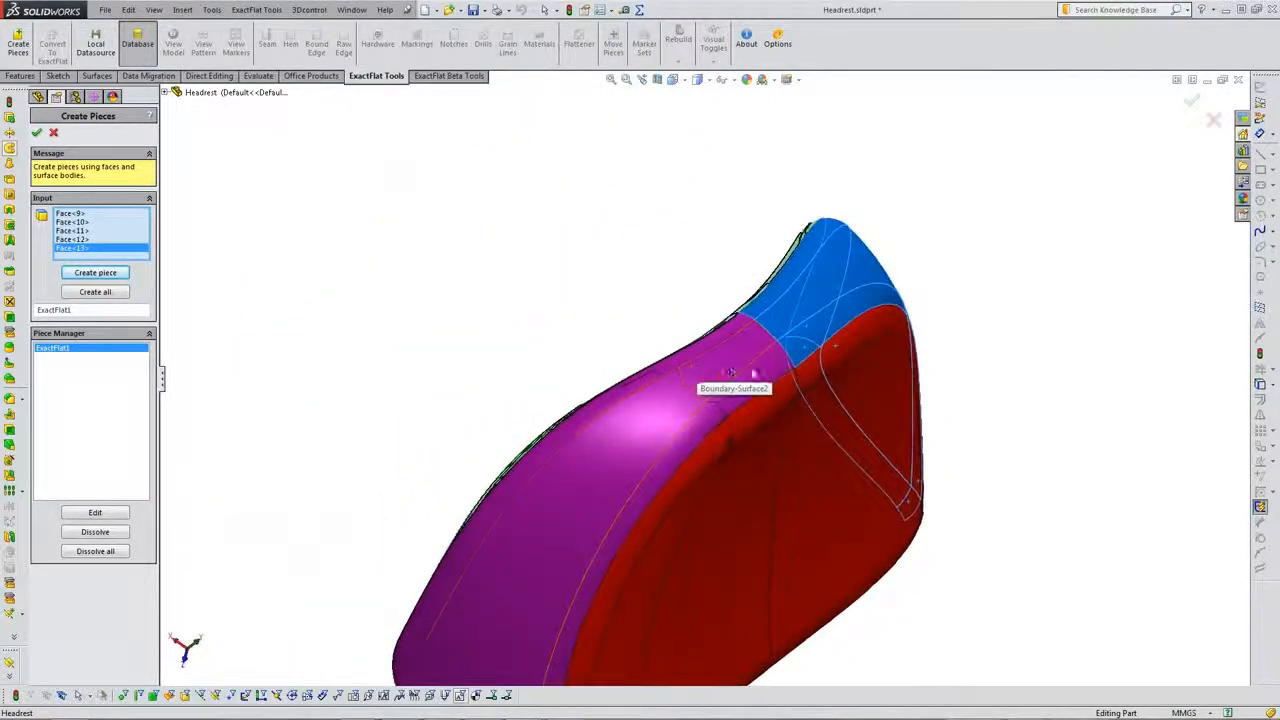
{"action": "left_click", "coordinate": [737, 372]}
{"action": "left_click", "coordinate": [740, 345]}
{"action": "left_click", "coordinate": [732, 338]}
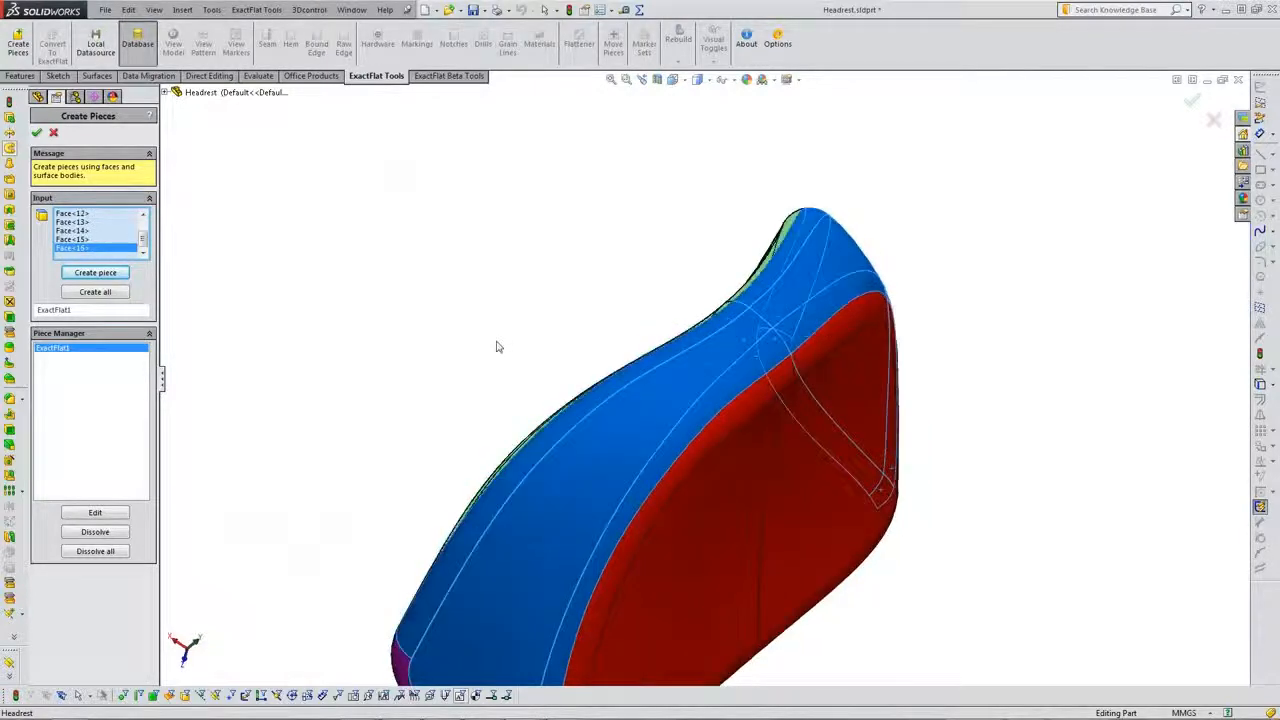
{"action": "middle_click_drag", "start_coordinate": [494, 346], "coordinate": [622, 570]}
{"action": "left_click", "coordinate": [497, 489]}
{"action": "left_click", "coordinate": [622, 570]}
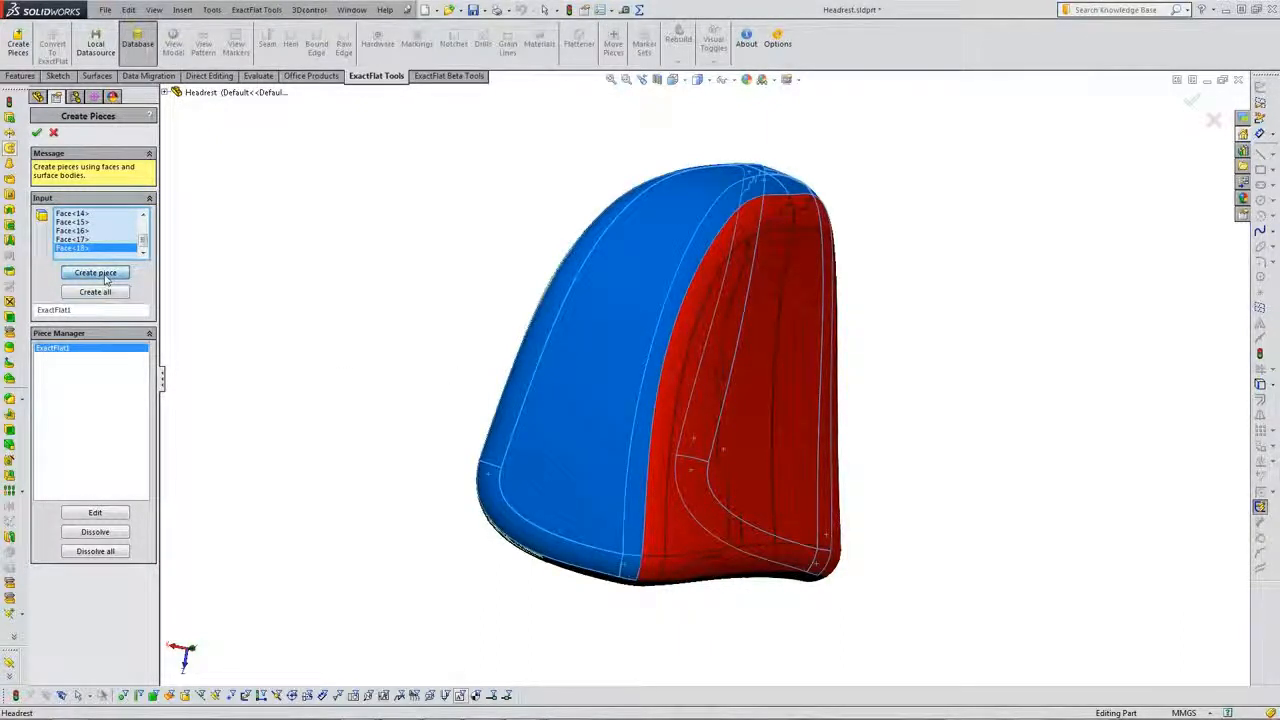
{"action": "left_click", "coordinate": [105, 278]}
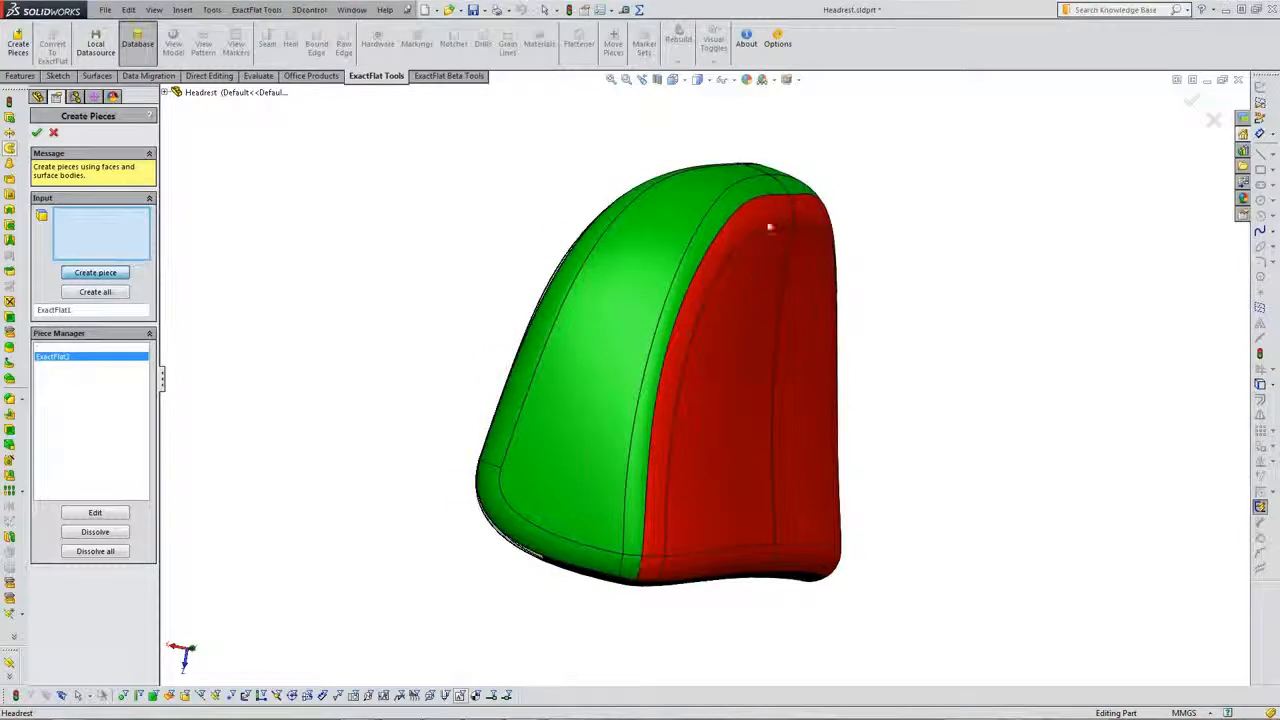
Create a third piece from the headrest's eight red back faces, including the rounded rim, lower strip and corner faces.
{"action": "left_click", "coordinate": [804, 287]}
{"action": "left_click", "coordinate": [764, 275]}
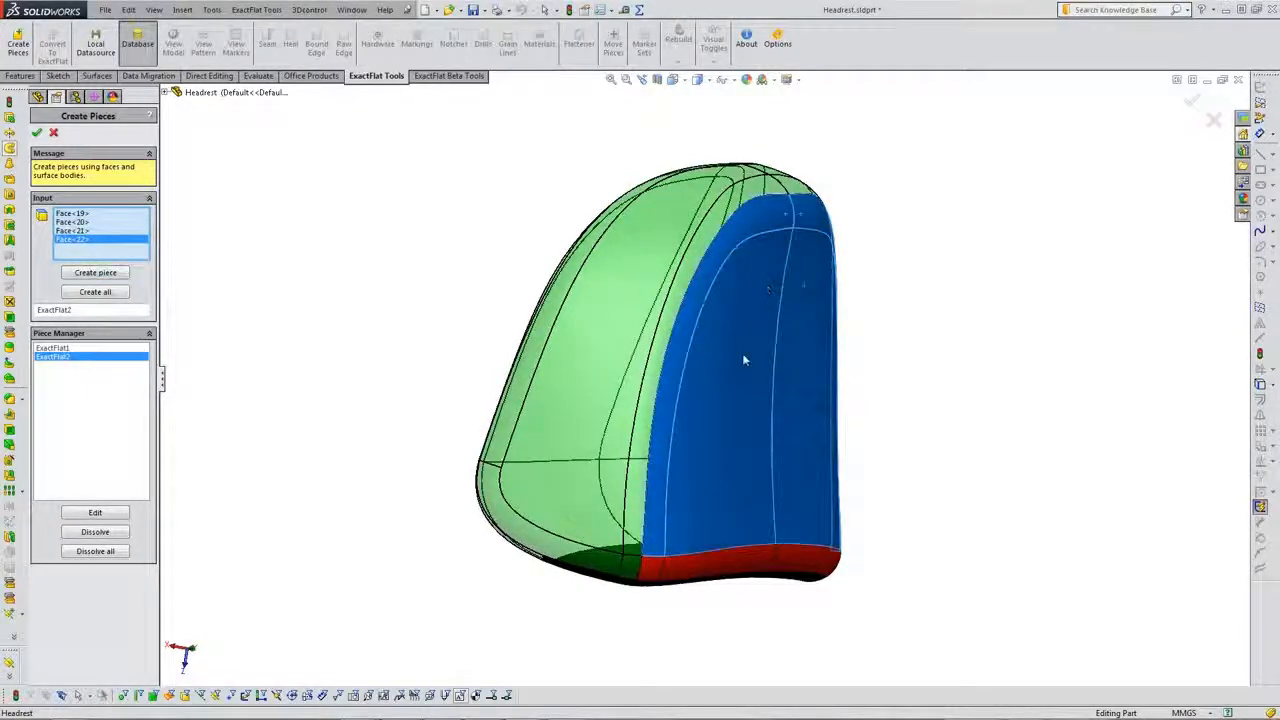
{"action": "middle_click_drag", "start_coordinate": [742, 354], "coordinate": [583, 366]}
{"action": "left_click", "coordinate": [563, 367]}
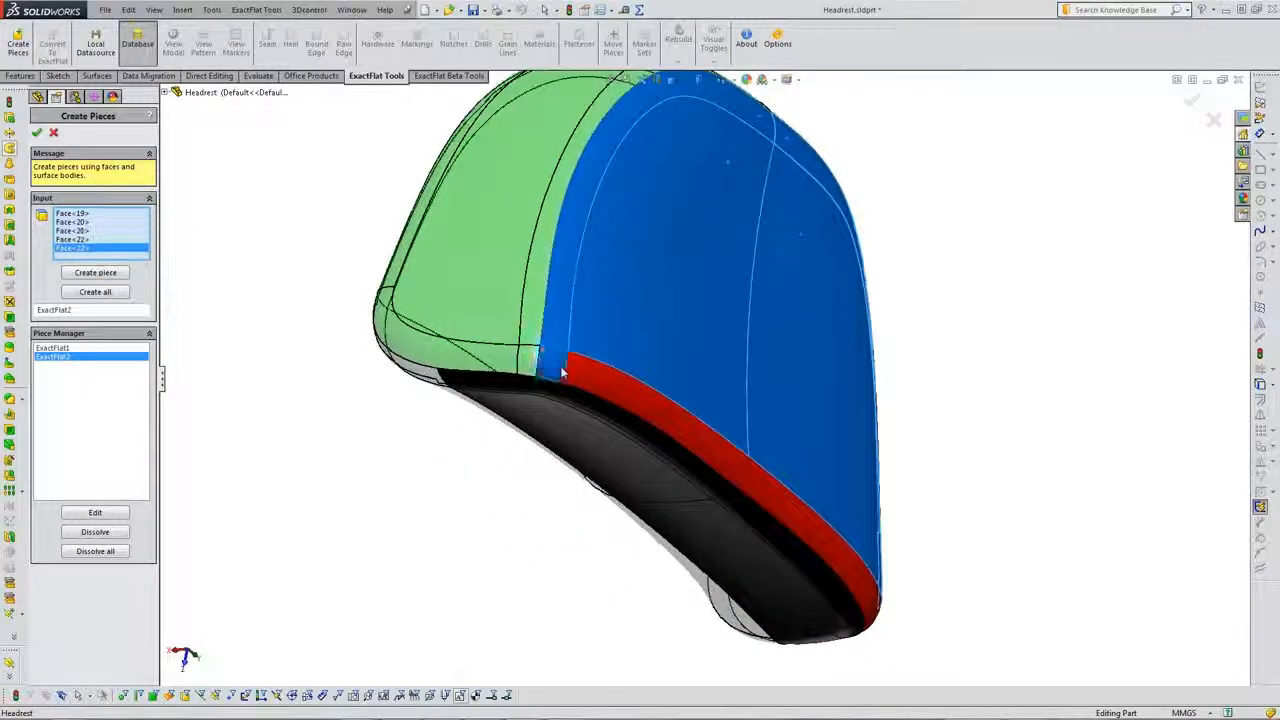
{"action": "left_click", "coordinate": [608, 382]}
{"action": "left_click", "coordinate": [758, 488]}
{"action": "middle_click_drag", "start_coordinate": [762, 490], "coordinate": [943, 378]}
{"action": "left_click", "coordinate": [943, 378]}
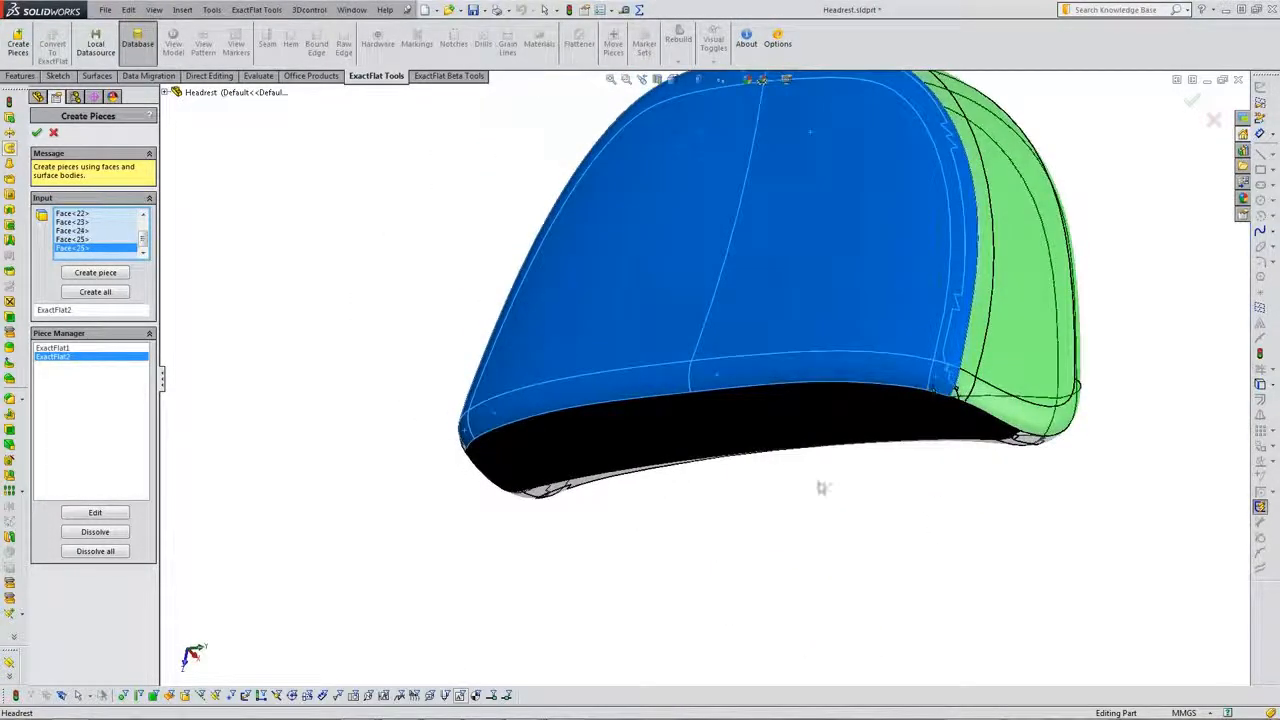
{"action": "middle_click_drag", "start_coordinate": [320, 405], "coordinate": [420, 350]}
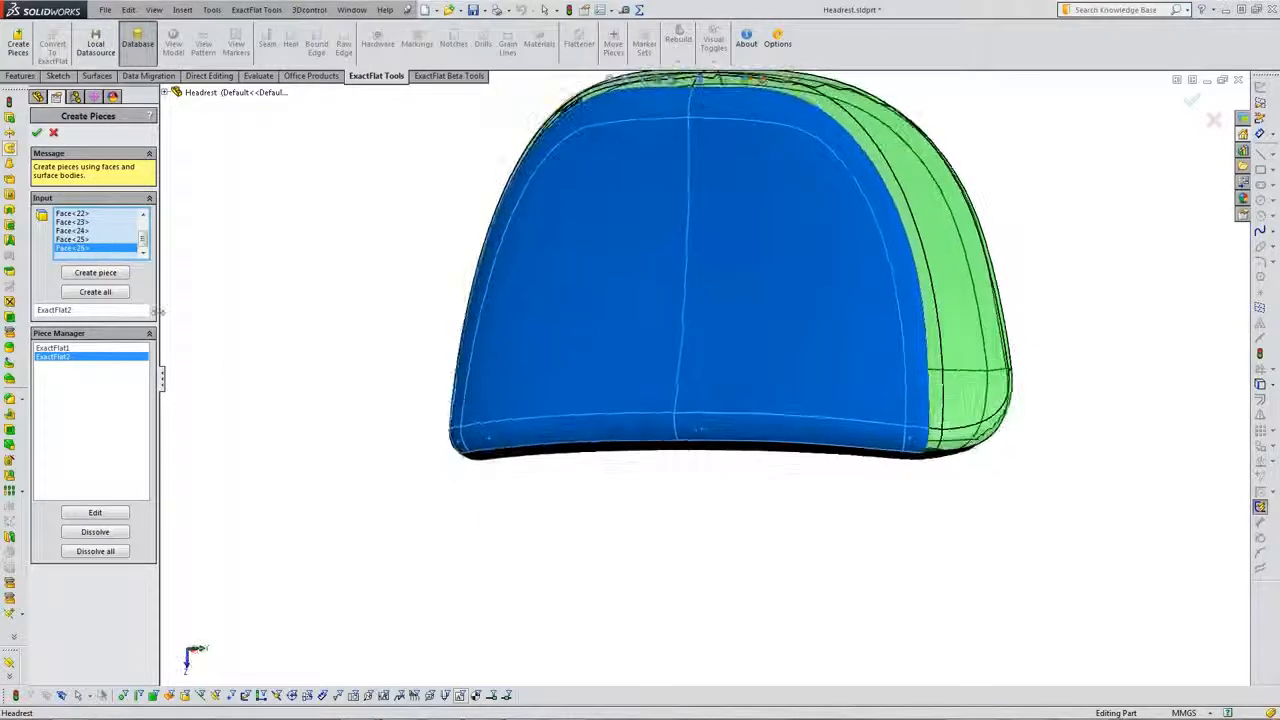
{"action": "left_click", "coordinate": [103, 278]}
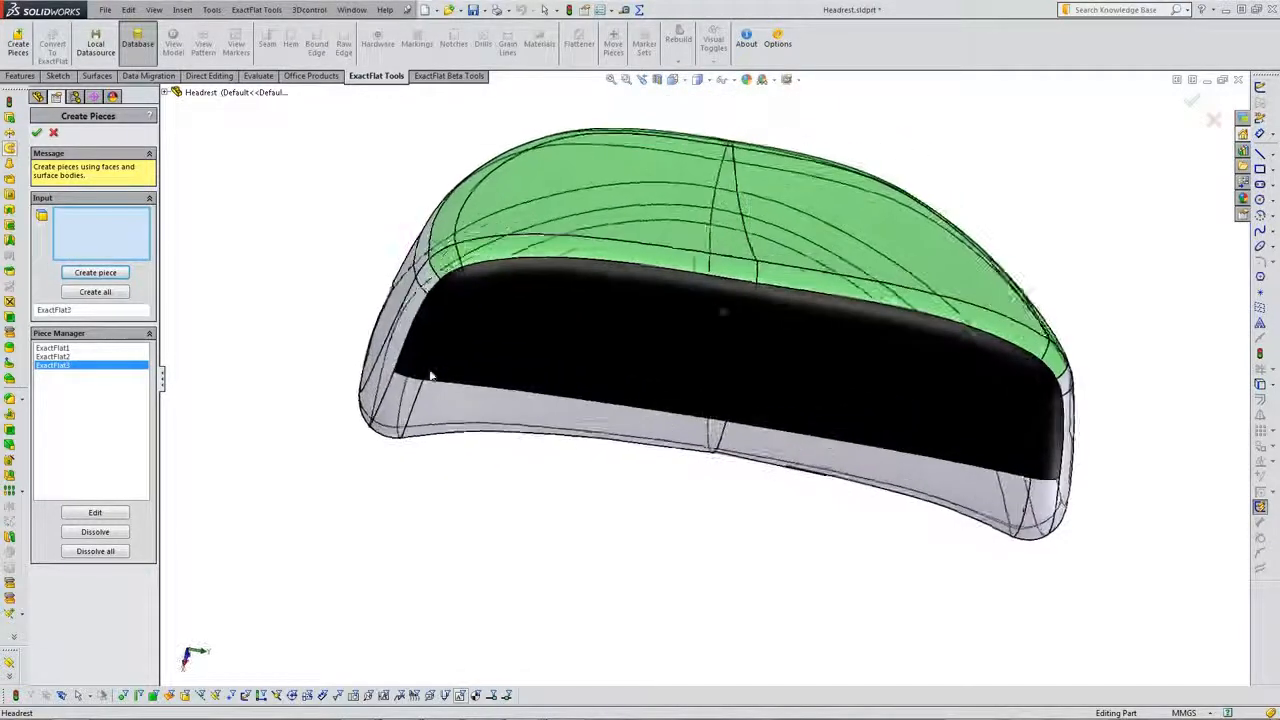
Create a fourth piece from the eight black faces on the headrest's underside and accept the piece definitions.
{"action": "left_click", "coordinate": [423, 355]}
{"action": "left_click", "coordinate": [445, 297]}
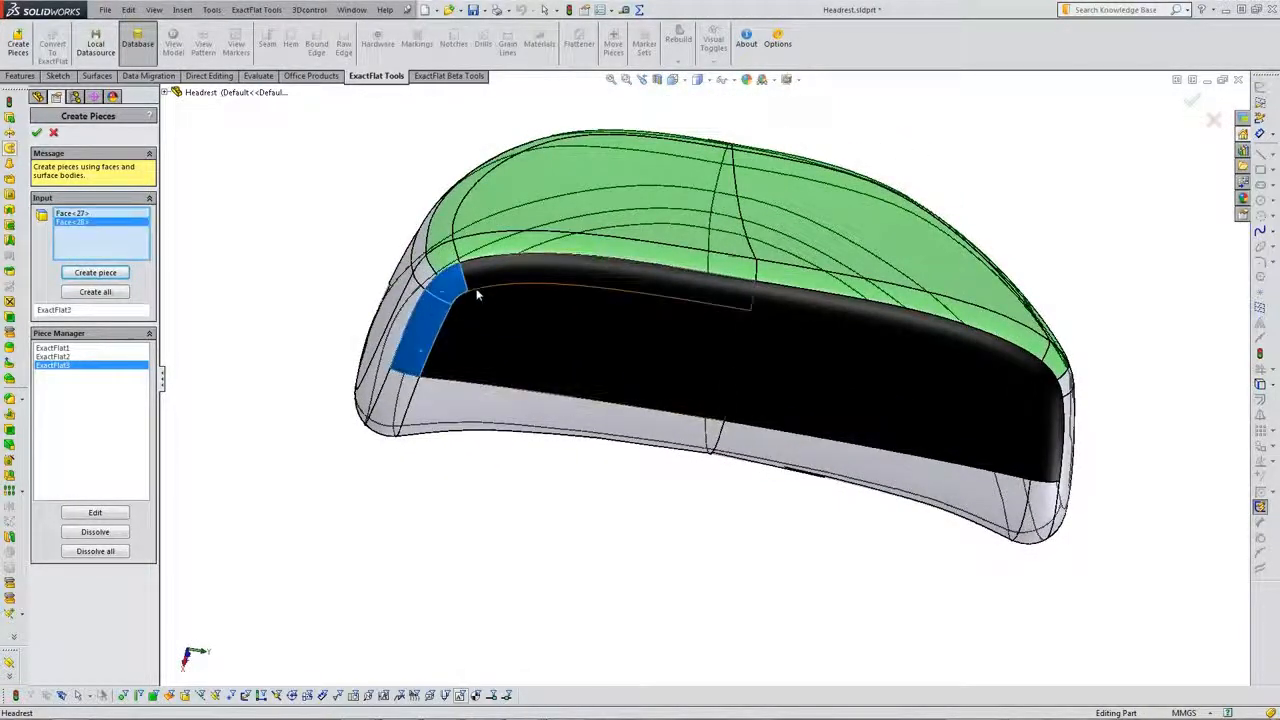
{"action": "left_click", "coordinate": [486, 287]}
{"action": "left_click", "coordinate": [491, 306]}
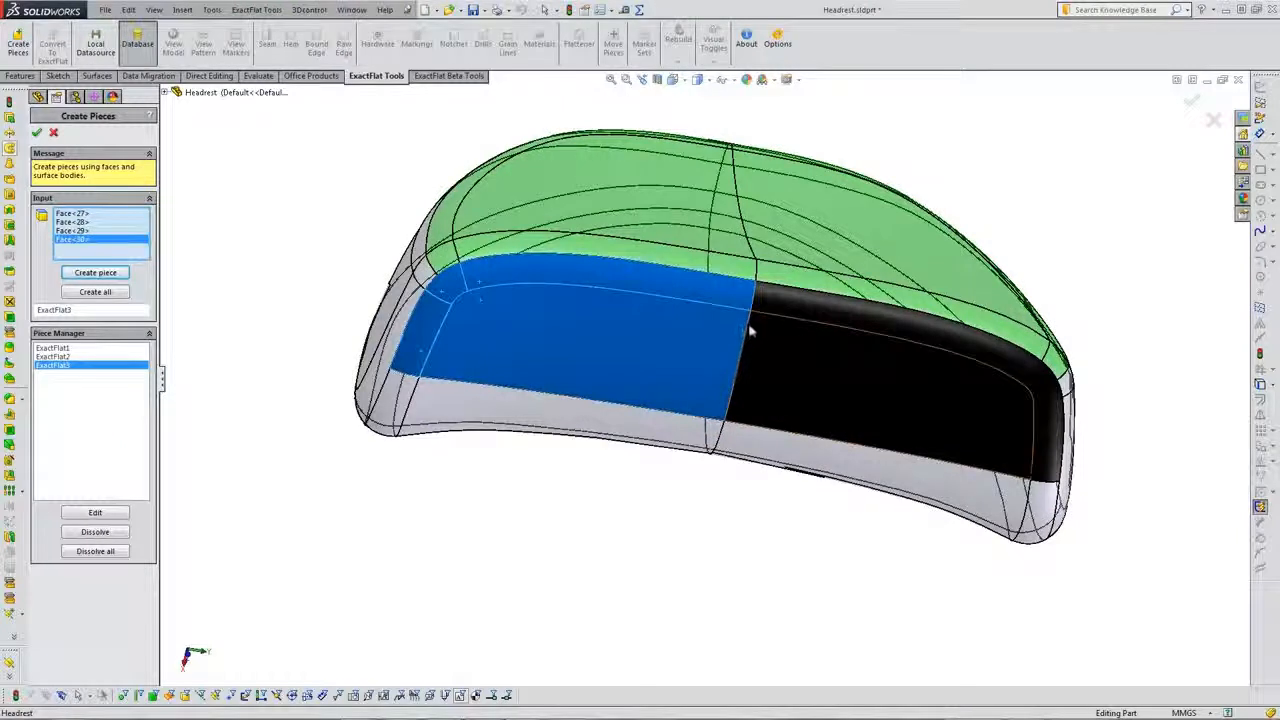
{"action": "left_click", "coordinate": [769, 304]}
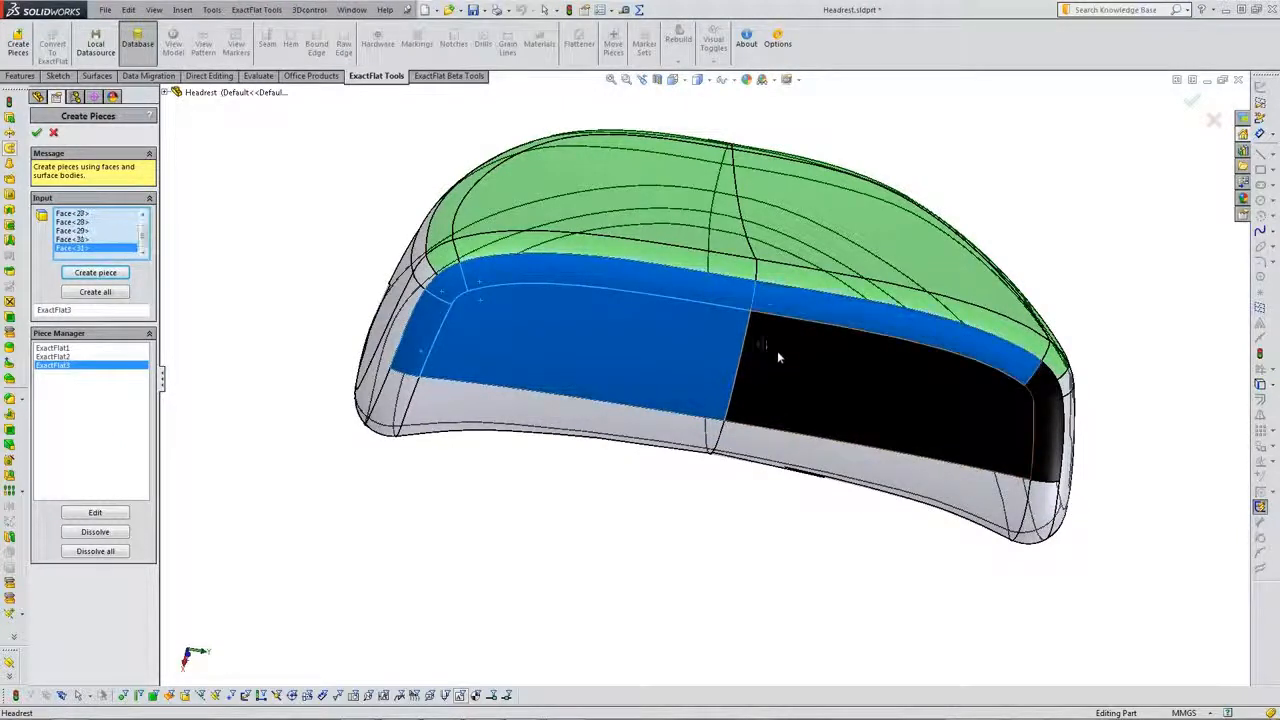
{"action": "left_click", "coordinate": [766, 339]}
{"action": "left_click", "coordinate": [1038, 391]}
{"action": "left_click", "coordinate": [1046, 426]}
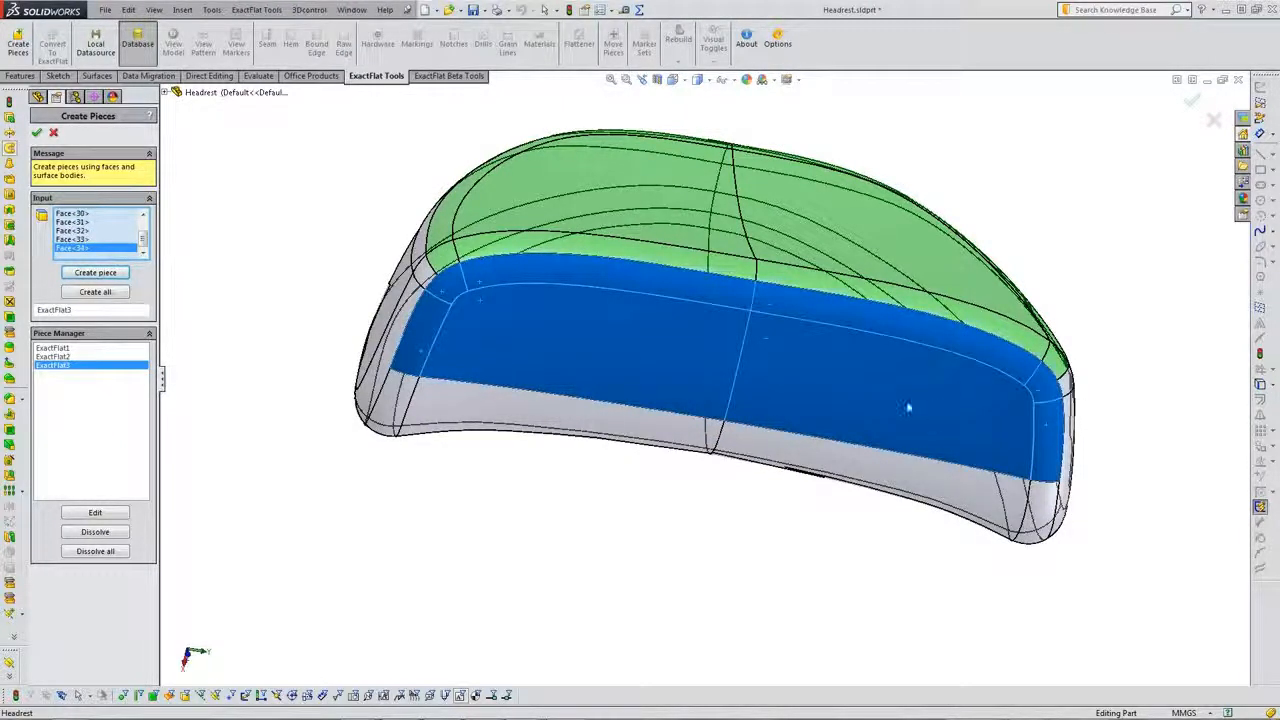
{"action": "left_click", "coordinate": [95, 272]}
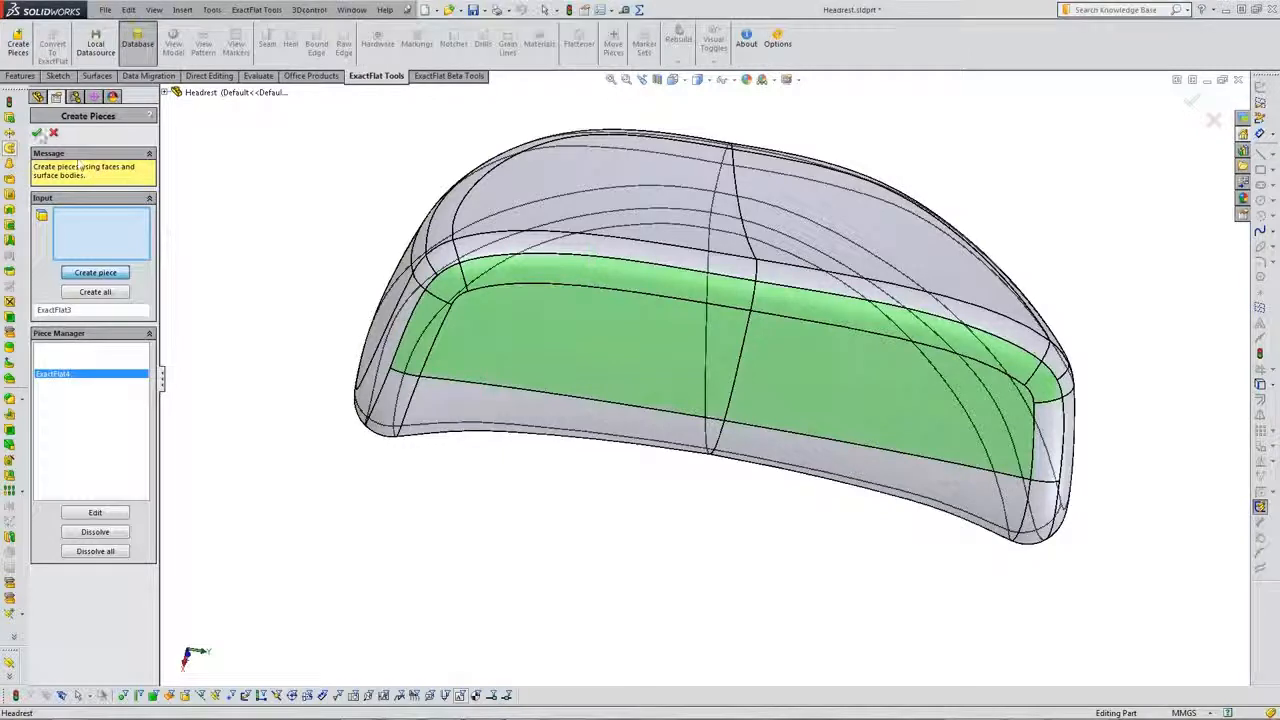
{"action": "left_click", "coordinate": [37, 133]}
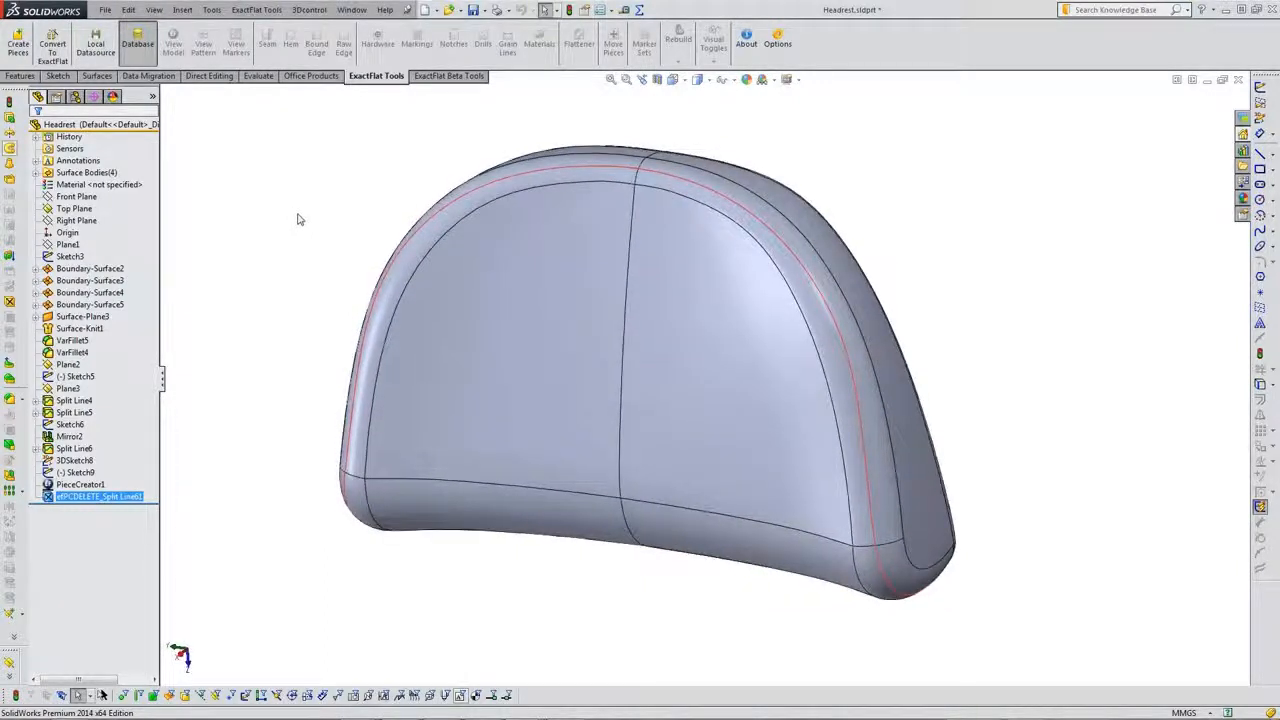
Convert the part to ExactFlat, assigning EF Sample - Laminate 47 to ExactFlat1 through ExactFlat3 and EF Sample - Brushed Warp Knit to ExactFlat4.
{"action": "left_click", "coordinate": [60, 45]}
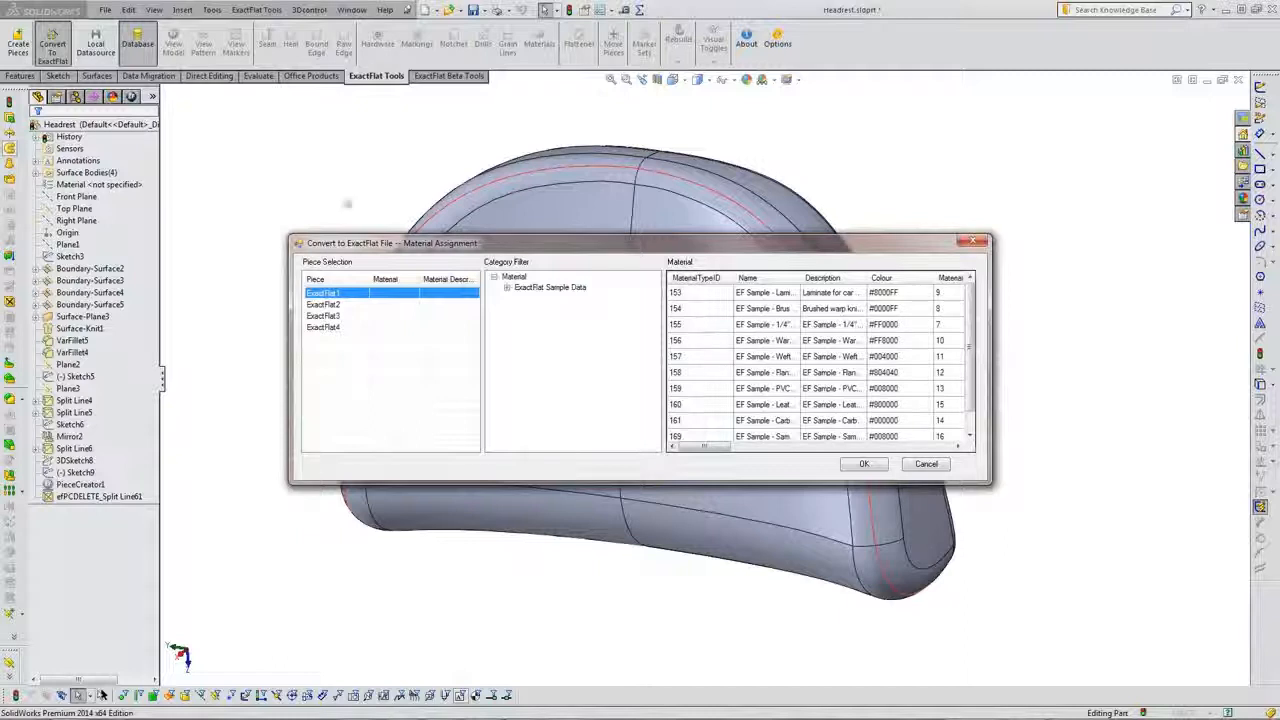
{"action": "left_click", "coordinate": [355, 316], "text": "shift"}
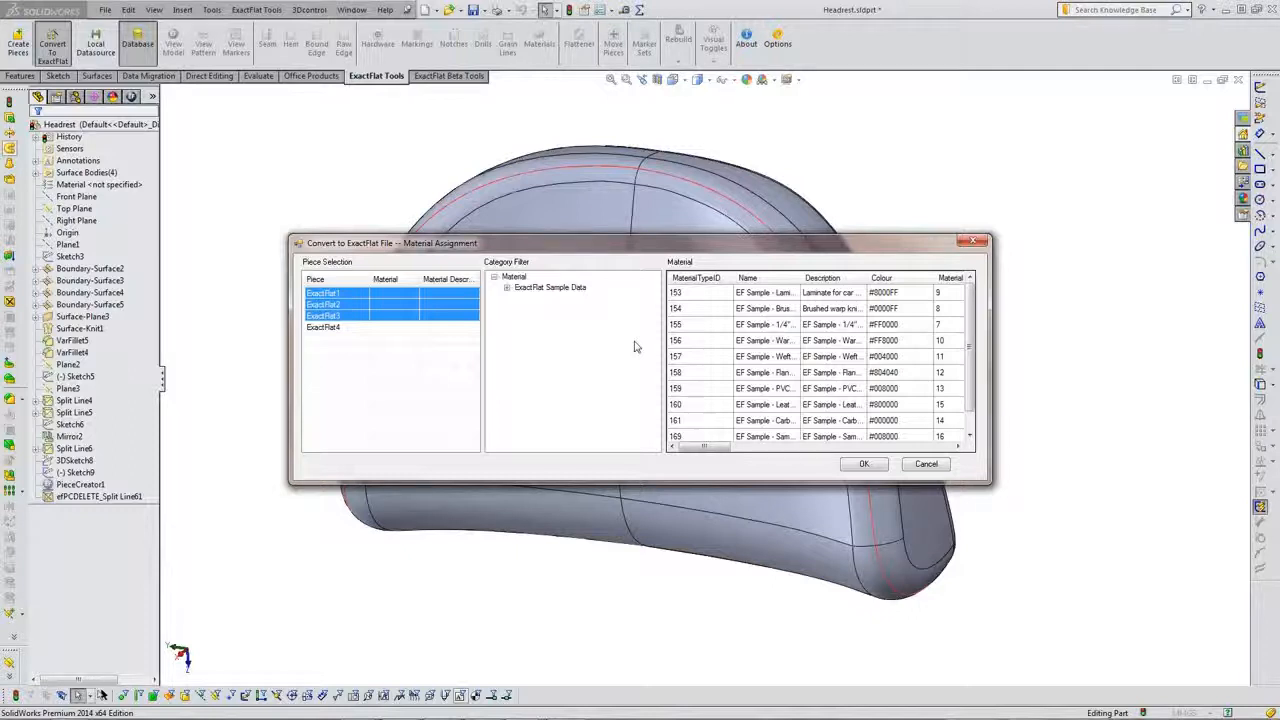
{"action": "double_click", "coordinate": [769, 294]}
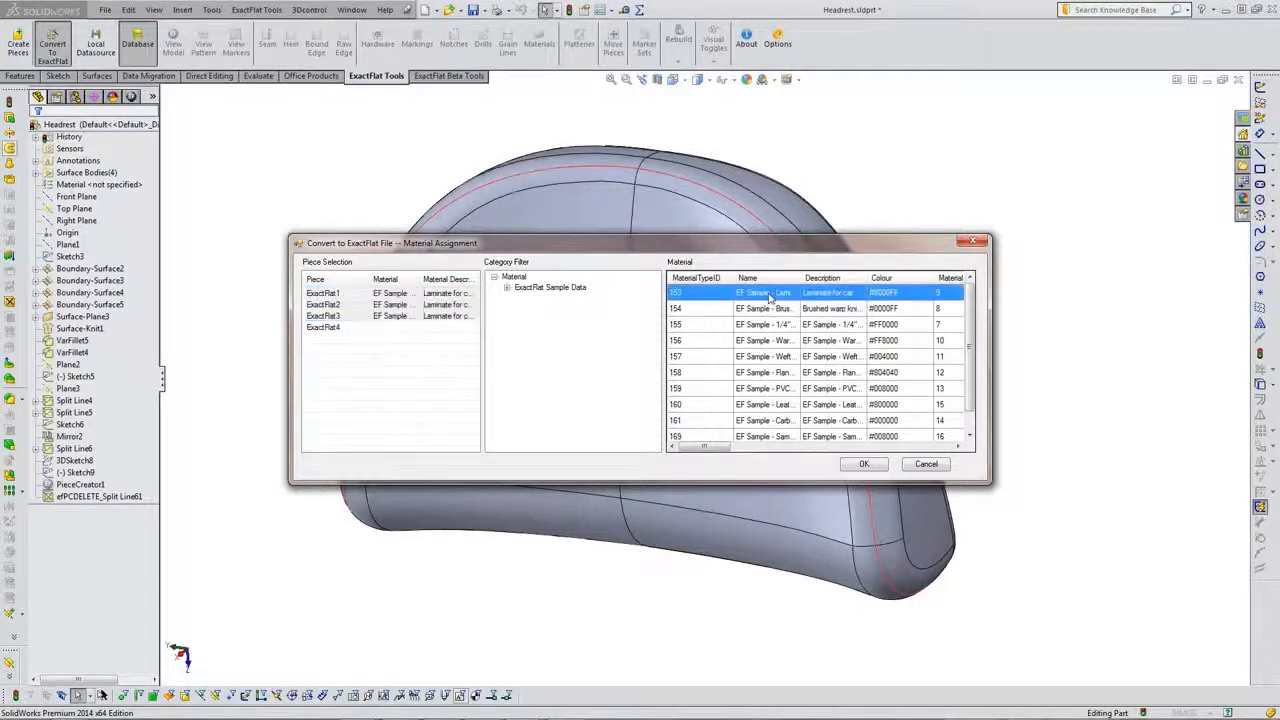
{"action": "left_click", "coordinate": [365, 328]}
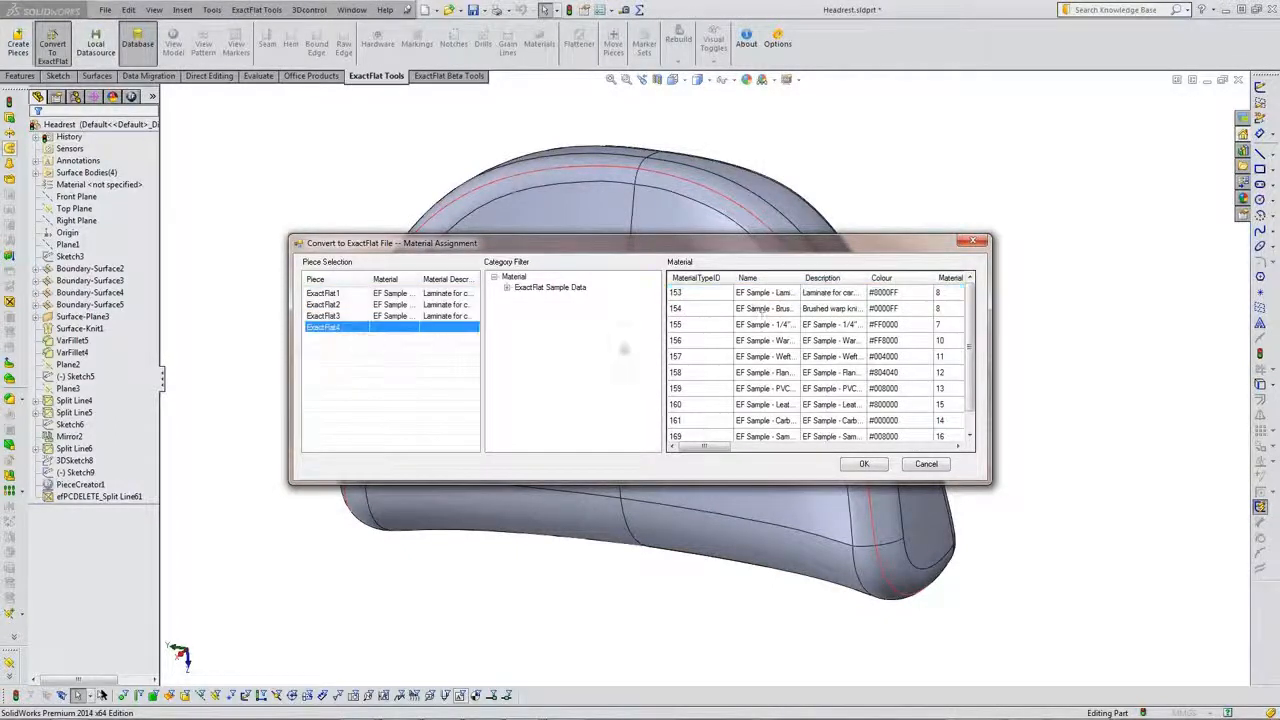
{"action": "double_click", "coordinate": [784, 310]}
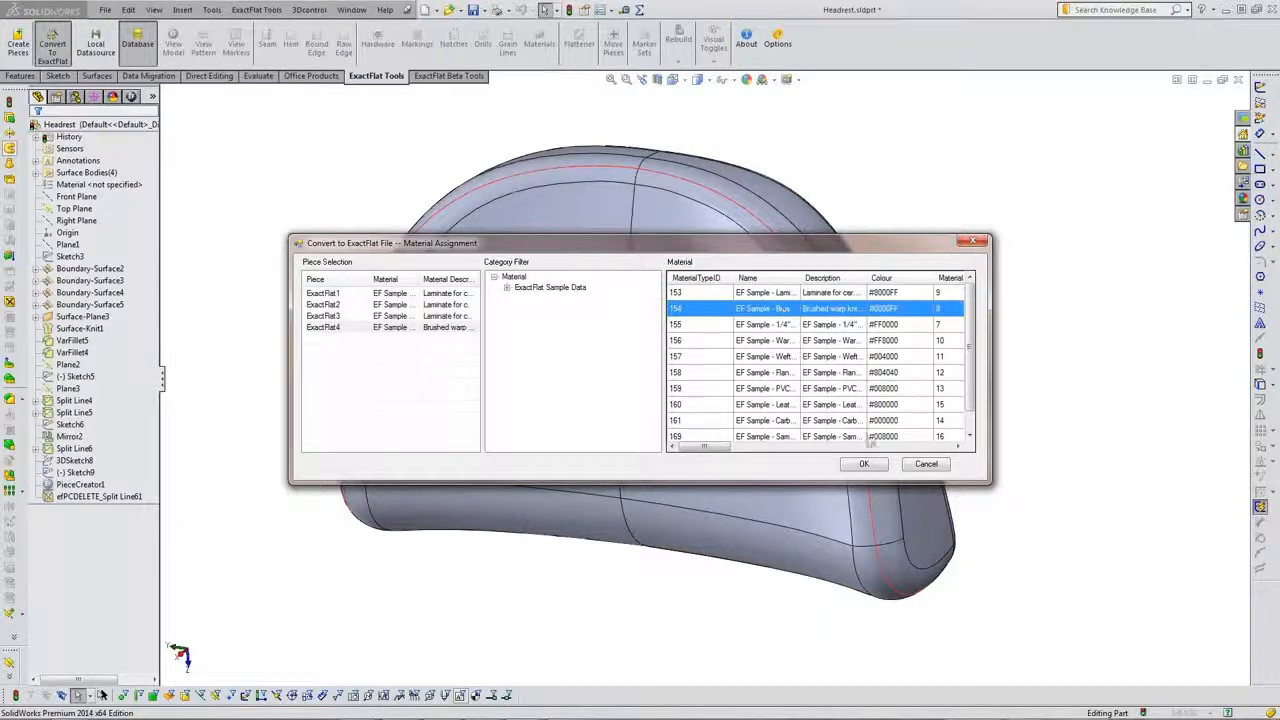
{"action": "left_click", "coordinate": [866, 465]}
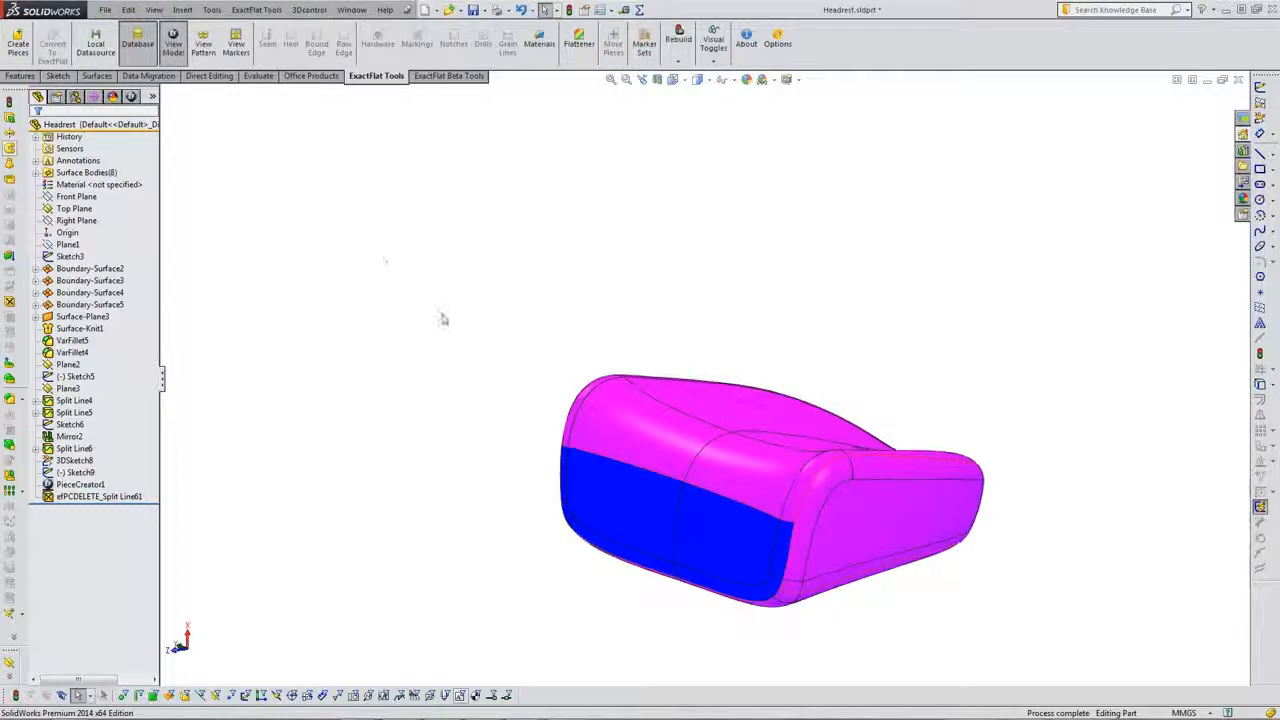
Open the flattened pattern view with its markers, widen the Material column and select the EF Sample - Laminate 47 marker.
{"action": "middle_click_drag", "start_coordinate": [443, 317], "coordinate": [353, 292]}
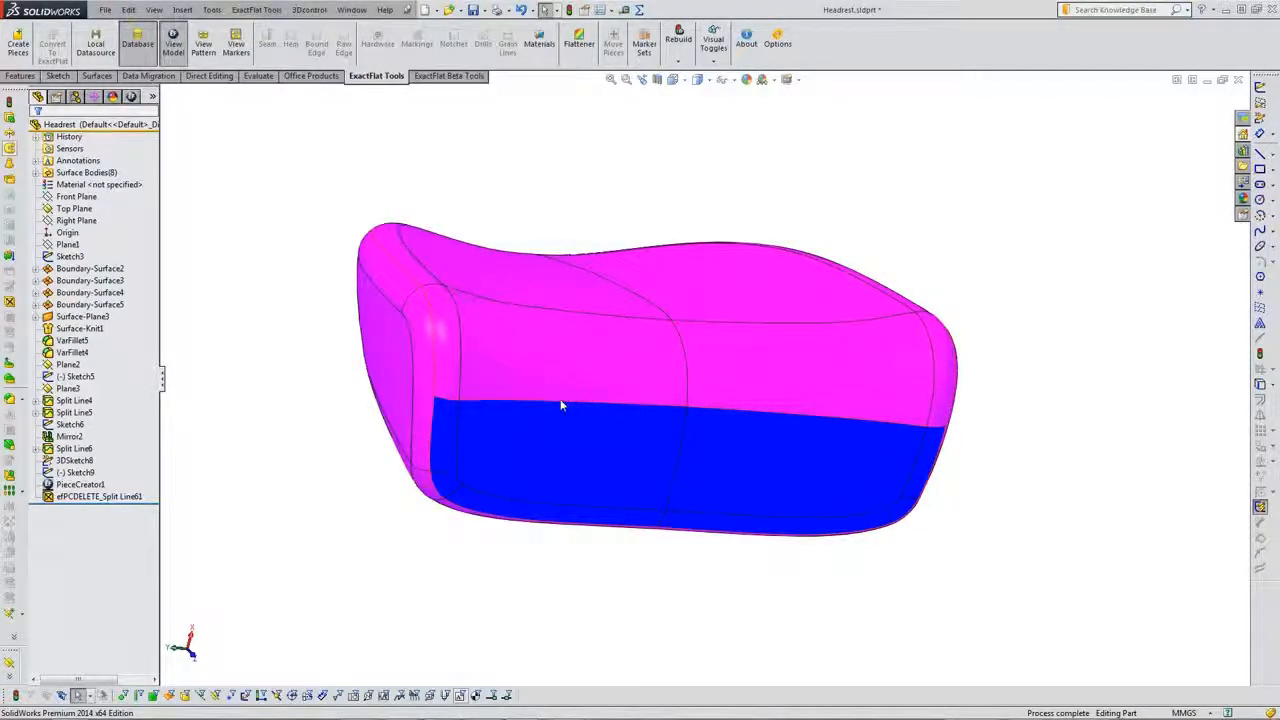
{"action": "middle_click_drag", "start_coordinate": [316, 344], "coordinate": [290, 243]}
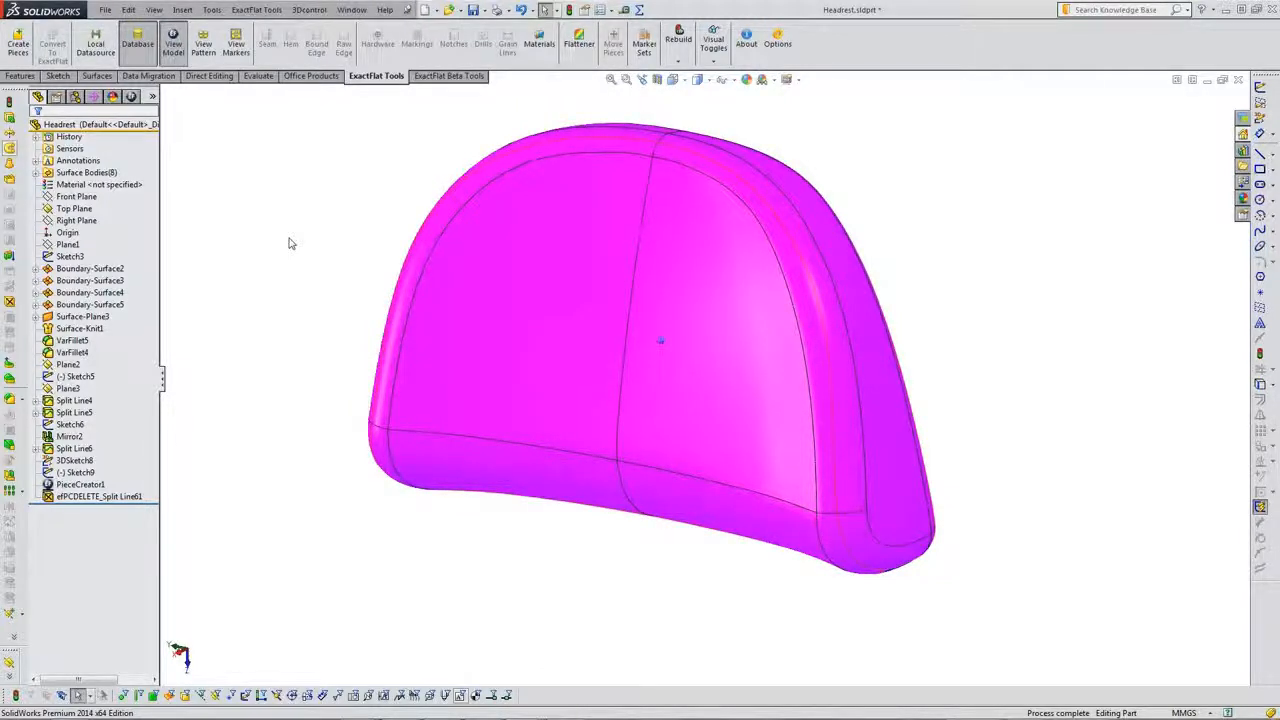
{"action": "middle_click_drag", "start_coordinate": [290, 243], "coordinate": [292, 243]}
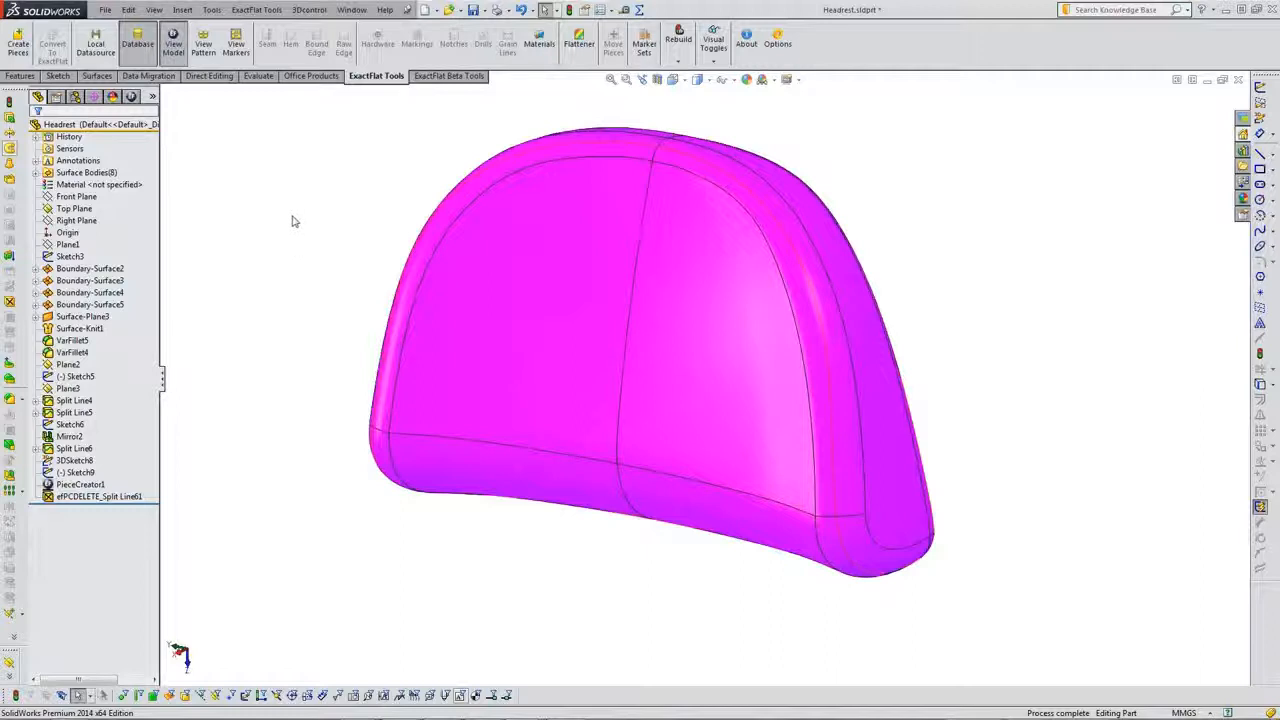
{"action": "middle_click_drag", "start_coordinate": [294, 218], "coordinate": [309, 221]}
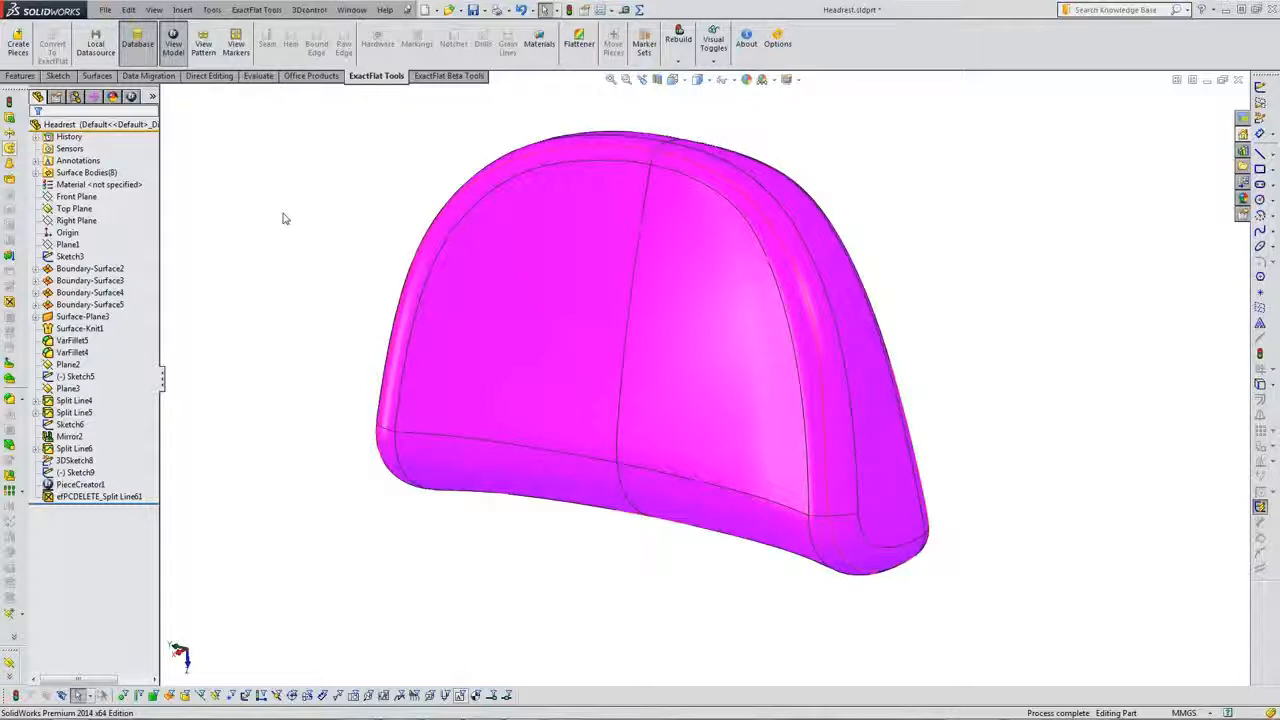
{"action": "left_click", "coordinate": [203, 55]}
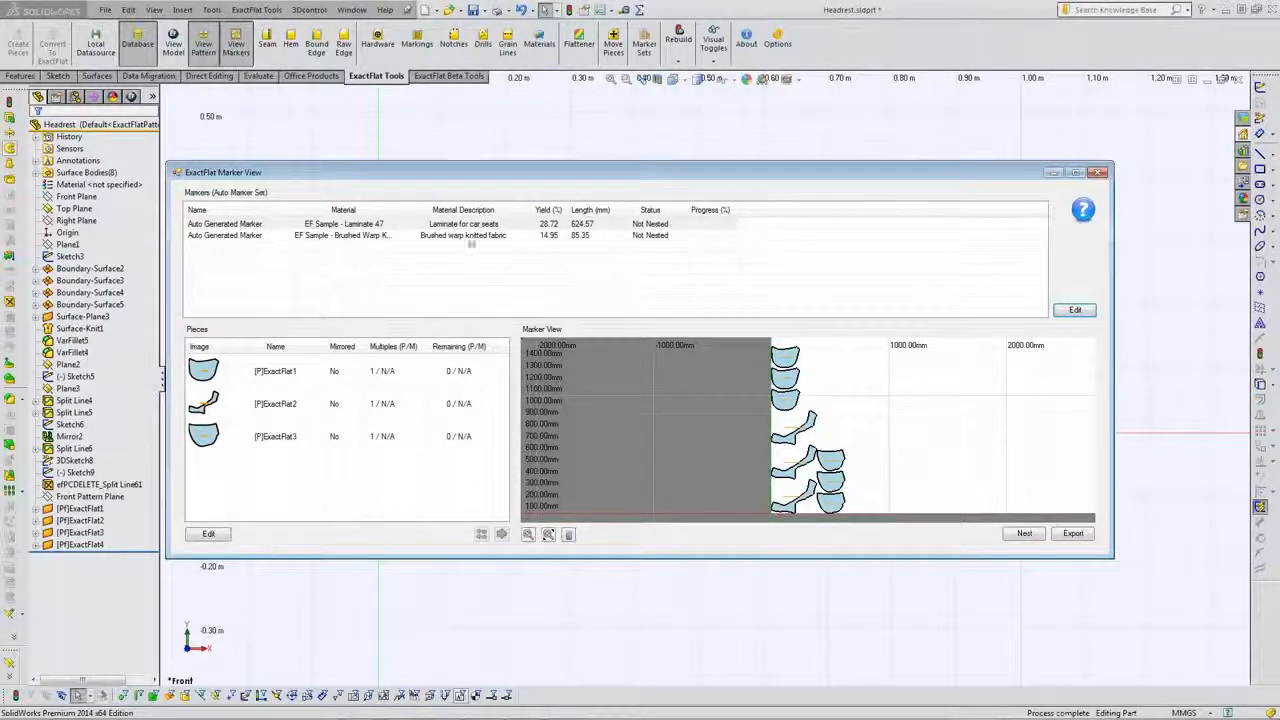
{"action": "left_click_drag", "start_coordinate": [400, 211], "coordinate": [441, 214]}
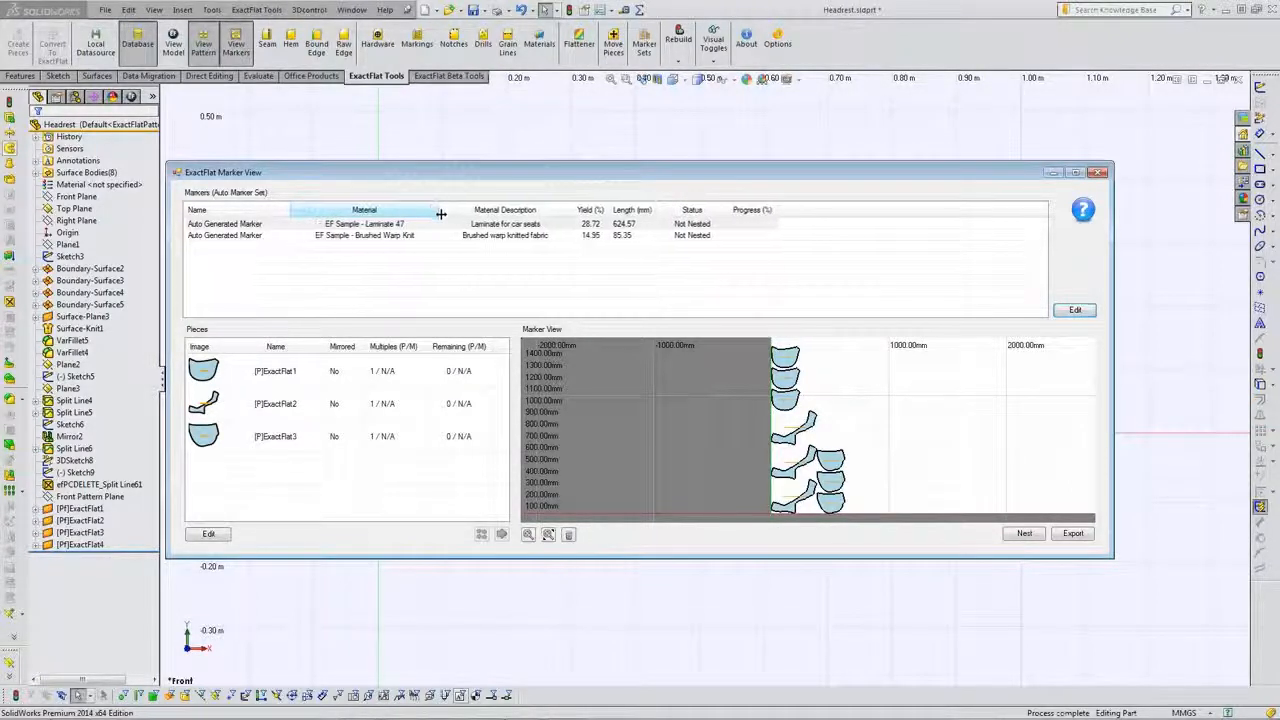
{"action": "left_click", "coordinate": [441, 224]}
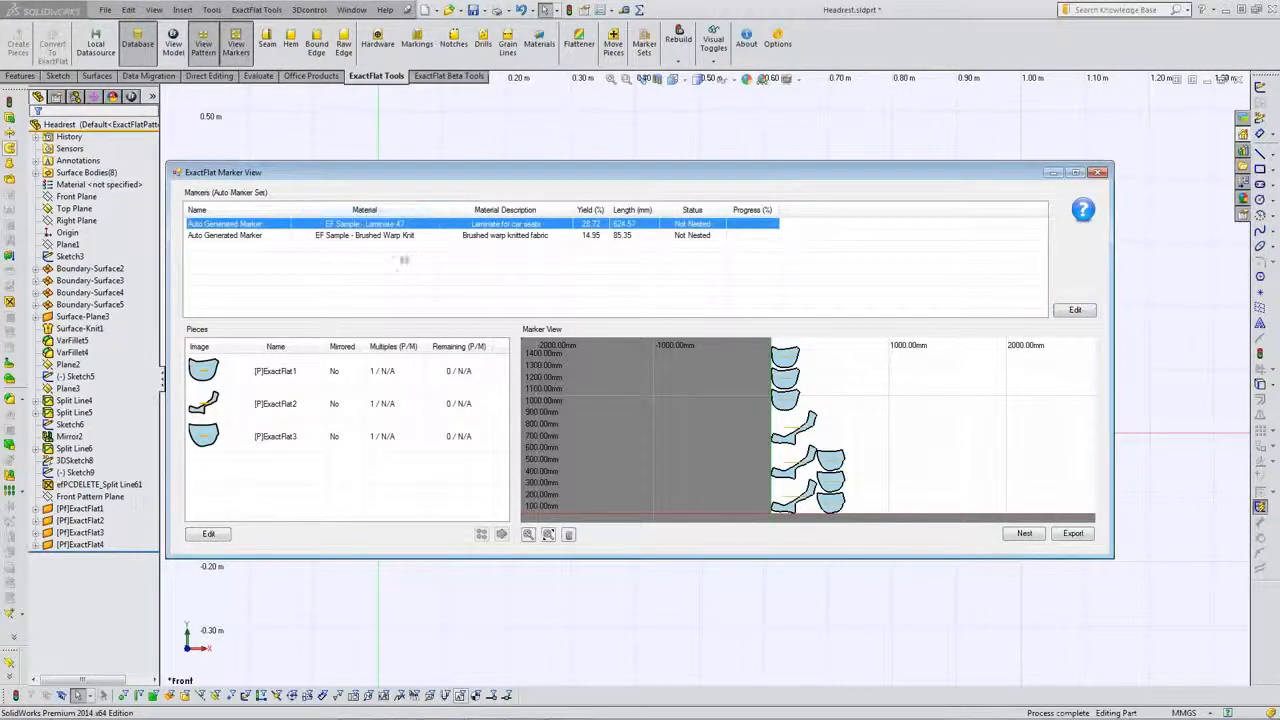
Compare the pieces laid out in the EF Sample - Brushed Warp Knit and EF Sample - Laminate 47 markers and close the marker view.
{"action": "left_click", "coordinate": [347, 236]}
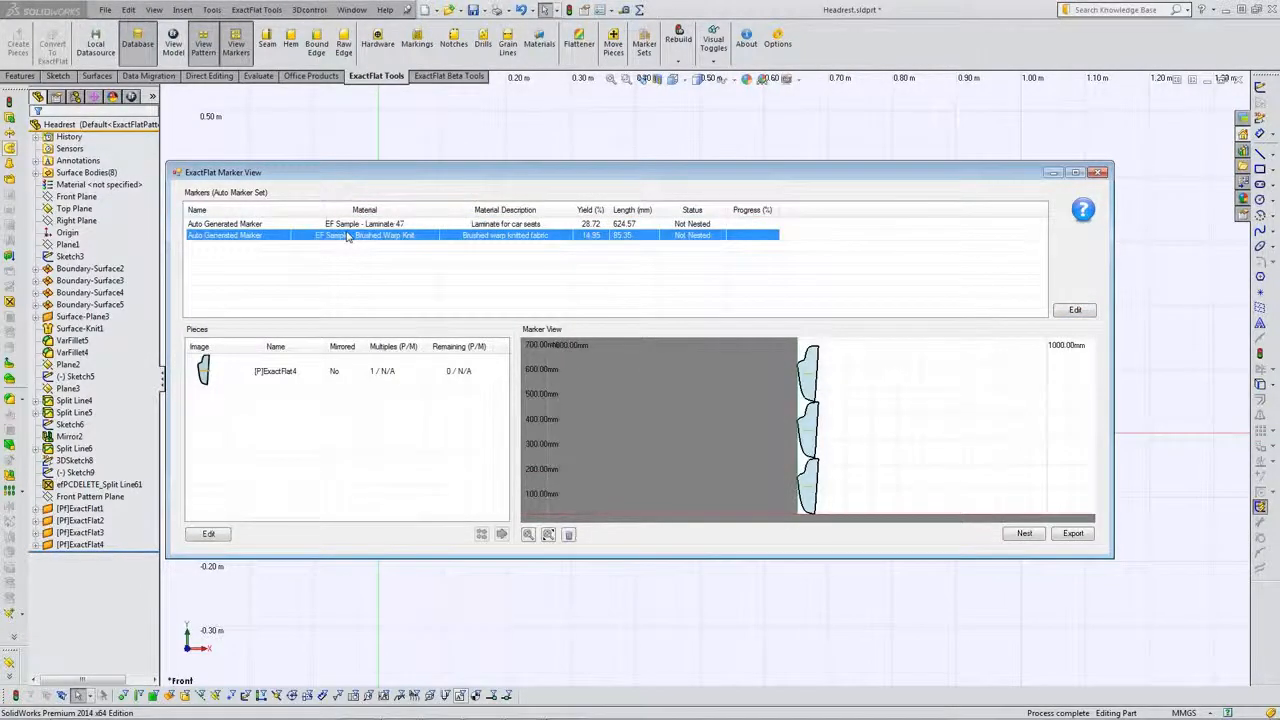
{"action": "left_click", "coordinate": [347, 226]}
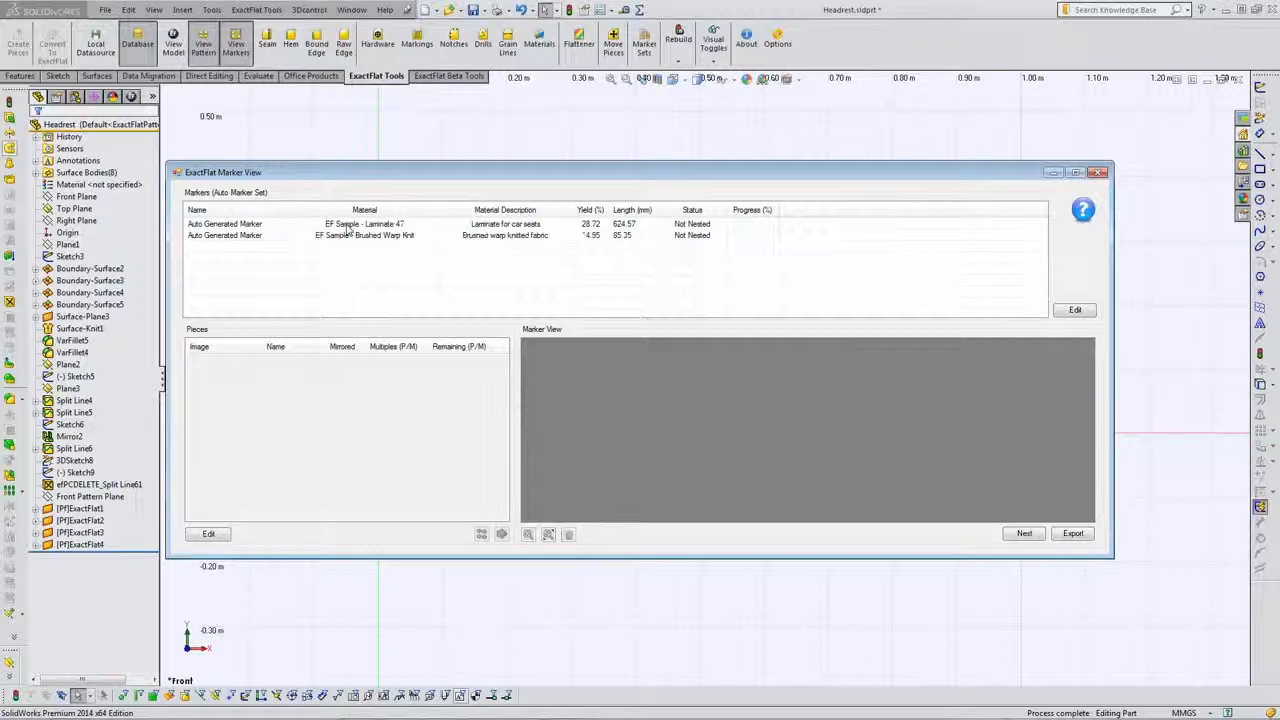
{"action": "left_click", "coordinate": [347, 226]}
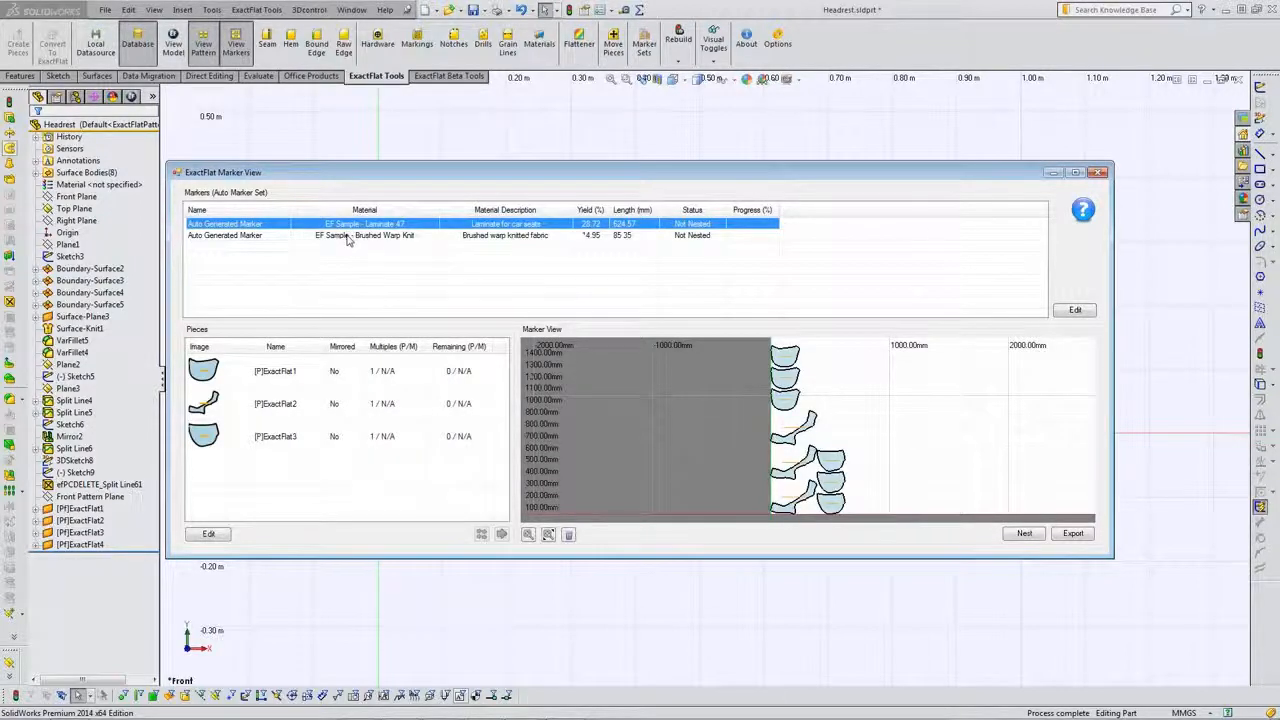
{"action": "left_click", "coordinate": [1098, 173]}
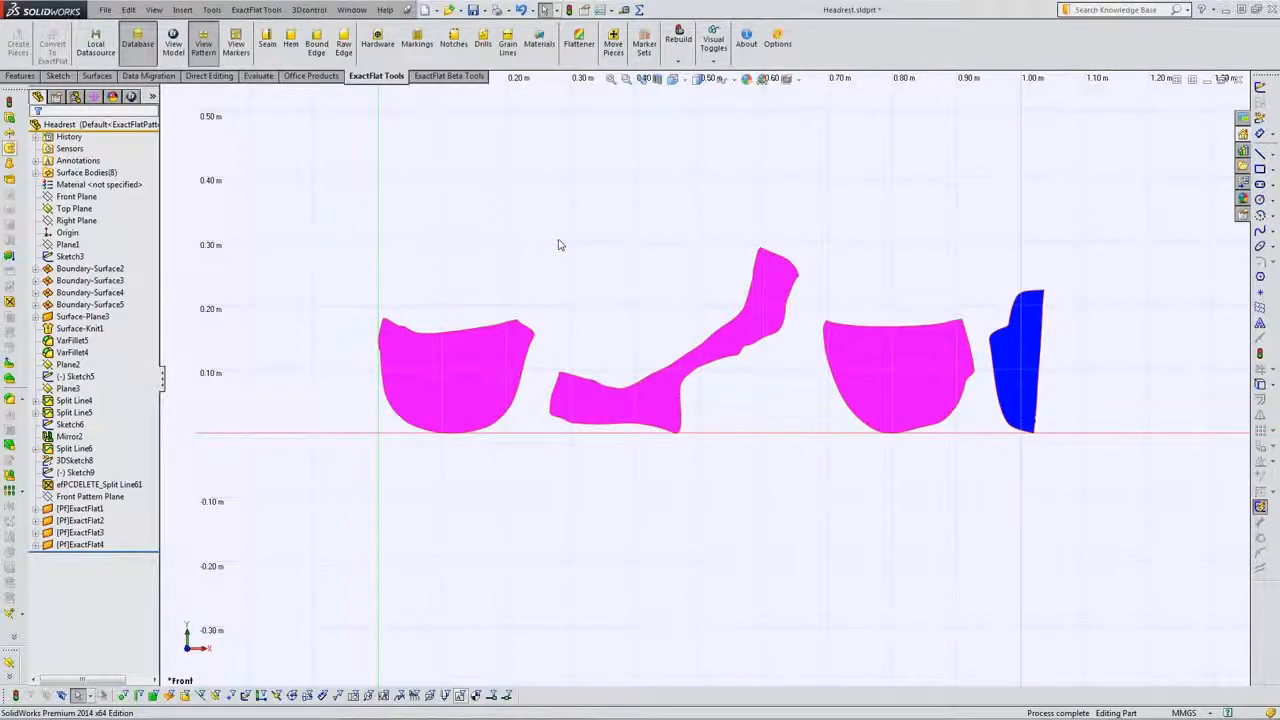
Open the ExactFlat 3D to 2D Flattener in a maximized window and remesh all four pattern pieces.
{"action": "left_click", "coordinate": [588, 52]}
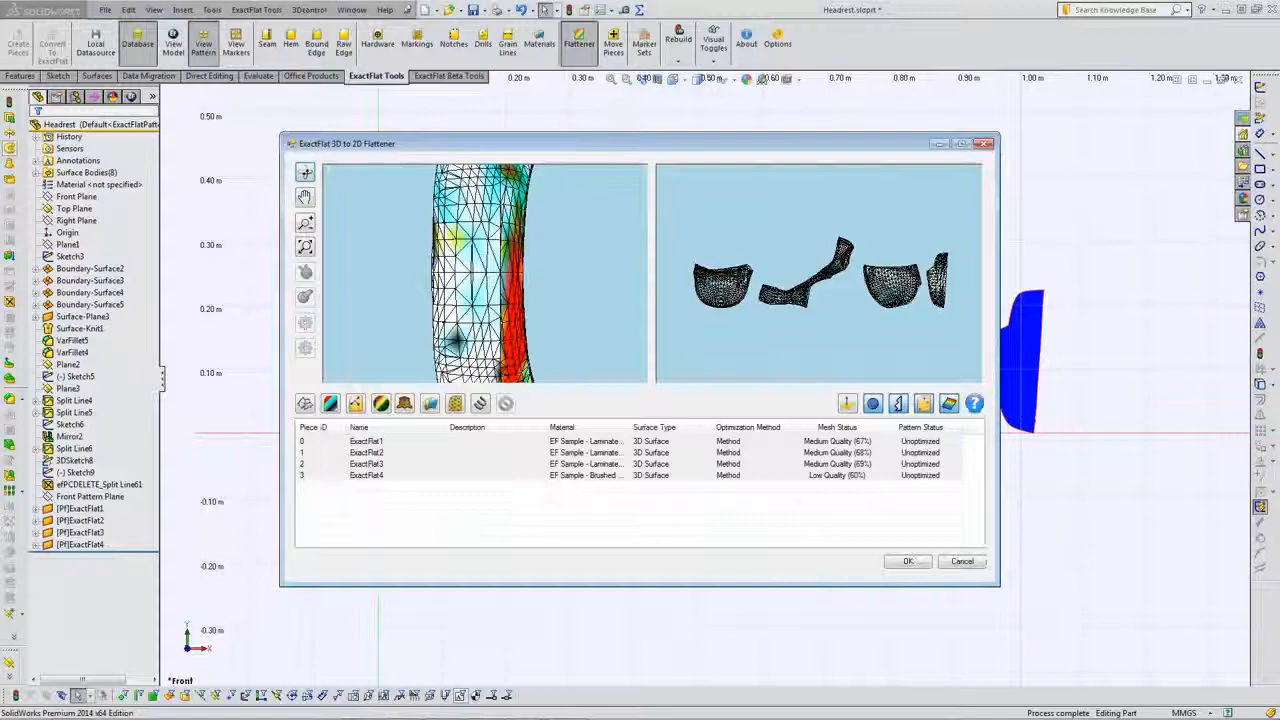
{"action": "left_click", "coordinate": [961, 143]}
{"action": "left_click_drag", "start_coordinate": [457, 320], "coordinate": [317, 346]}
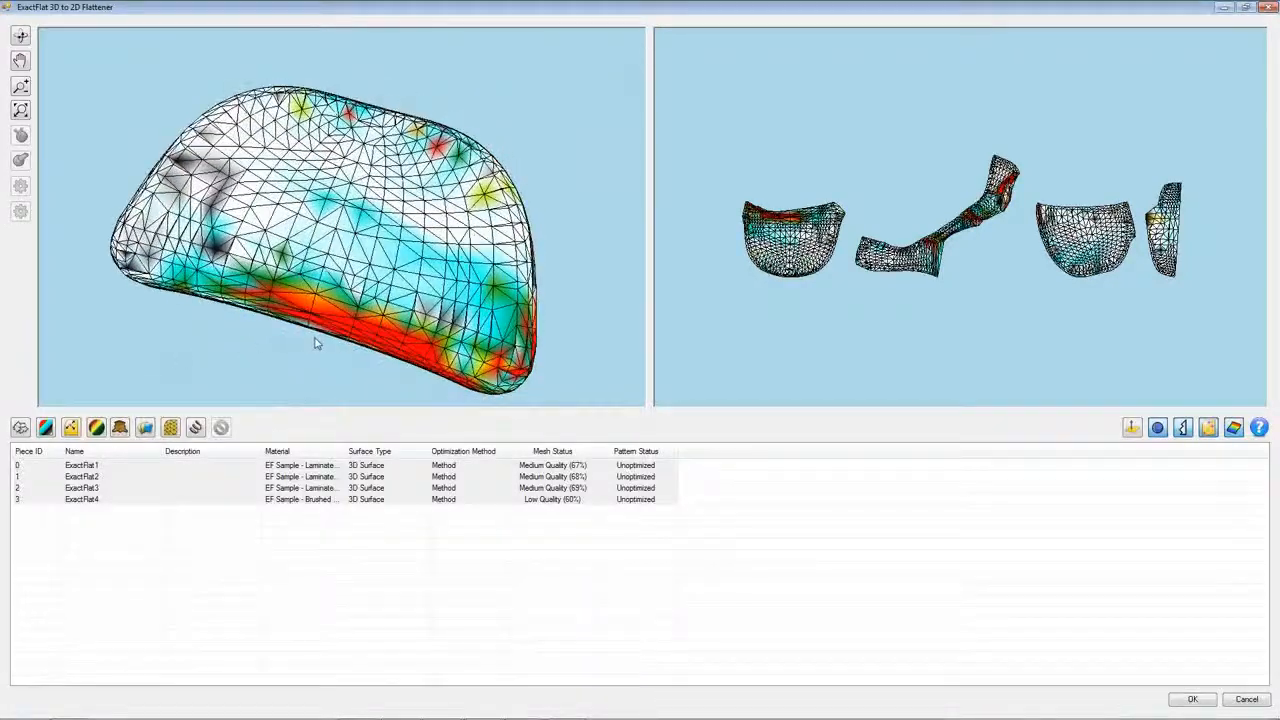
{"action": "left_click", "coordinate": [195, 427]}
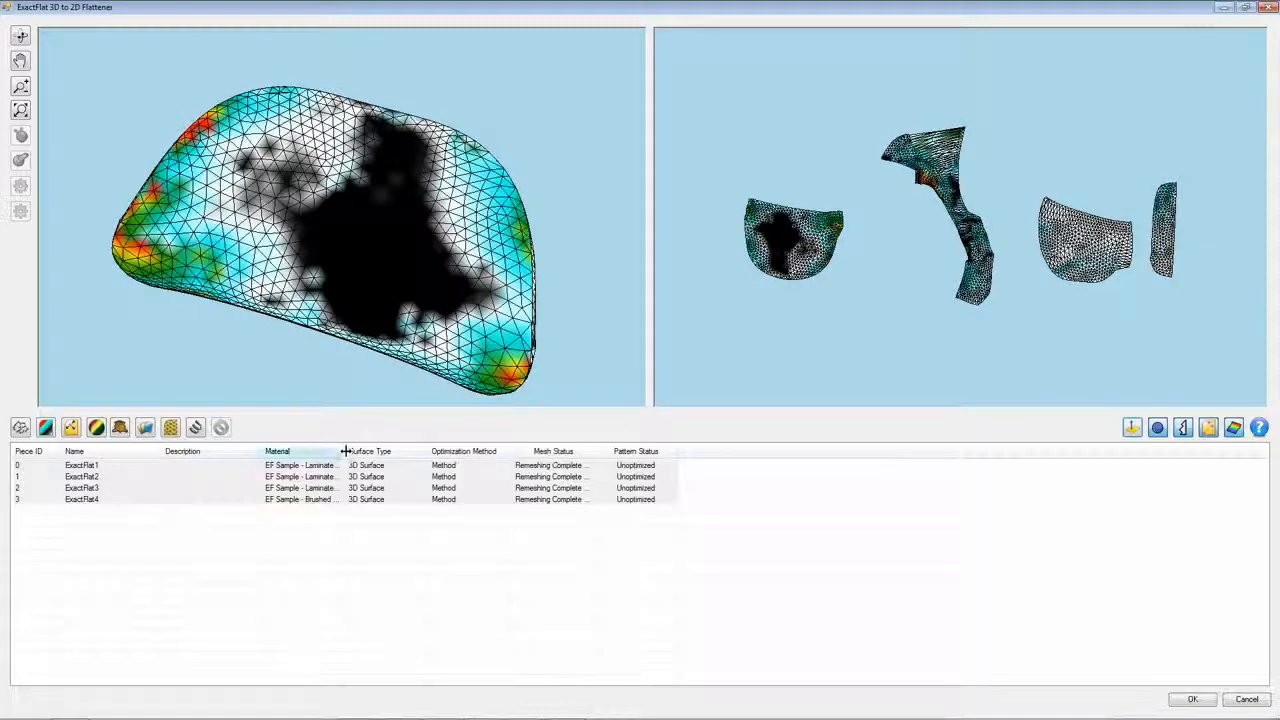
Select all four pieces and widen the Material, Mesh Status and Pattern Status columns to show their full entries.
{"action": "left_click_drag", "start_coordinate": [346, 451], "coordinate": [387, 451]}
{"action": "key", "text": "ctrl+a"}
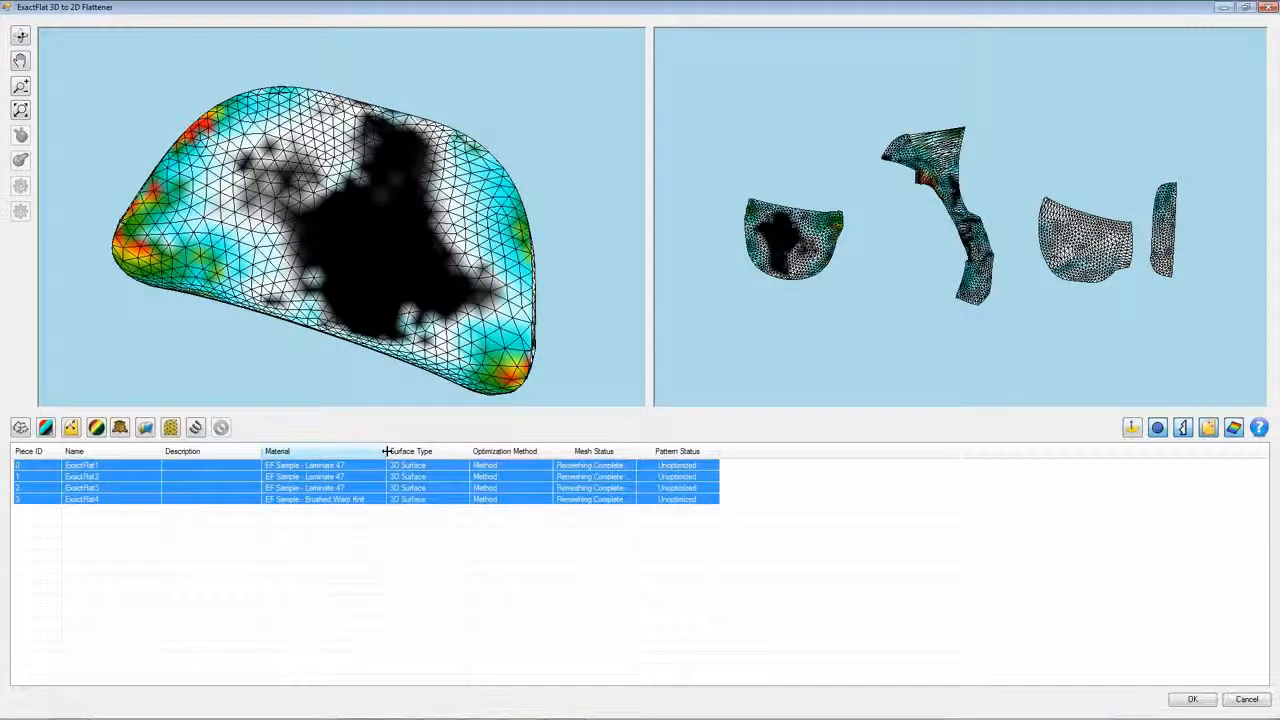
{"action": "left_click_drag", "start_coordinate": [636, 451], "coordinate": [681, 456]}
{"action": "left_click_drag", "start_coordinate": [767, 455], "coordinate": [826, 456]}
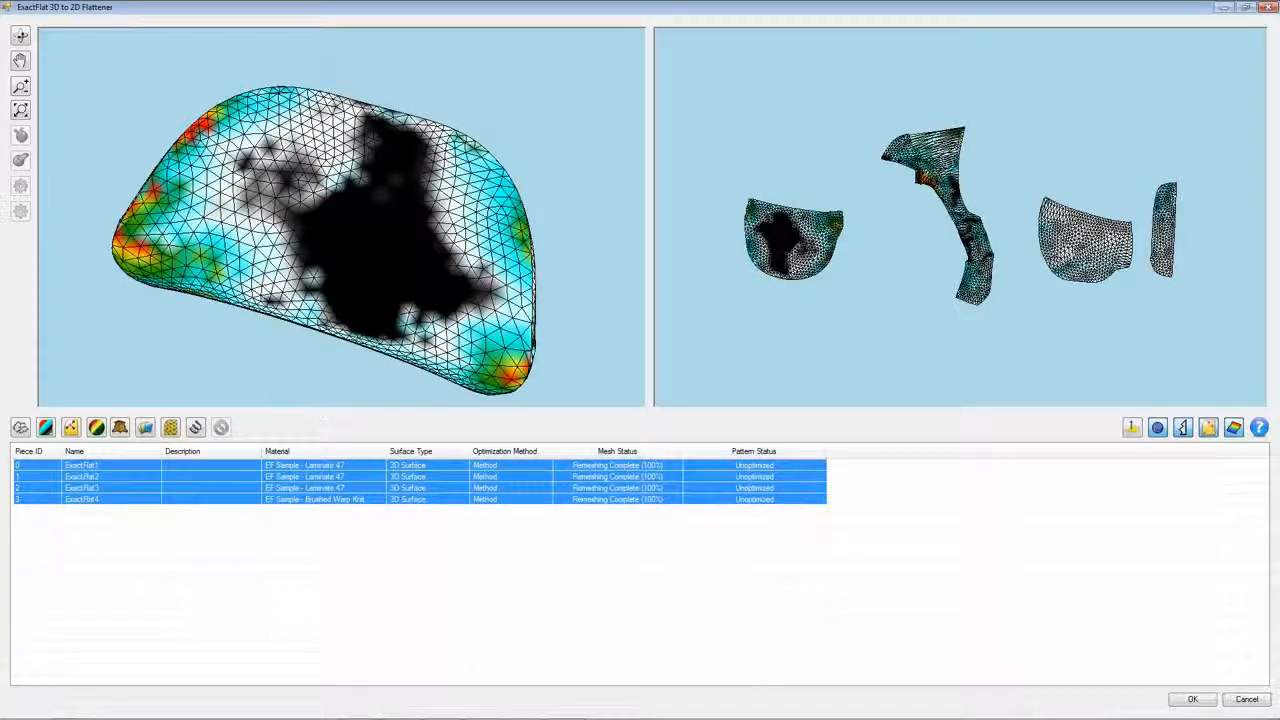
Re-flatten the remeshed pieces and run the pattern optimization on ExactFlat1 through ExactFlat4.
{"action": "middle_click_drag", "start_coordinate": [518, 322], "coordinate": [345, 342]}
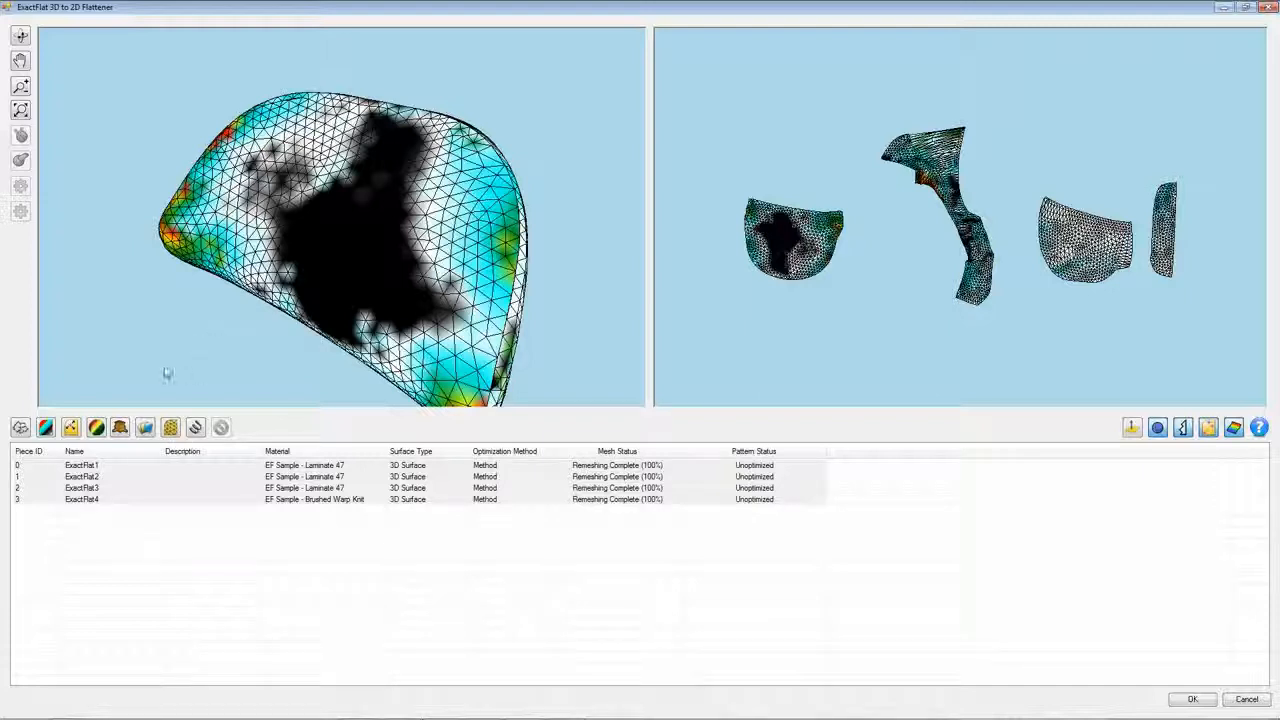
{"action": "left_click", "coordinate": [122, 434]}
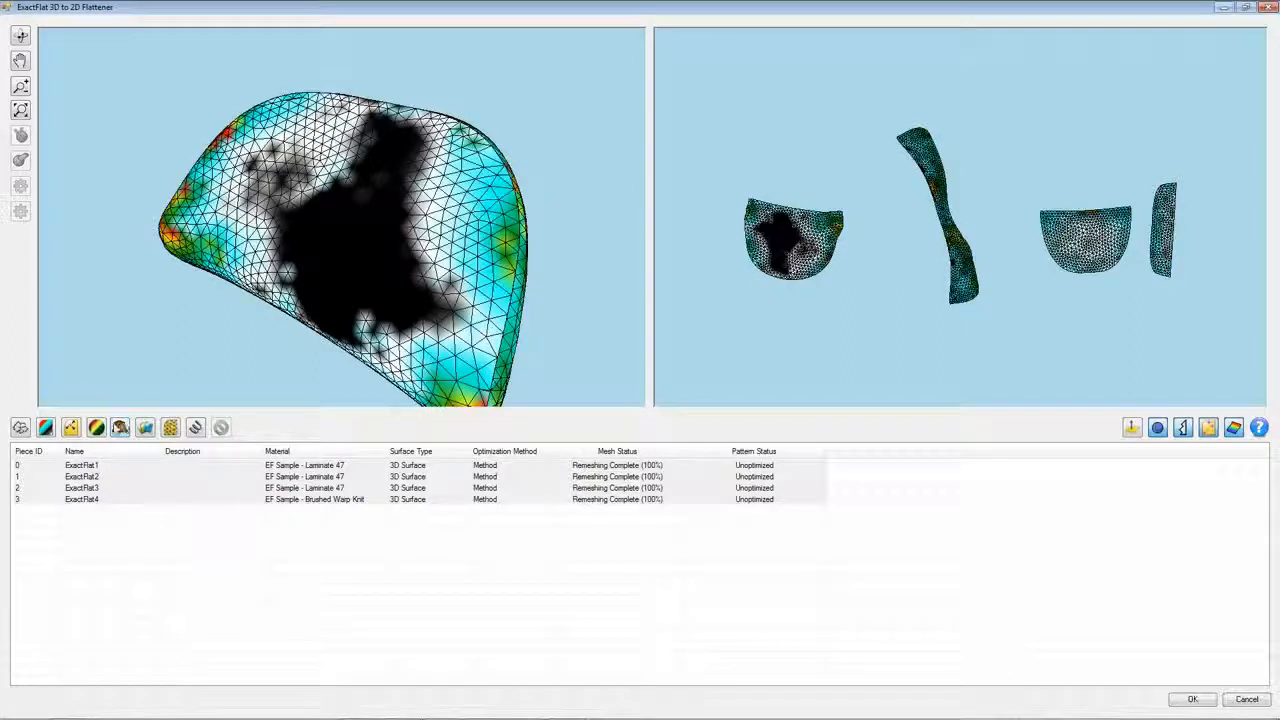
{"action": "left_click", "coordinate": [196, 428]}
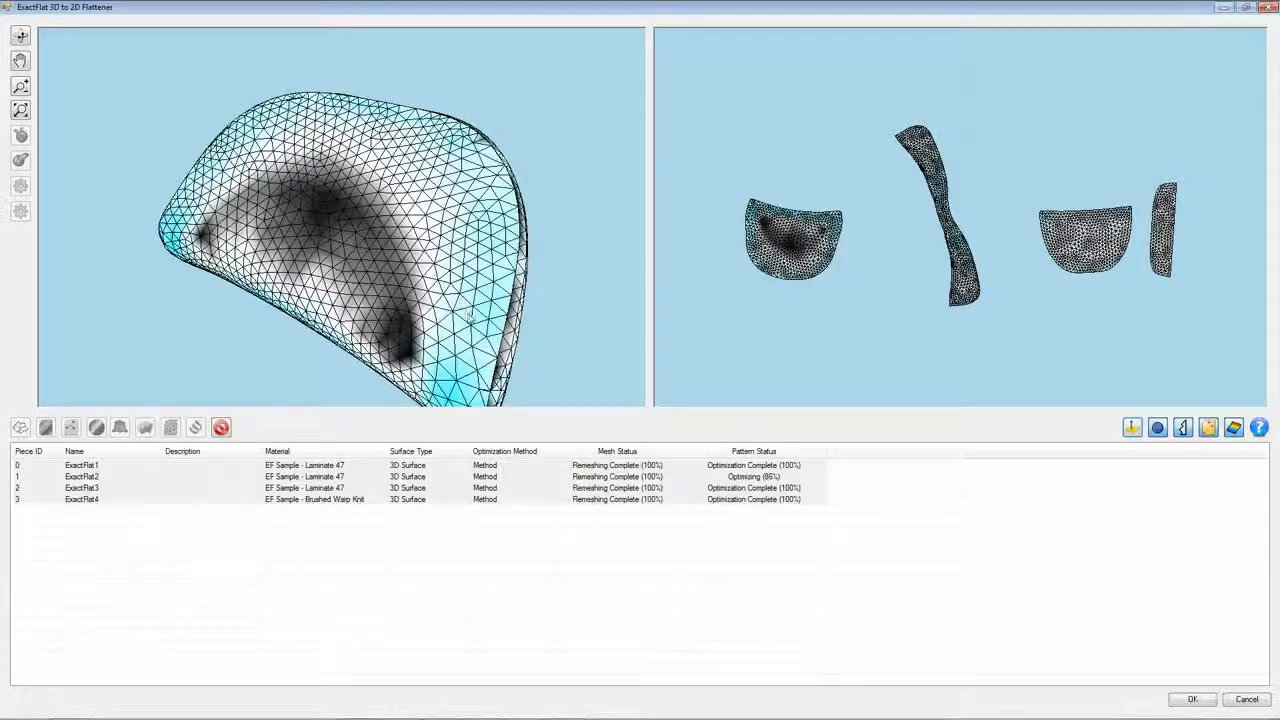
Inspect the strain colours on the optimized headrest mesh from the underside, back and front, and accept the flattened patterns.
{"action": "middle_click_drag", "start_coordinate": [538, 321], "coordinate": [238, 336]}
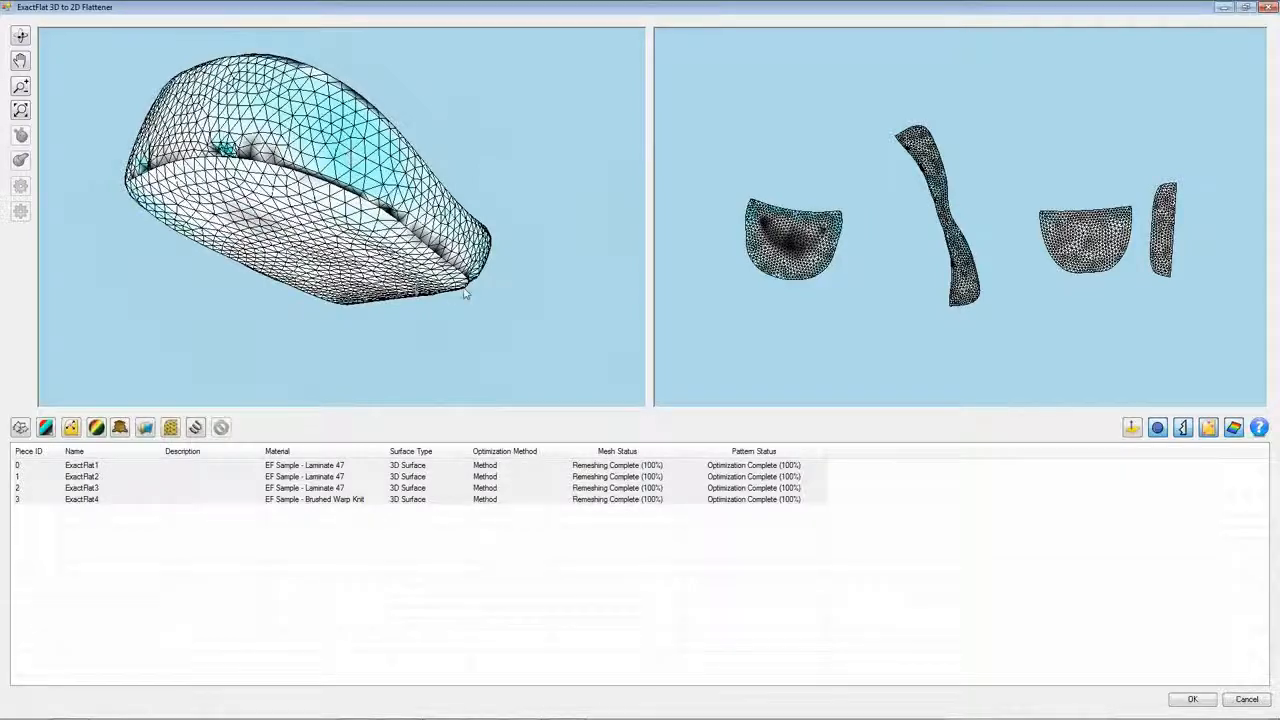
{"action": "middle_click_drag", "start_coordinate": [465, 292], "coordinate": [330, 140]}
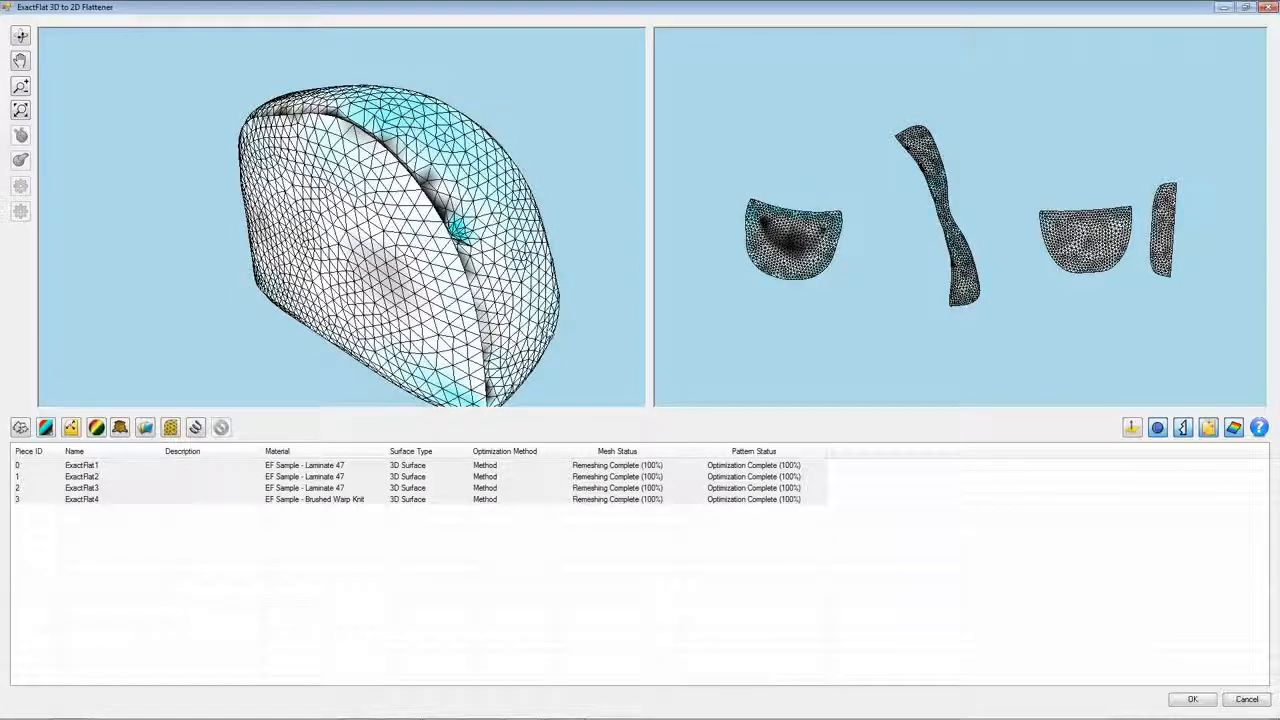
{"action": "middle_click_drag", "start_coordinate": [500, 260], "coordinate": [131, 223]}
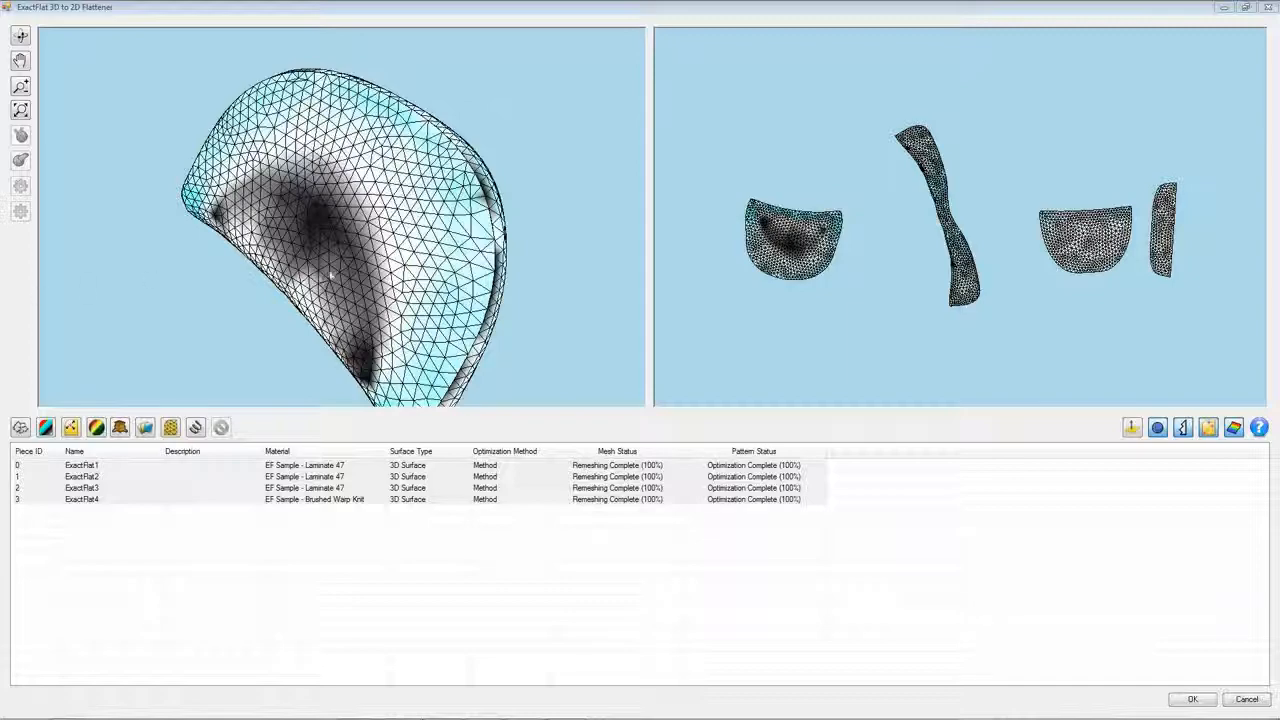
{"action": "middle_click_drag", "start_coordinate": [519, 287], "coordinate": [555, 282]}
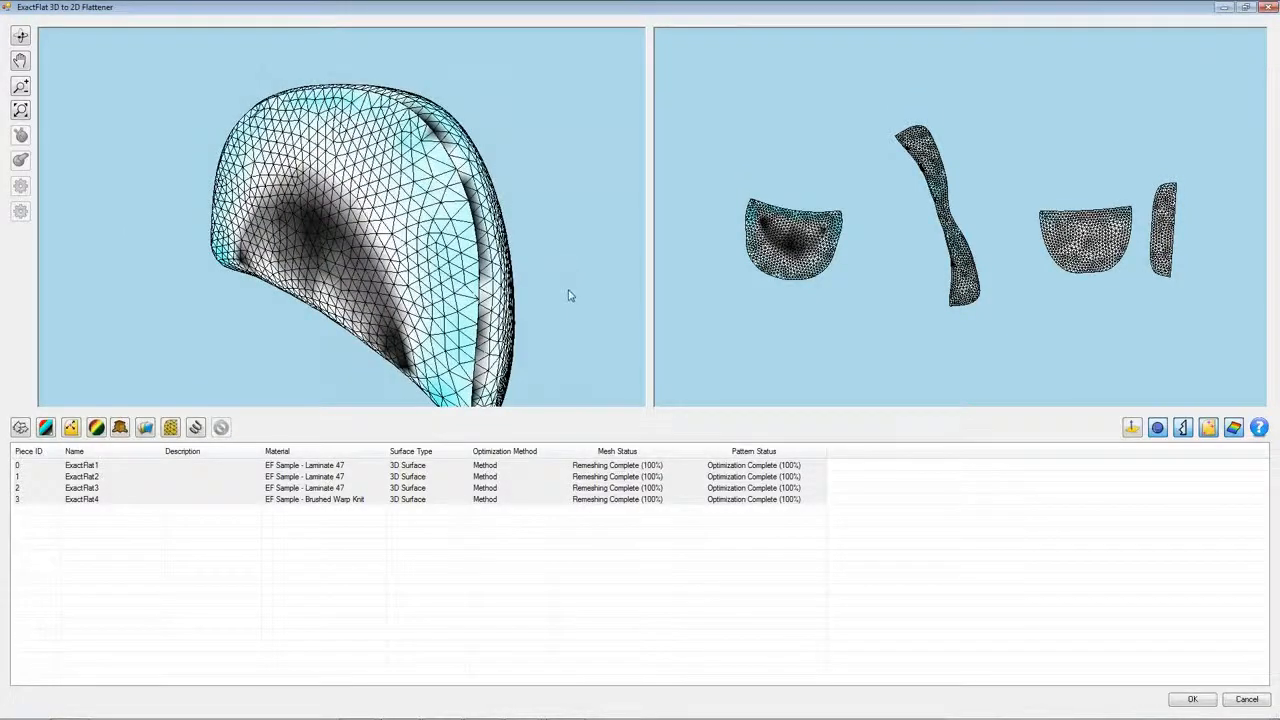
{"action": "left_click", "coordinate": [1190, 702]}
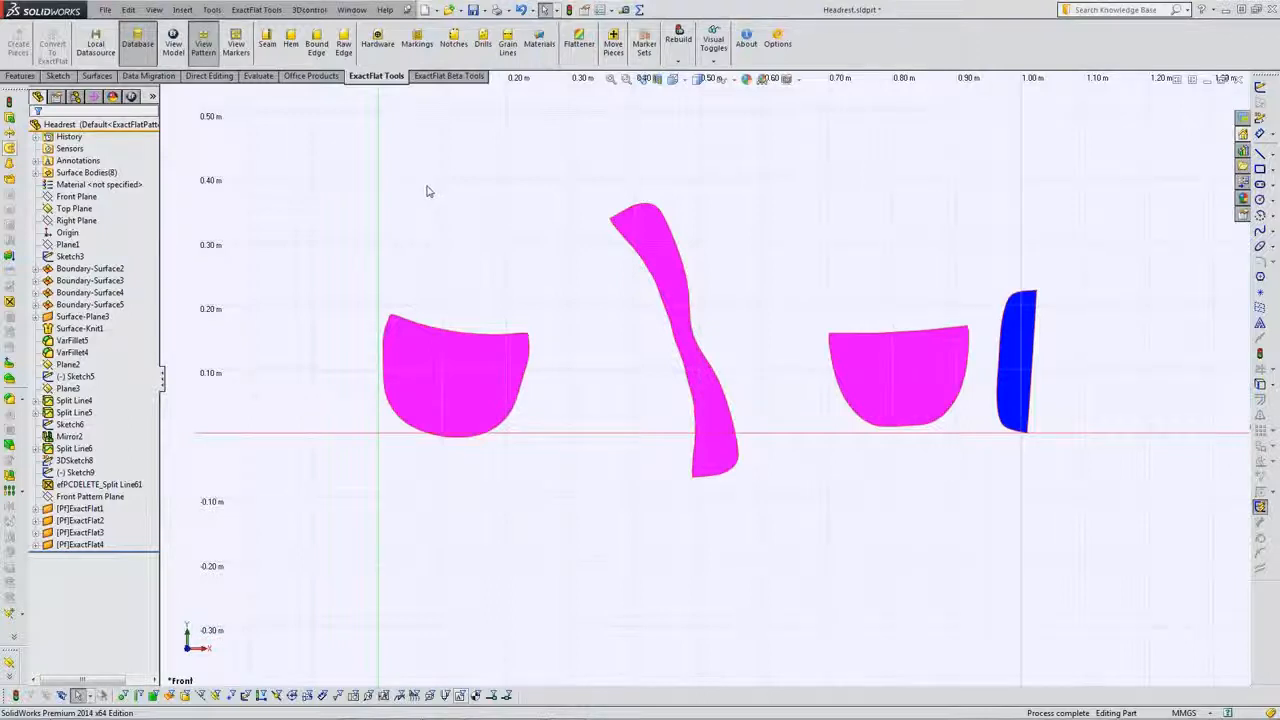
Move the blue ExactFlat4 piece against the upper edge of ExactFlat1, using the piece-moving tool's find function with a 50 mm distance.
{"action": "left_click", "coordinate": [614, 52]}
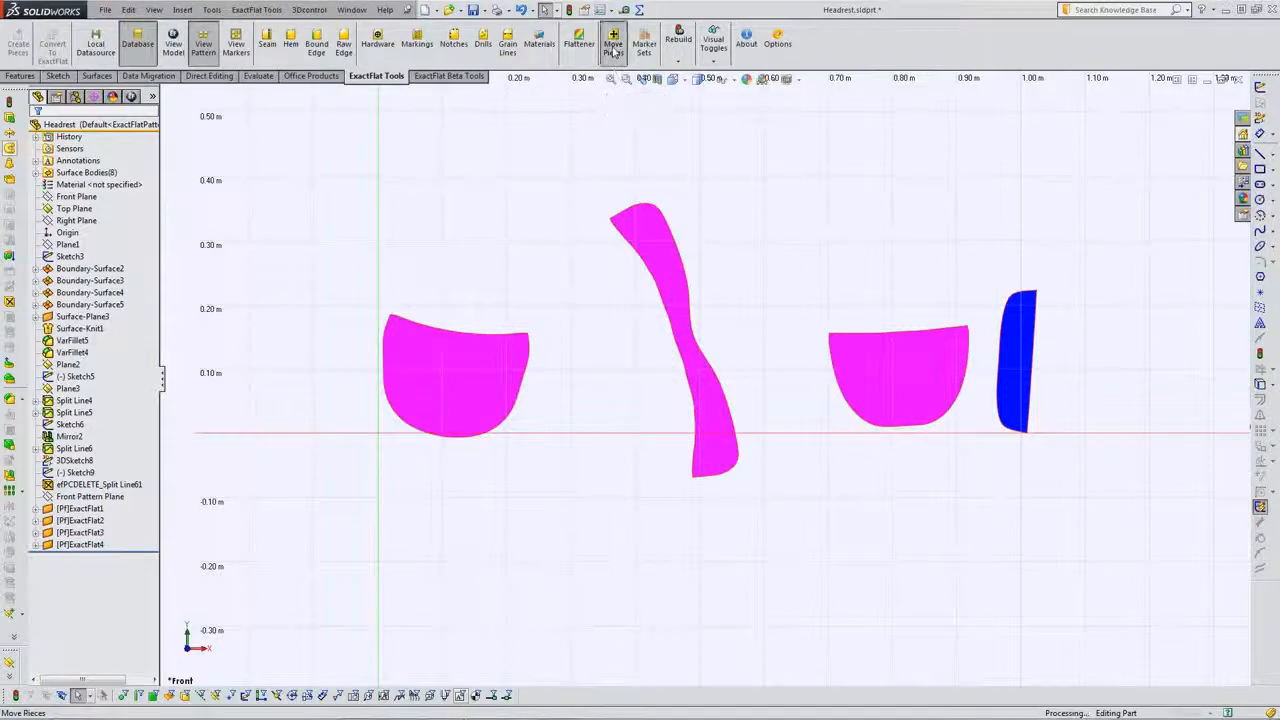
{"action": "left_click_drag", "start_coordinate": [305, 179], "coordinate": [182, 189]}
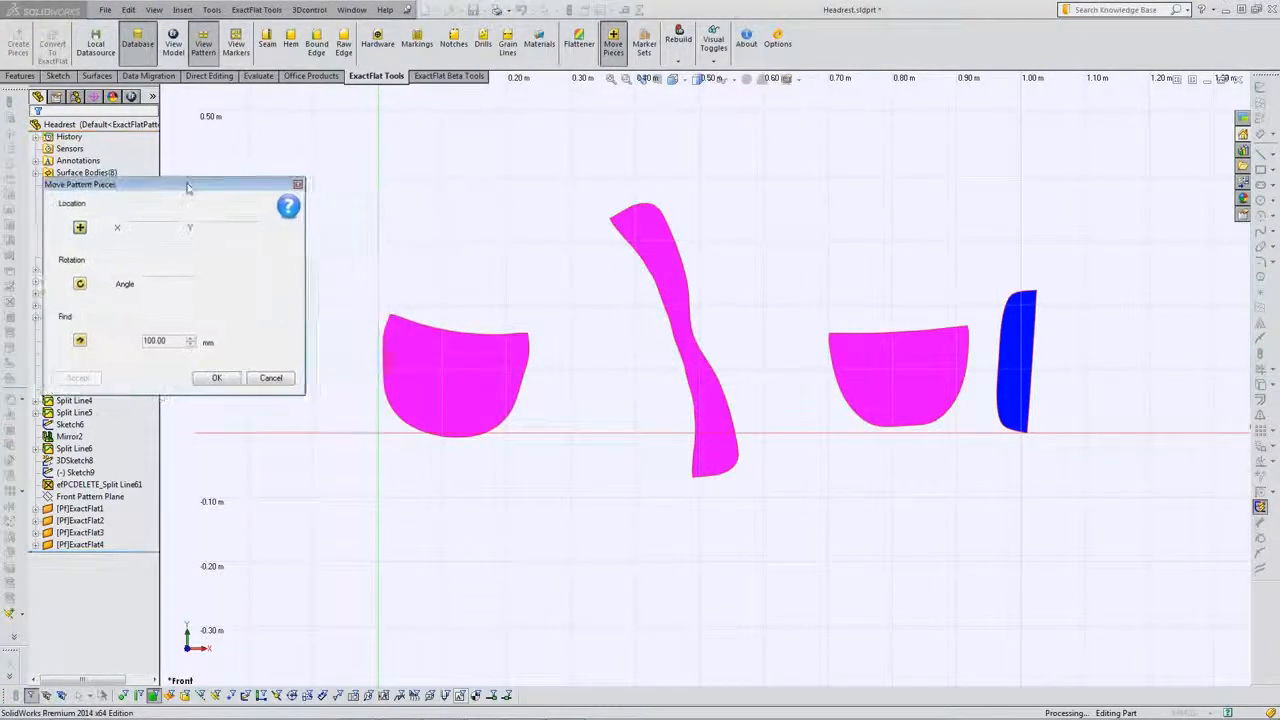
{"action": "left_click", "coordinate": [78, 341]}
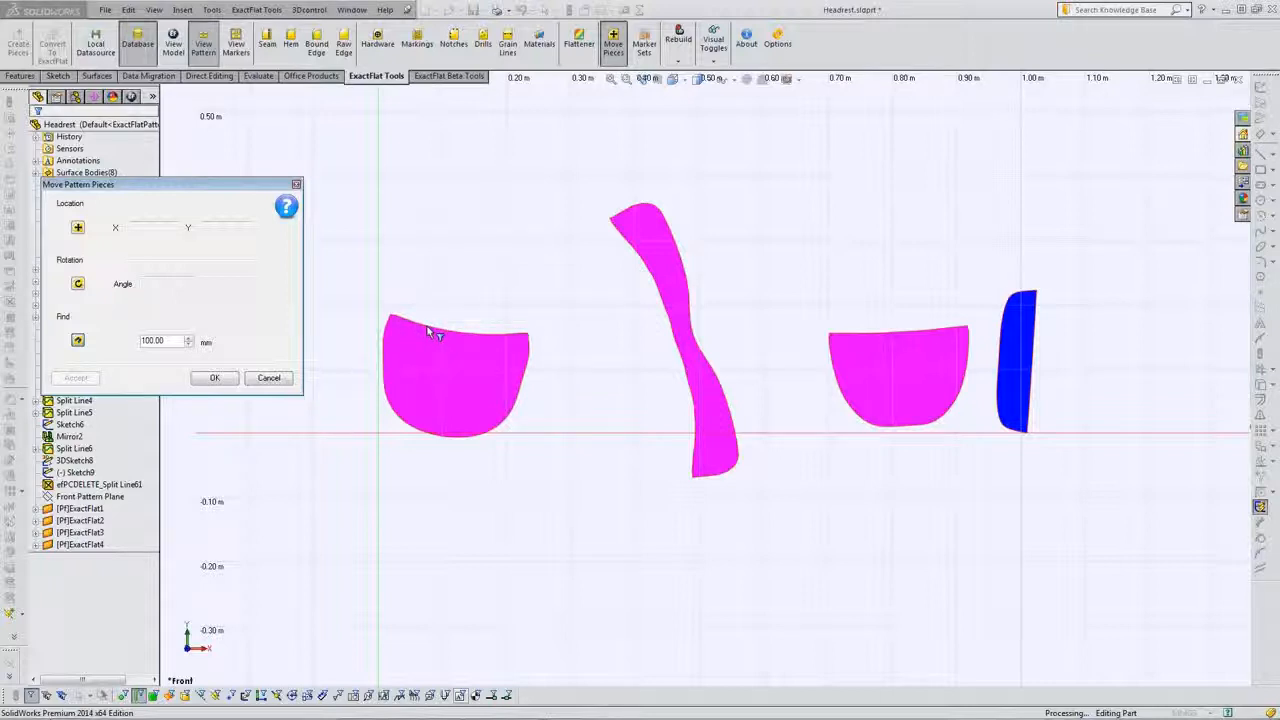
{"action": "left_click_drag", "start_coordinate": [166, 341], "coordinate": [132, 345]}
{"action": "type", "text": "50.00"}
{"action": "left_click", "coordinate": [429, 327]}
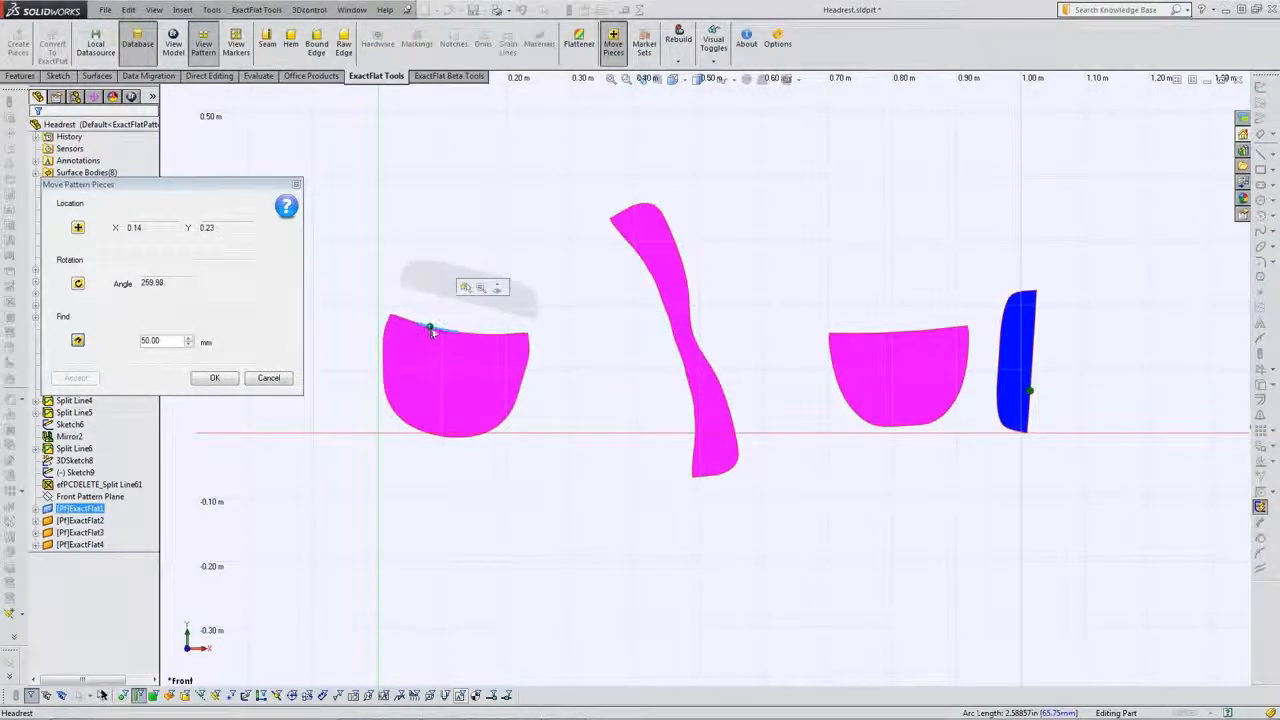
{"action": "left_click", "coordinate": [448, 331]}
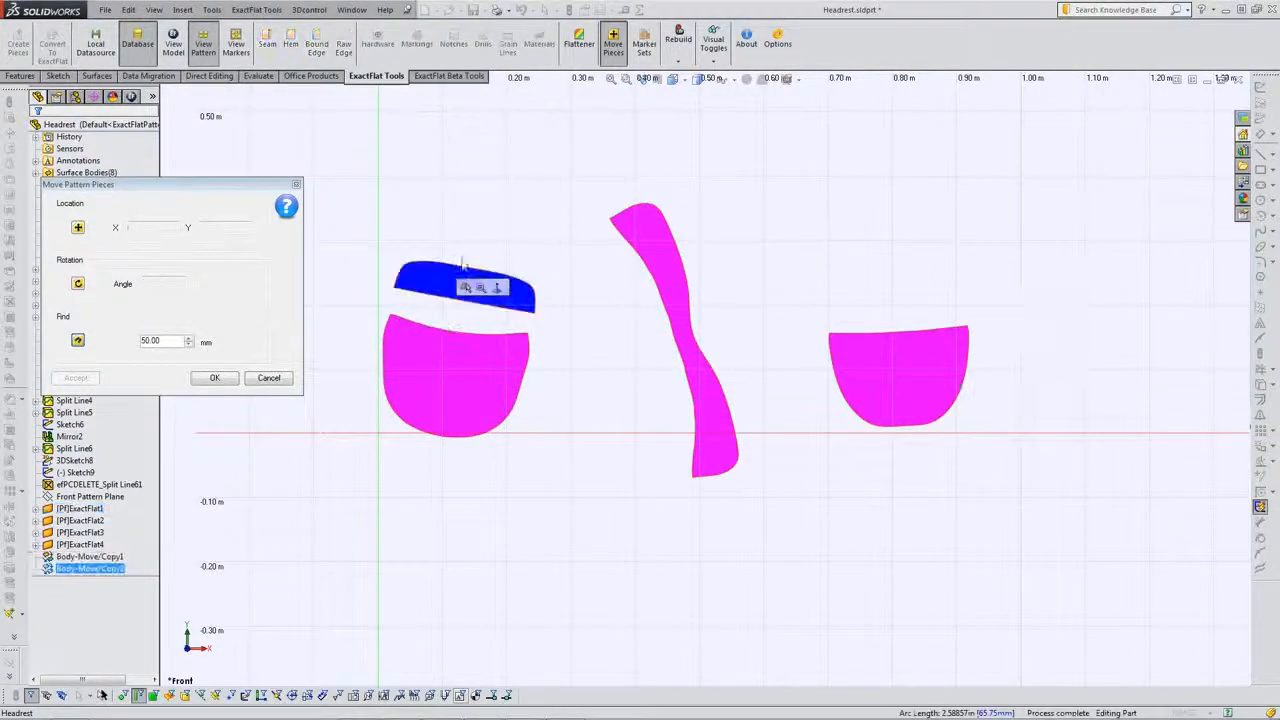
Place the long ExactFlat2 strip below ExactFlat1 and ExactFlat3 below the strip by their mating edges, and accept the moved layout.
{"action": "left_click", "coordinate": [417, 431]}
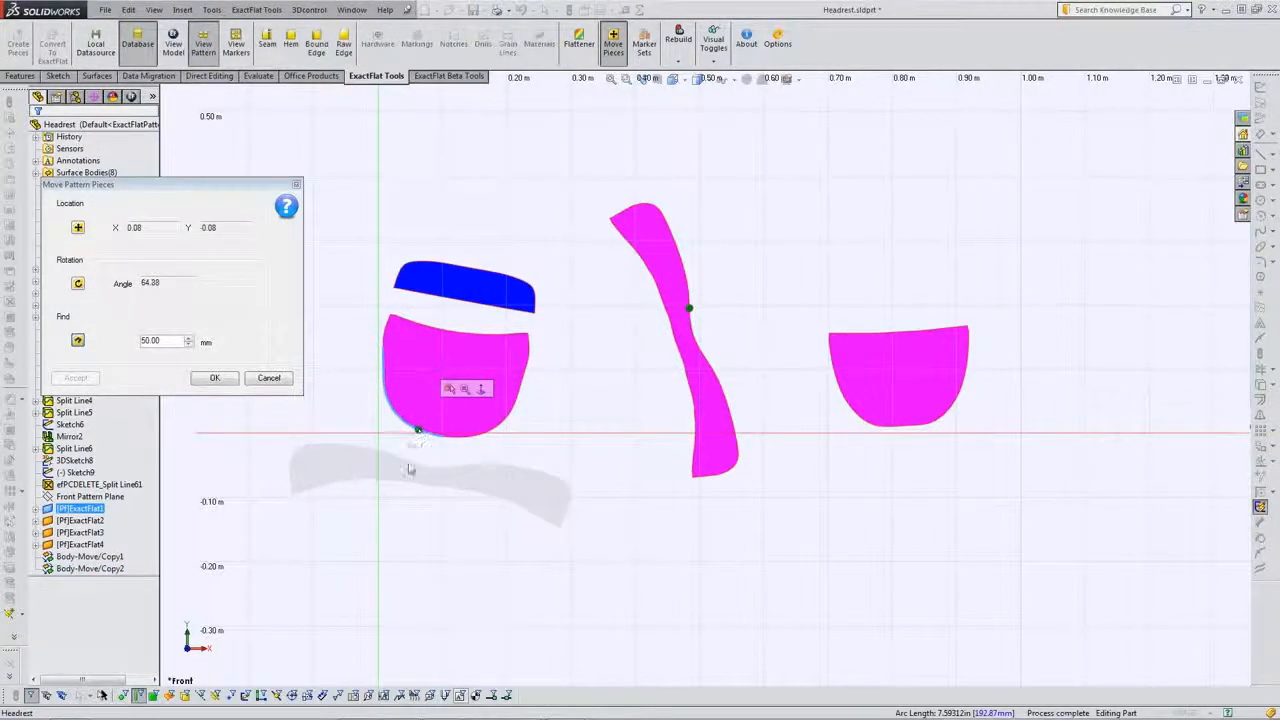
{"action": "left_click", "coordinate": [409, 469]}
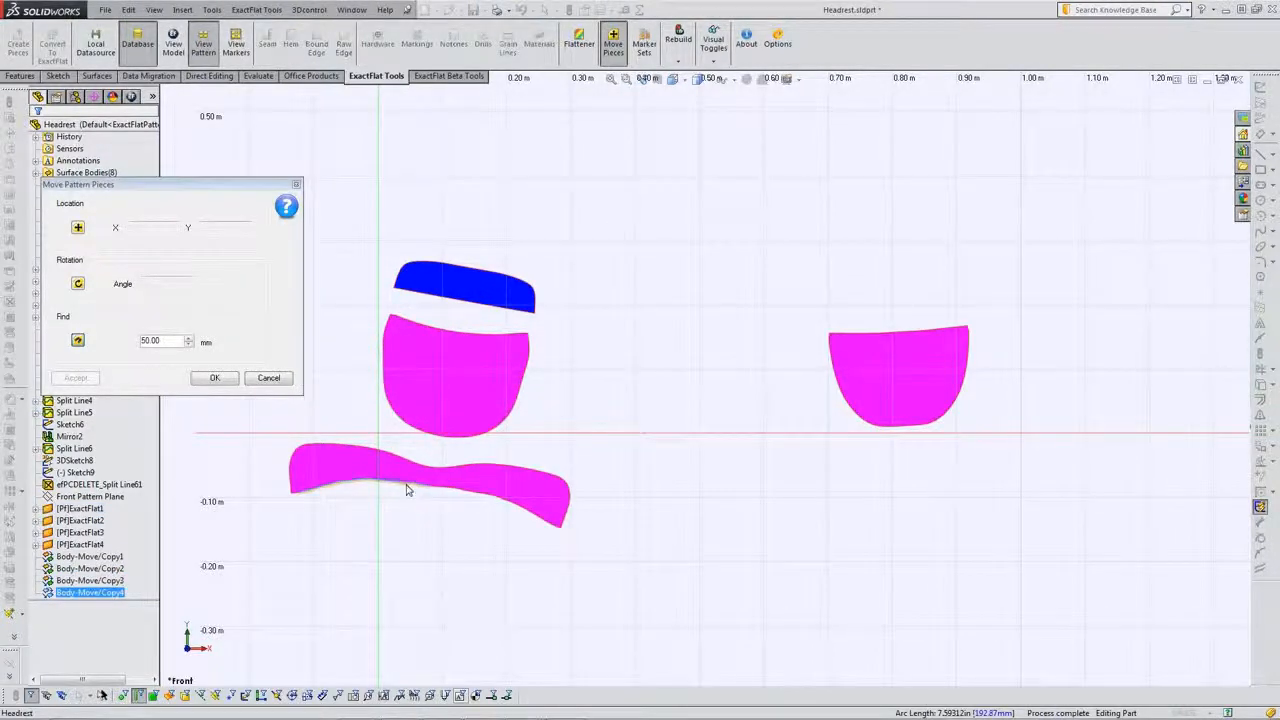
{"action": "left_click", "coordinate": [417, 486]}
{"action": "left_click", "coordinate": [418, 490]}
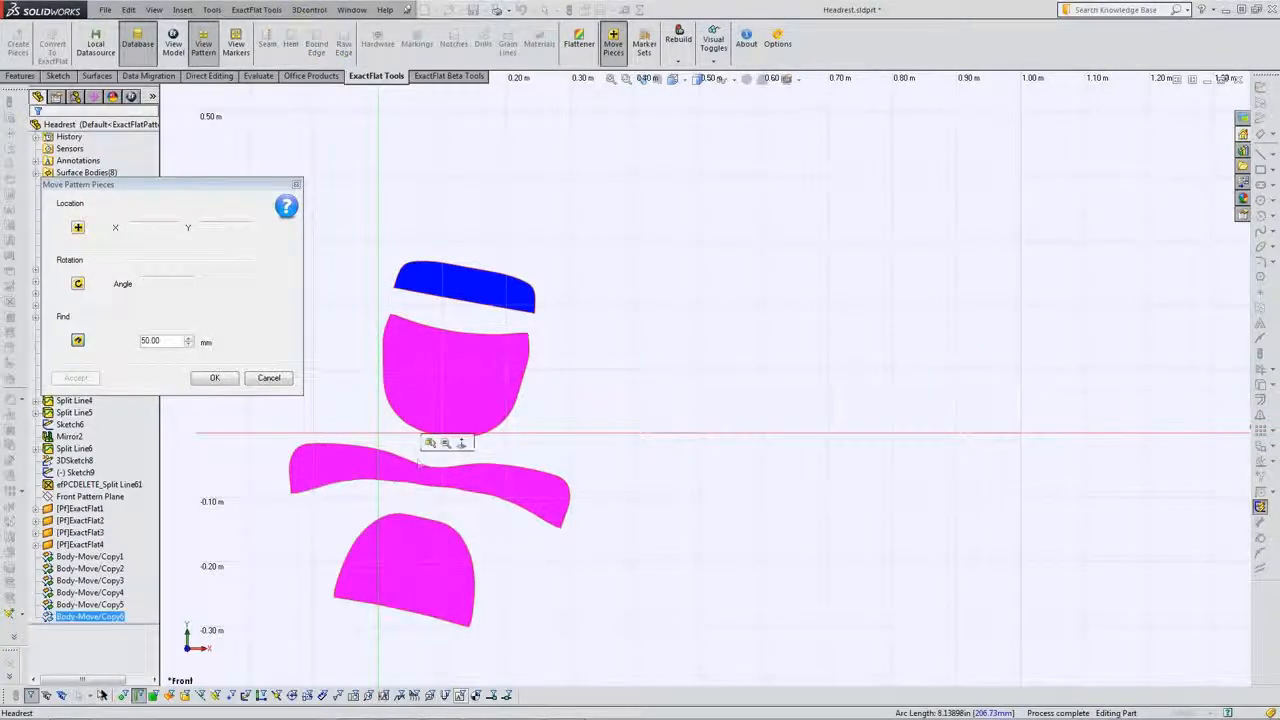
{"action": "left_click", "coordinate": [414, 430]}
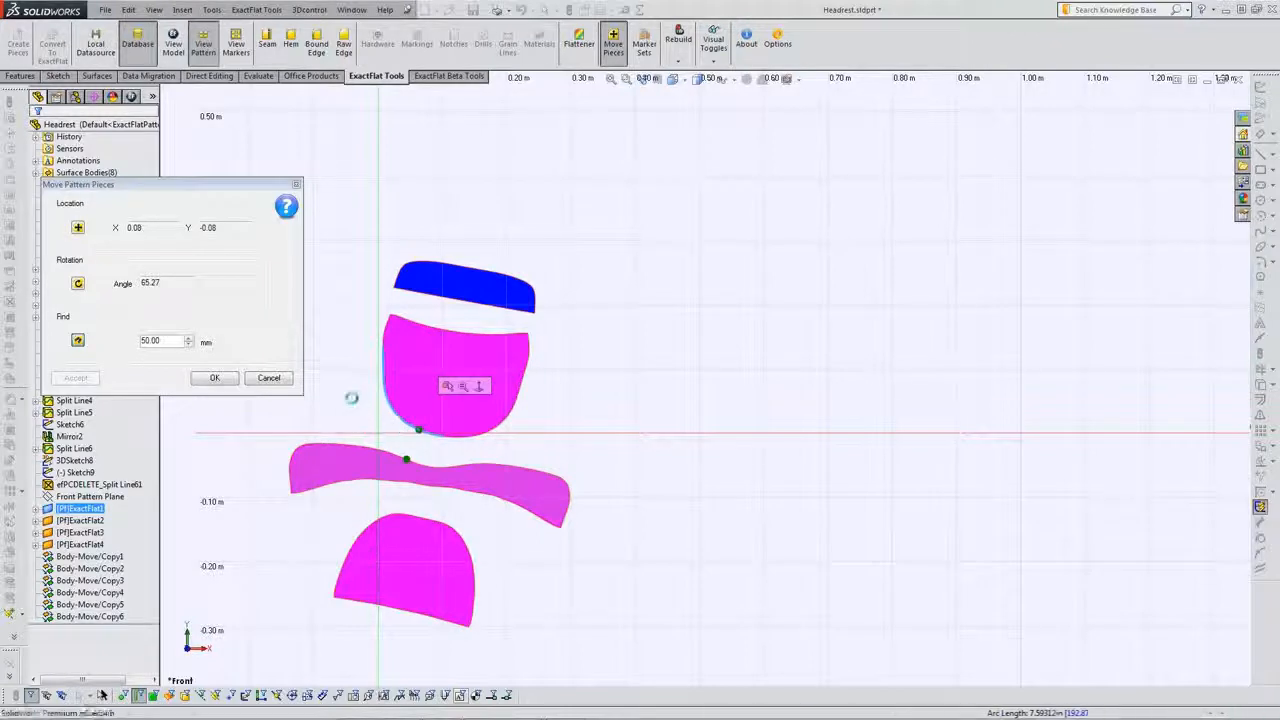
{"action": "left_click", "coordinate": [220, 381]}
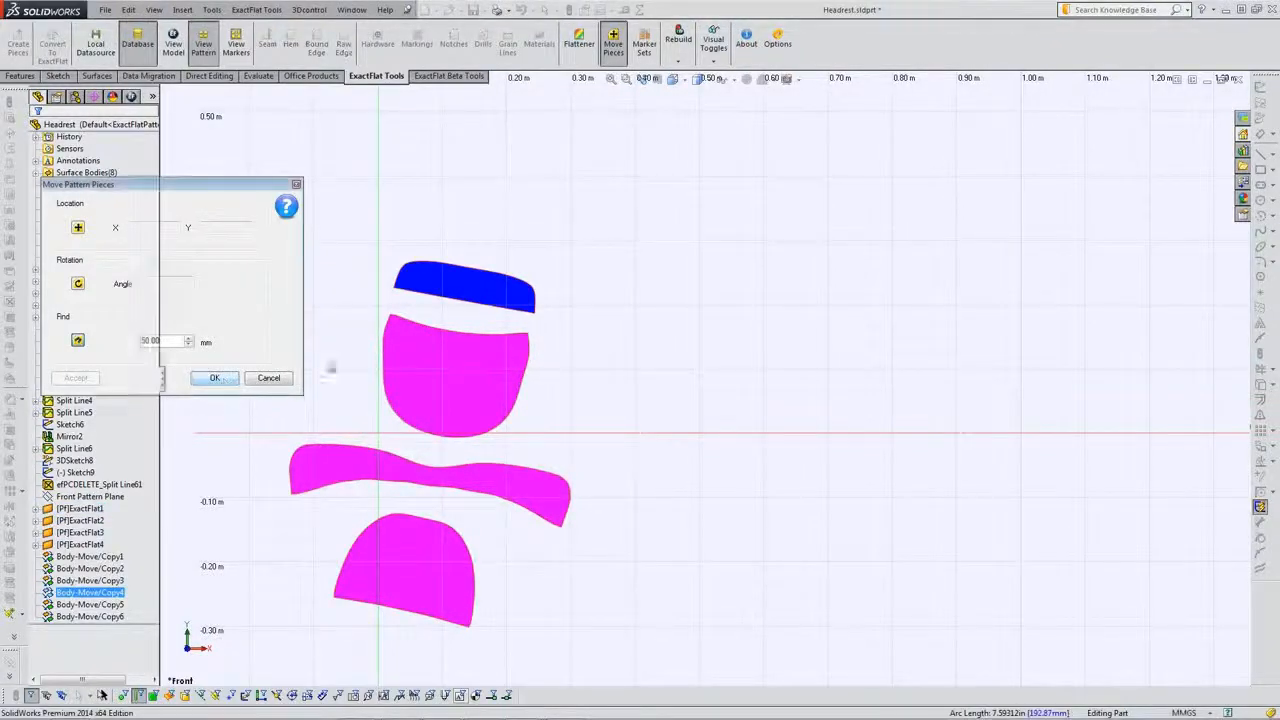
Start a seam with automatic mate adding and select the blue piece's entire lower edge, pairing it with the upper edge of the magenta piece below.
{"action": "scroll", "coordinate": [397, 297], "scroll_direction": "down", "scroll_amount": 3}
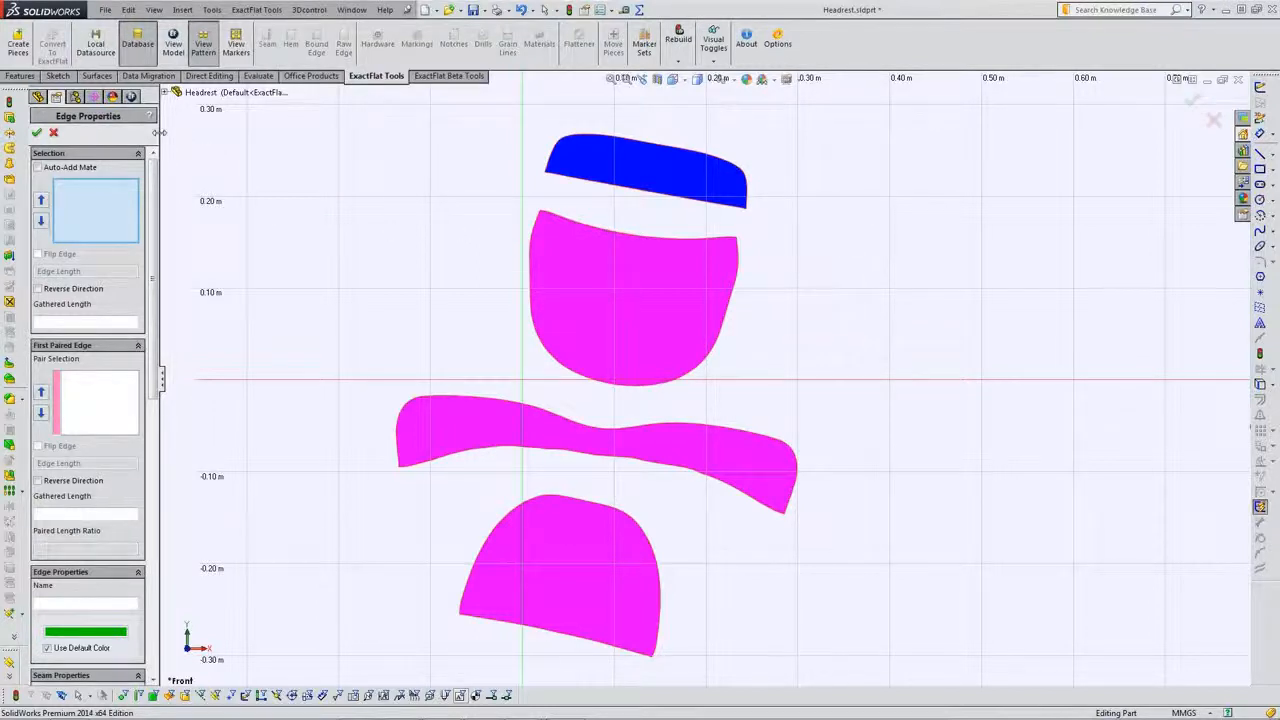
{"action": "left_click_drag", "start_coordinate": [158, 133], "coordinate": [205, 134]}
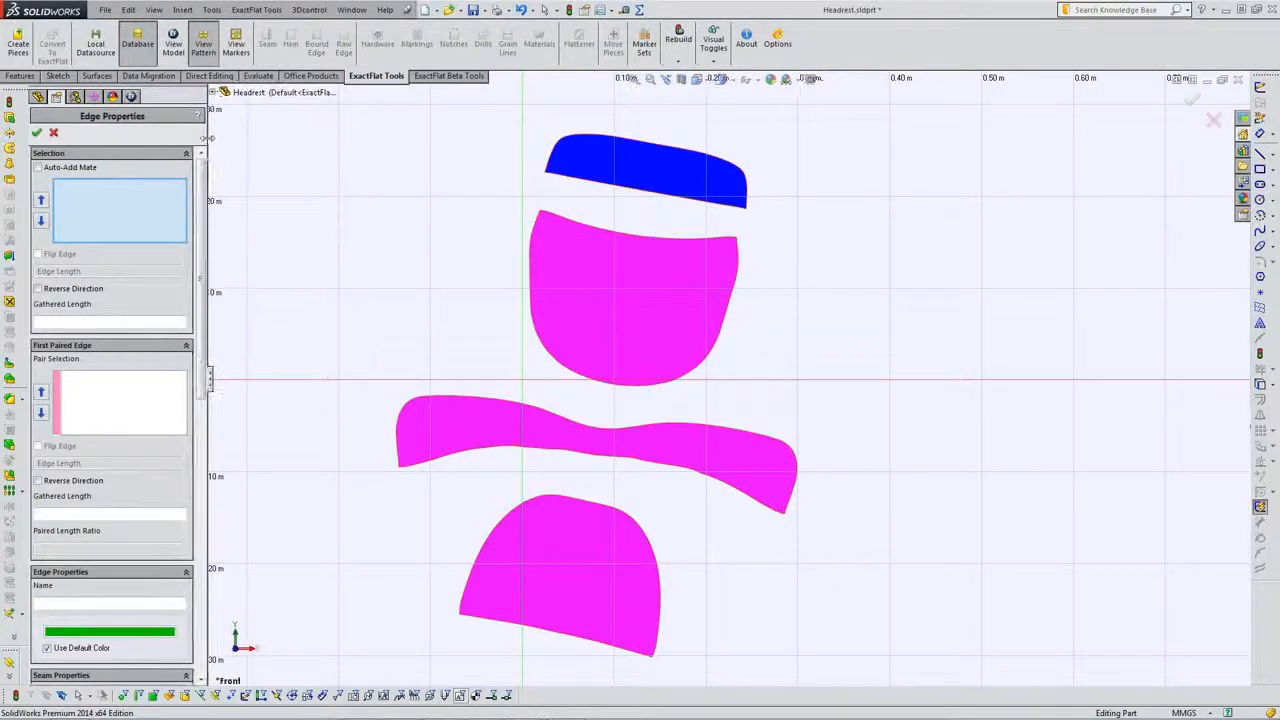
{"action": "left_click", "coordinate": [39, 168]}
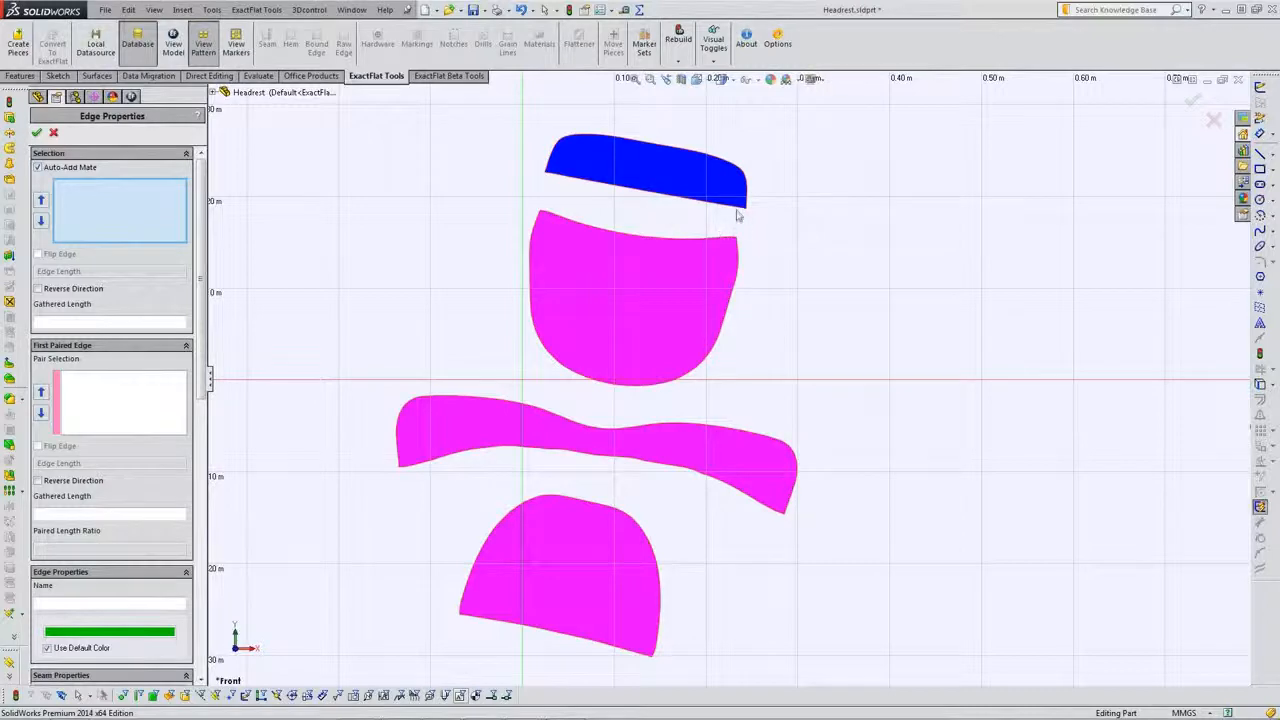
{"action": "scroll", "coordinate": [740, 222], "scroll_direction": "down", "scroll_amount": 3}
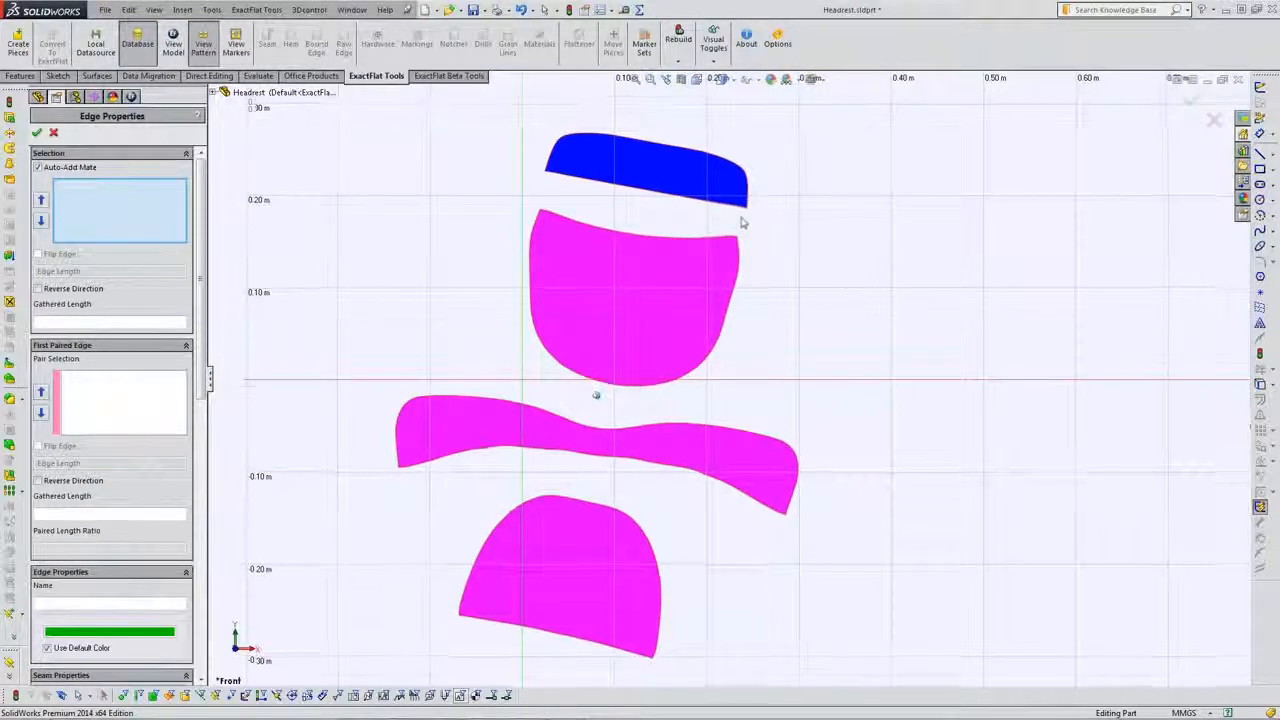
{"action": "scroll", "coordinate": [740, 223], "scroll_direction": "down", "scroll_amount": 5}
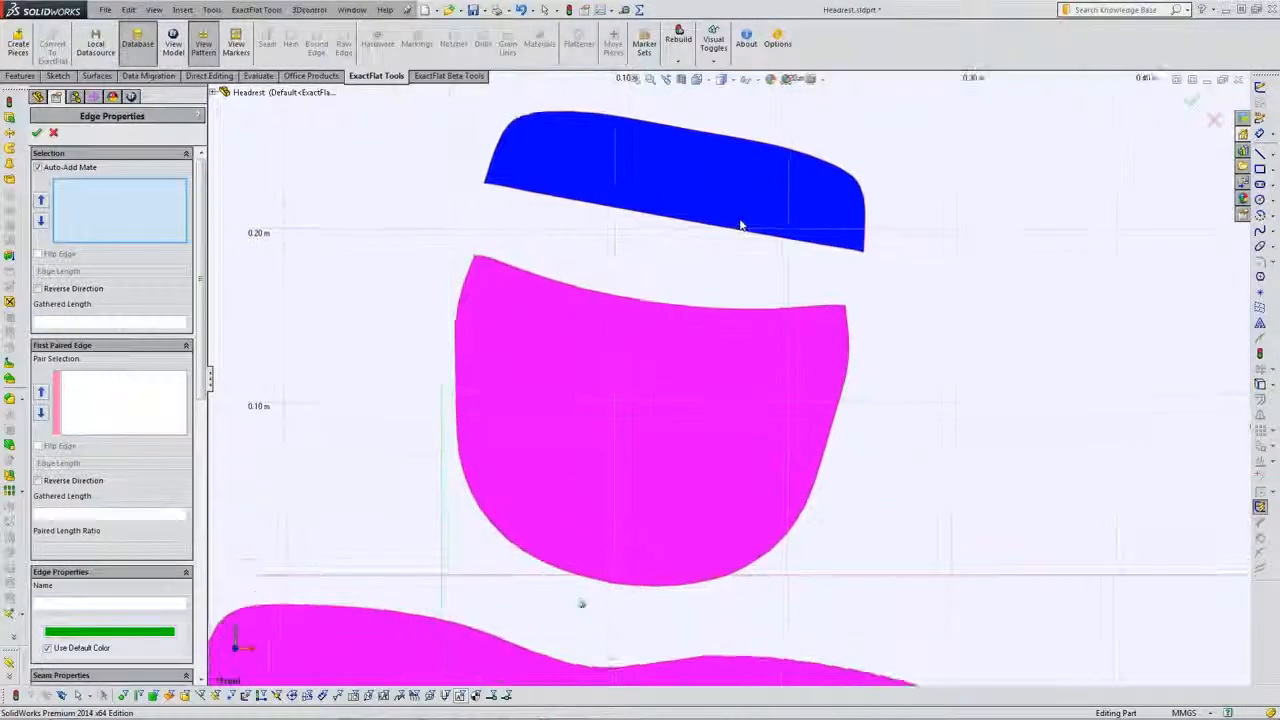
{"action": "scroll", "coordinate": [739, 217], "scroll_direction": "down", "scroll_amount": 2}
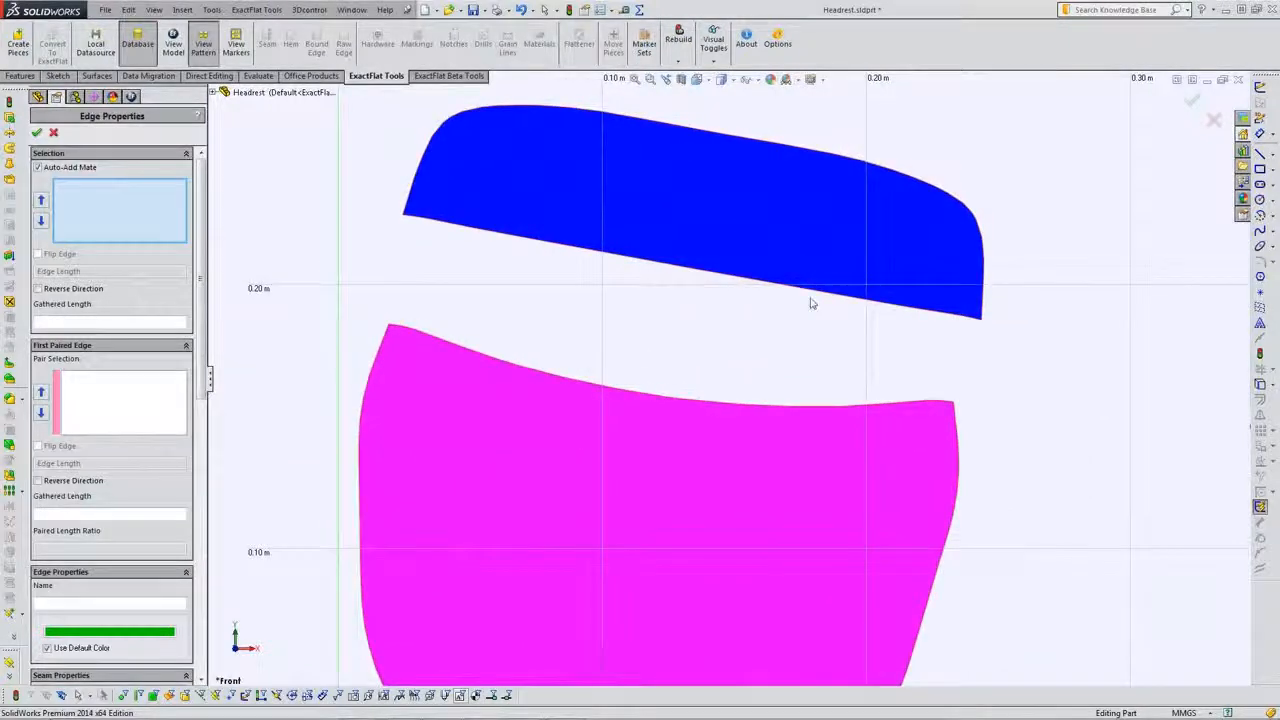
{"action": "left_click", "coordinate": [972, 319]}
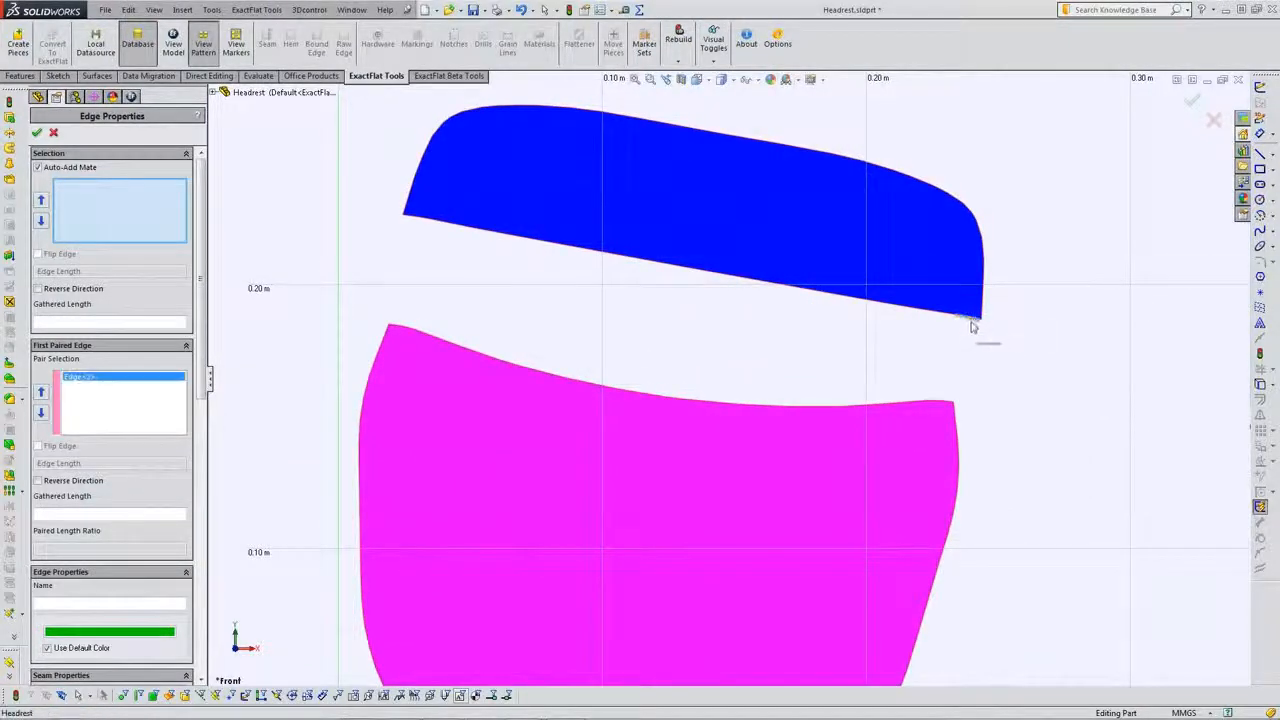
{"action": "left_click", "coordinate": [935, 314]}
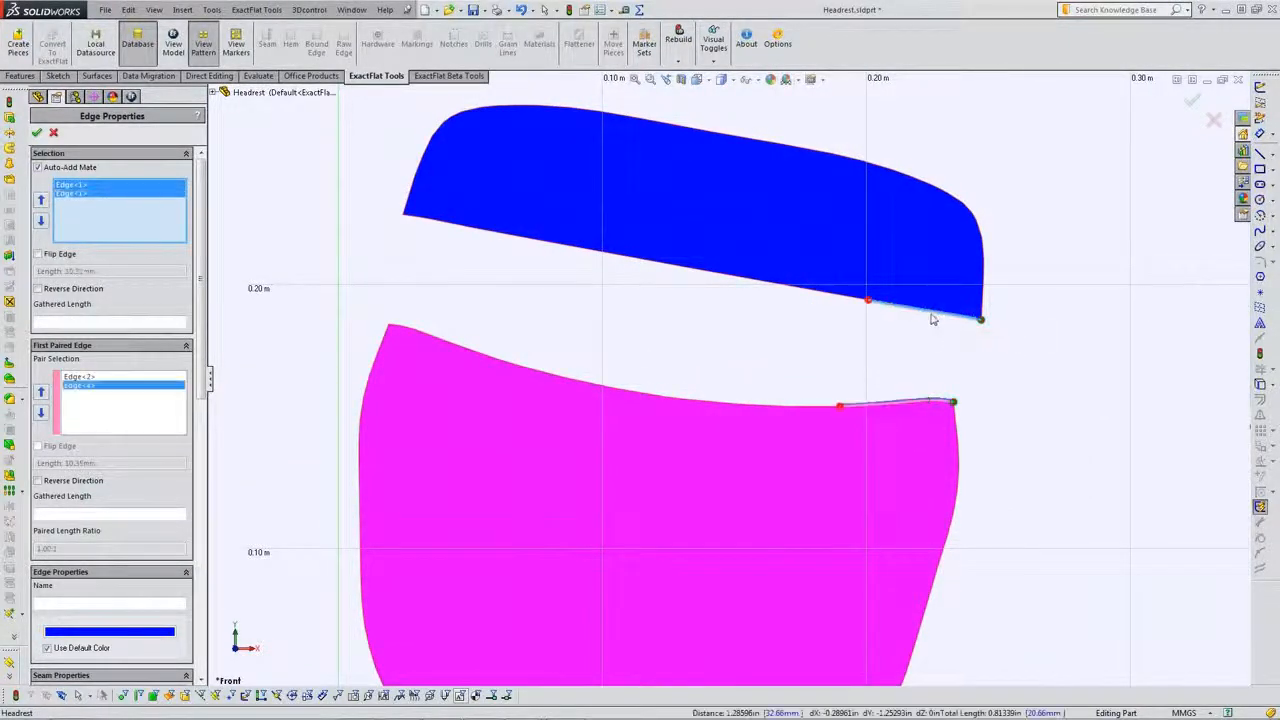
{"action": "left_click", "coordinate": [832, 304]}
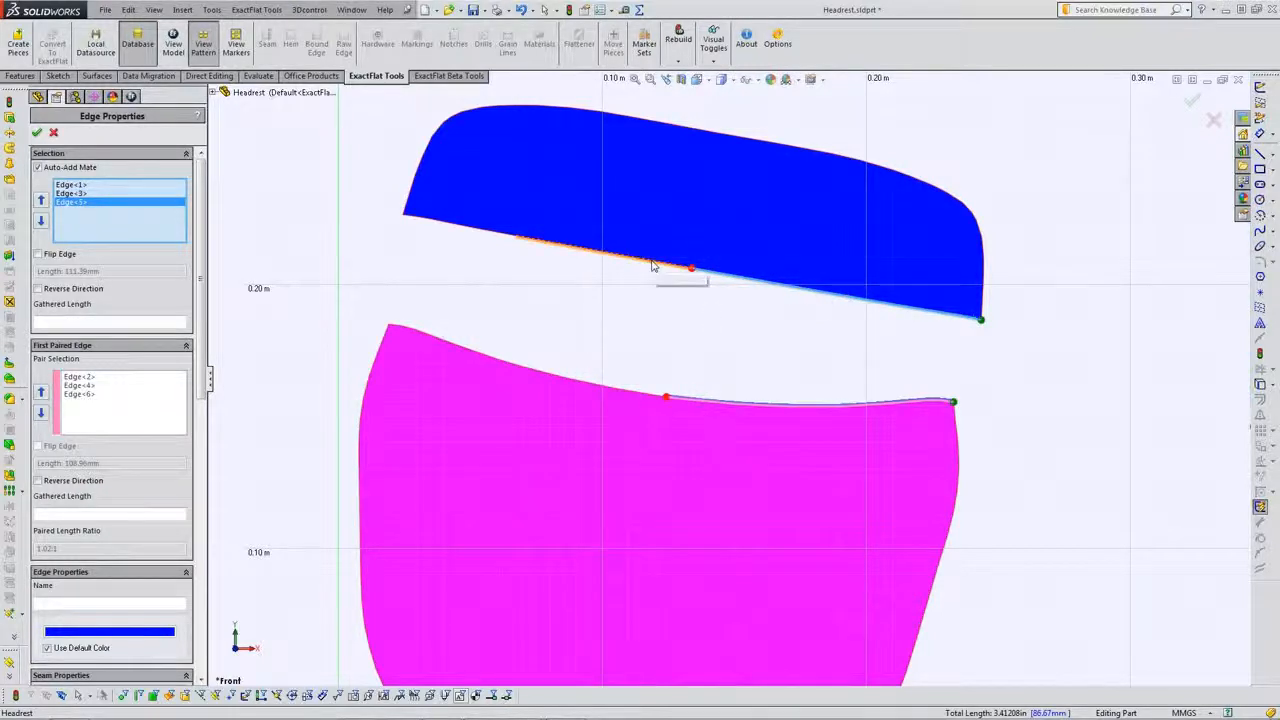
{"action": "left_click", "coordinate": [525, 241]}
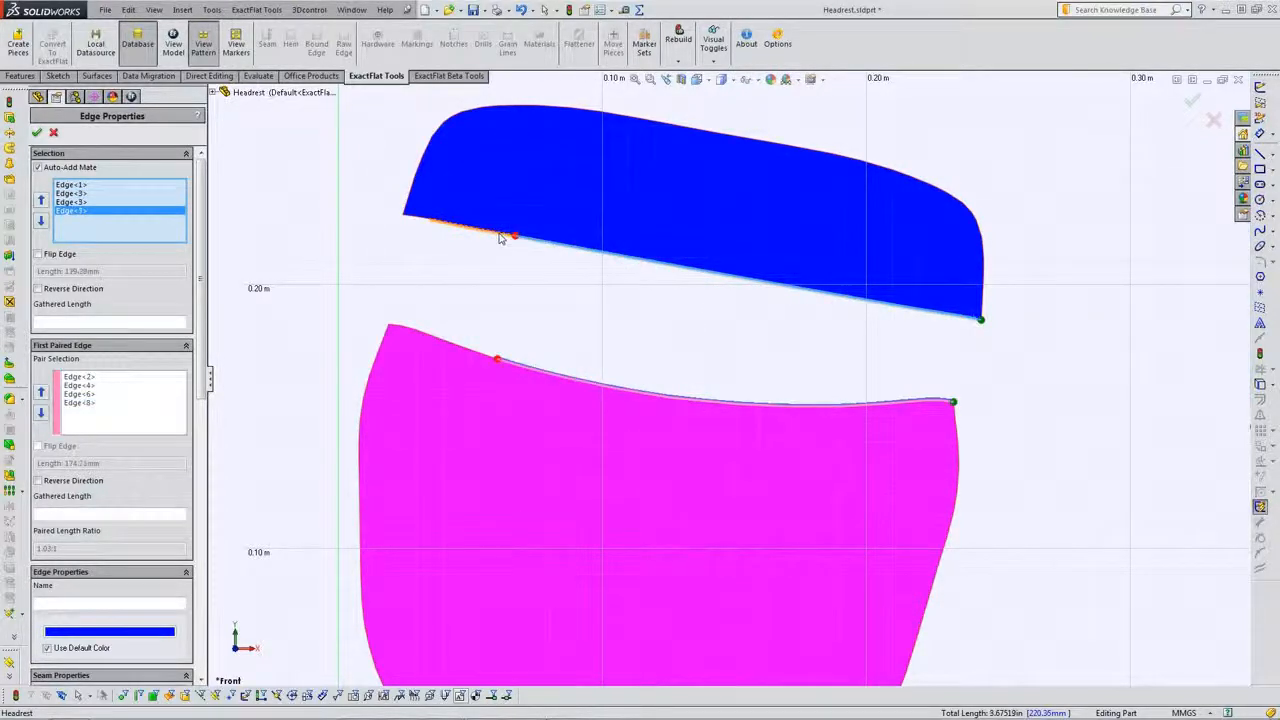
{"action": "left_click", "coordinate": [445, 225]}
{"action": "left_click", "coordinate": [419, 222]}
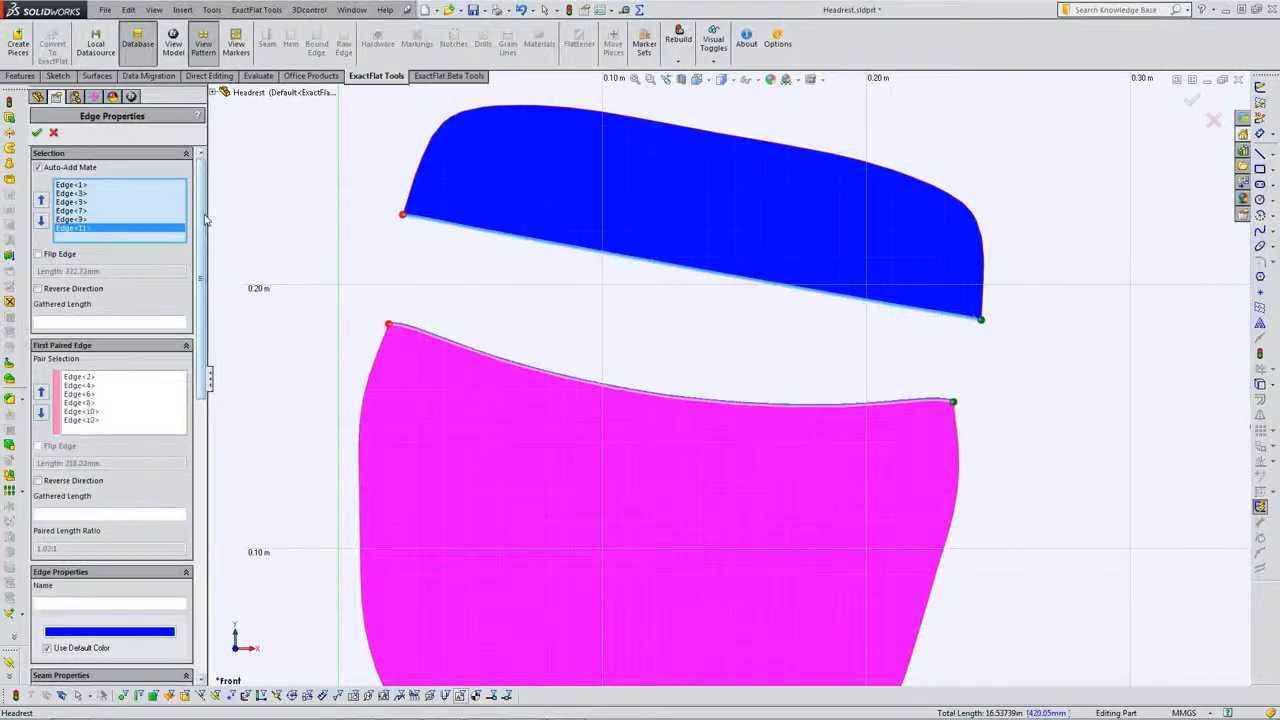
Assign the Join w/ Topstitch 10mm seam type to the paired edges.
{"action": "scroll", "coordinate": [190, 318], "scroll_direction": "down", "scroll_amount": 5}
{"action": "scroll", "coordinate": [190, 318], "scroll_direction": "down", "scroll_amount": 6}
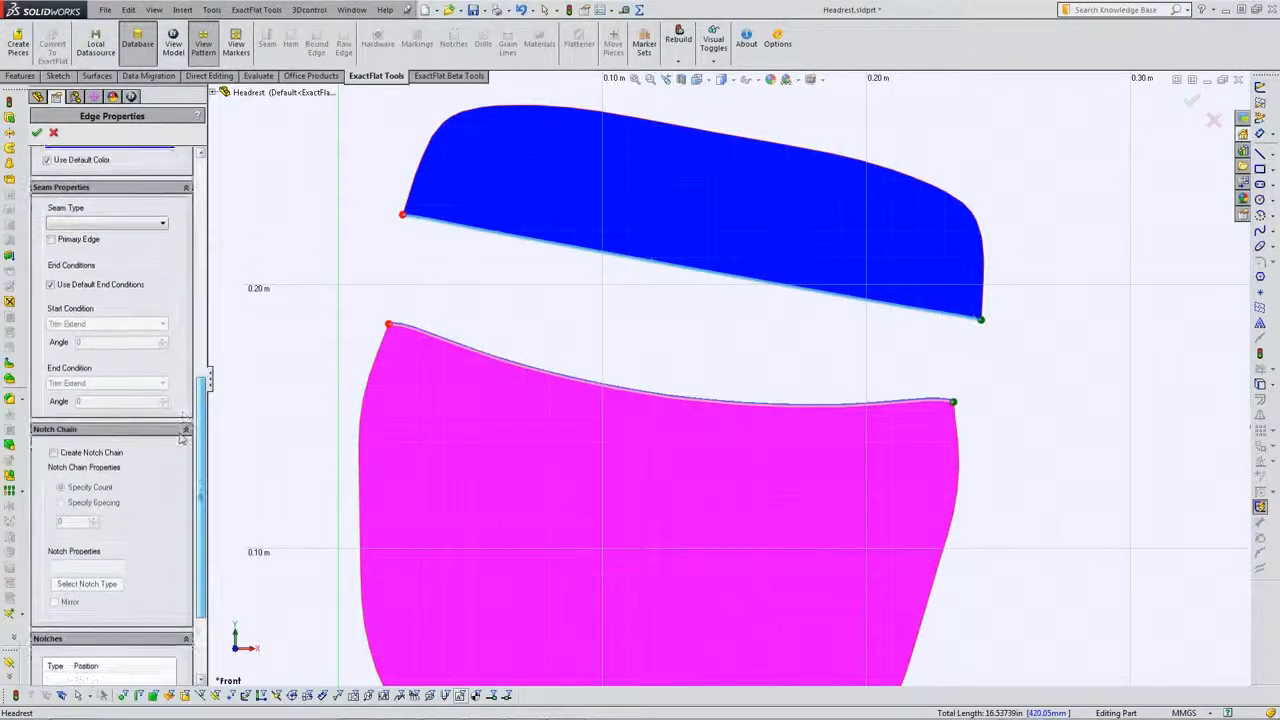
{"action": "left_click", "coordinate": [104, 223]}
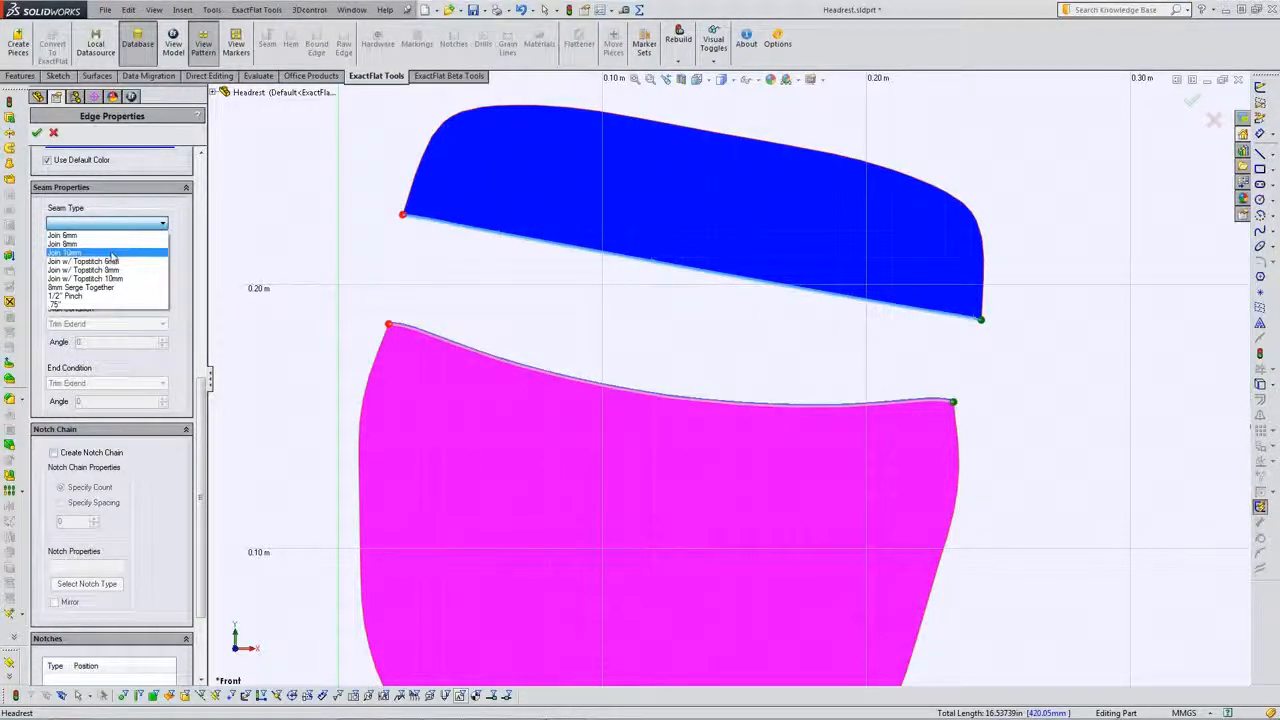
{"action": "left_click", "coordinate": [113, 287]}
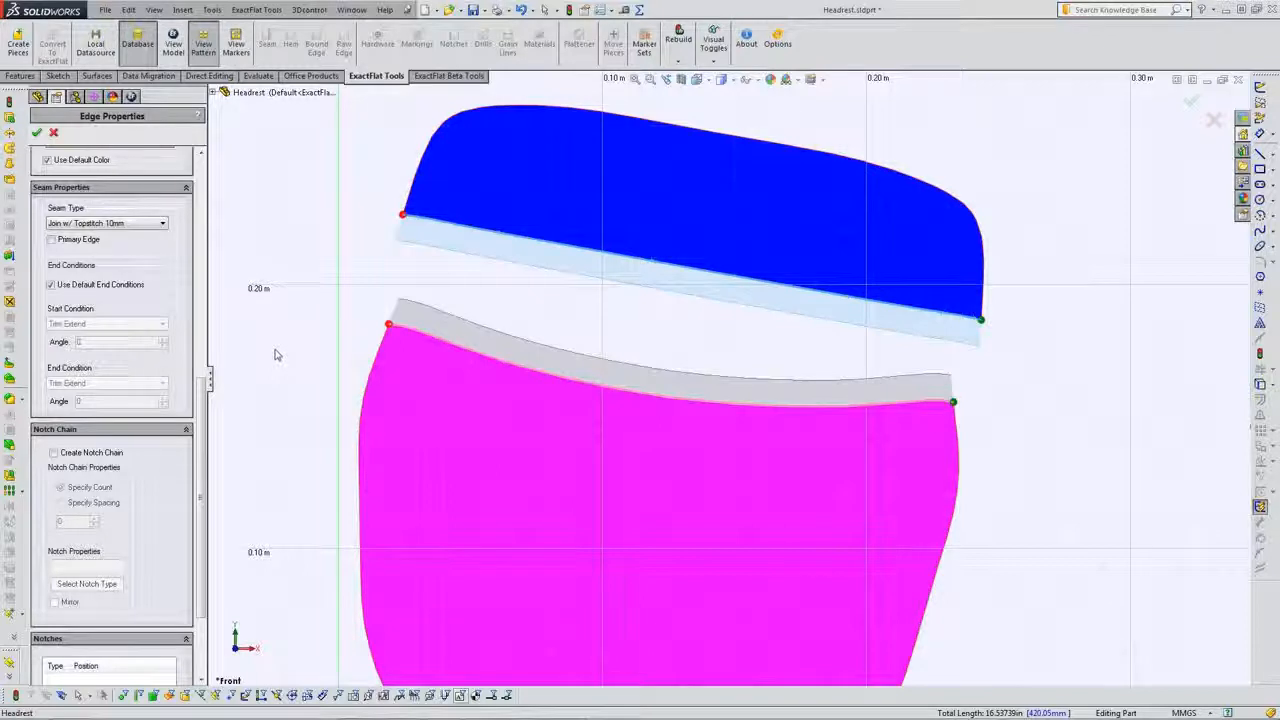
Create a notch chain on the seam using the V 1/4 Inch notch type with a count of 3.
{"action": "scroll", "coordinate": [70, 343], "scroll_direction": "down", "scroll_amount": 3}
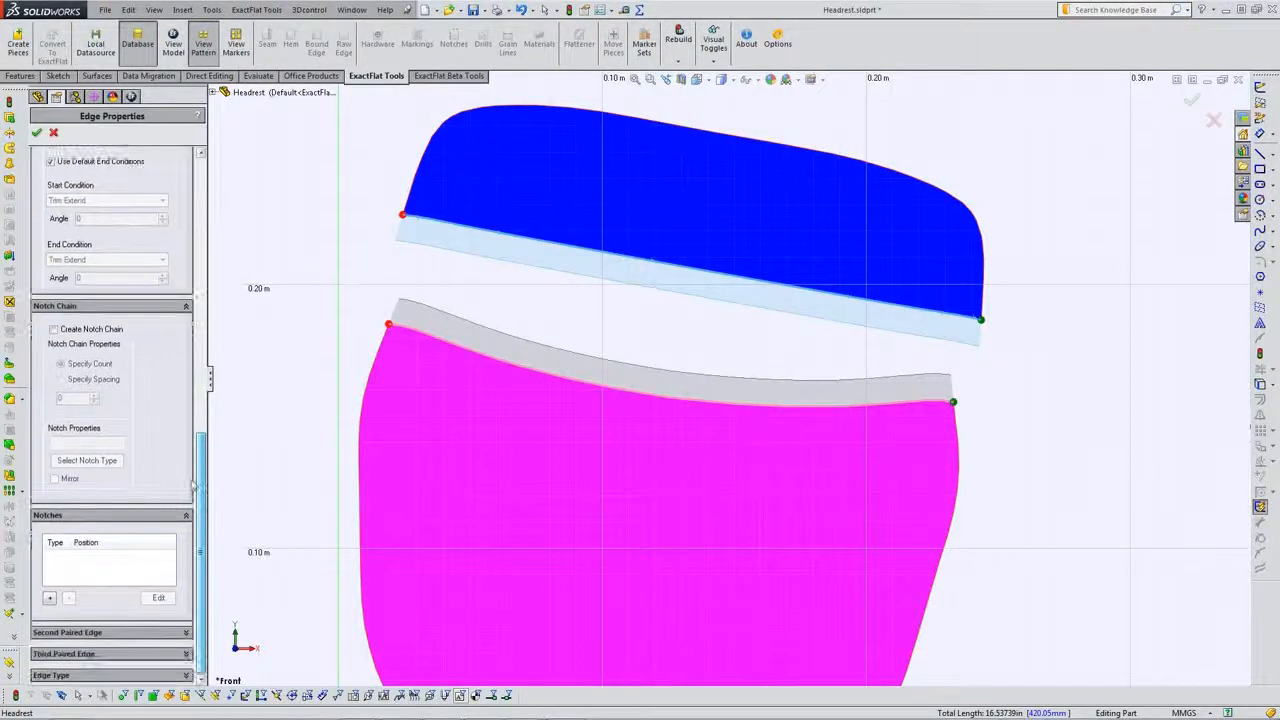
{"action": "left_click", "coordinate": [53, 329]}
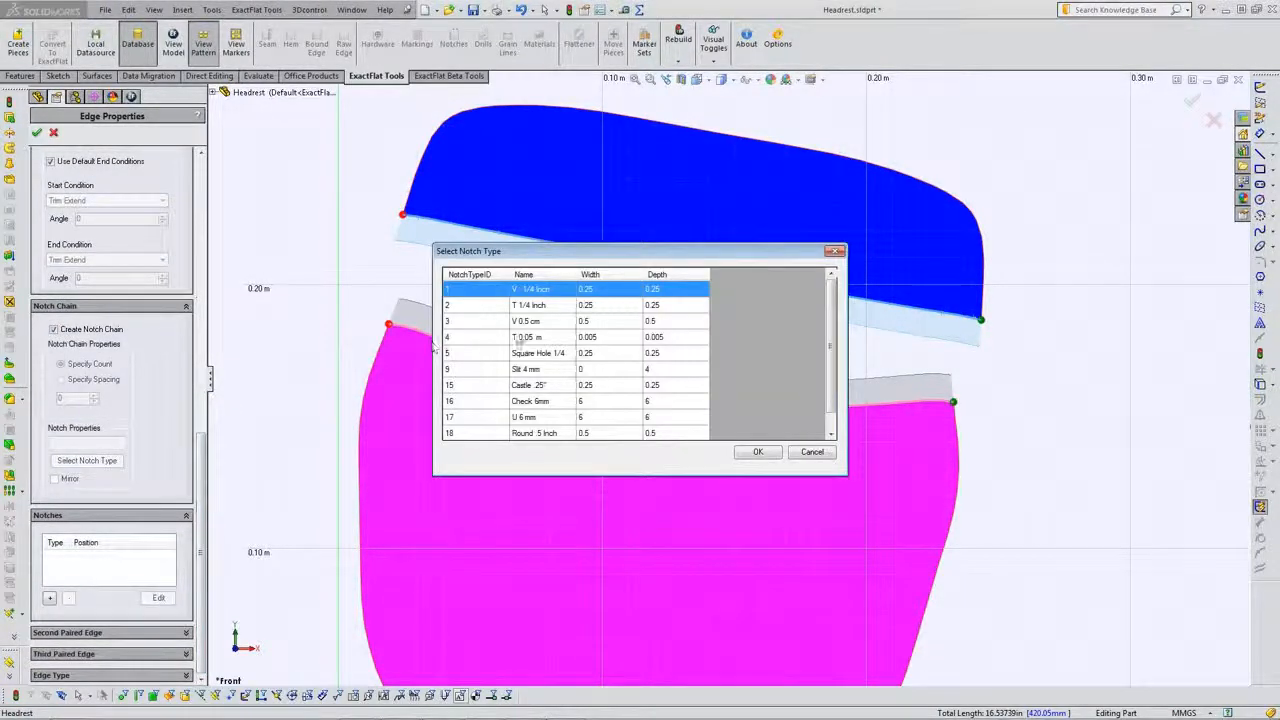
{"action": "left_click", "coordinate": [757, 452]}
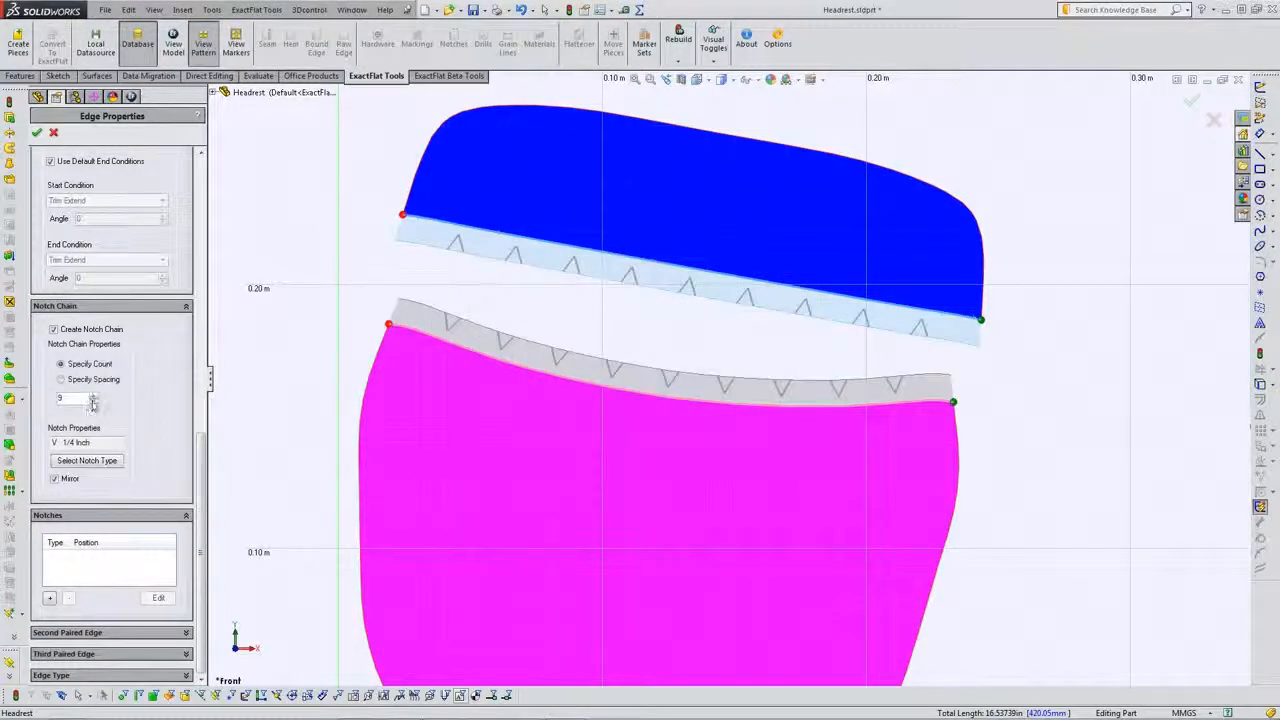
{"action": "left_click", "coordinate": [93, 402]}
{"action": "left_click", "coordinate": [93, 402]}
{"action": "left_click", "coordinate": [93, 402]}
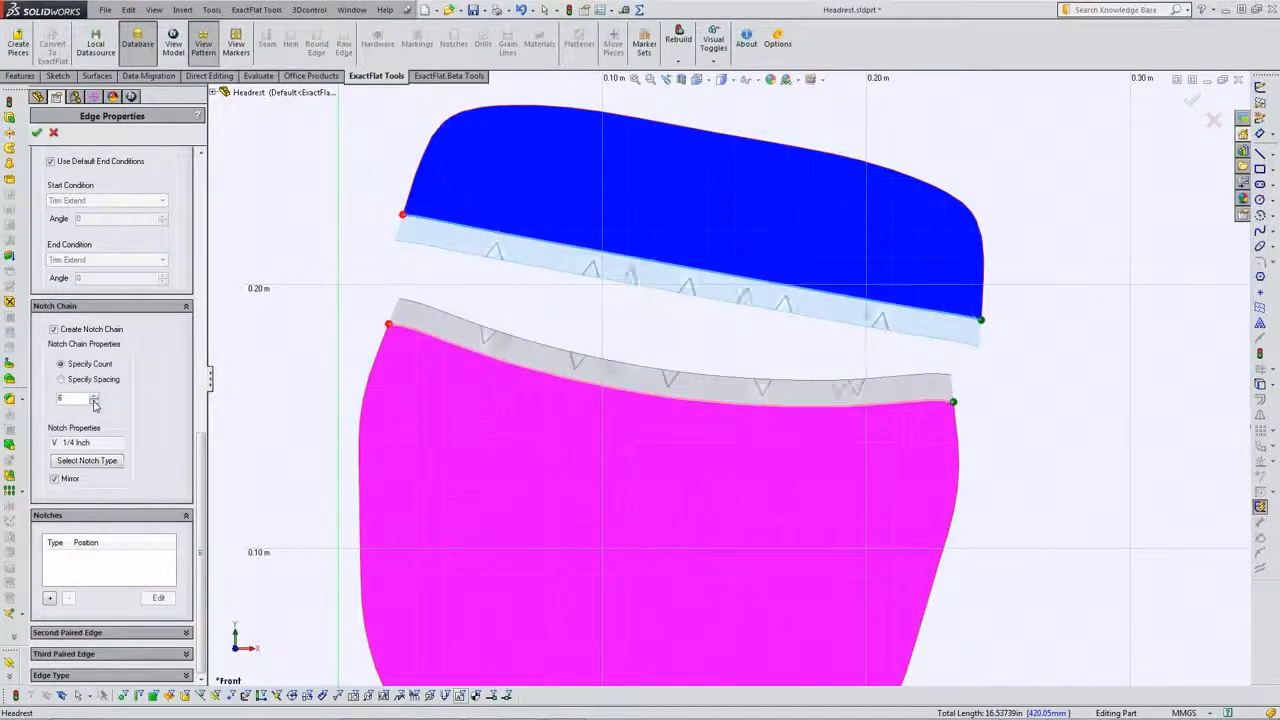
{"action": "left_click", "coordinate": [93, 402]}
{"action": "left_click", "coordinate": [93, 402]}
{"action": "left_click", "coordinate": [93, 402]}
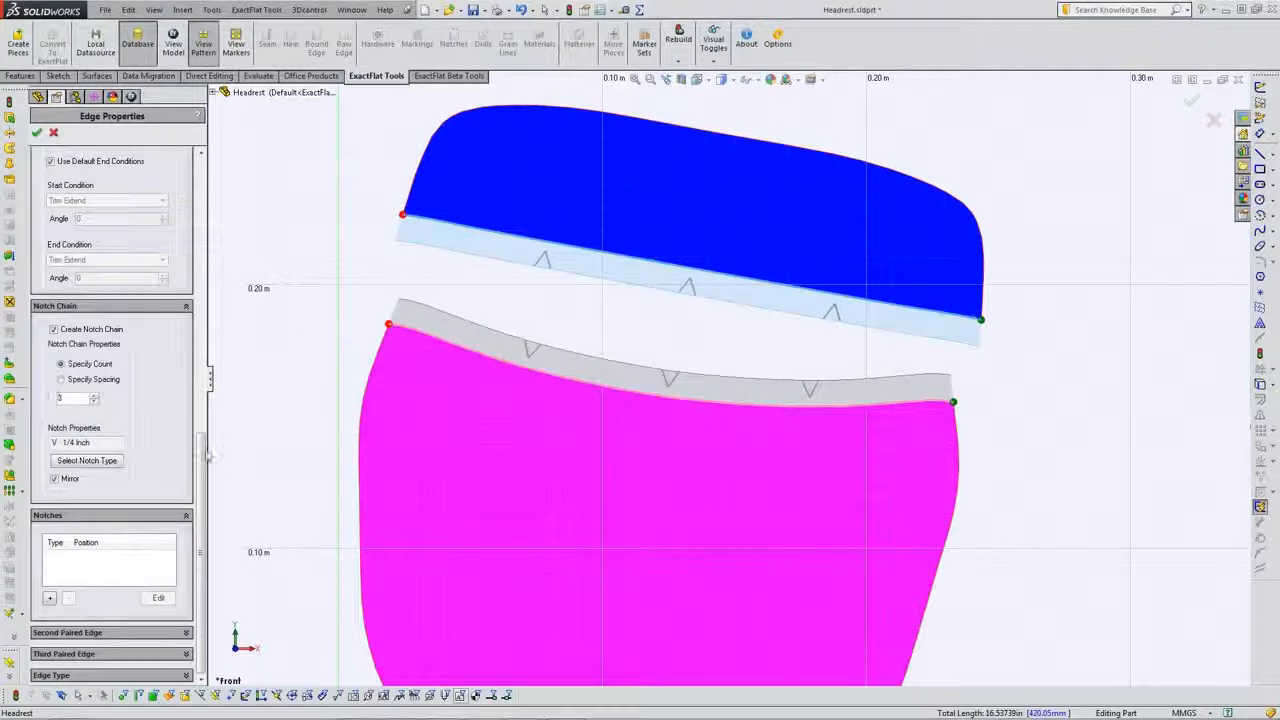
Add an individual Slit 4 mm notch at position 15.0 mm on the blue piece's seam edge and accept the seam.
{"action": "left_click", "coordinate": [49, 601]}
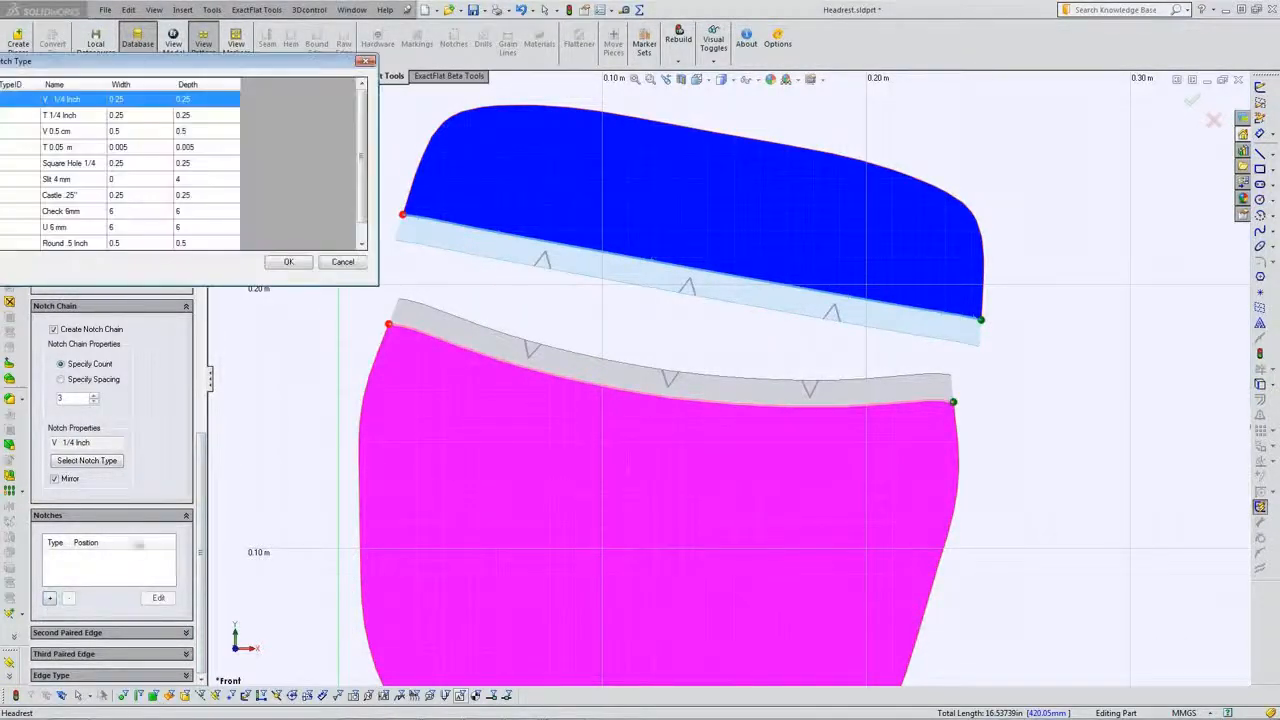
{"action": "left_click_drag", "start_coordinate": [236, 63], "coordinate": [343, 50]}
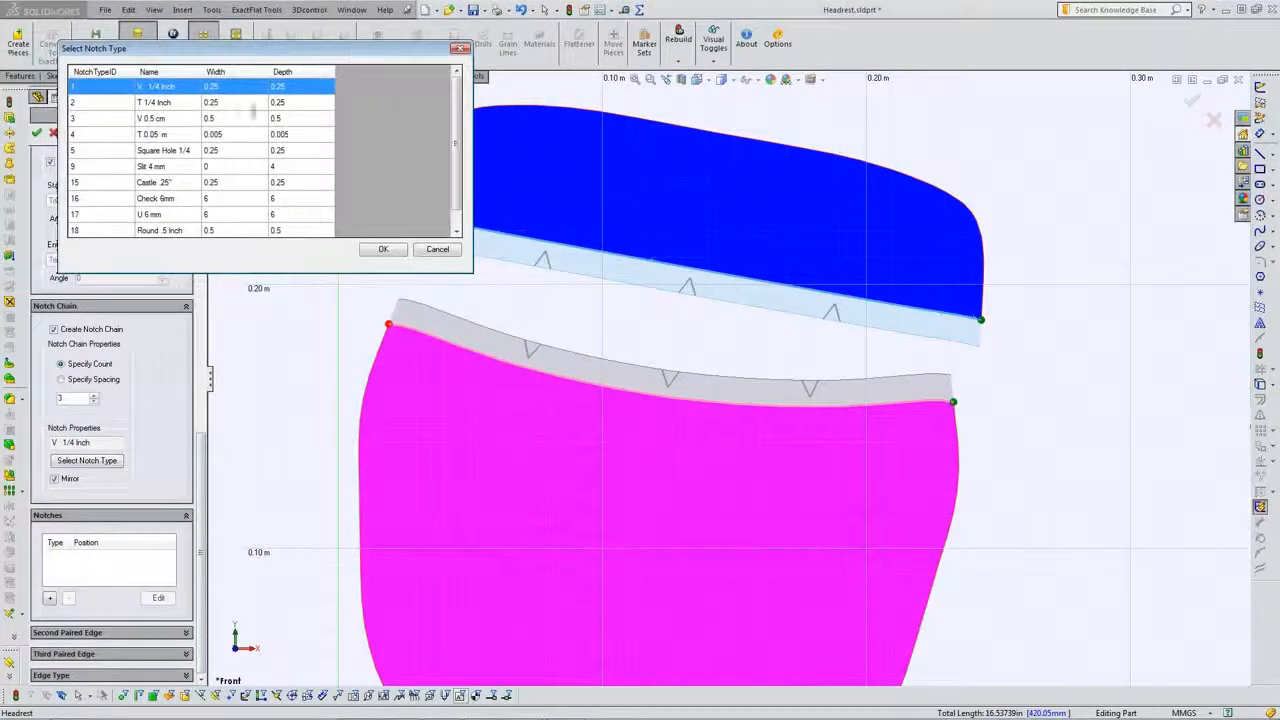
{"action": "left_click", "coordinate": [122, 168]}
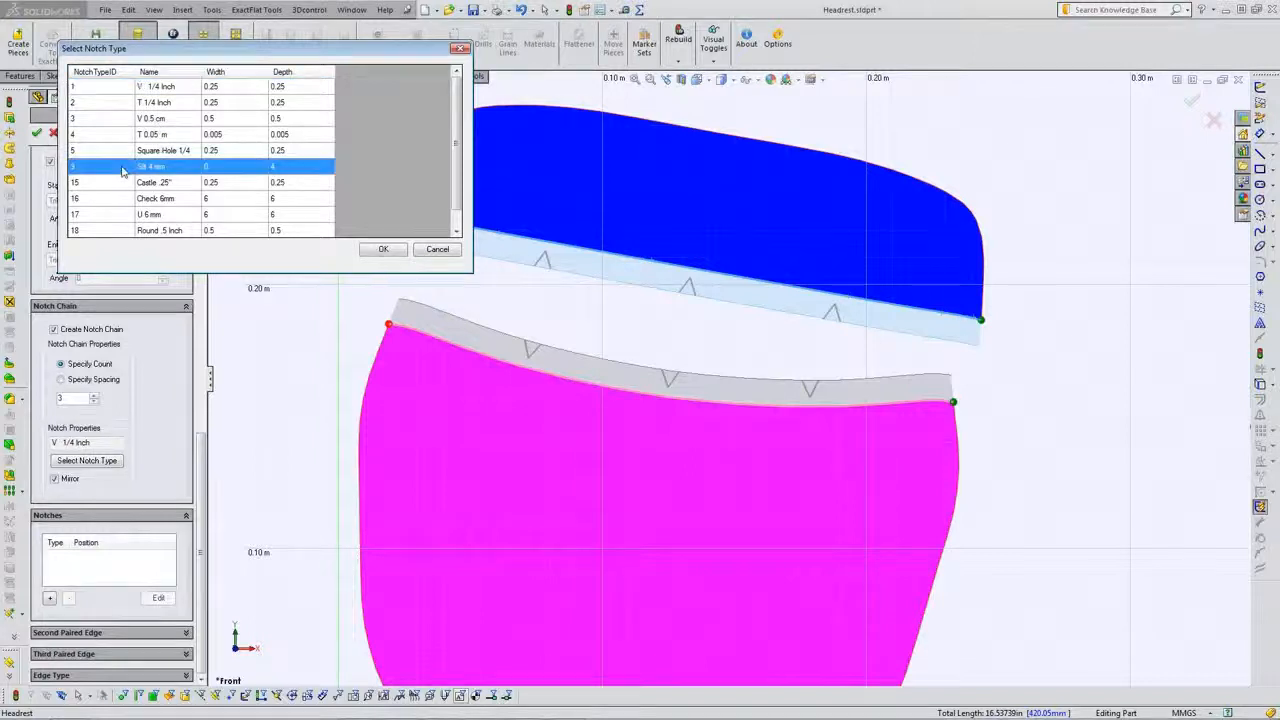
{"action": "left_click", "coordinate": [375, 250]}
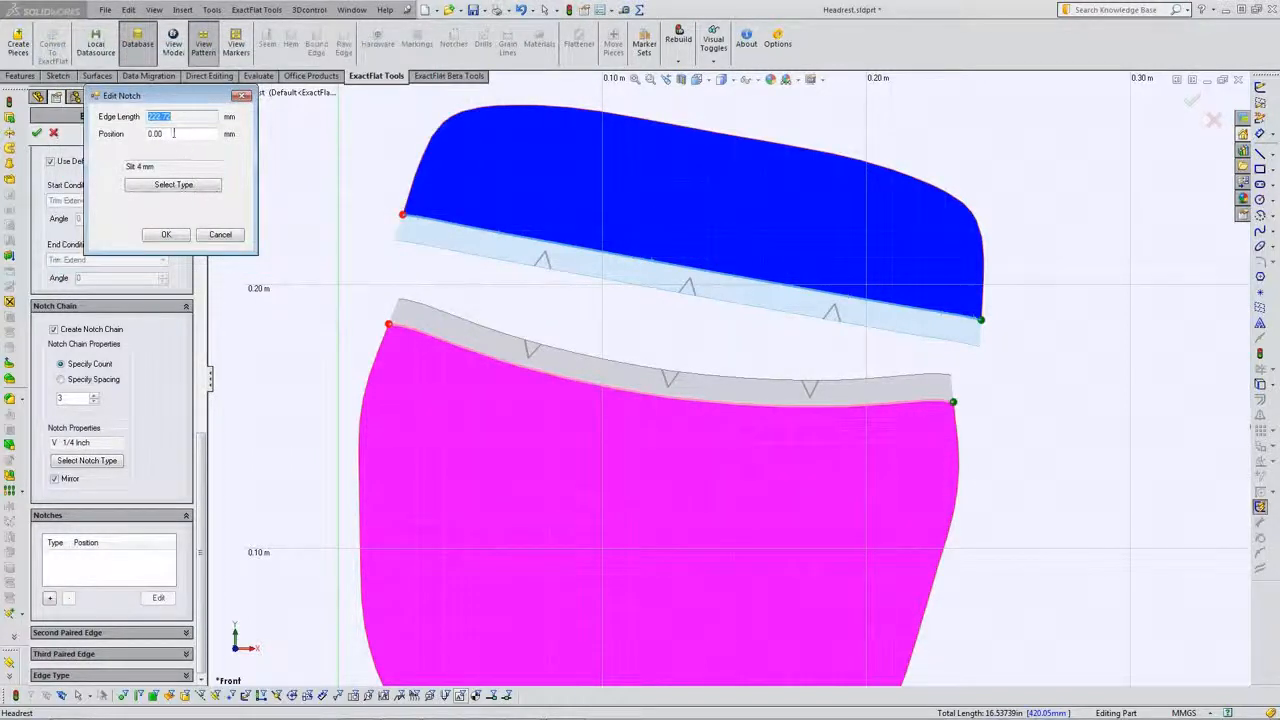
{"action": "left_click_drag", "start_coordinate": [174, 134], "coordinate": [134, 137]}
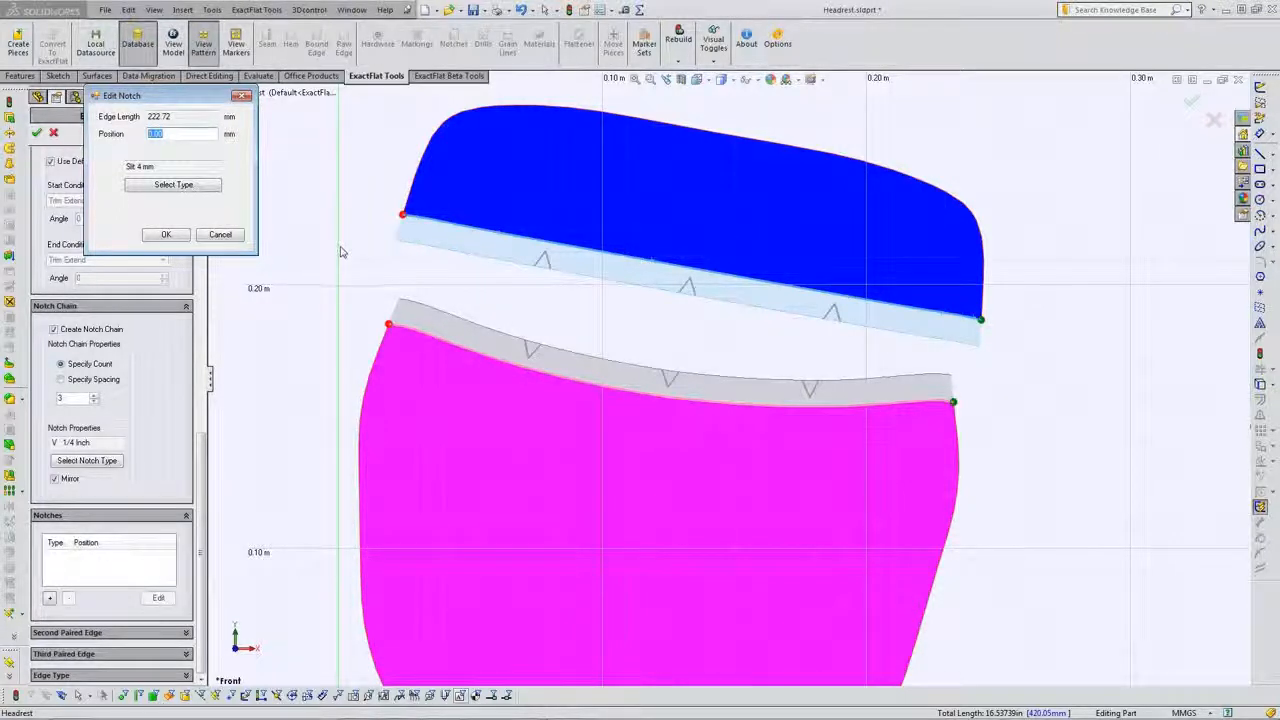
{"action": "type", "text": "15.0"}
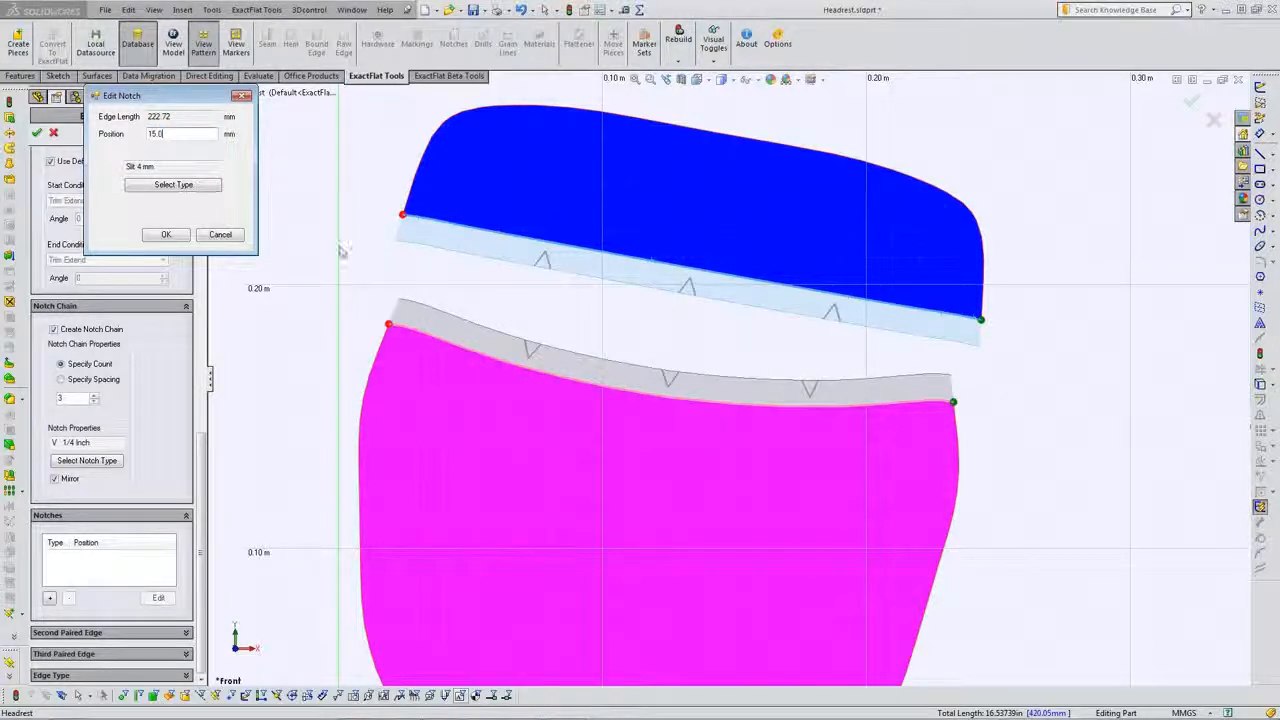
{"action": "left_click", "coordinate": [177, 236]}
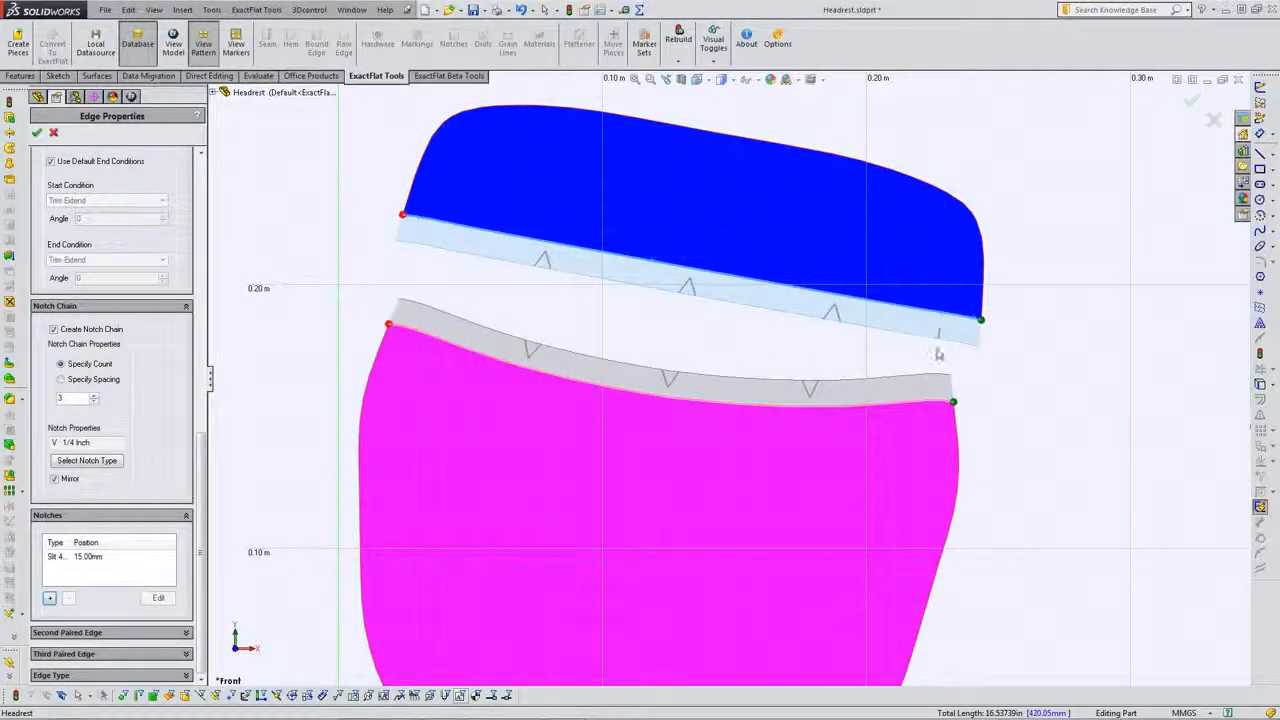
{"action": "scroll", "coordinate": [943, 354], "scroll_direction": "down", "scroll_amount": 1}
{"action": "scroll", "coordinate": [941, 354], "scroll_direction": "down", "scroll_amount": 3}
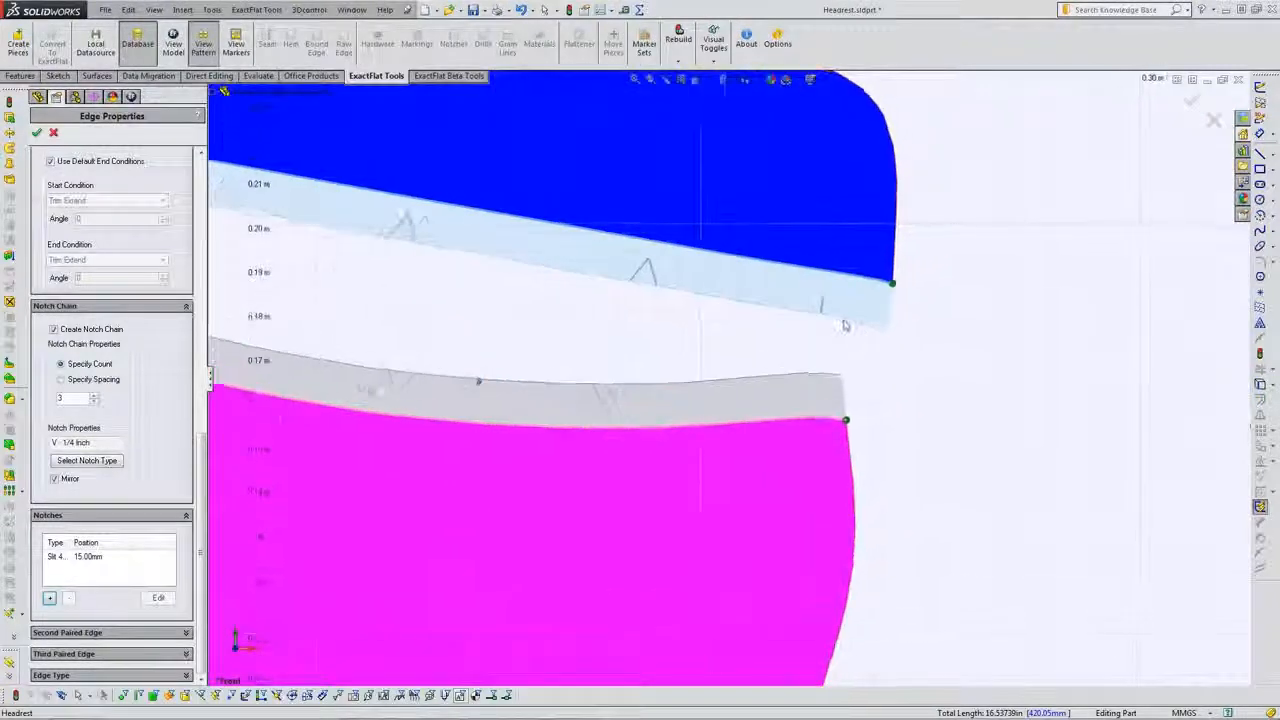
{"action": "key", "text": "f"}
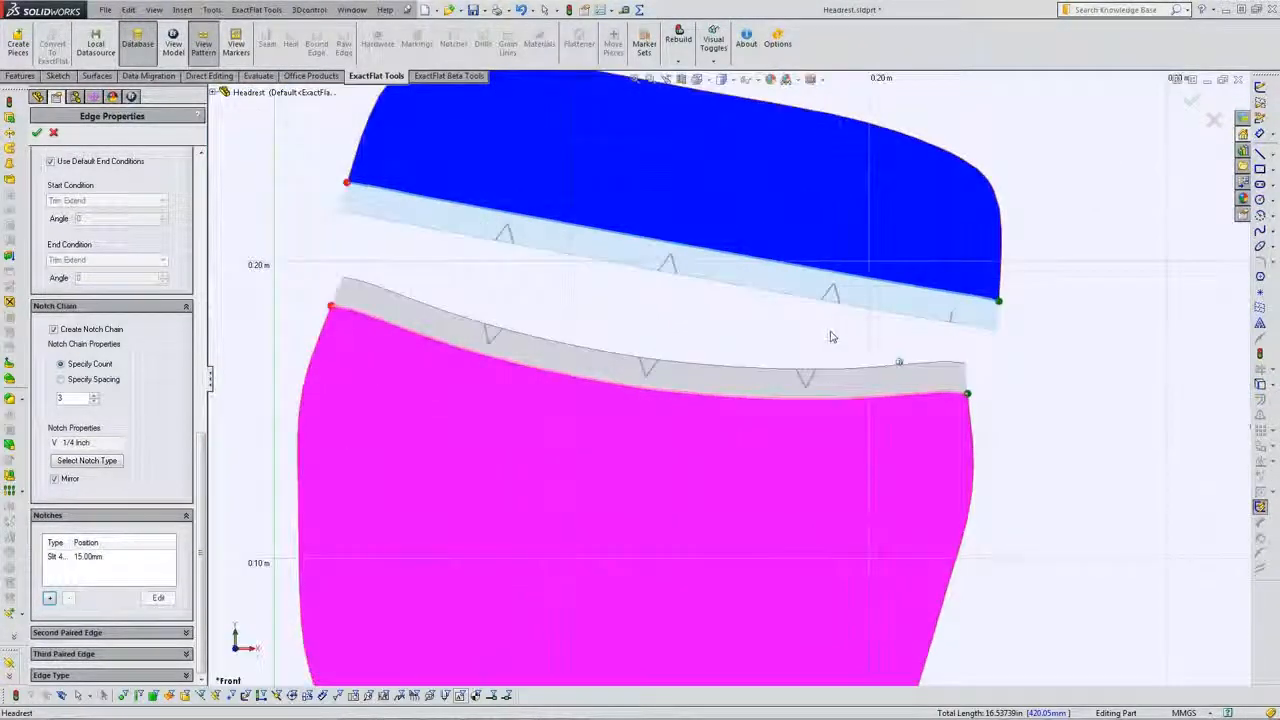
{"action": "left_click", "coordinate": [36, 132]}
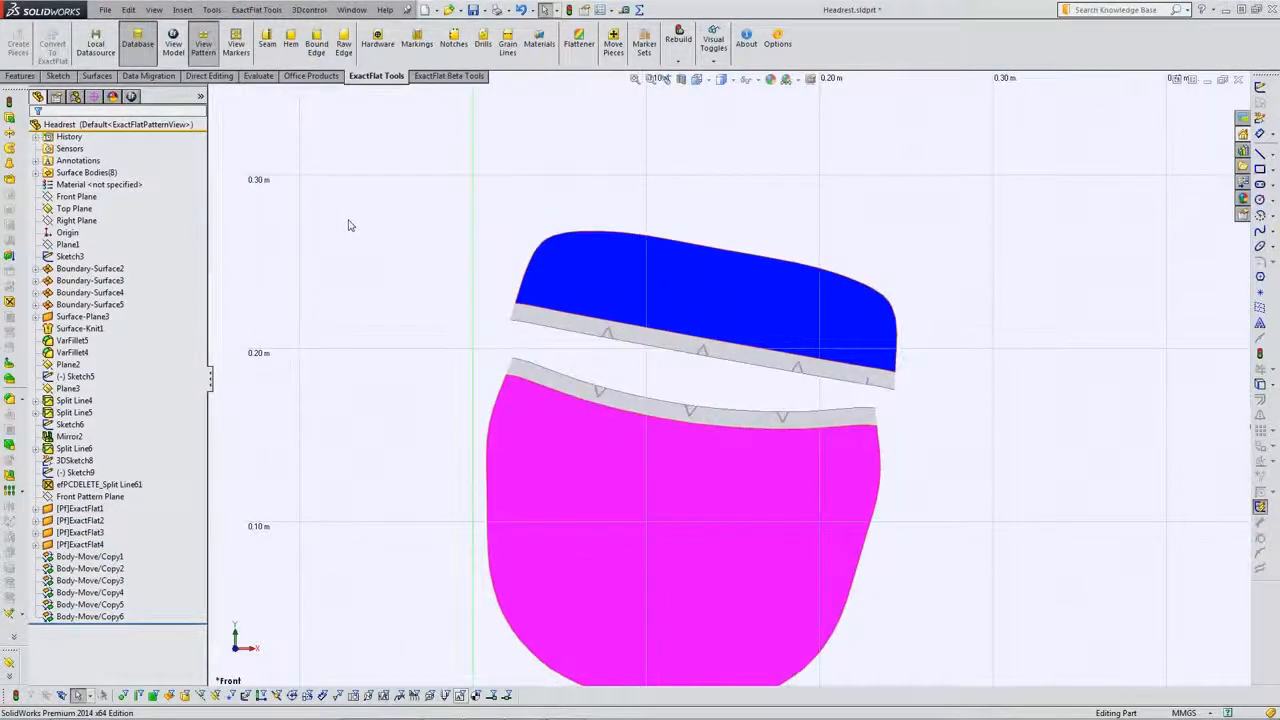
Start a hem with automatic mate adding and select the blue piece's entire outer edge, from one end of the seam edge around to the other.
{"action": "left_click", "coordinate": [289, 47]}
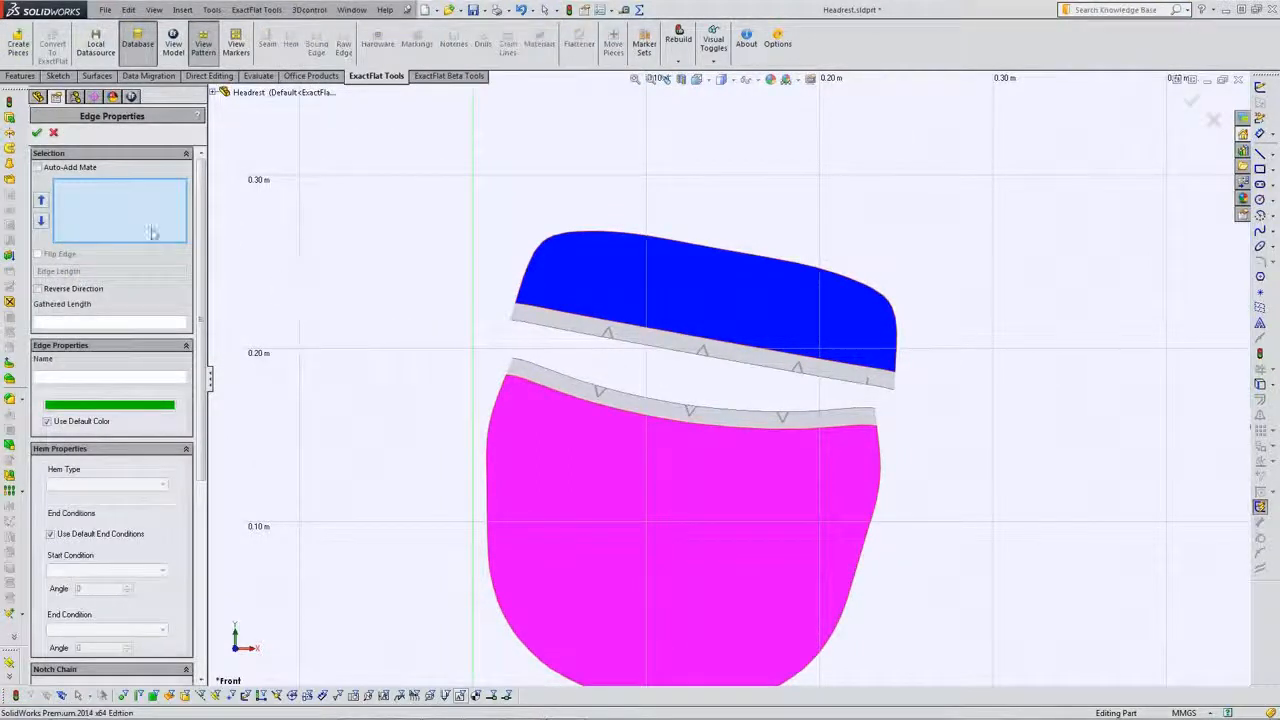
{"action": "left_click", "coordinate": [55, 168]}
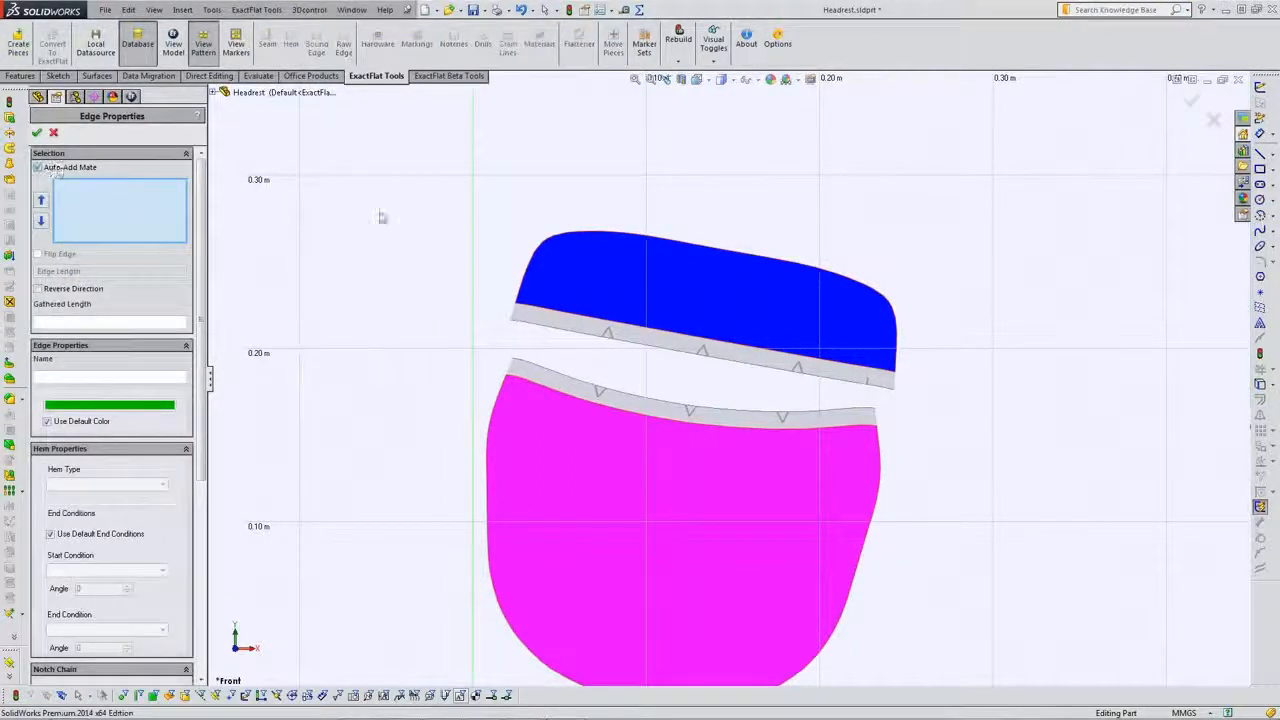
{"action": "left_click", "coordinate": [896, 340]}
{"action": "left_click", "coordinate": [895, 313]}
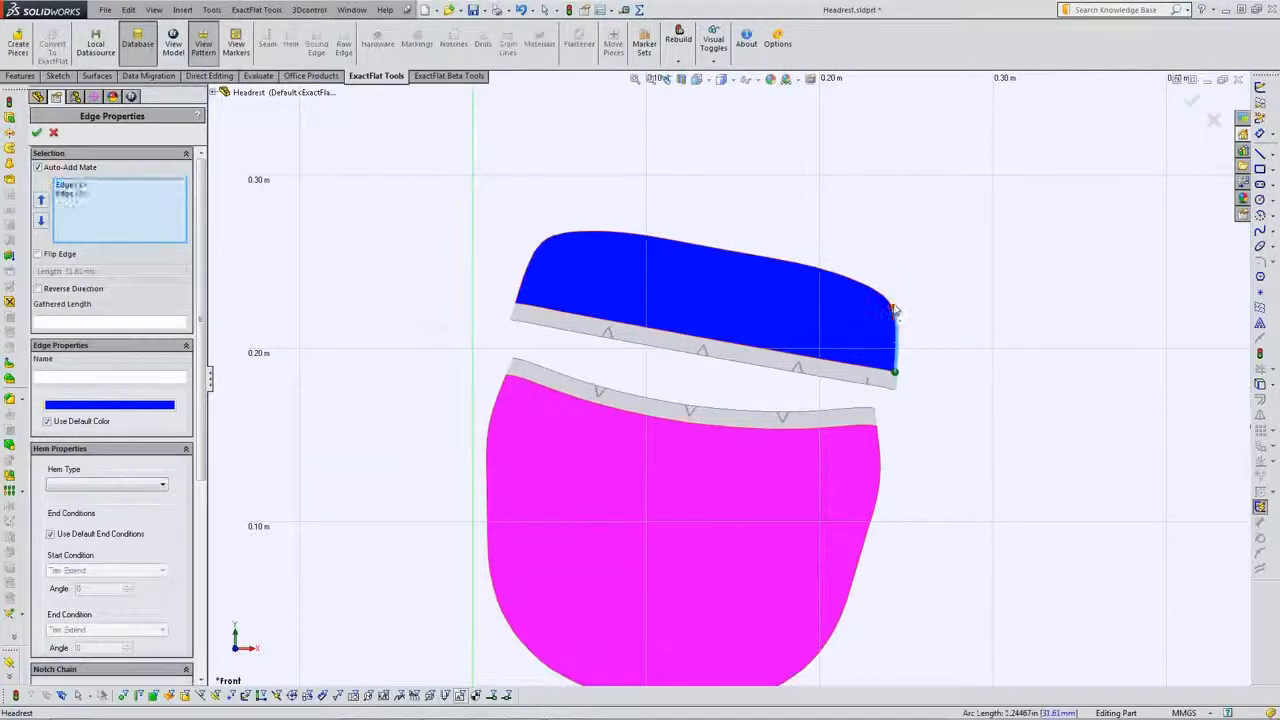
{"action": "left_click", "coordinate": [880, 294]}
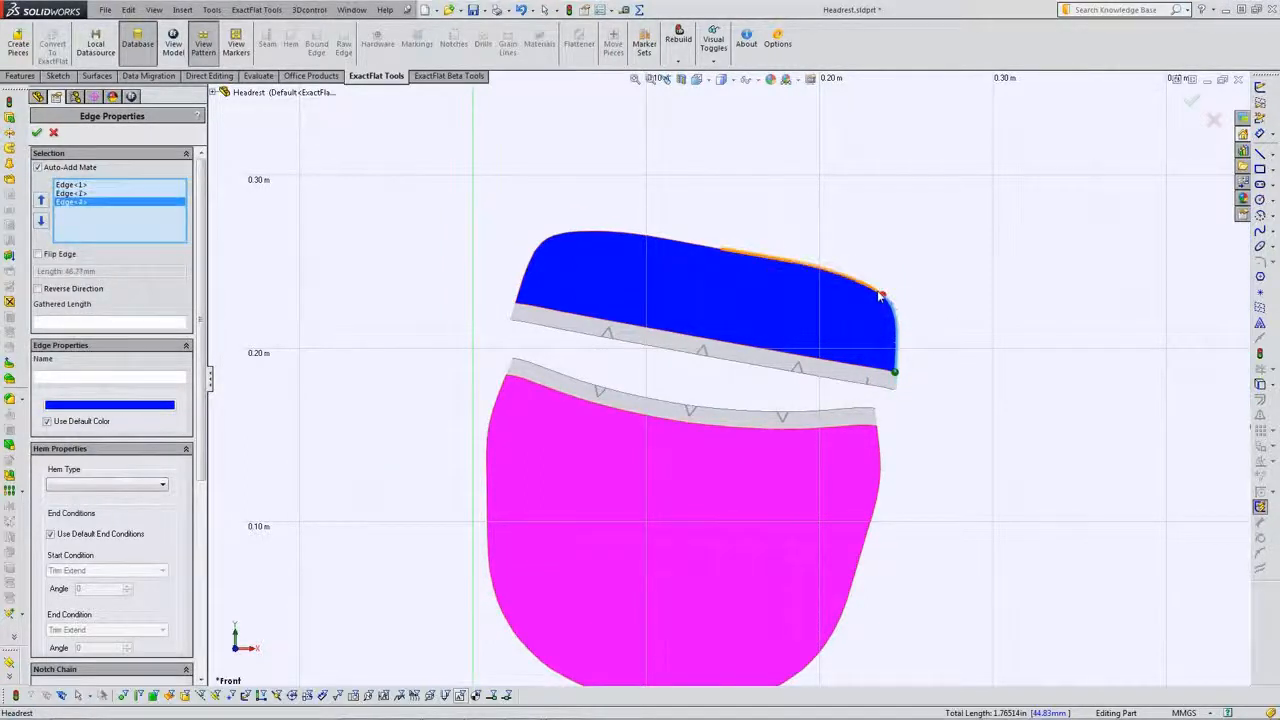
{"action": "left_click", "coordinate": [716, 251]}
{"action": "left_click", "coordinate": [545, 236]}
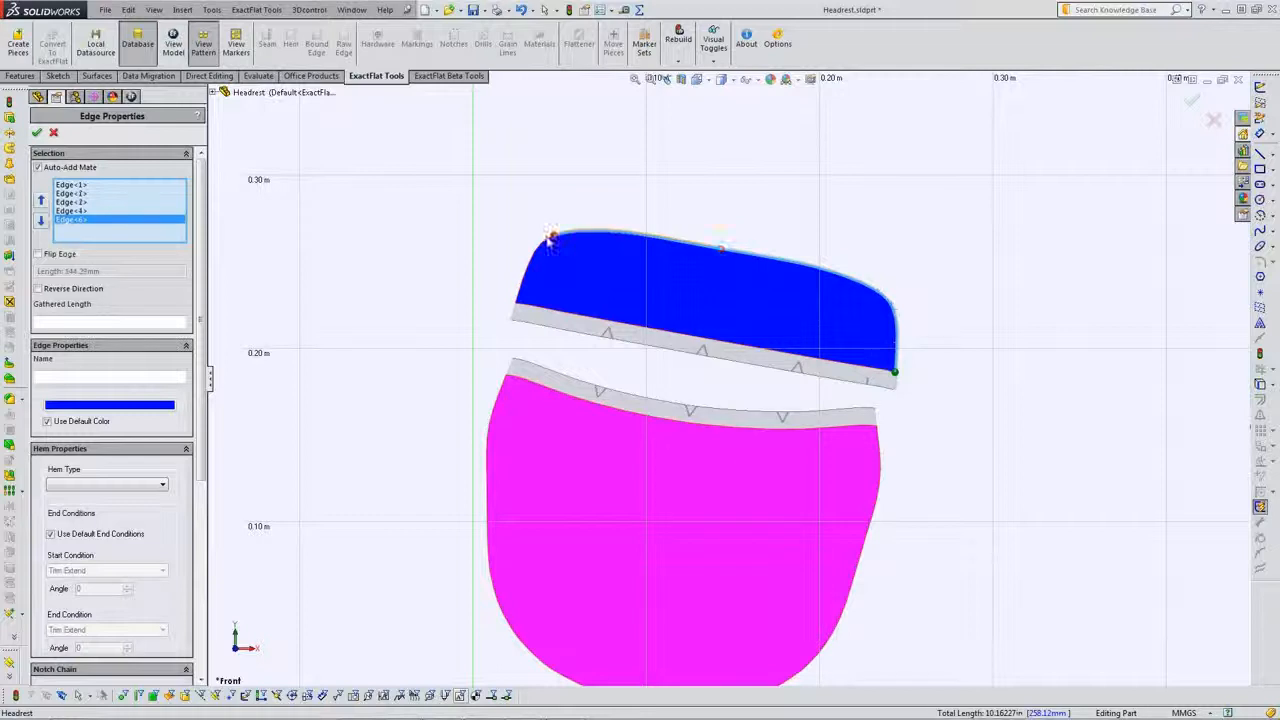
{"action": "left_click", "coordinate": [538, 248]}
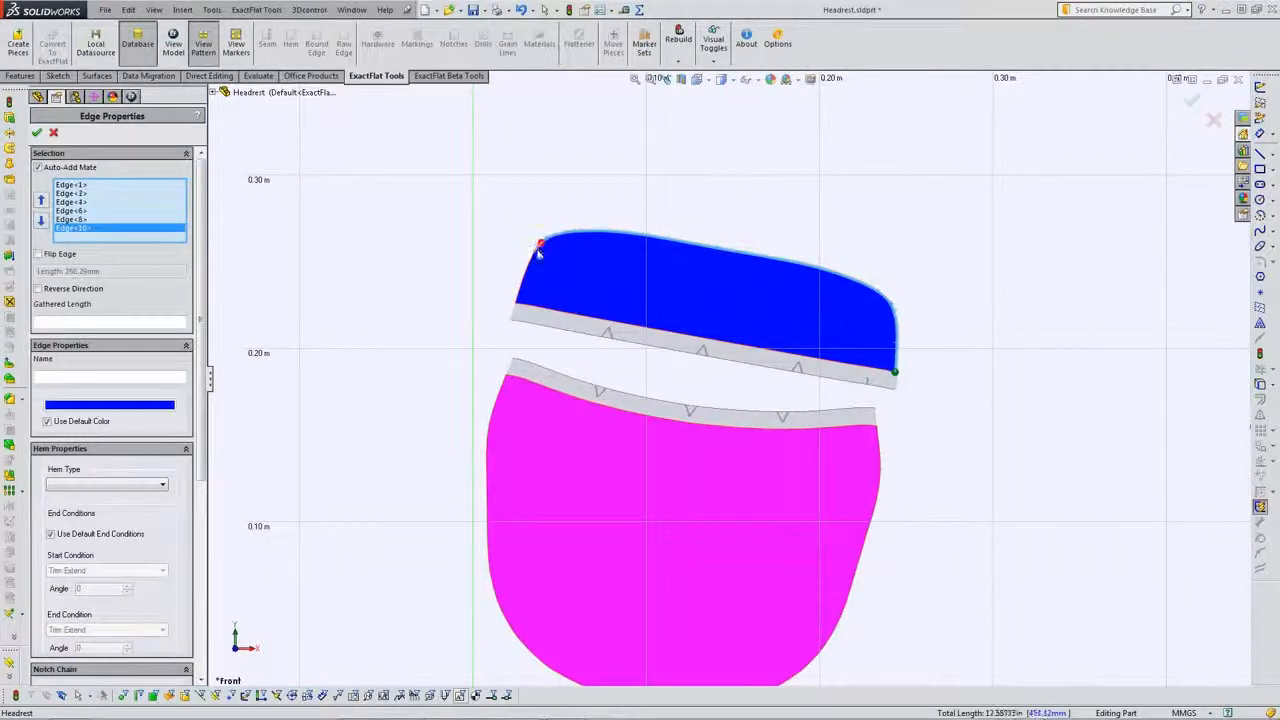
{"action": "left_click", "coordinate": [528, 262]}
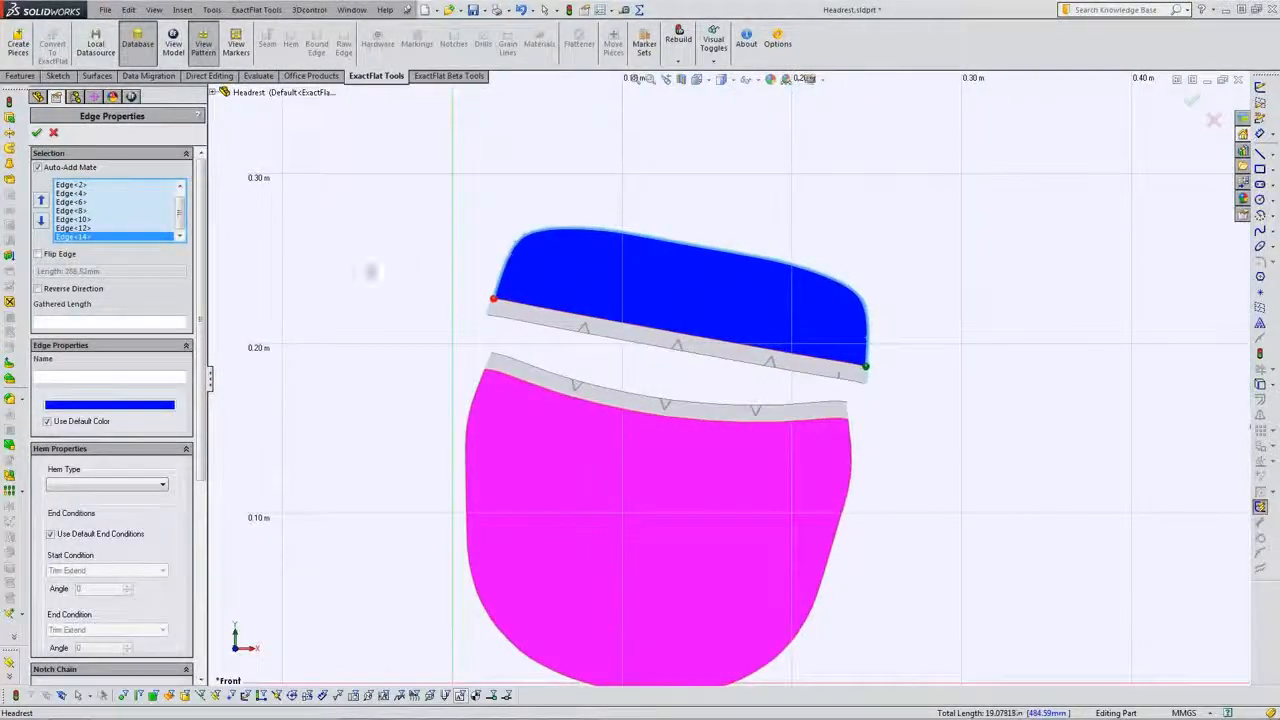
Assign the 12mm Hem type to the selected outer edges of the blue piece.
{"action": "scroll", "coordinate": [190, 338], "scroll_direction": "down", "scroll_amount": 3}
{"action": "scroll", "coordinate": [190, 338], "scroll_direction": "down", "scroll_amount": 1}
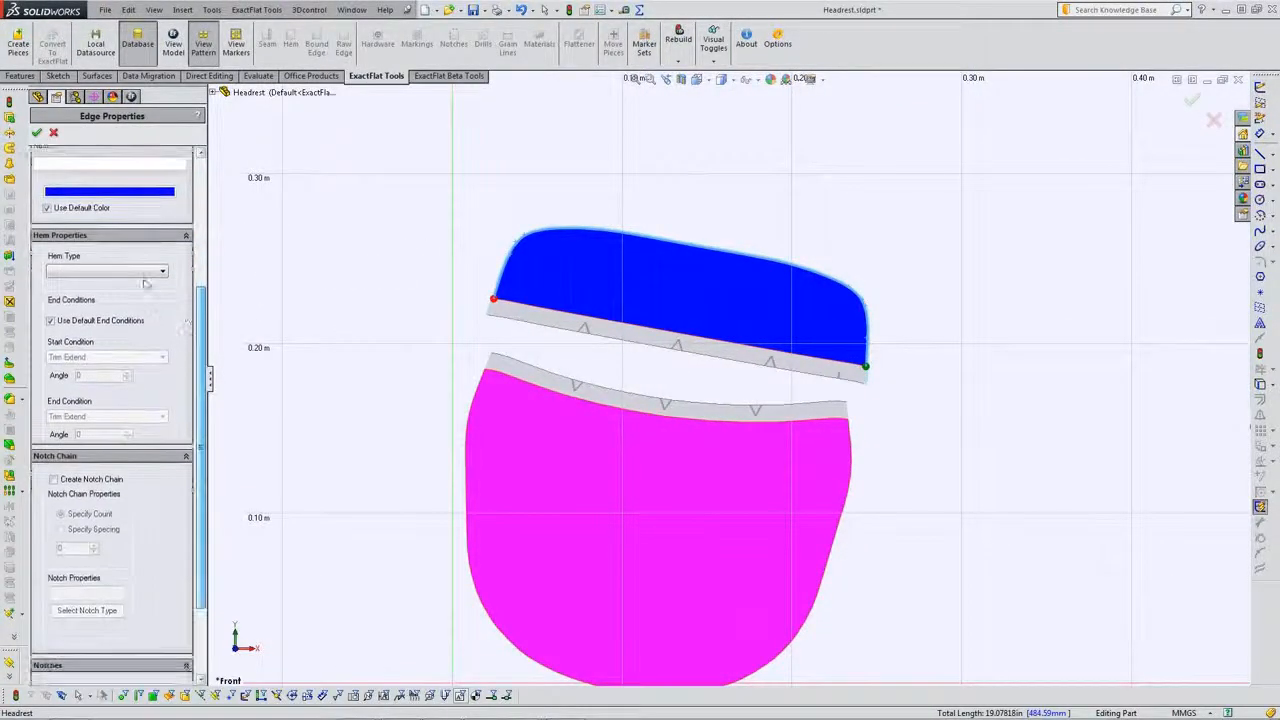
{"action": "left_click", "coordinate": [112, 271]}
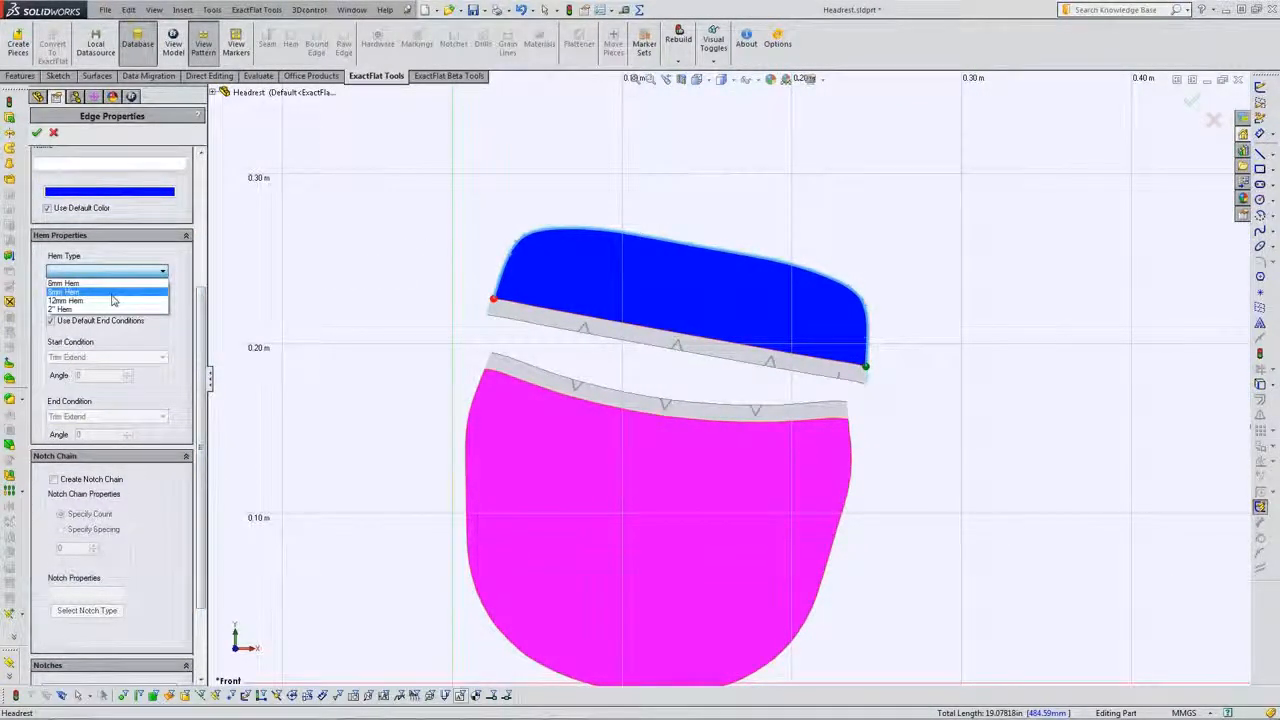
{"action": "left_click", "coordinate": [110, 300]}
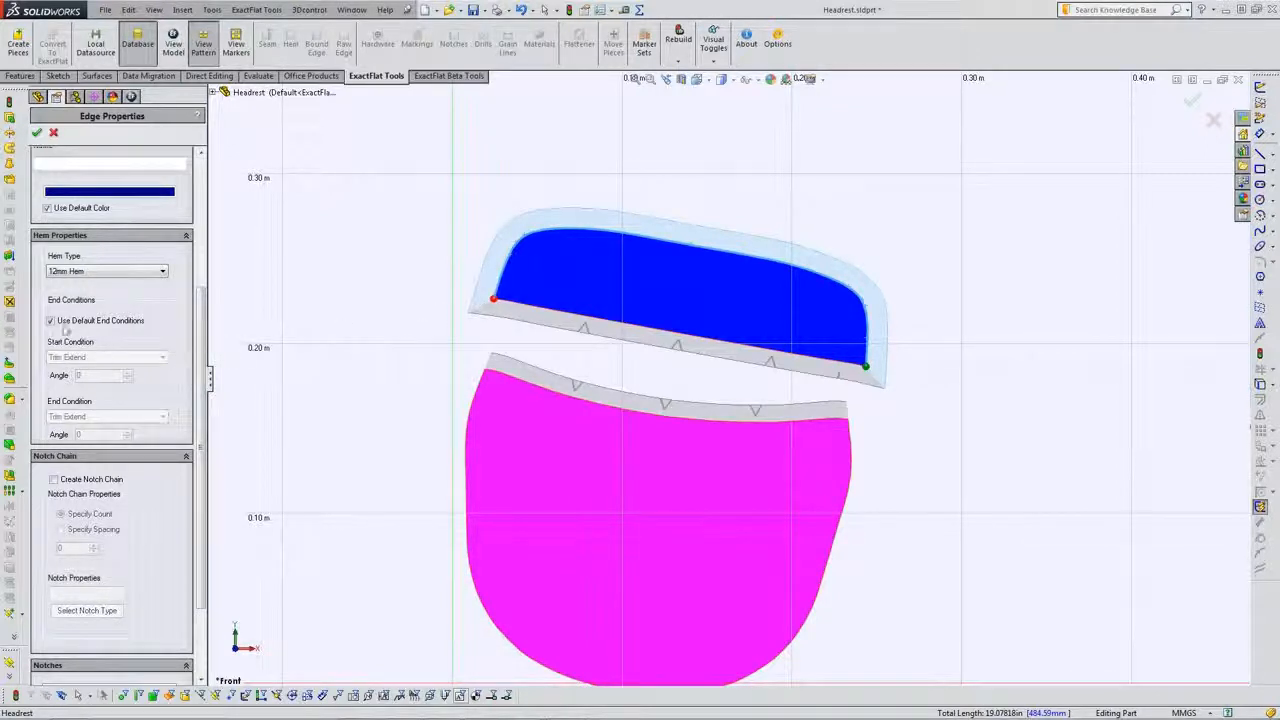
Turn off the hem's default end conditions, set its start condition to Chamfer Angle, and accept the hem.
{"action": "left_click", "coordinate": [51, 320]}
{"action": "left_click", "coordinate": [90, 357]}
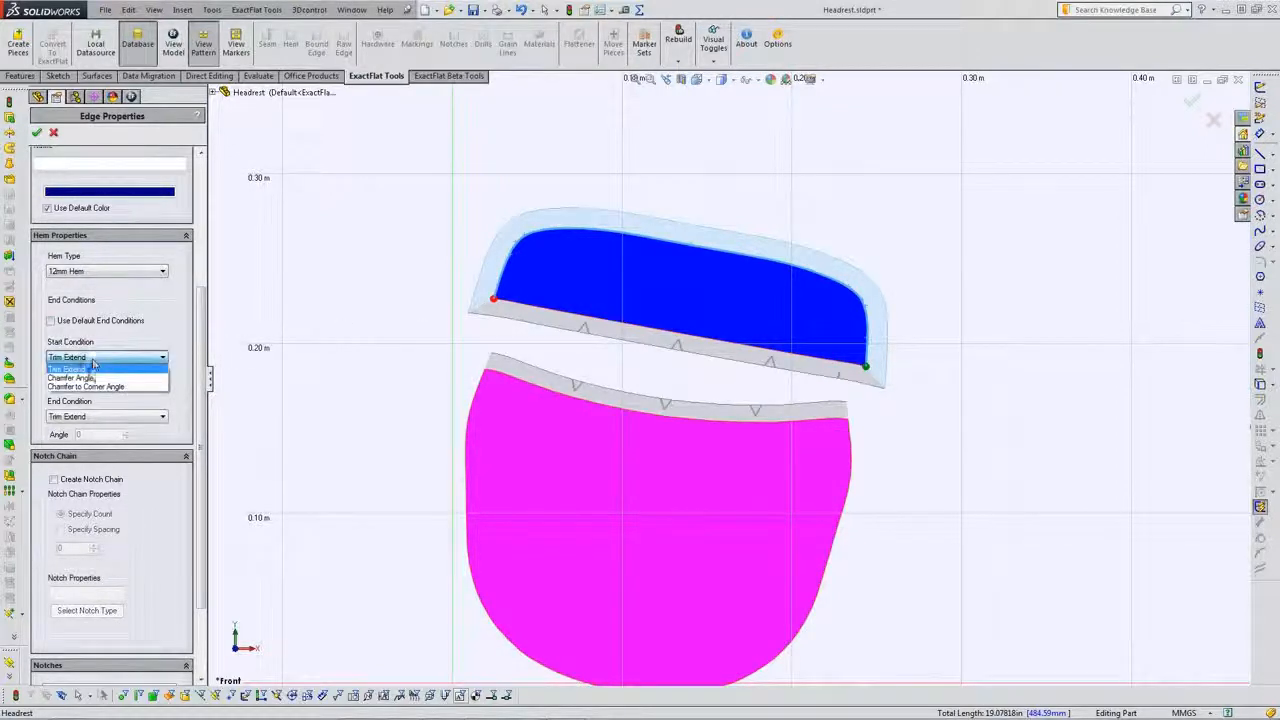
{"action": "left_click", "coordinate": [82, 377]}
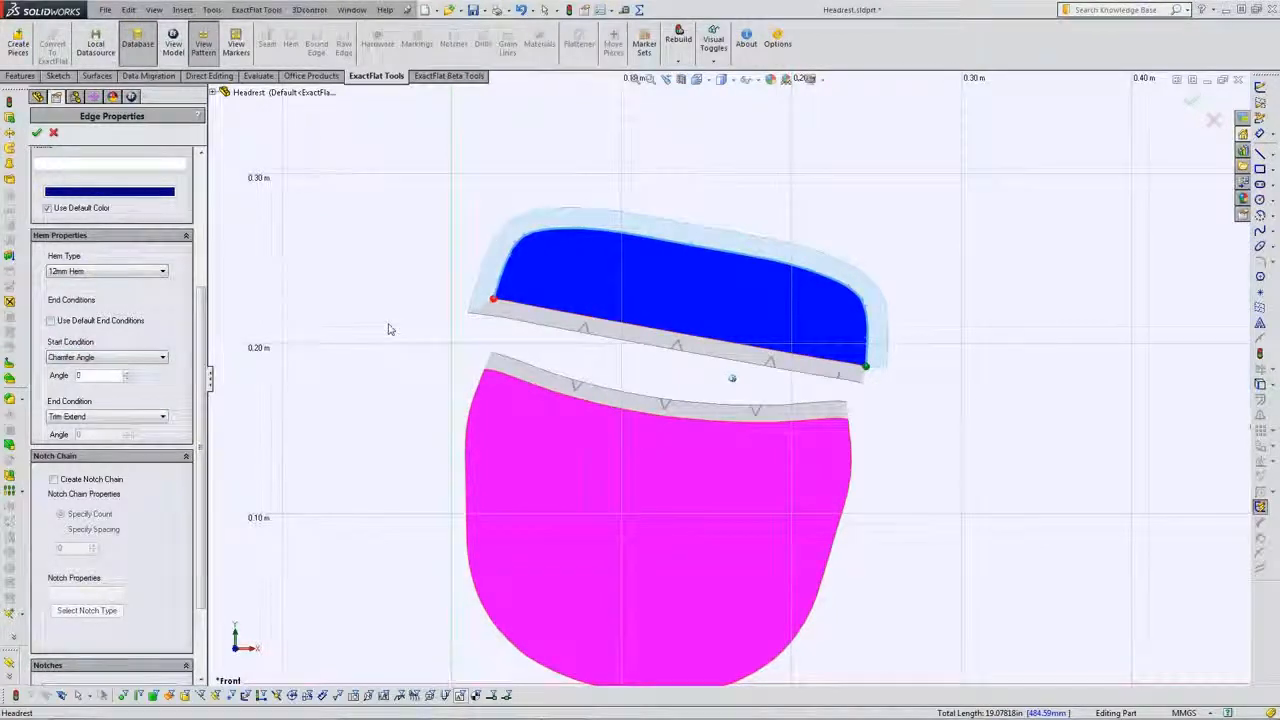
{"action": "scroll", "coordinate": [390, 329], "scroll_direction": "down", "scroll_amount": 4}
{"action": "scroll", "coordinate": [390, 329], "scroll_direction": "down", "scroll_amount": 3}
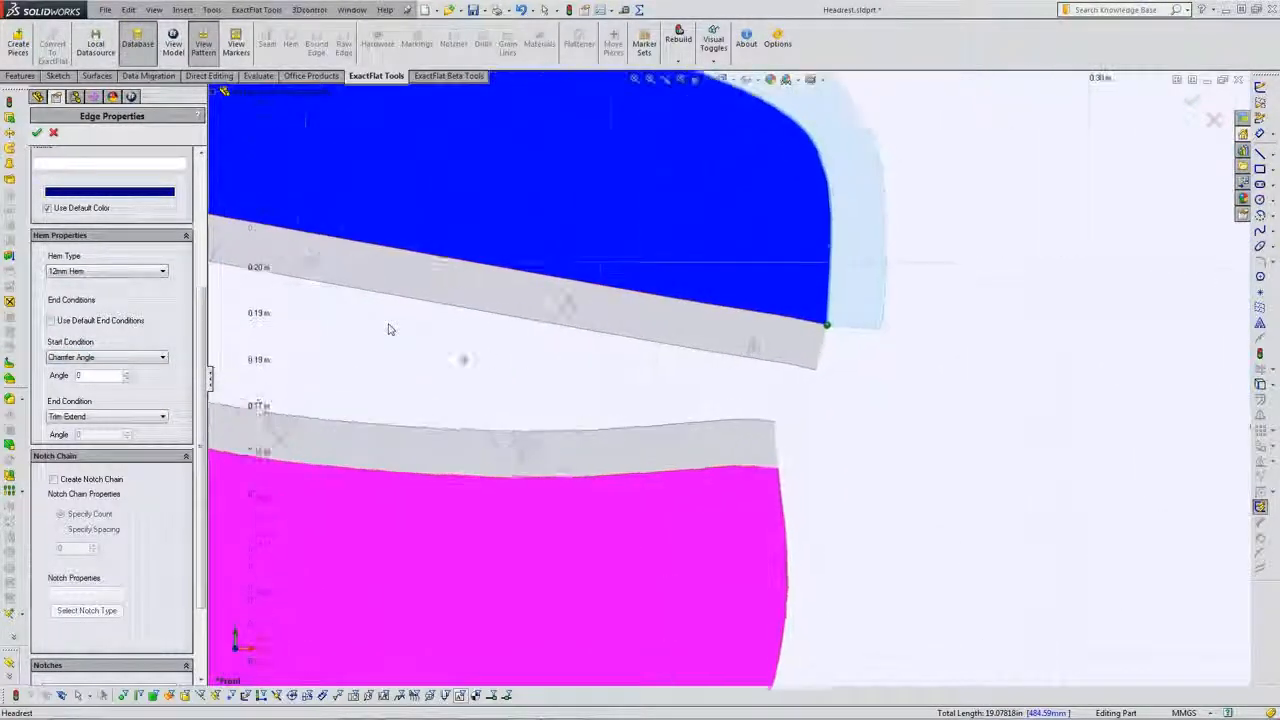
{"action": "left_click", "coordinate": [36, 132]}
{"action": "left_click", "coordinate": [855, 372]}
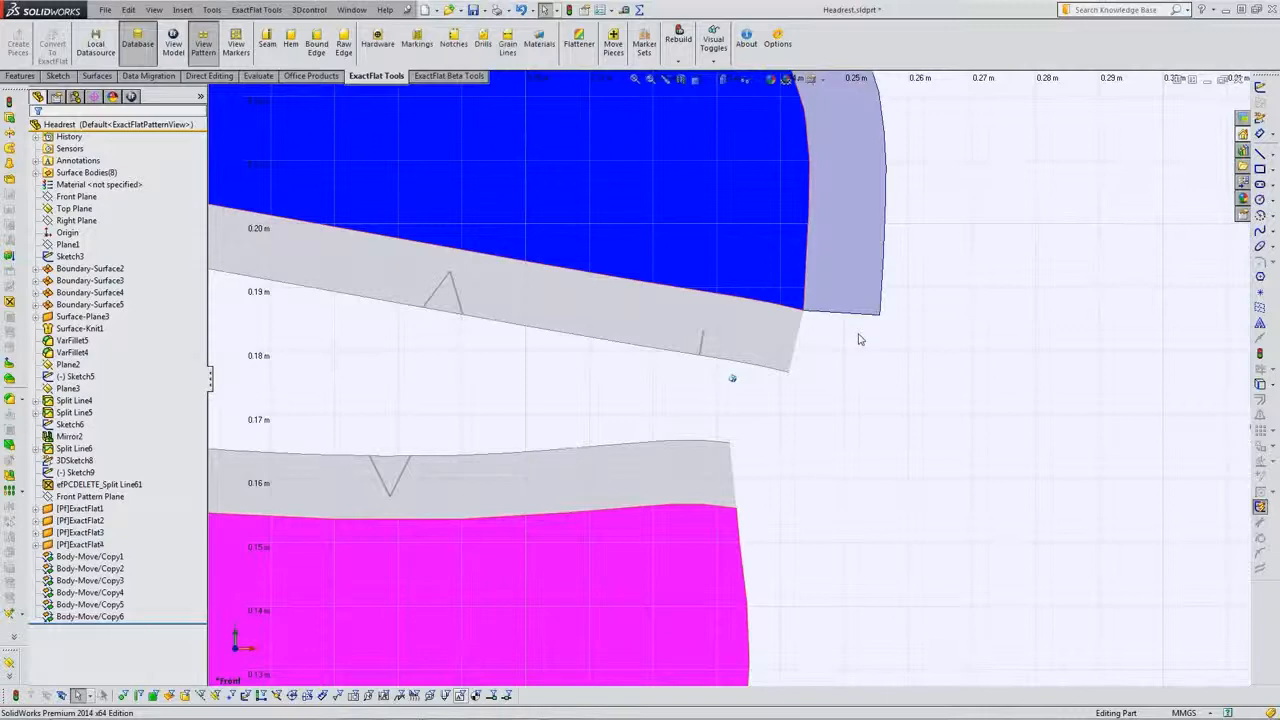
Inspect the hem's corners on the blue piece and compare the Laminate 47 and Brushed Warp Knit markers in the marker view.
{"action": "scroll", "coordinate": [857, 338], "scroll_direction": "up", "scroll_amount": 4}
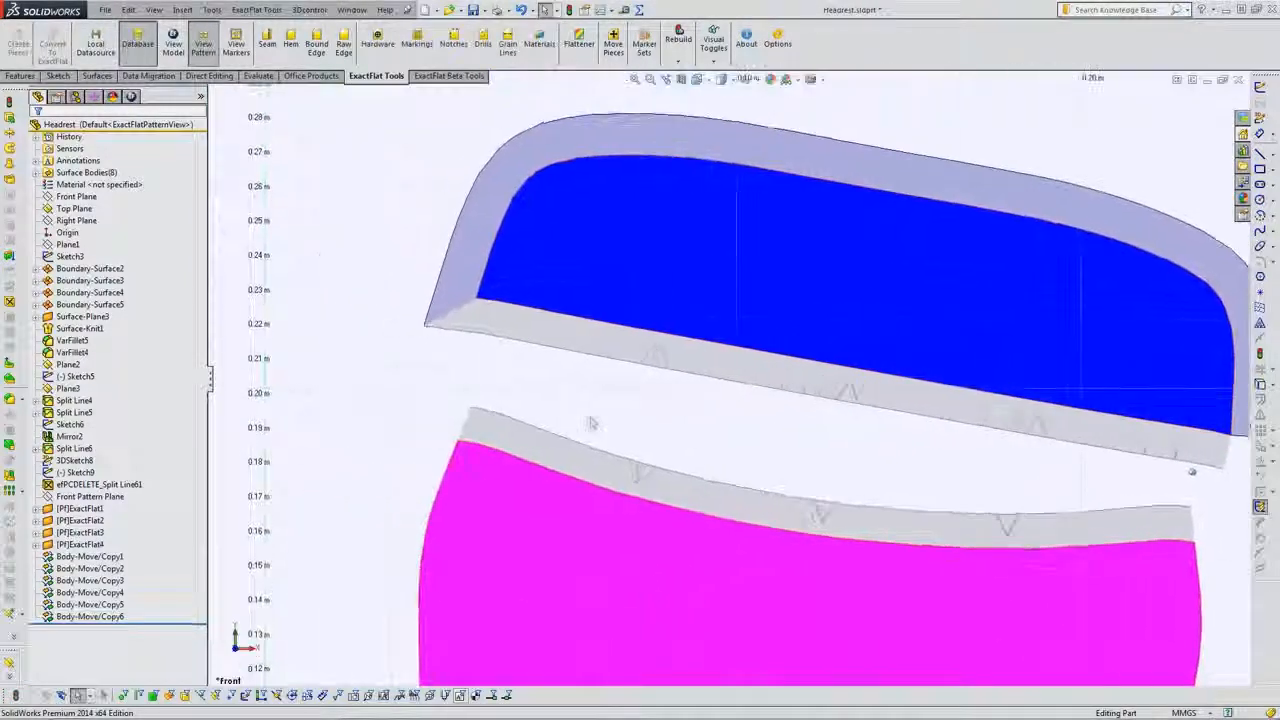
{"action": "scroll", "coordinate": [591, 424], "scroll_direction": "down", "scroll_amount": 2}
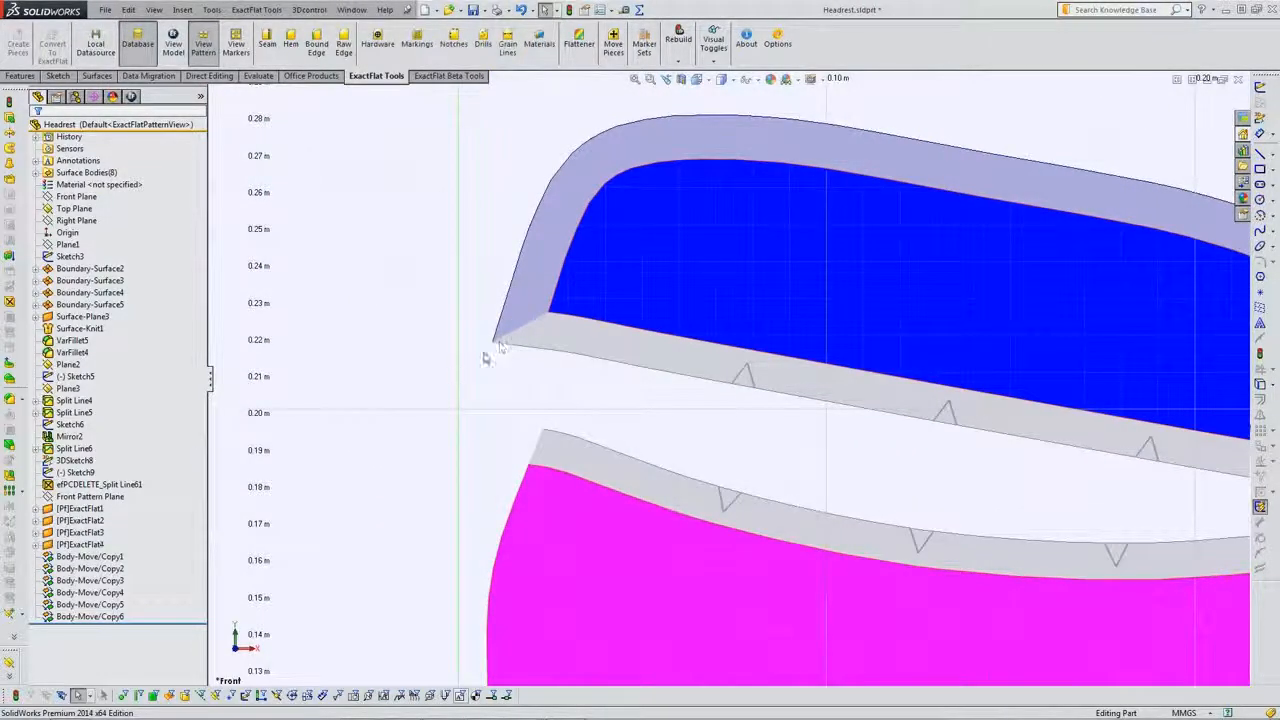
{"action": "scroll", "coordinate": [443, 383], "scroll_direction": "up", "scroll_amount": 1}
{"action": "scroll", "coordinate": [443, 388], "scroll_direction": "up", "scroll_amount": 5}
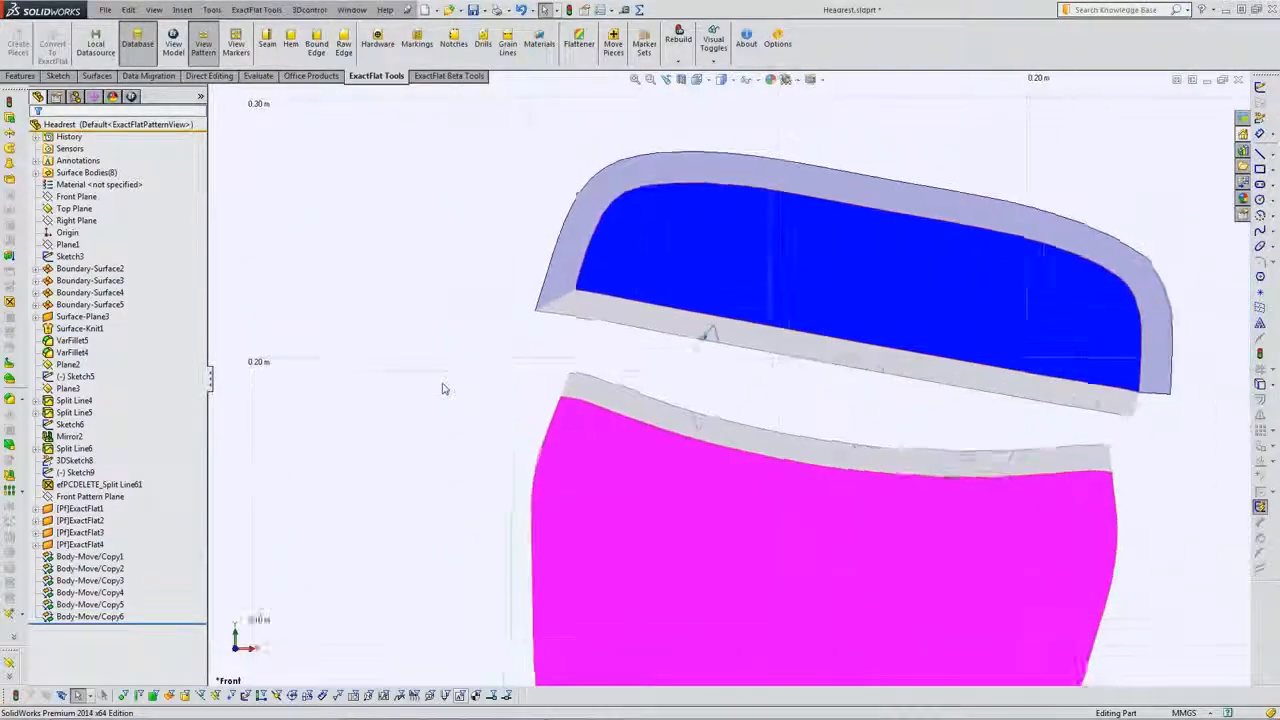
{"action": "scroll", "coordinate": [443, 388], "scroll_direction": "up", "scroll_amount": 4}
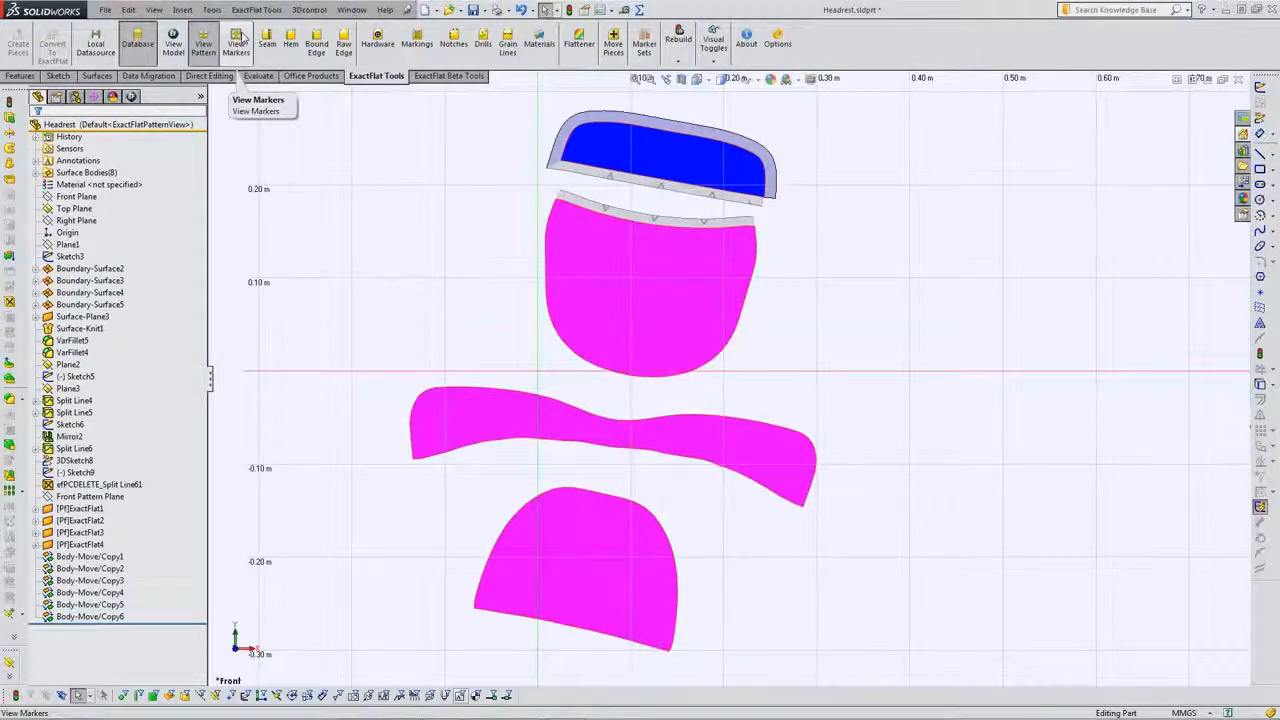
{"action": "left_click", "coordinate": [238, 42]}
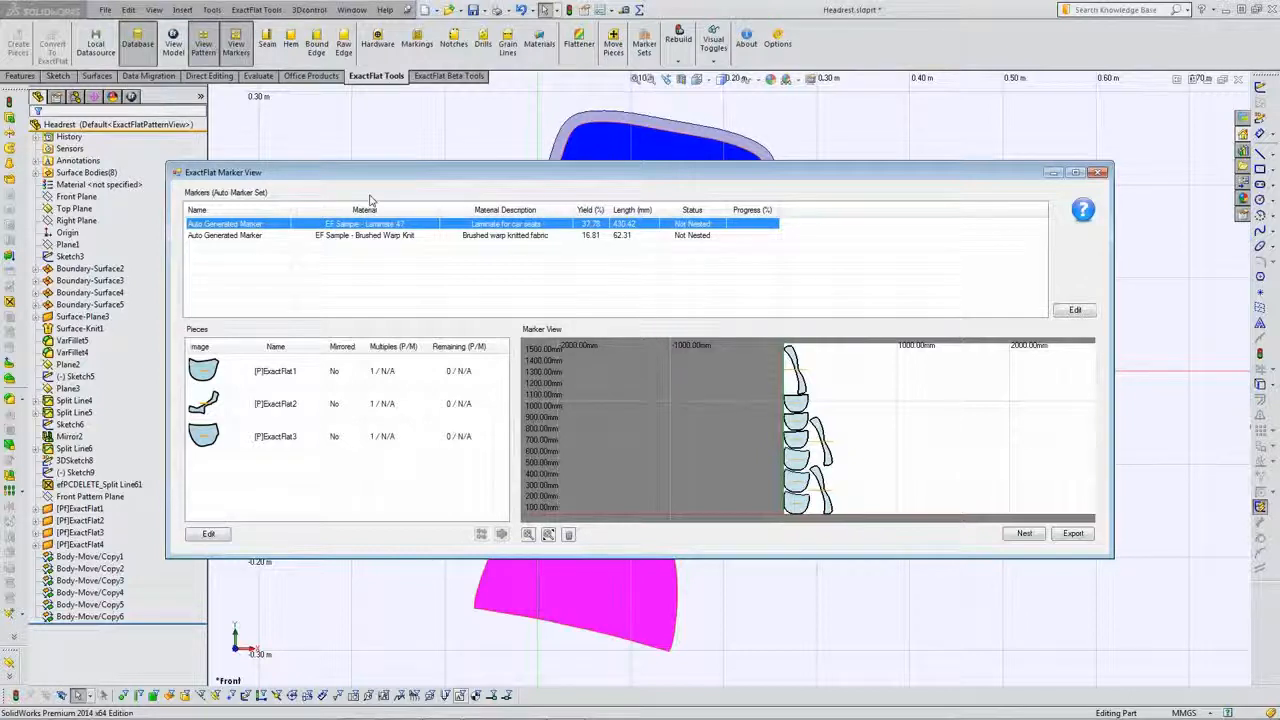
{"action": "left_click", "coordinate": [375, 237]}
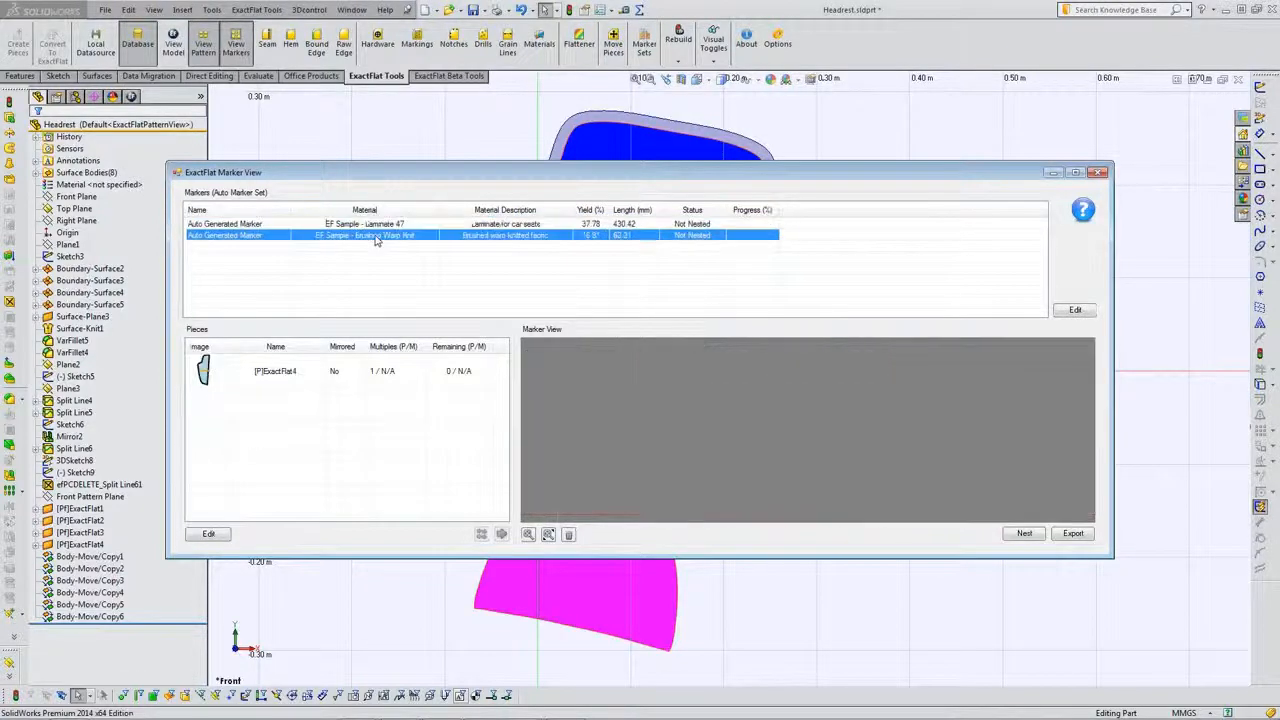
{"action": "left_click", "coordinate": [375, 227]}
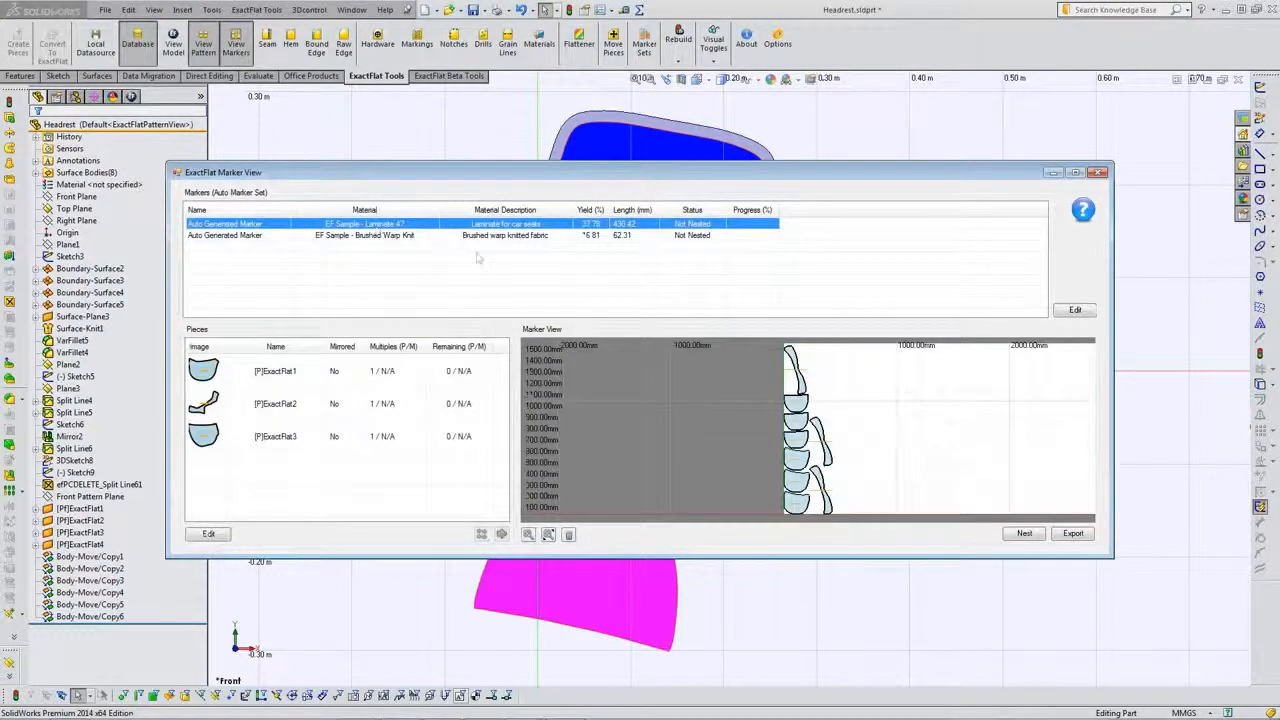
Nest the EF Sample - Laminate 47 marker, stop the run early, accept the nest and close the nesting view.
{"action": "left_click", "coordinate": [1024, 534]}
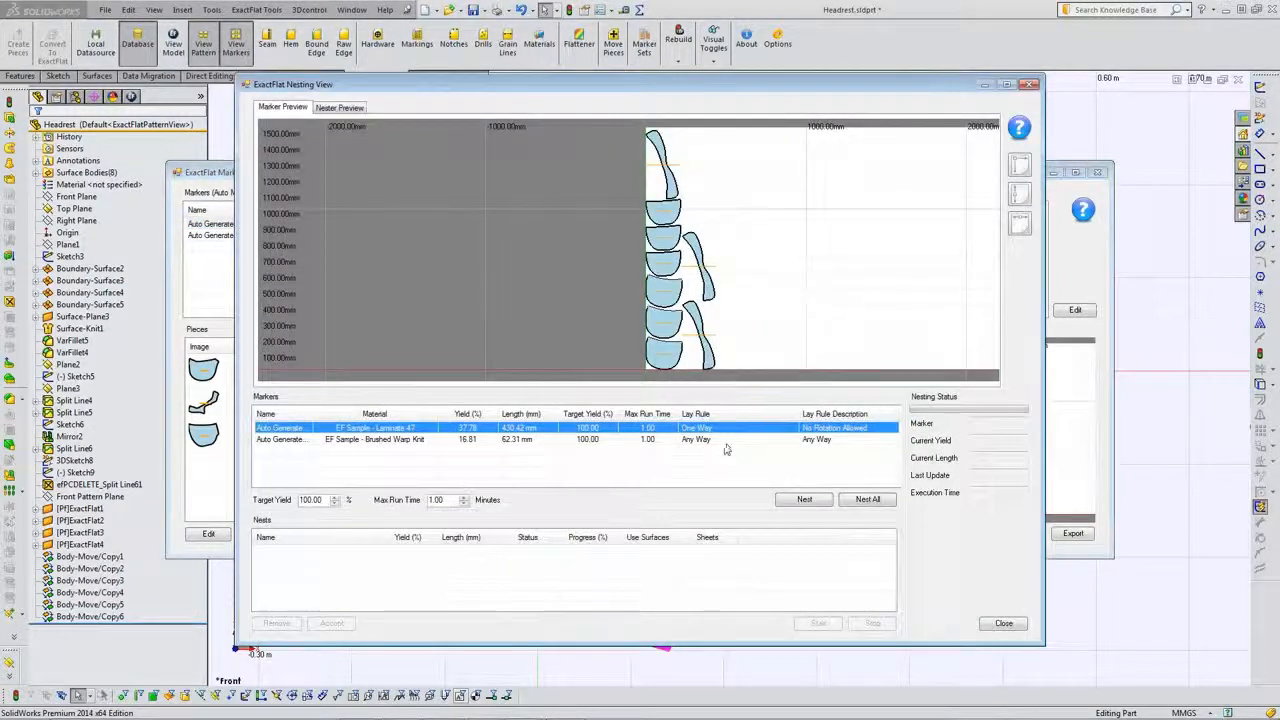
{"action": "left_click", "coordinate": [802, 500]}
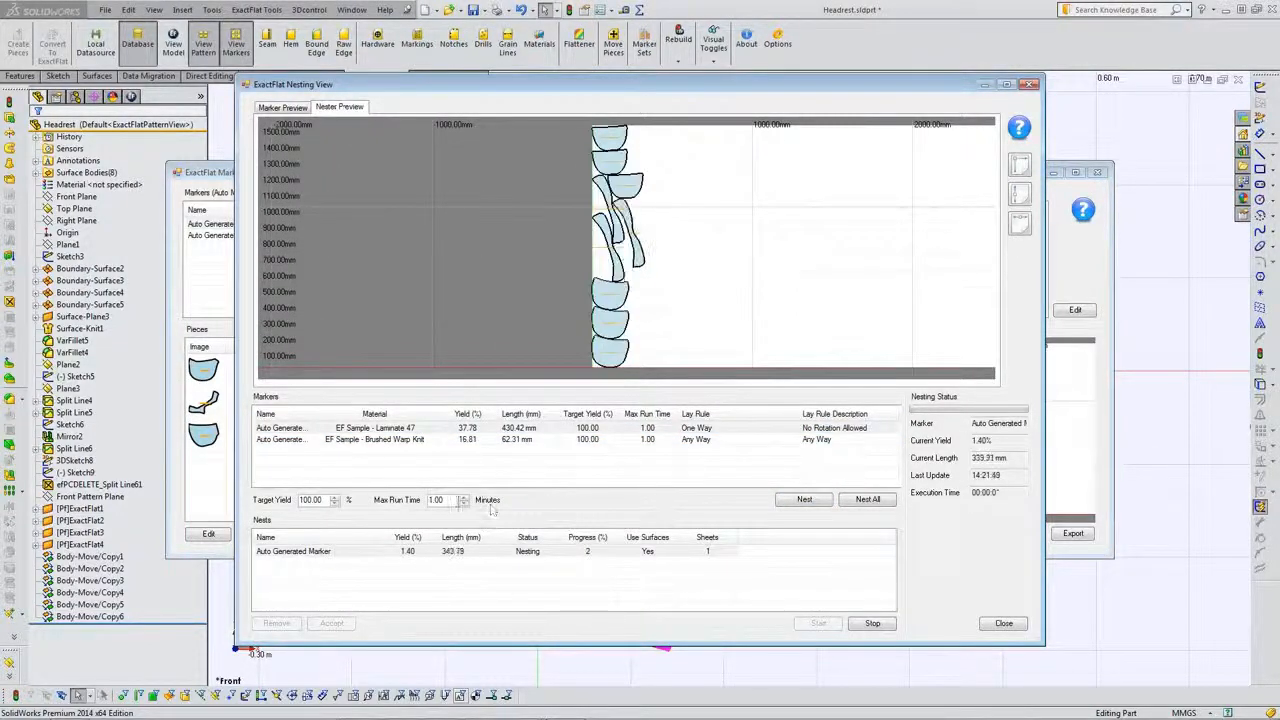
{"action": "double_click", "coordinate": [436, 500]}
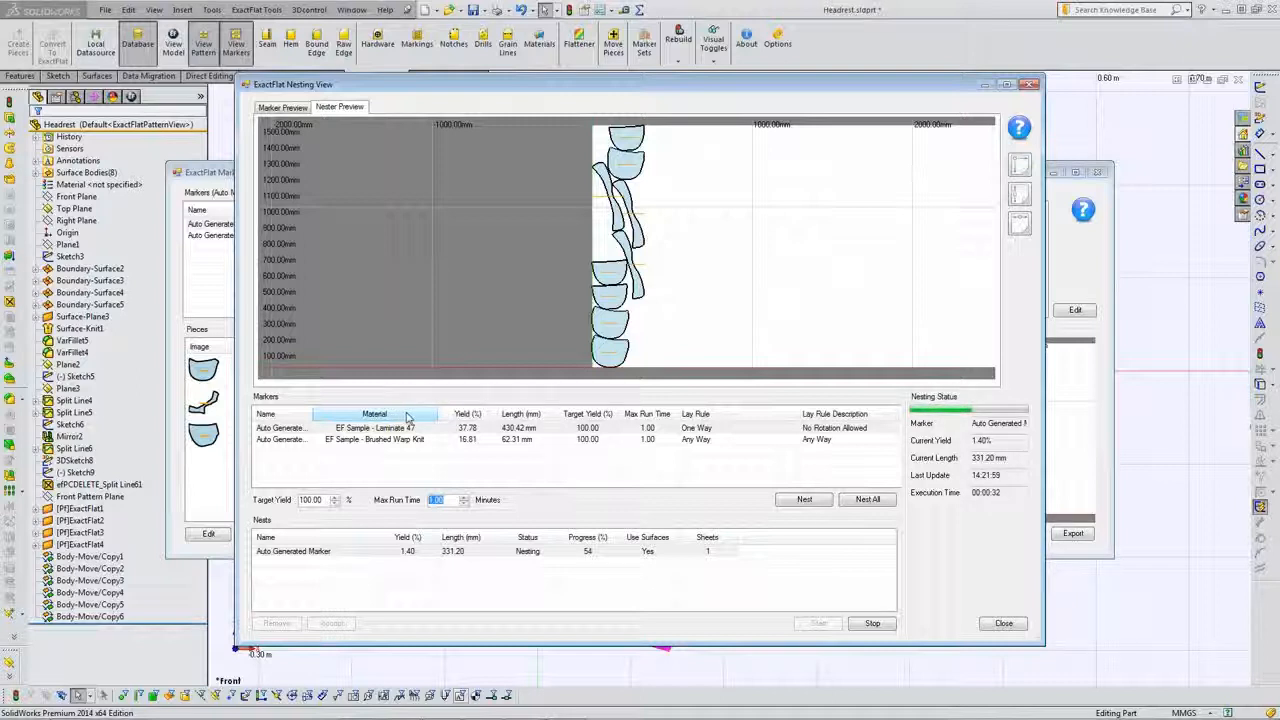
{"action": "left_click", "coordinate": [634, 556]}
{"action": "left_click", "coordinate": [868, 626]}
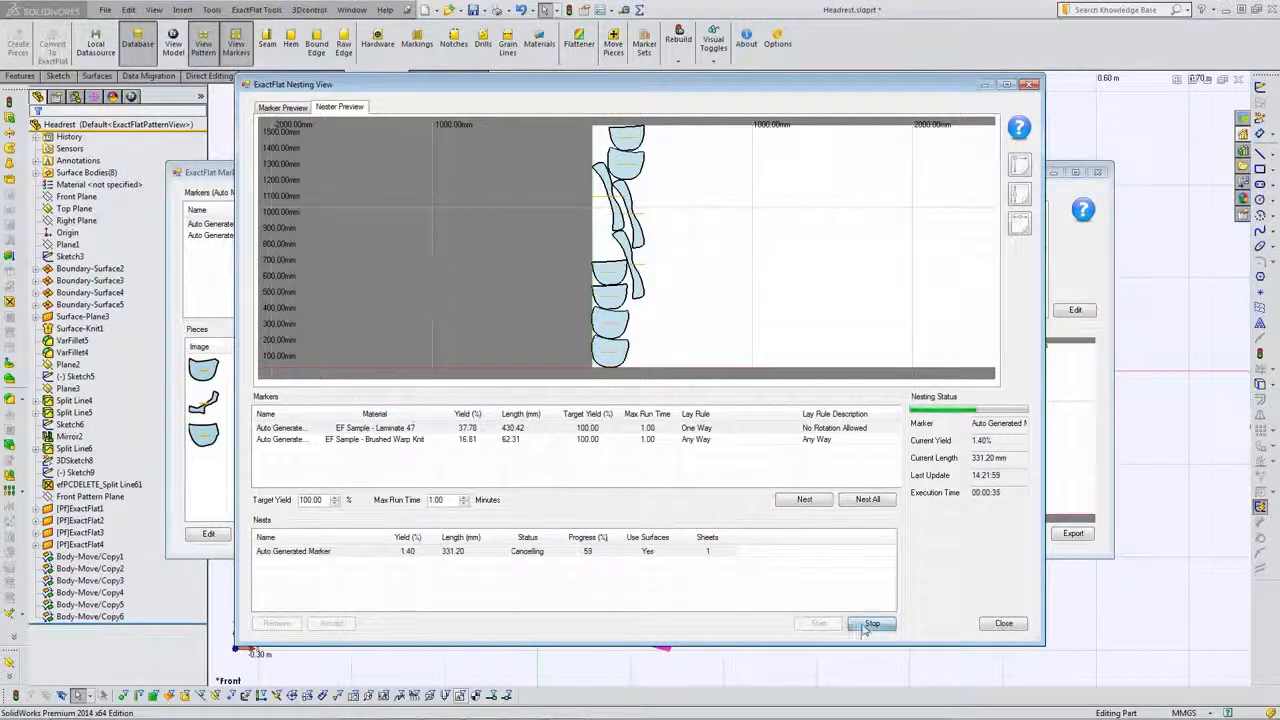
{"action": "left_click", "coordinate": [1004, 623]}
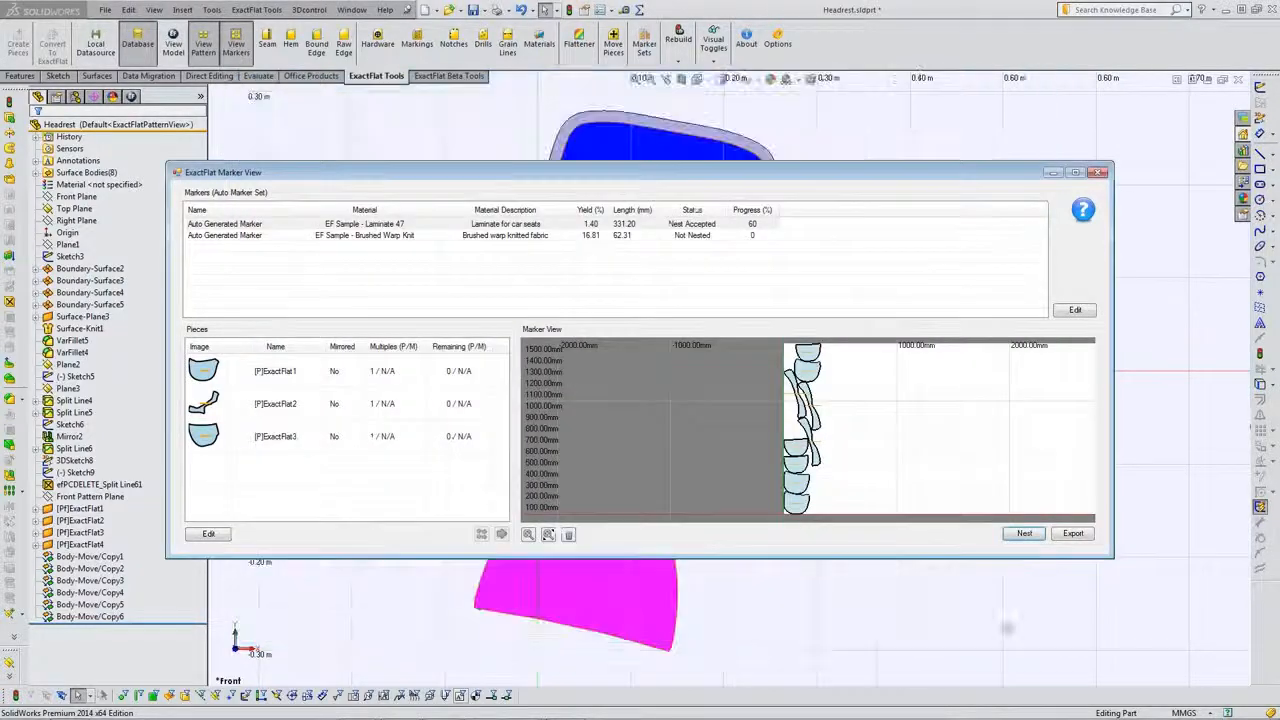
Edit the EF Sample - Laminate 47 marker, trying the Any Way layrule and settling on 1 - Two Way (Two Way).
{"action": "left_click", "coordinate": [1074, 311]}
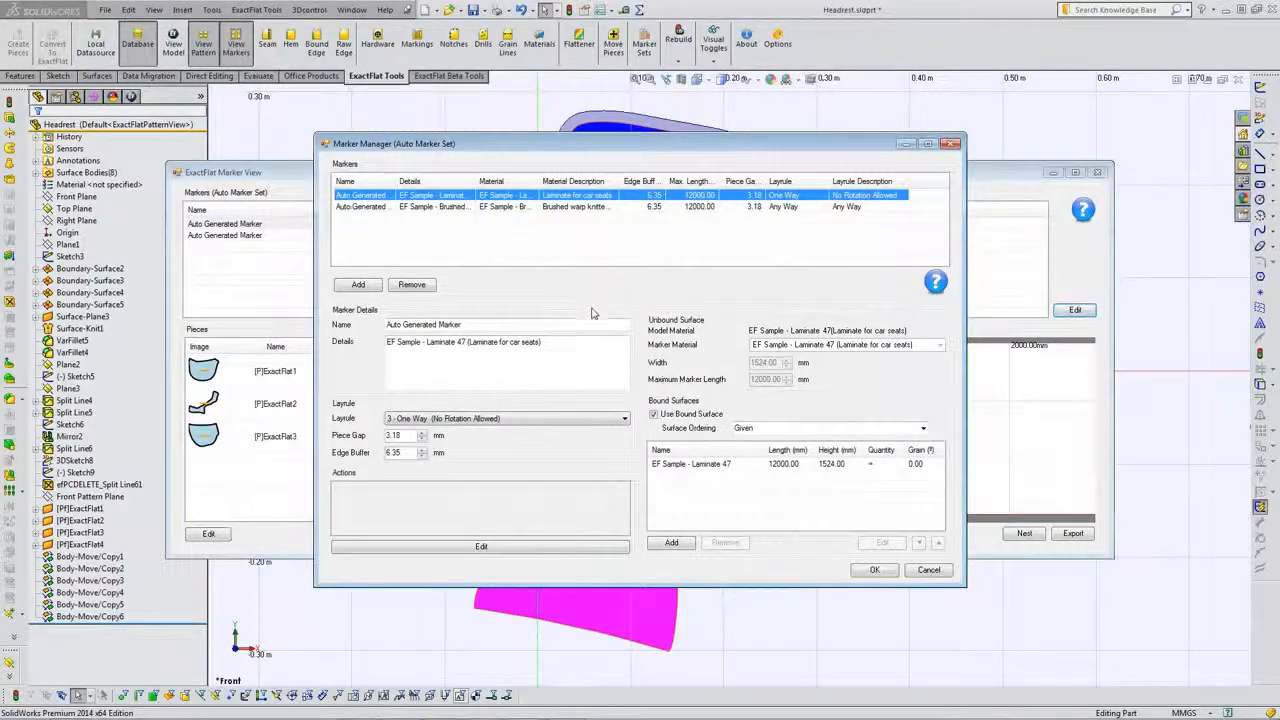
{"action": "left_click", "coordinate": [578, 420]}
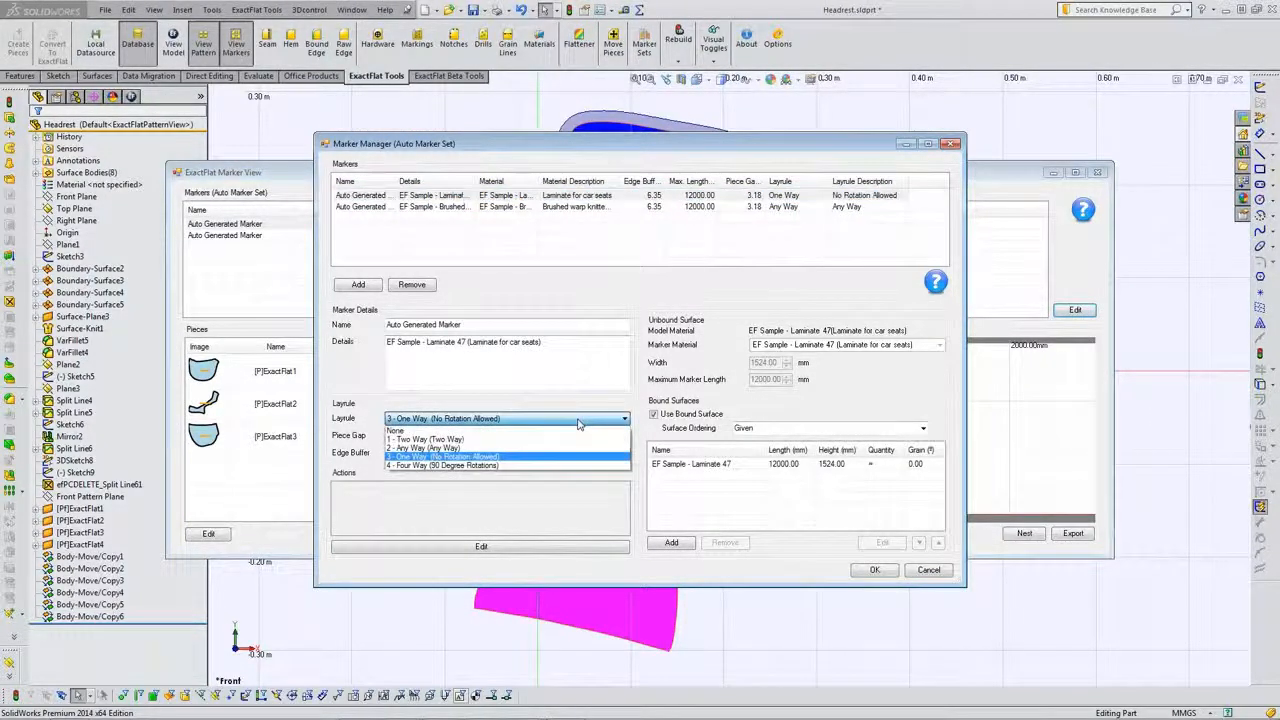
{"action": "left_click", "coordinate": [553, 448]}
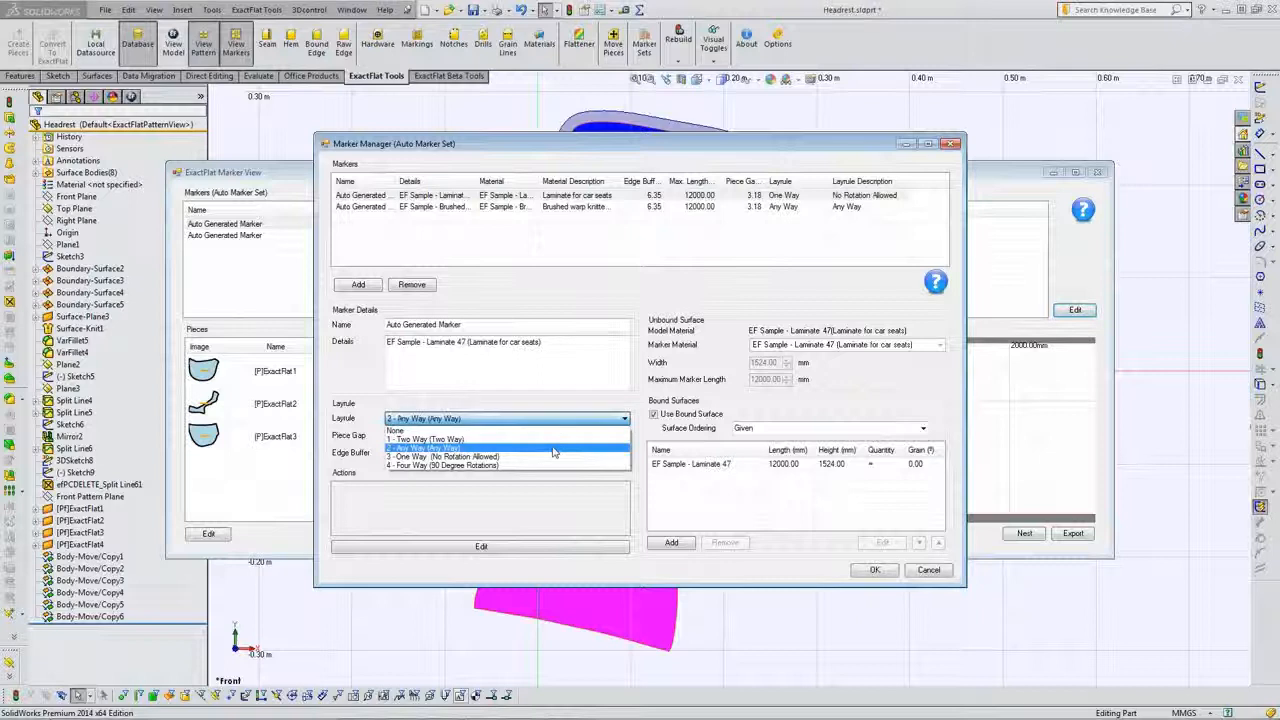
{"action": "left_click", "coordinate": [553, 449]}
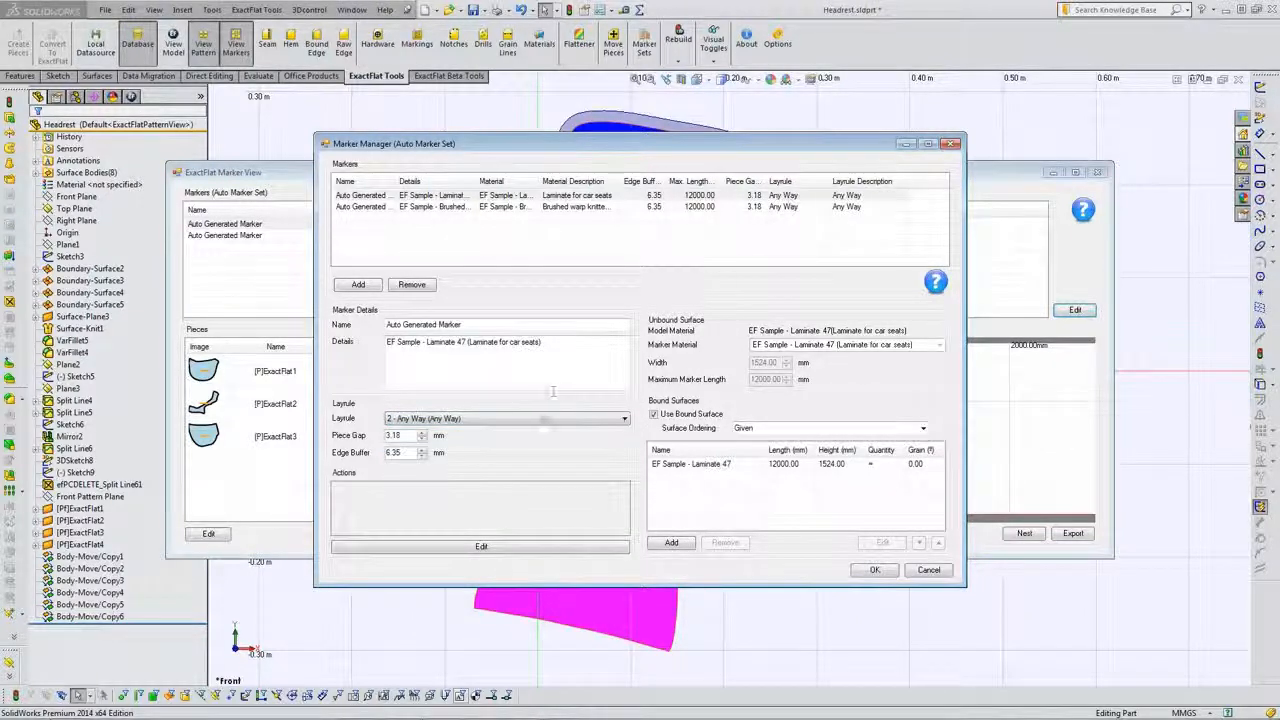
{"action": "left_click", "coordinate": [548, 419]}
{"action": "left_click", "coordinate": [500, 440]}
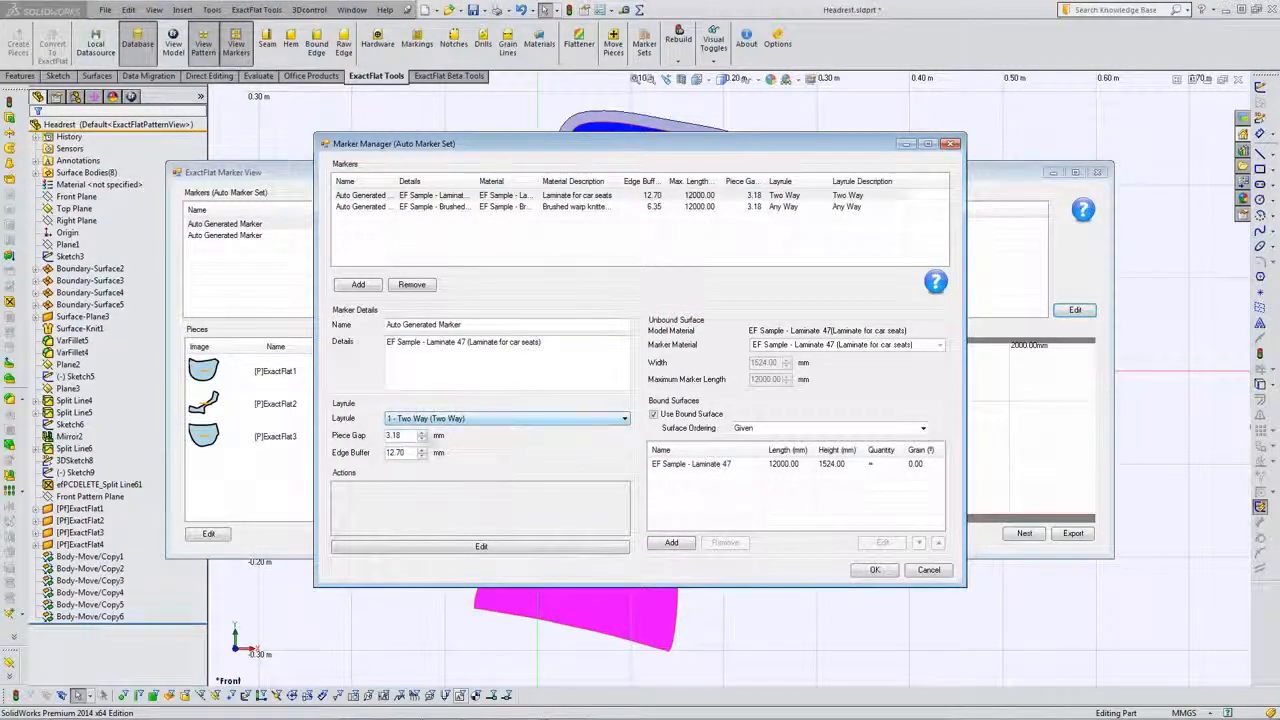
Review the marker's piece gap and the EF Sample - Laminate 47 bound surface's height and quantity settings, and dismiss the surface editor.
{"action": "left_click_drag", "start_coordinate": [406, 436], "coordinate": [383, 440]}
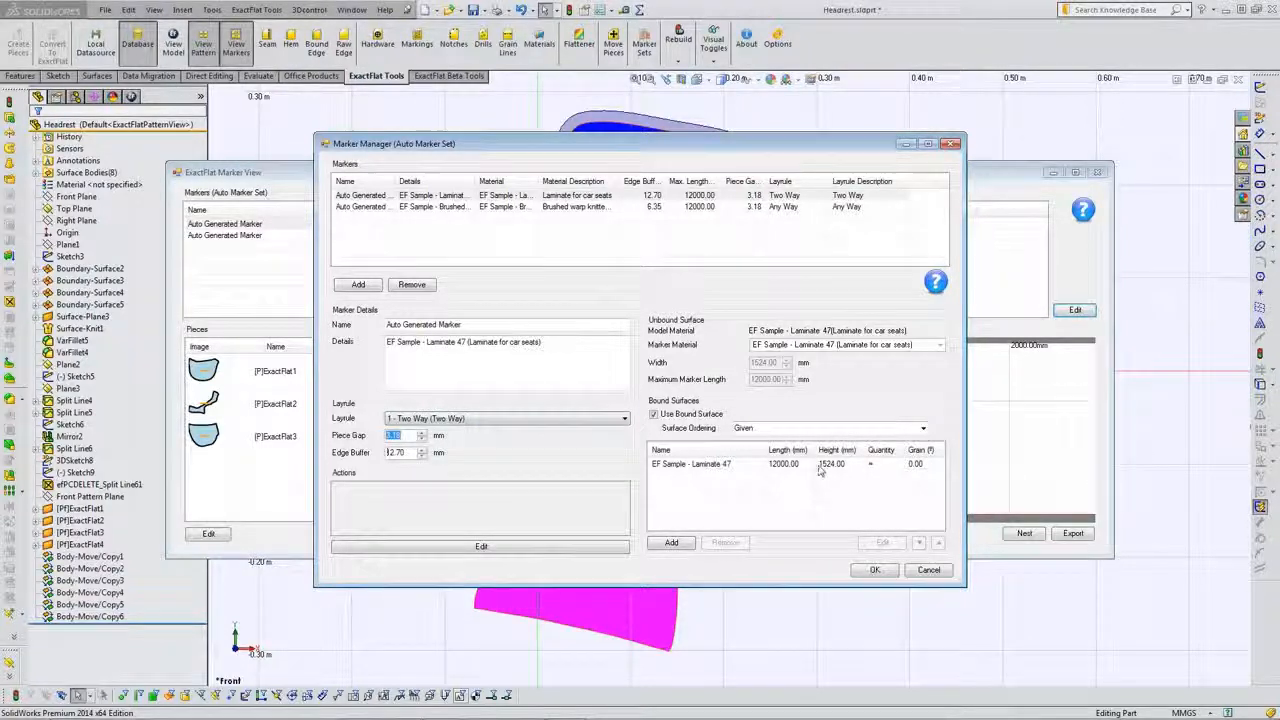
{"action": "left_click", "coordinate": [790, 464]}
{"action": "left_click", "coordinate": [882, 542]}
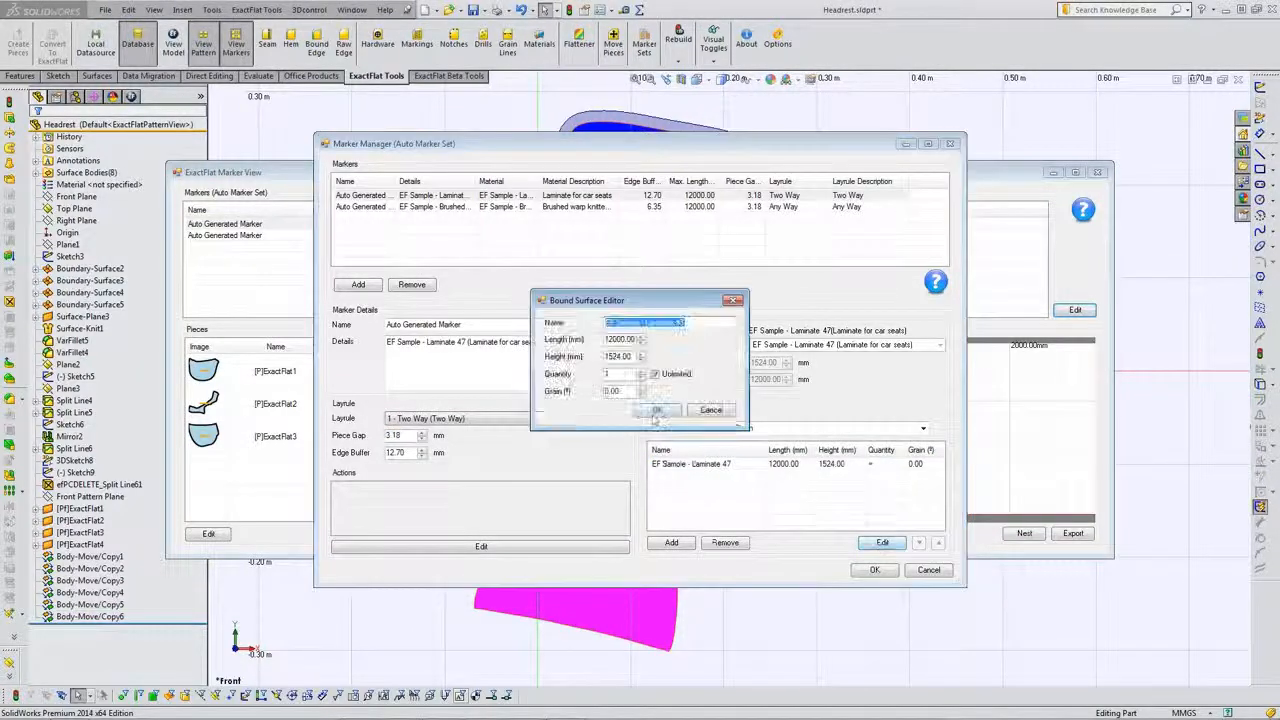
{"action": "left_click_drag", "start_coordinate": [621, 357], "coordinate": [588, 360]}
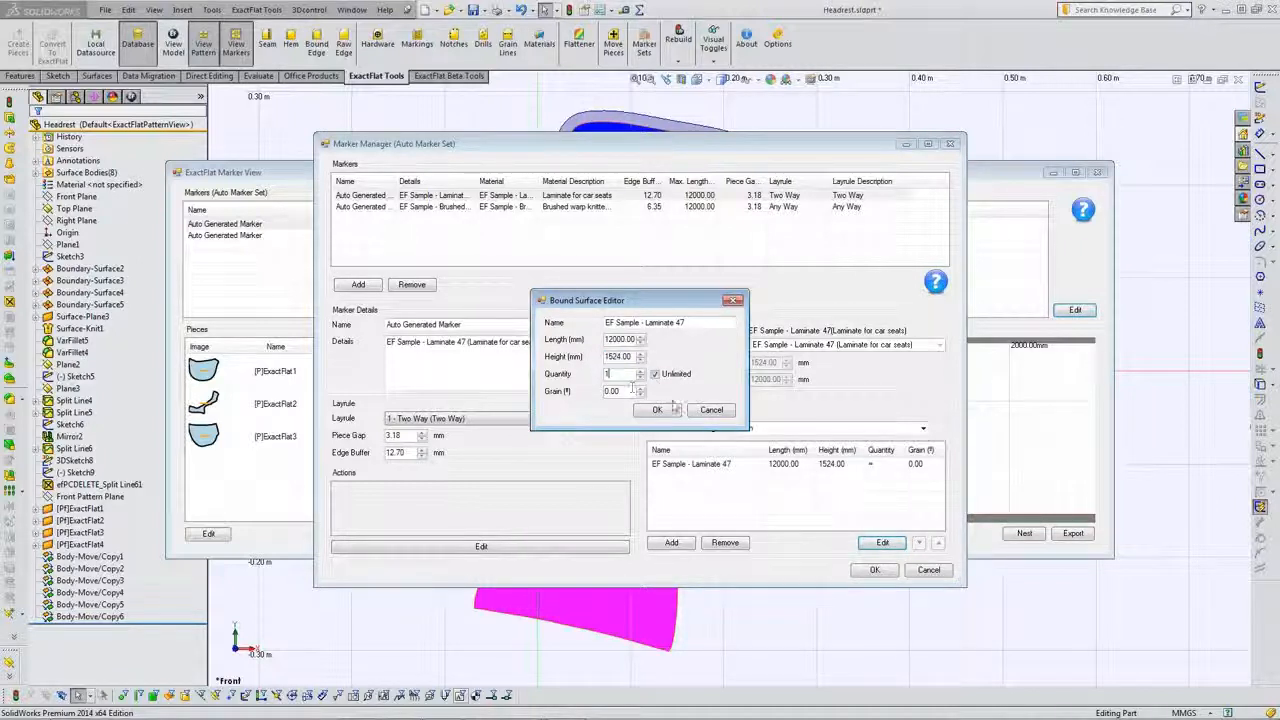
{"action": "left_click", "coordinate": [702, 412]}
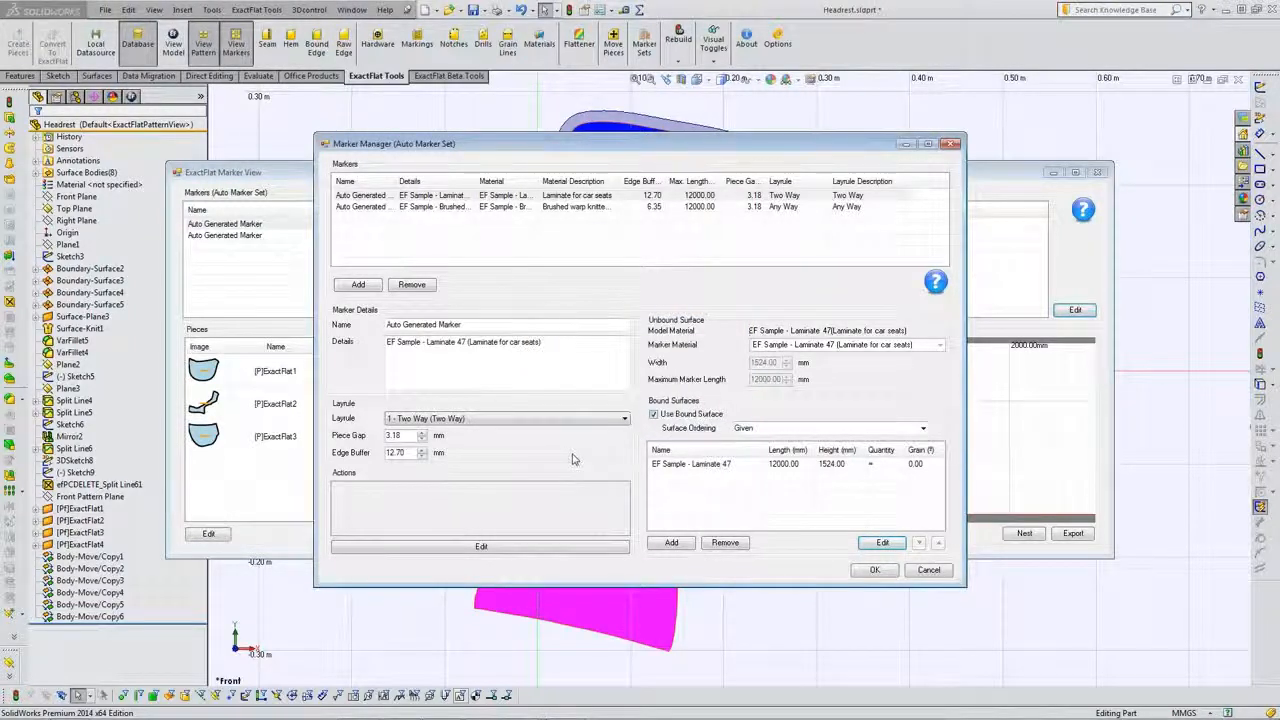
Confirm the marker edits, nest the EF Sample - Laminate 47 marker, stop the run early and accept the nest.
{"action": "left_click", "coordinate": [874, 569]}
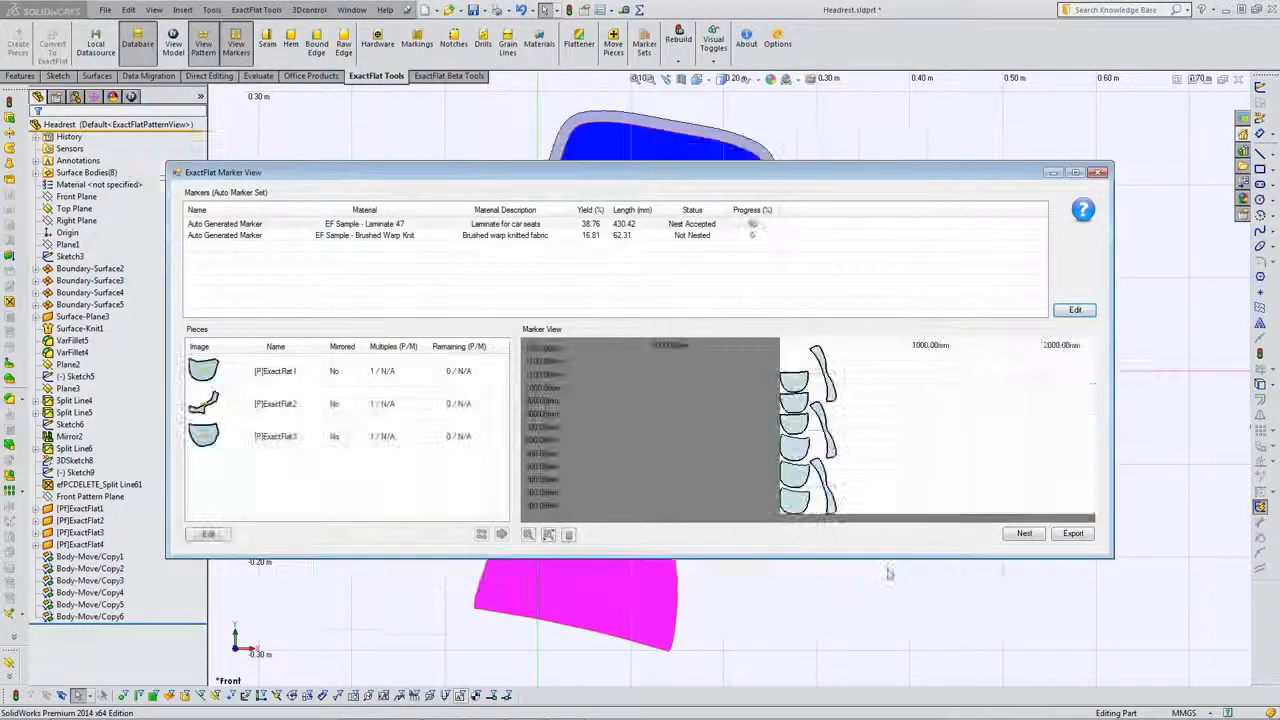
{"action": "left_click", "coordinate": [1022, 533]}
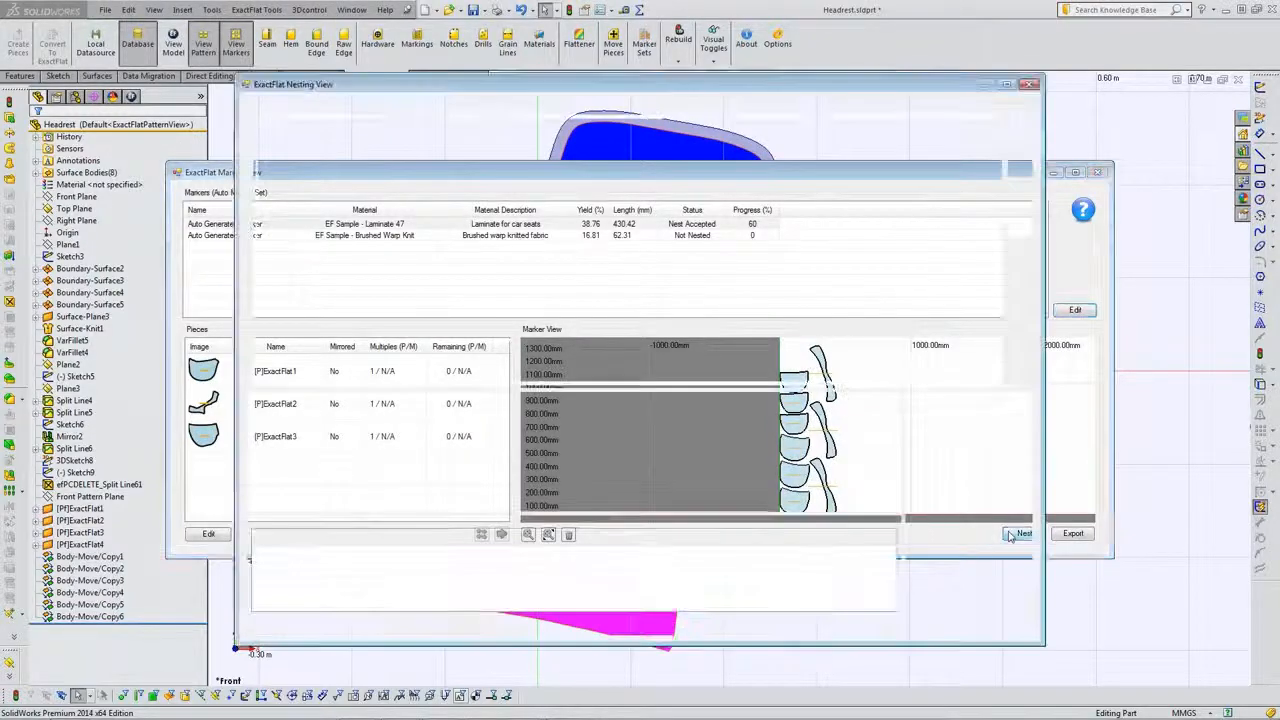
{"action": "left_click", "coordinate": [827, 502]}
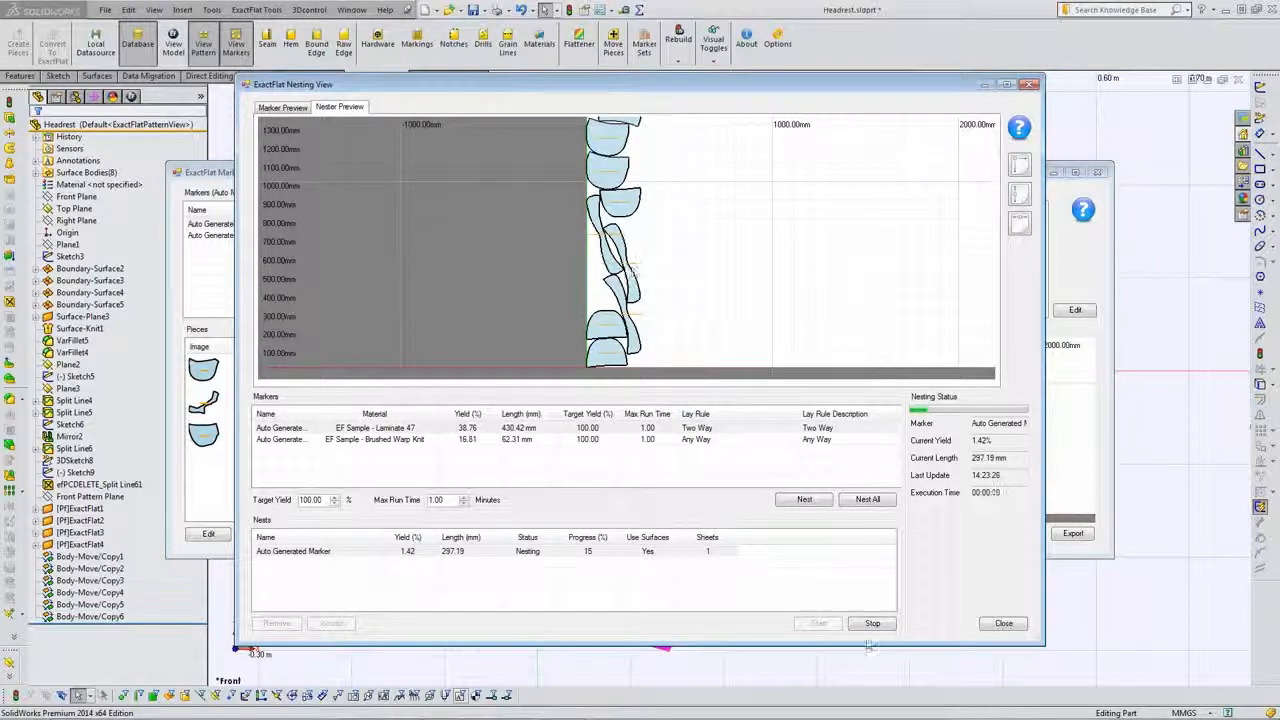
{"action": "left_click", "coordinate": [640, 551]}
{"action": "left_click", "coordinate": [866, 624]}
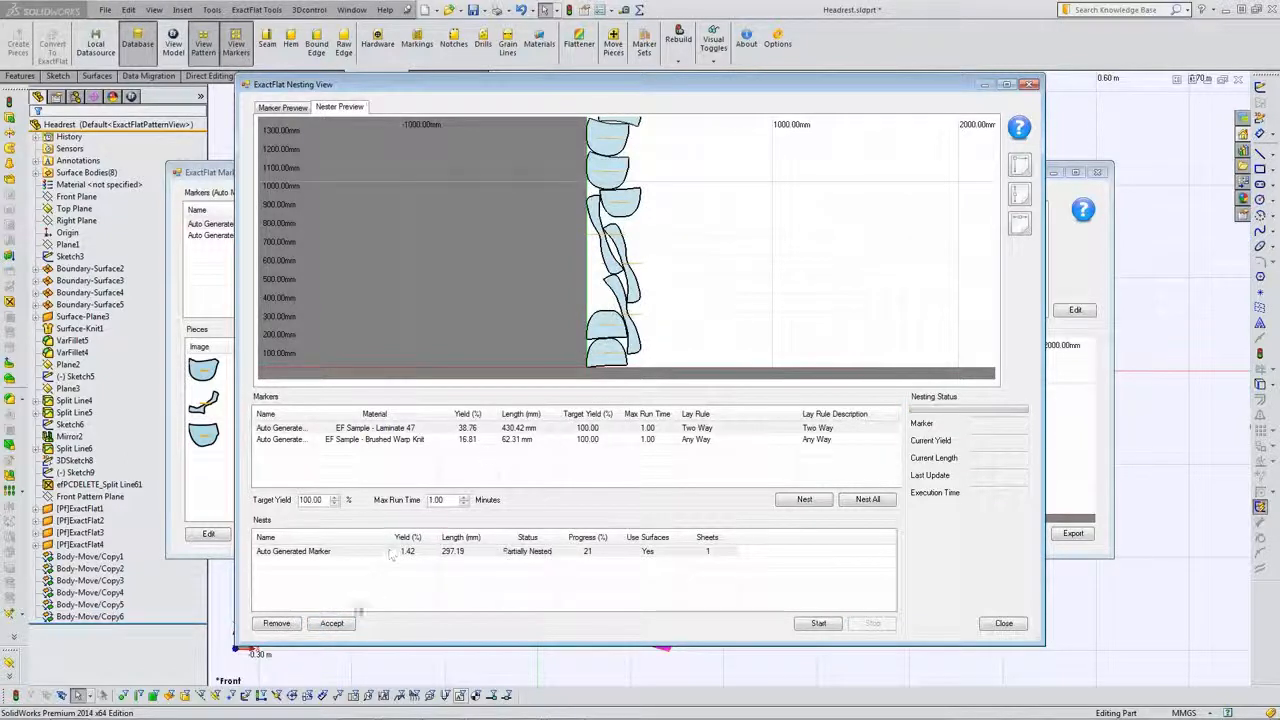
{"action": "left_click", "coordinate": [332, 623]}
{"action": "left_click", "coordinate": [1002, 624]}
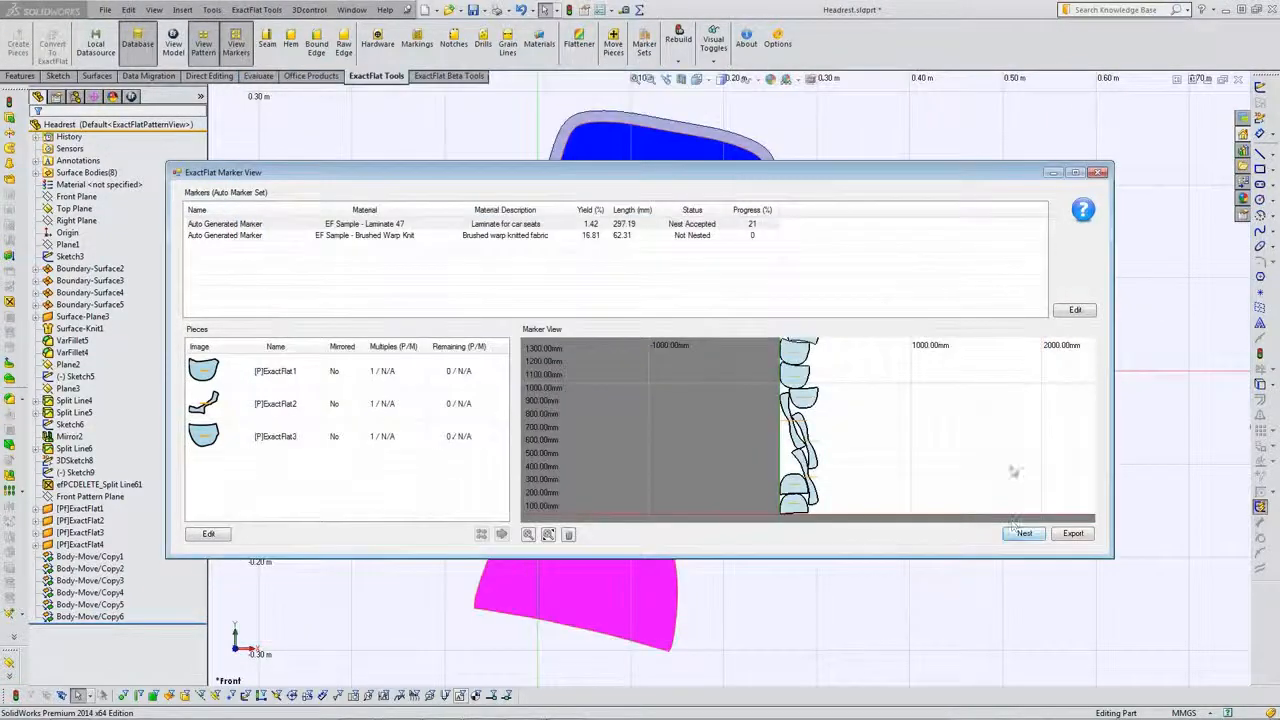
Close the marker view and review the ExactFlat Database Manager's database list before dismissing it.
{"action": "left_click", "coordinate": [1098, 173]}
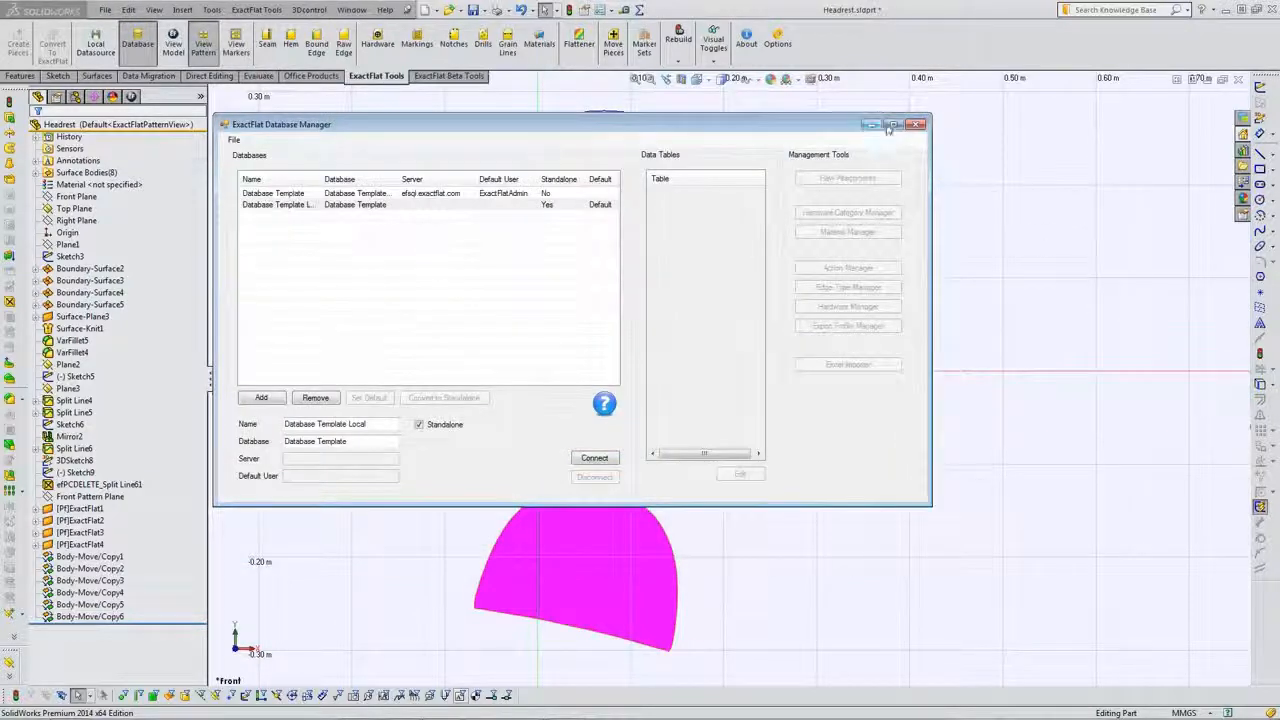
{"action": "left_click", "coordinate": [919, 125]}
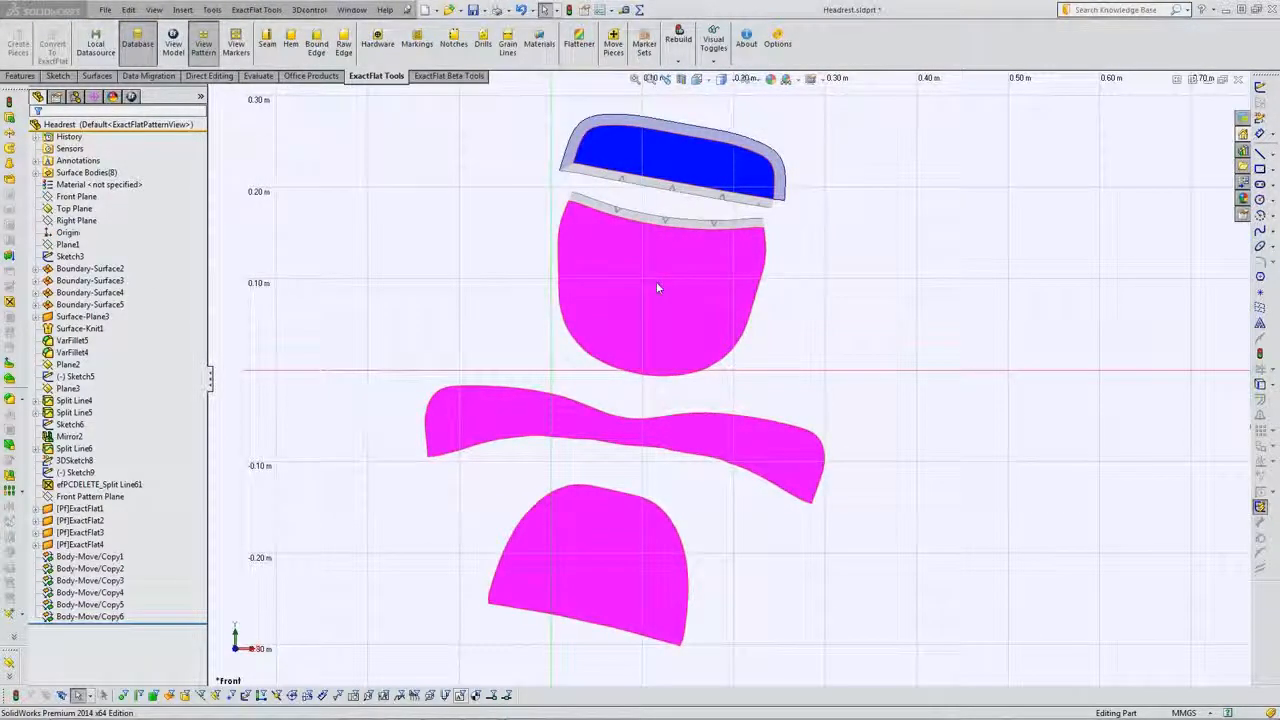
Reopen the marker view, make its window narrower and taller, fit the nest, and place the window beside the pattern pieces.
{"action": "left_click", "coordinate": [238, 47]}
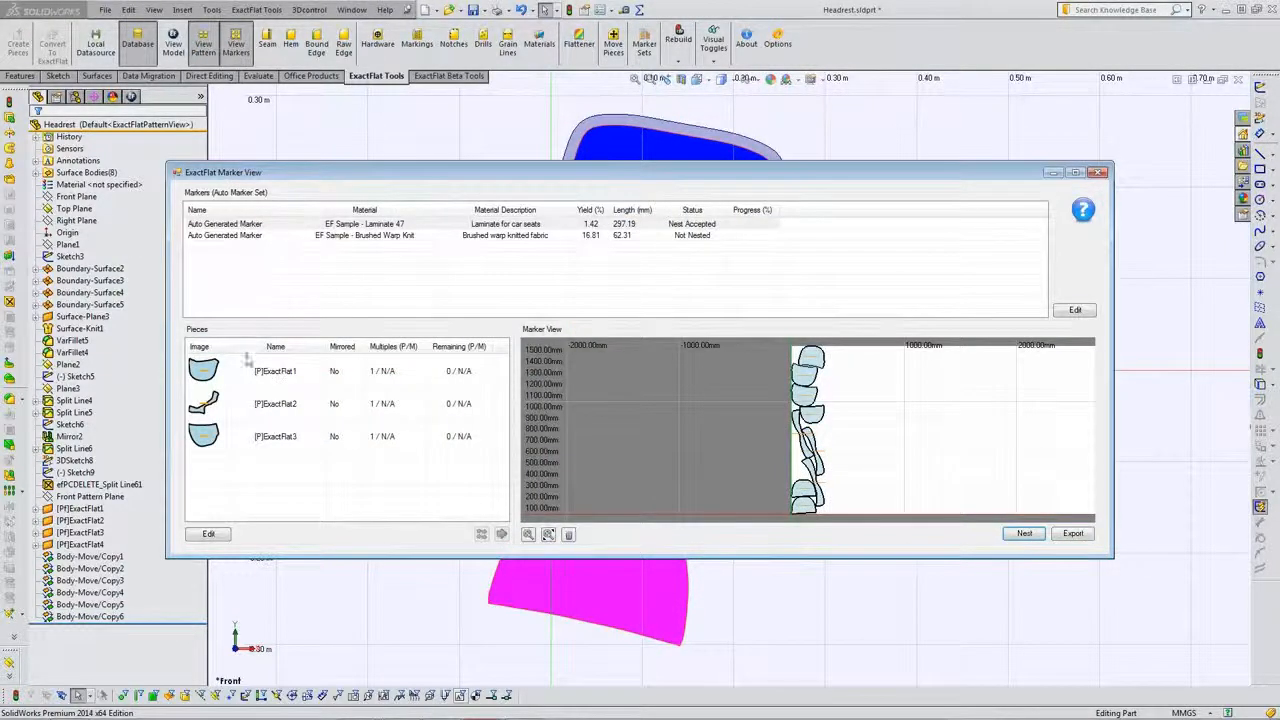
{"action": "left_click_drag", "start_coordinate": [516, 392], "coordinate": [387, 392]}
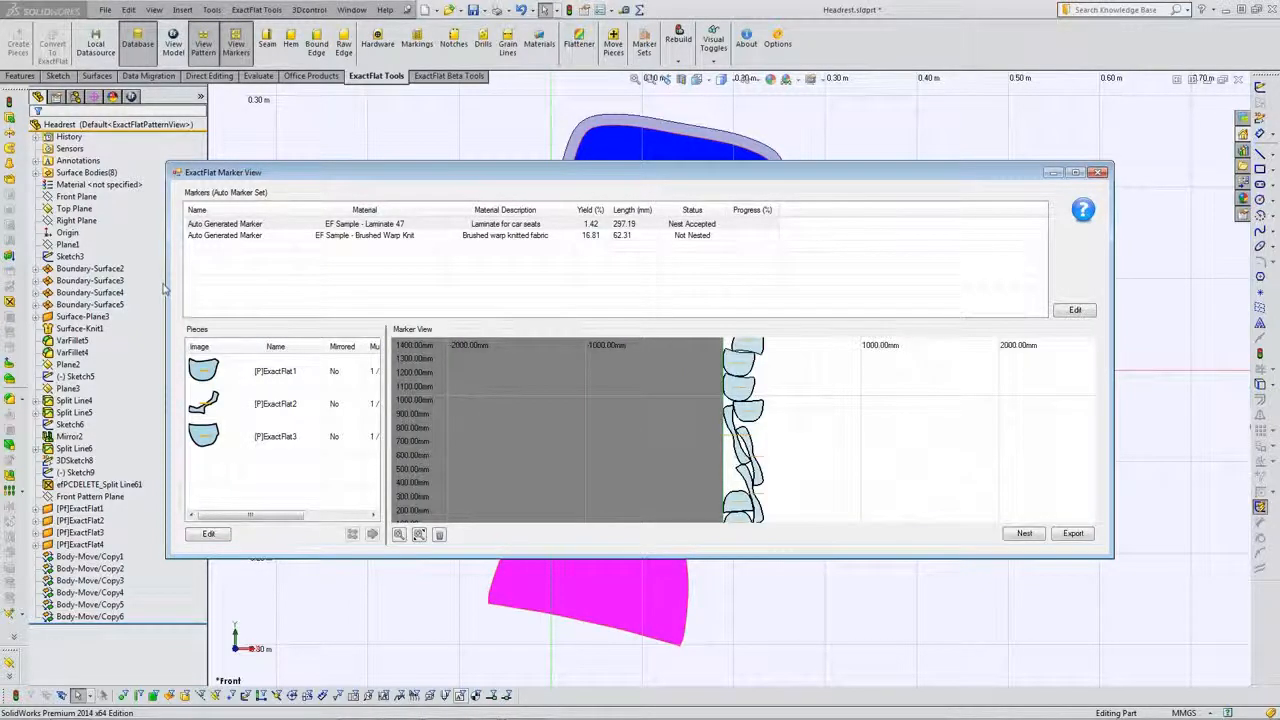
{"action": "left_click_drag", "start_coordinate": [166, 284], "coordinate": [441, 300]}
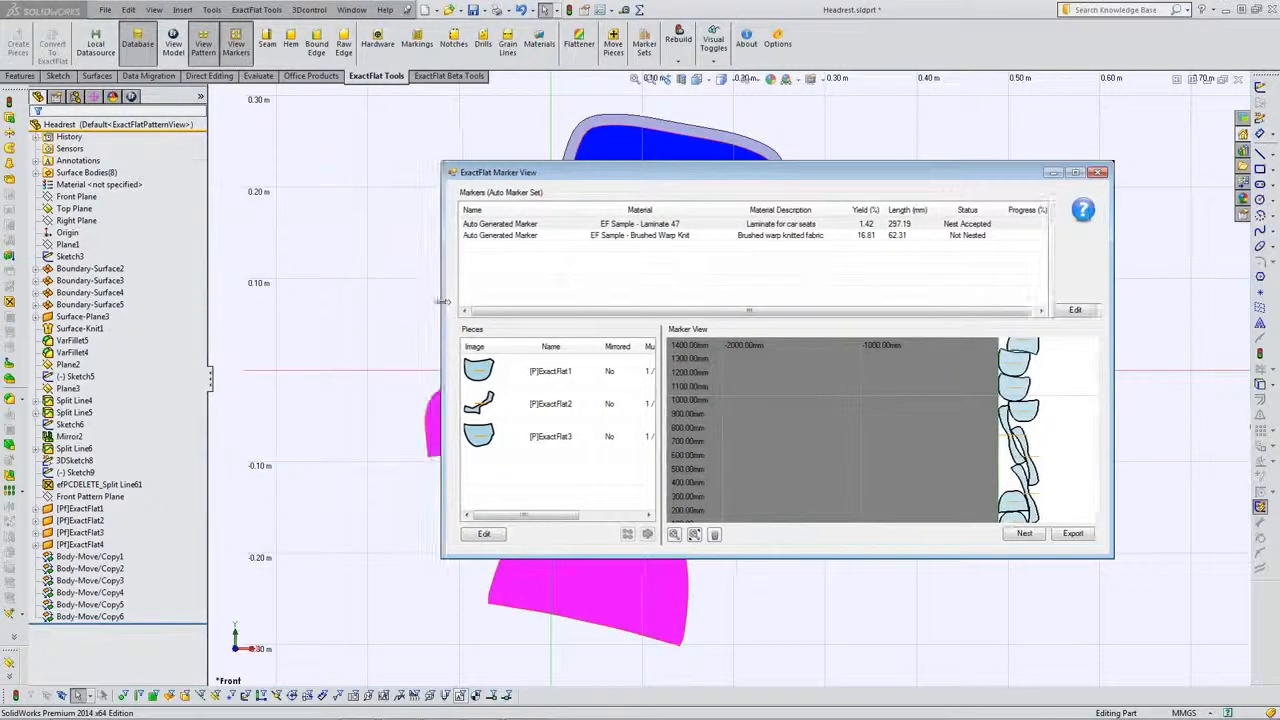
{"action": "left_click", "coordinate": [694, 535]}
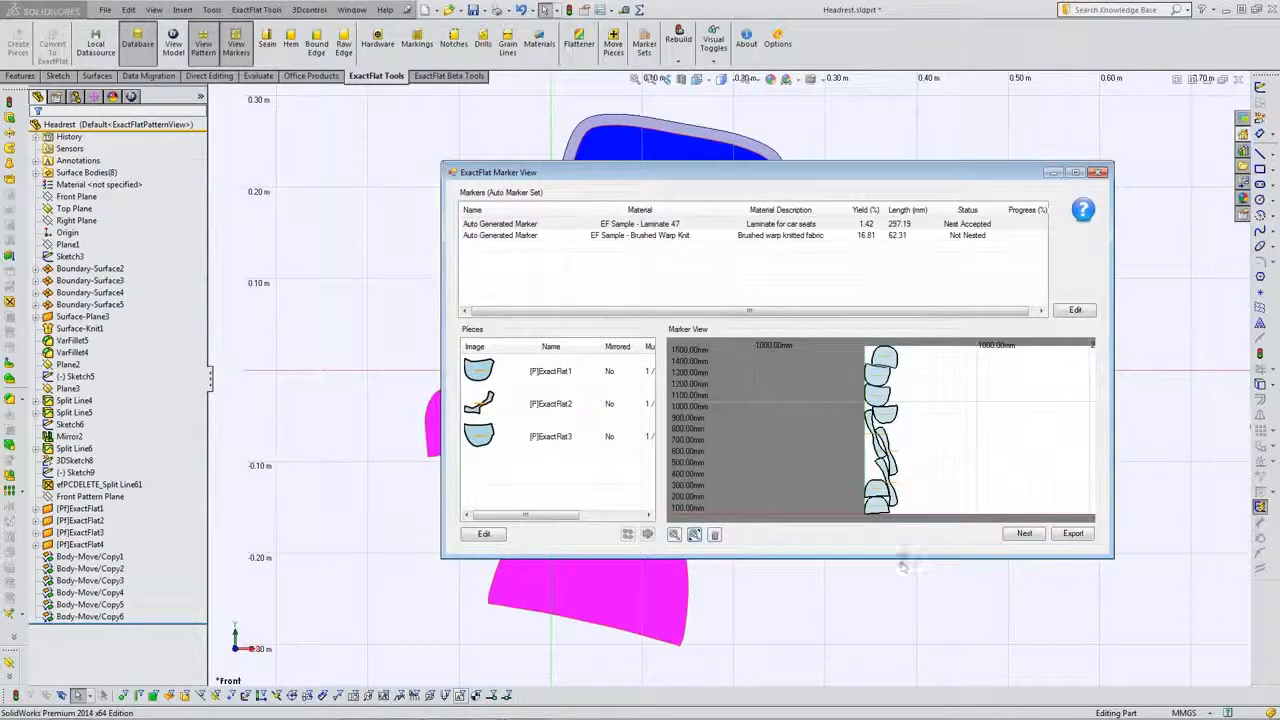
{"action": "left_click_drag", "start_coordinate": [903, 557], "coordinate": [901, 652]}
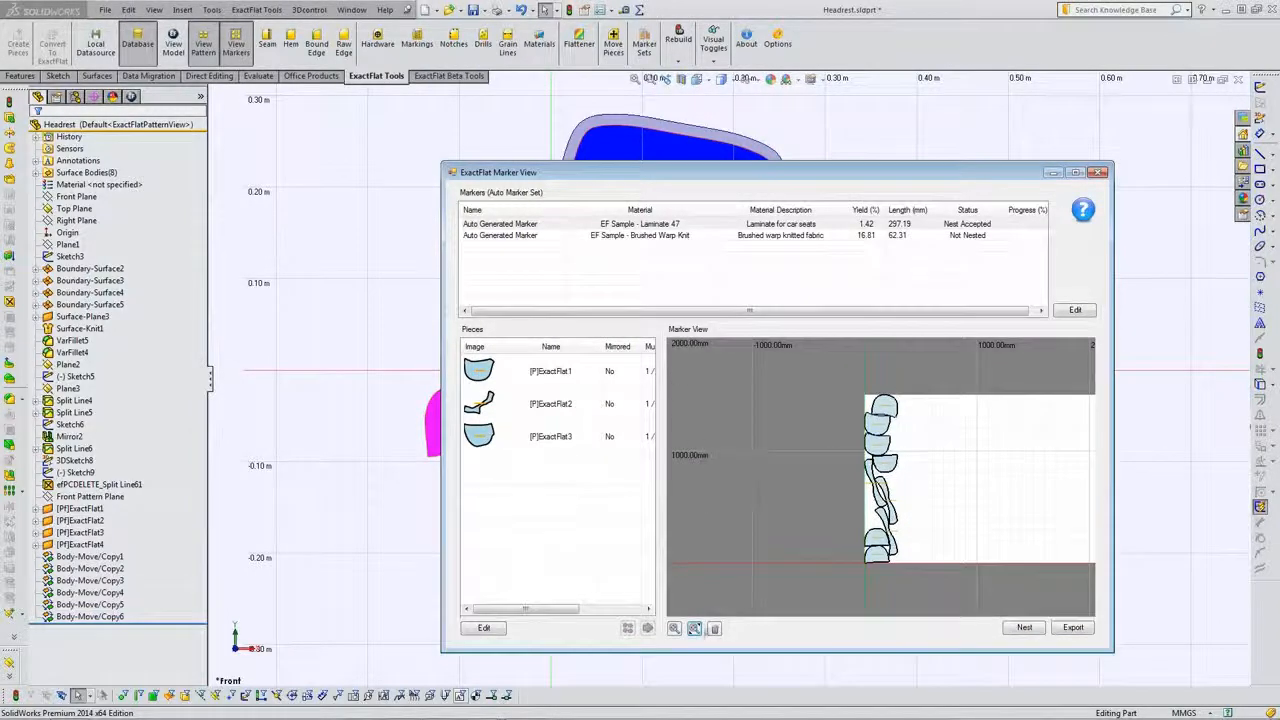
{"action": "left_click", "coordinate": [694, 628]}
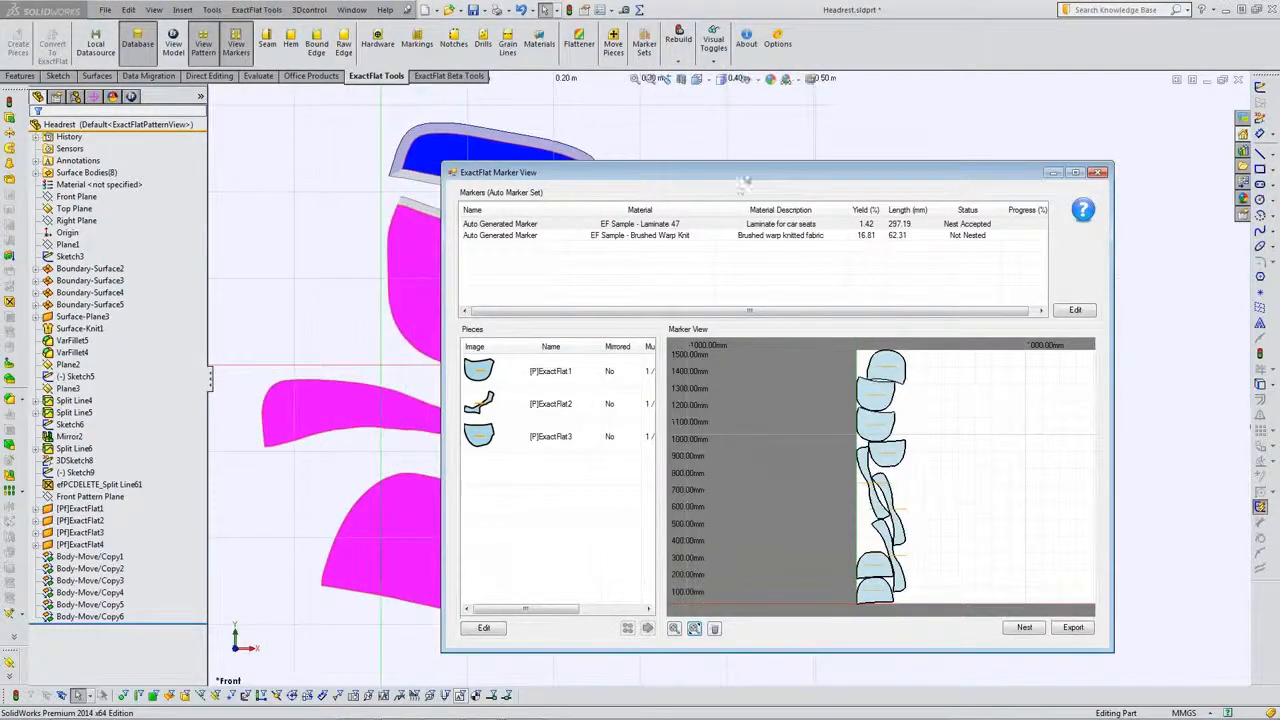
{"action": "left_click_drag", "start_coordinate": [749, 174], "coordinate": [875, 140]}
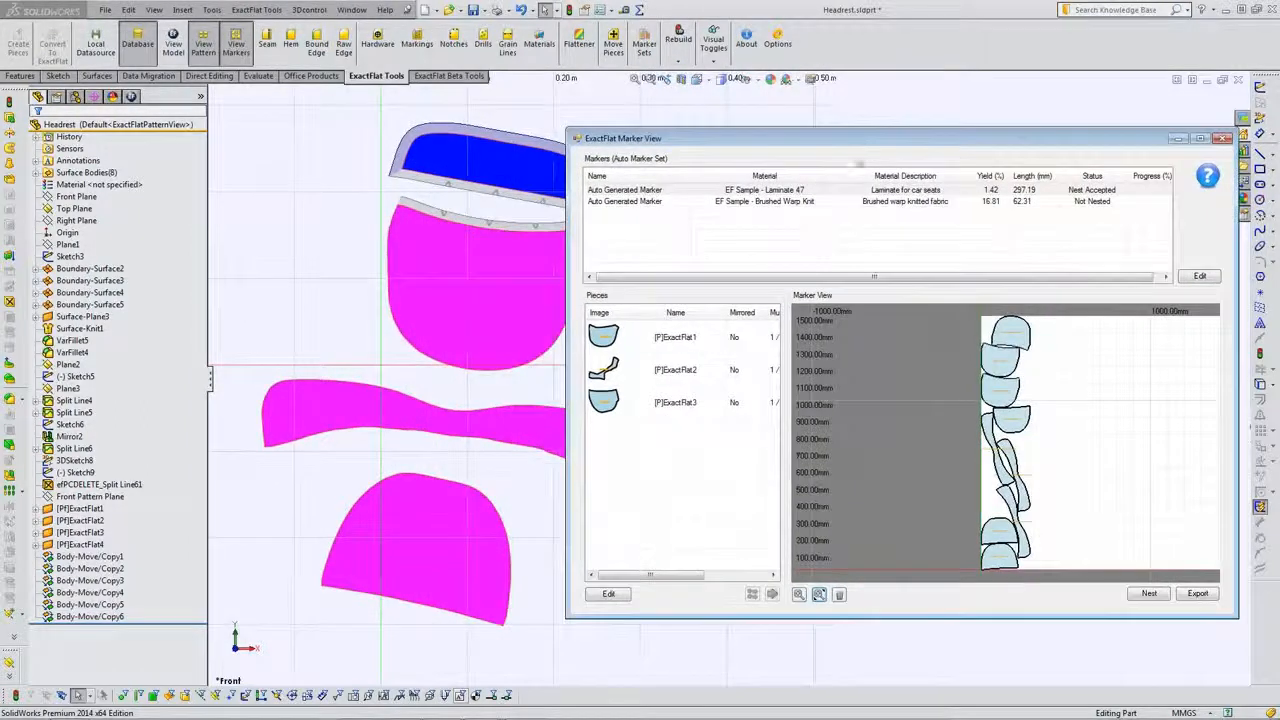
Reposition curved strips and two rounded pieces by hand on the EF Sample - Laminate 47 marker, spacing them apart.
{"action": "left_click", "coordinate": [480, 428]}
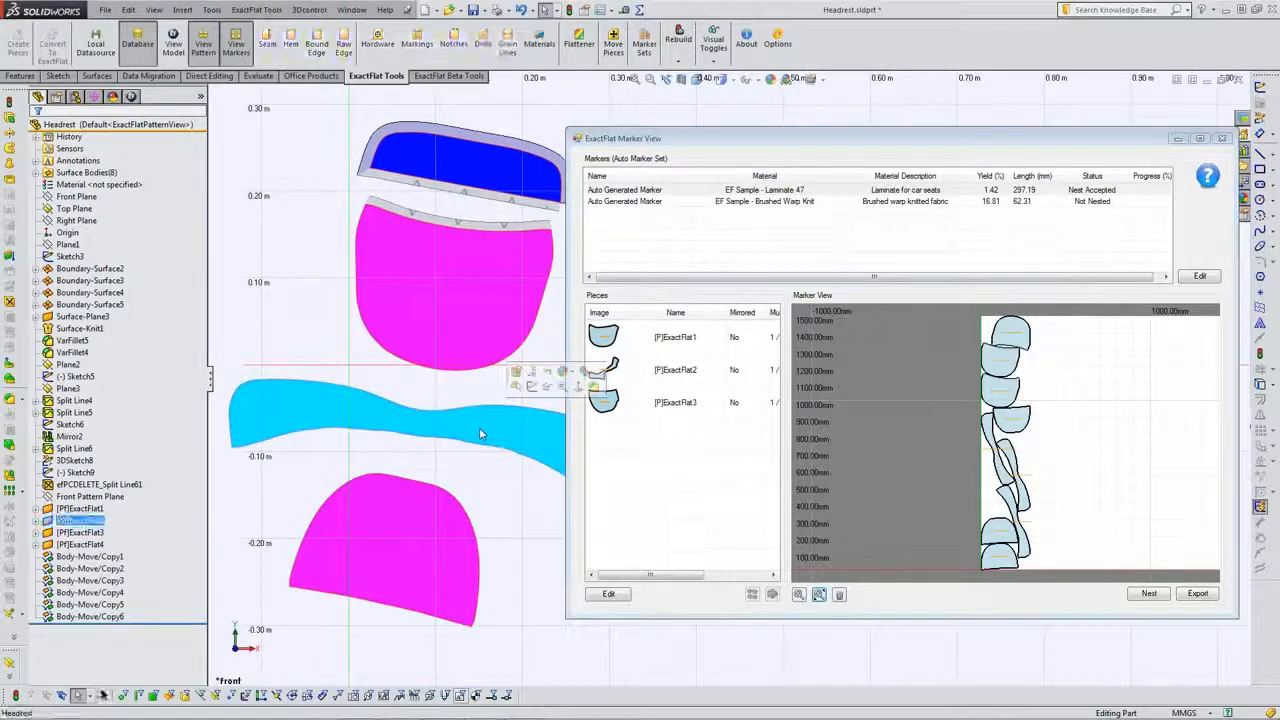
{"action": "left_click", "coordinate": [999, 459]}
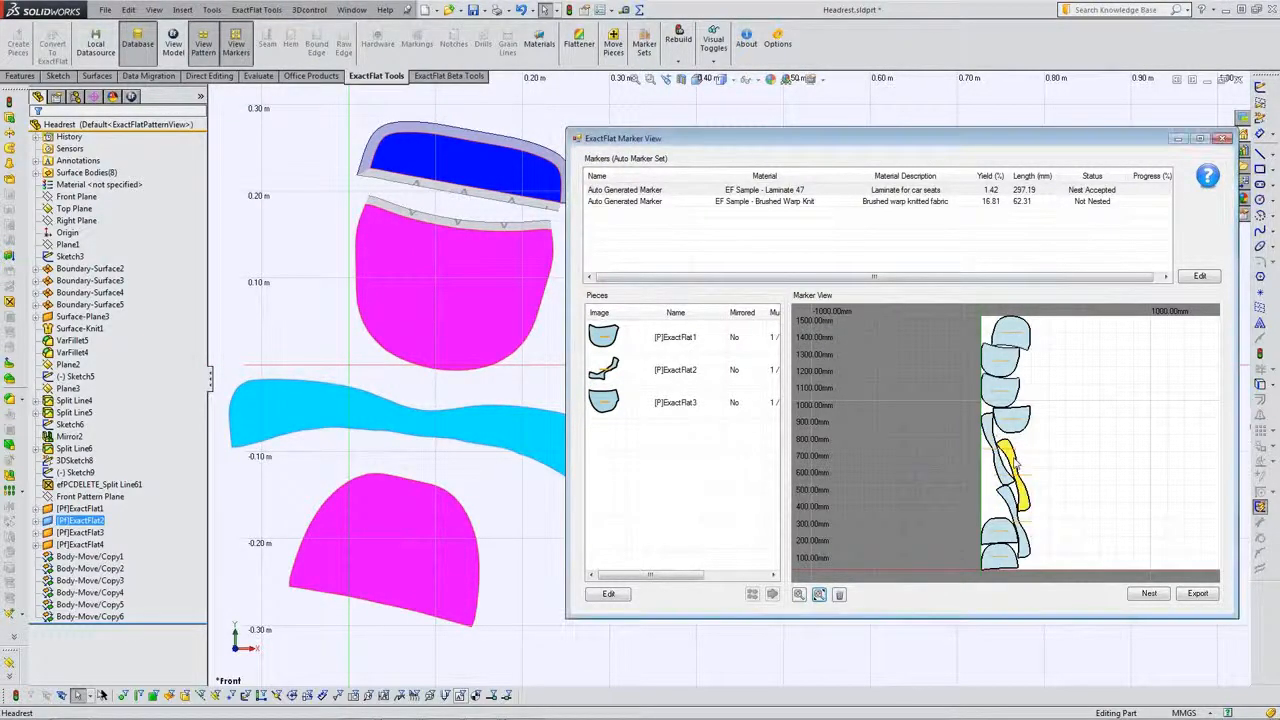
{"action": "mouse_move", "coordinate": [1010, 462]}
{"action": "left_mouse_down"}
{"action": "mouse_move", "coordinate": [1045, 478]}
{"action": "mouse_move", "coordinate": [1035, 510]}
{"action": "mouse_move", "coordinate": [1014, 478]}
{"action": "mouse_move", "coordinate": [1092, 530]}
{"action": "mouse_move", "coordinate": [1088, 544]}
{"action": "left_mouse_up"}
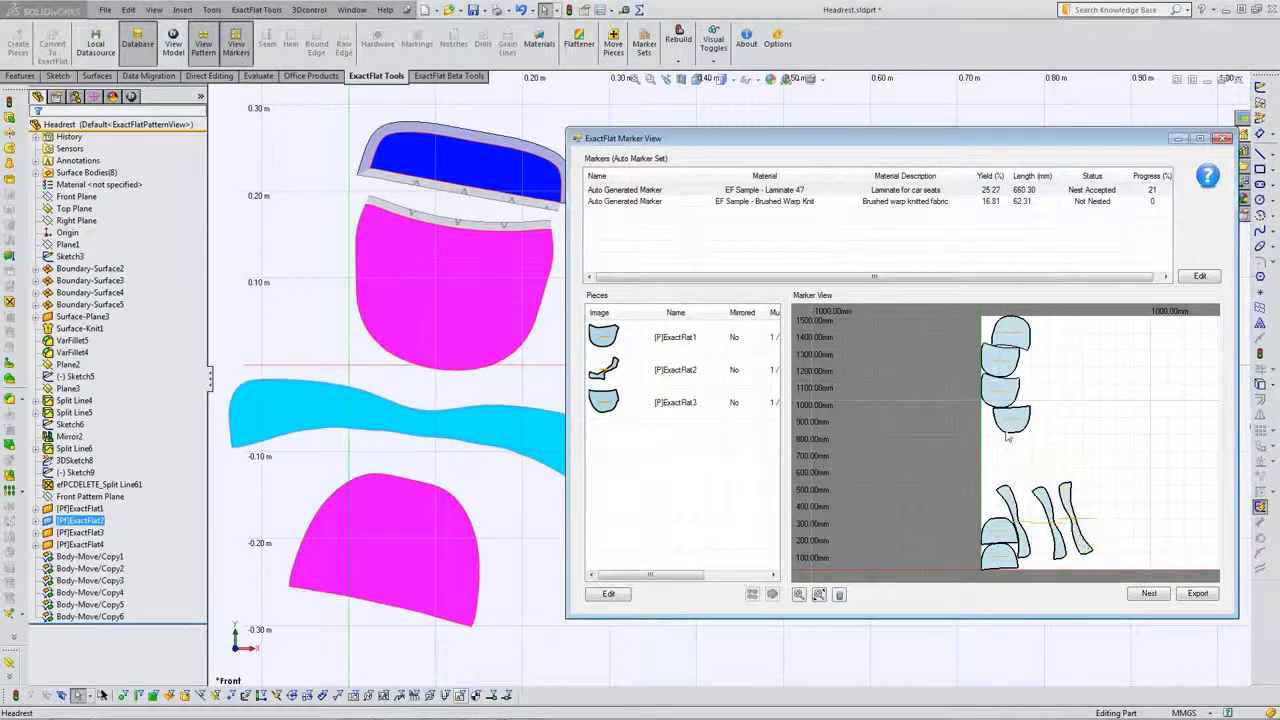
{"action": "left_click_drag", "start_coordinate": [1010, 430], "coordinate": [1006, 463]}
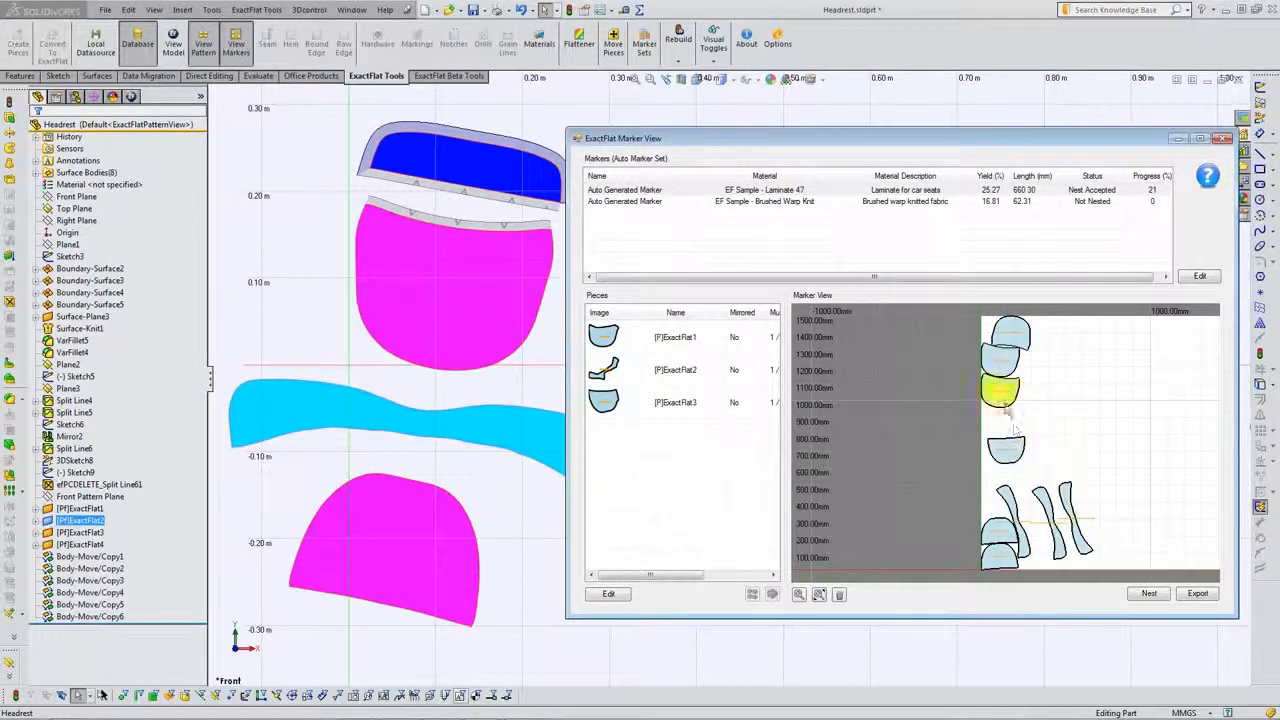
{"action": "left_click_drag", "start_coordinate": [1007, 405], "coordinate": [1012, 425]}
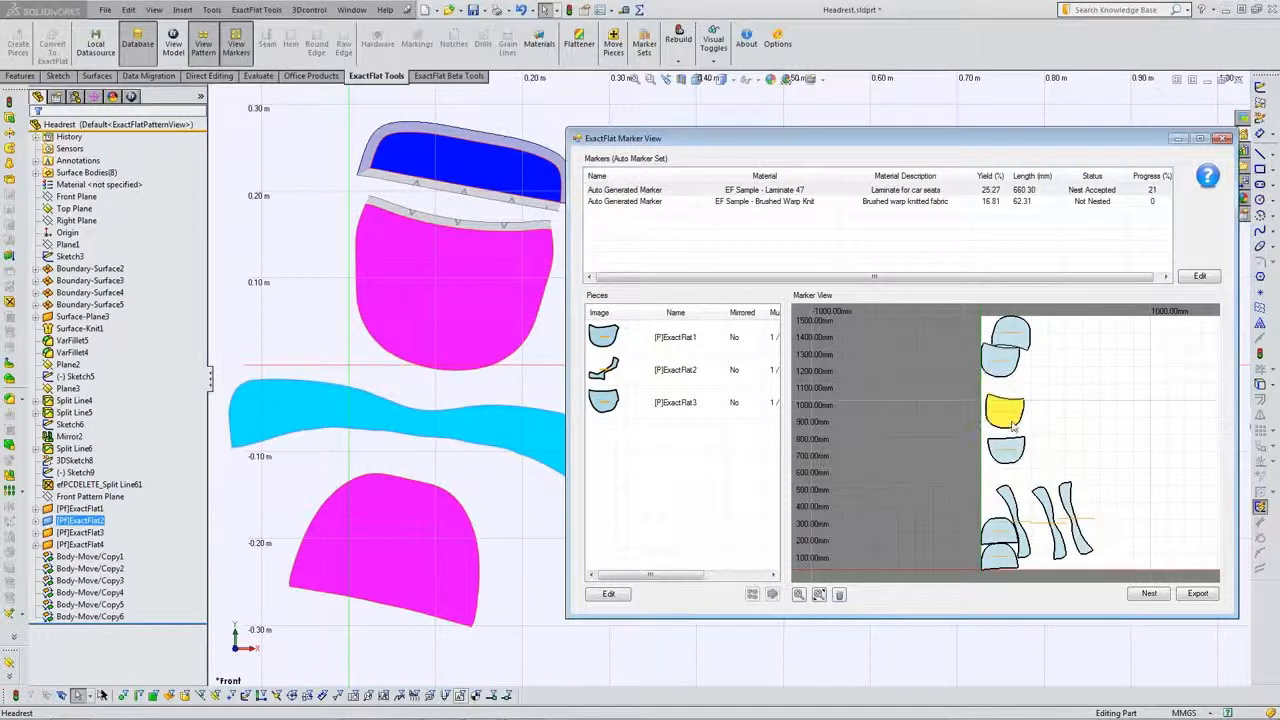
Sketch a sloping line about 60 mm long on the right half of the long curved pattern piece and exit the sketch.
{"action": "left_click", "coordinate": [486, 426]}
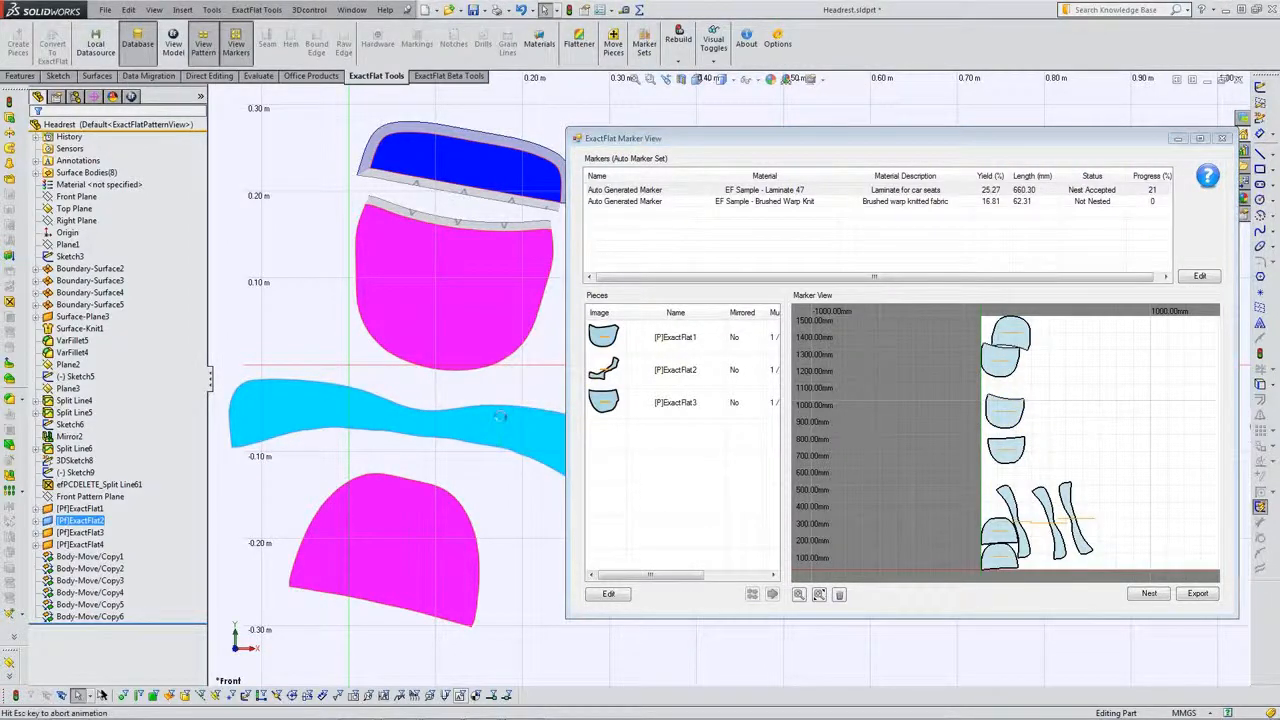
{"action": "left_click", "coordinate": [515, 378]}
{"action": "scroll", "coordinate": [475, 361], "scroll_direction": "up", "scroll_amount": 1}
{"action": "middle_click_drag", "start_coordinate": [490, 370], "coordinate": [225, 380], "text": "ctrl"}
{"action": "left_click", "coordinate": [88, 29]}
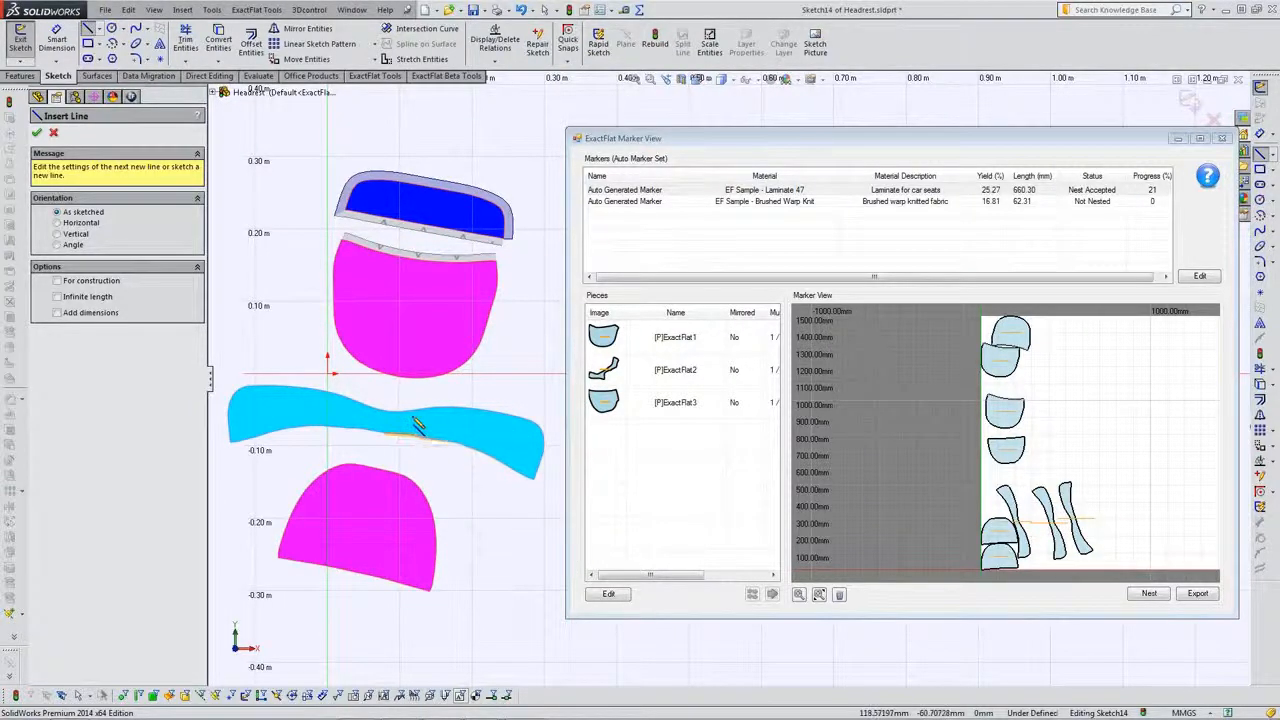
{"action": "left_click", "coordinate": [458, 425]}
{"action": "left_click", "coordinate": [500, 435]}
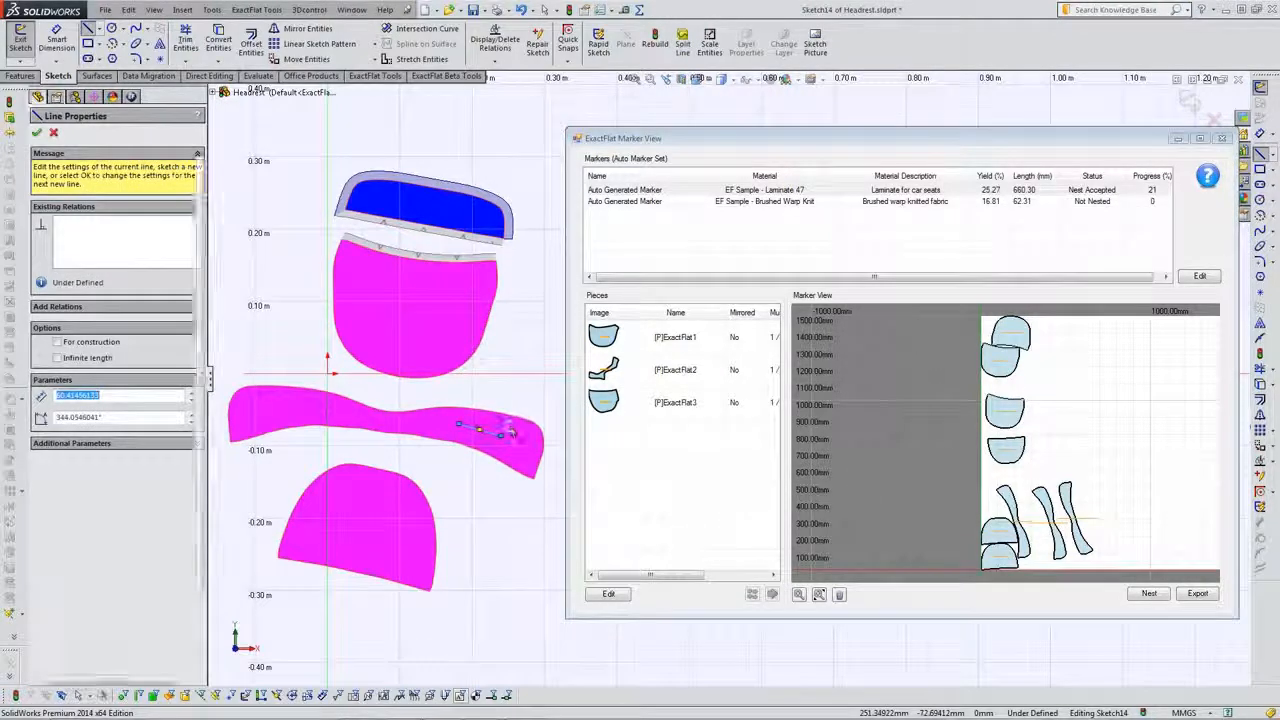
{"action": "key", "text": "Escape"}
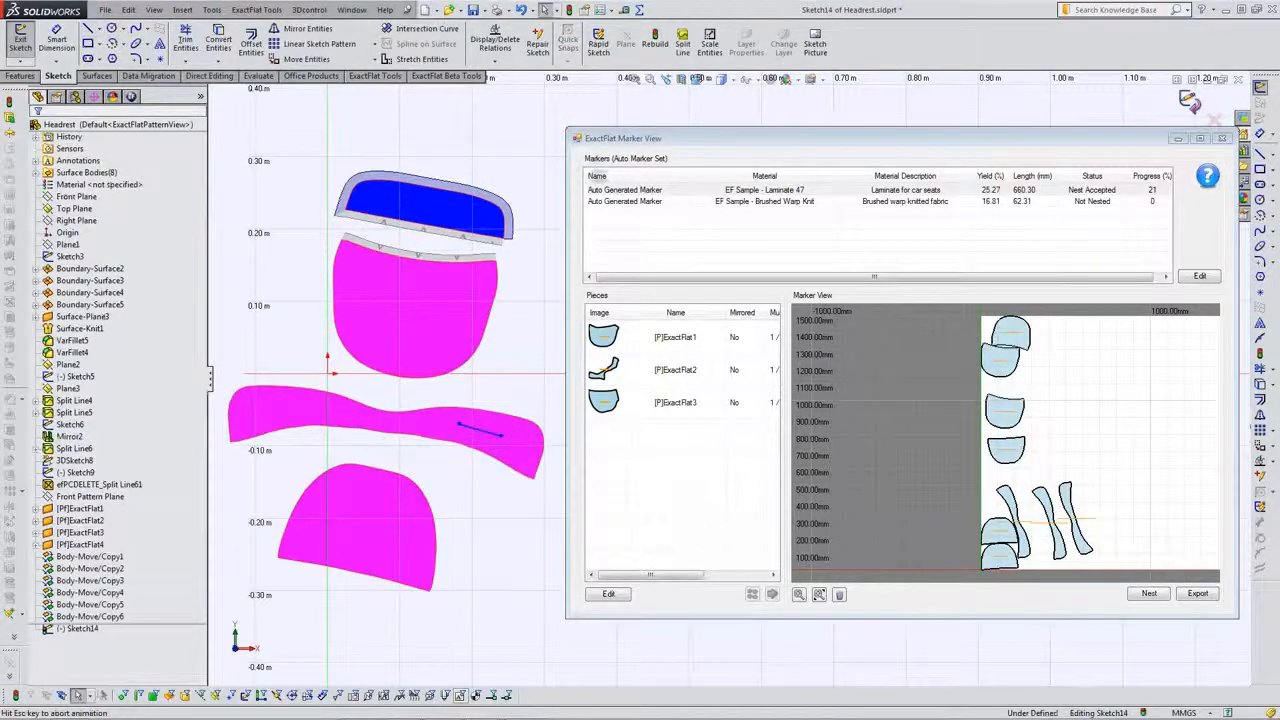
{"action": "left_click", "coordinate": [1189, 101]}
Define the sketched line as the long curved piece's grain line, with no piece origin and the default colour.
{"action": "left_click", "coordinate": [376, 76]}
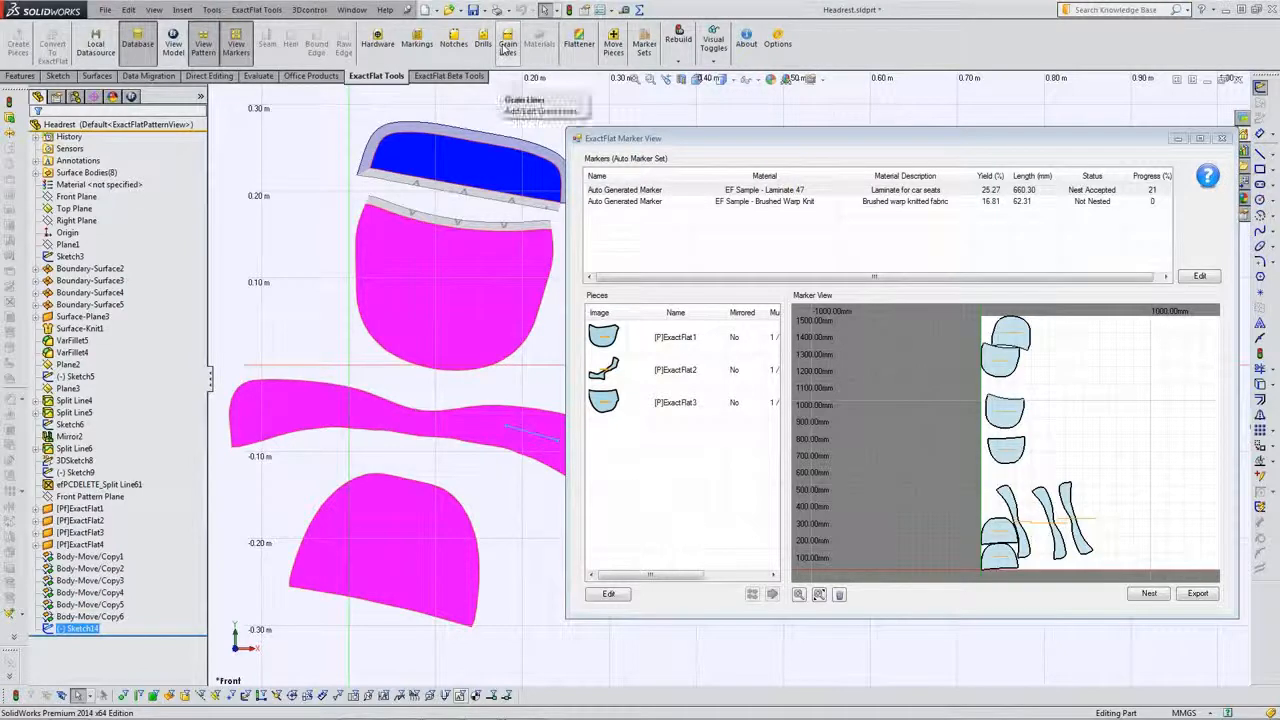
{"action": "left_click", "coordinate": [507, 48]}
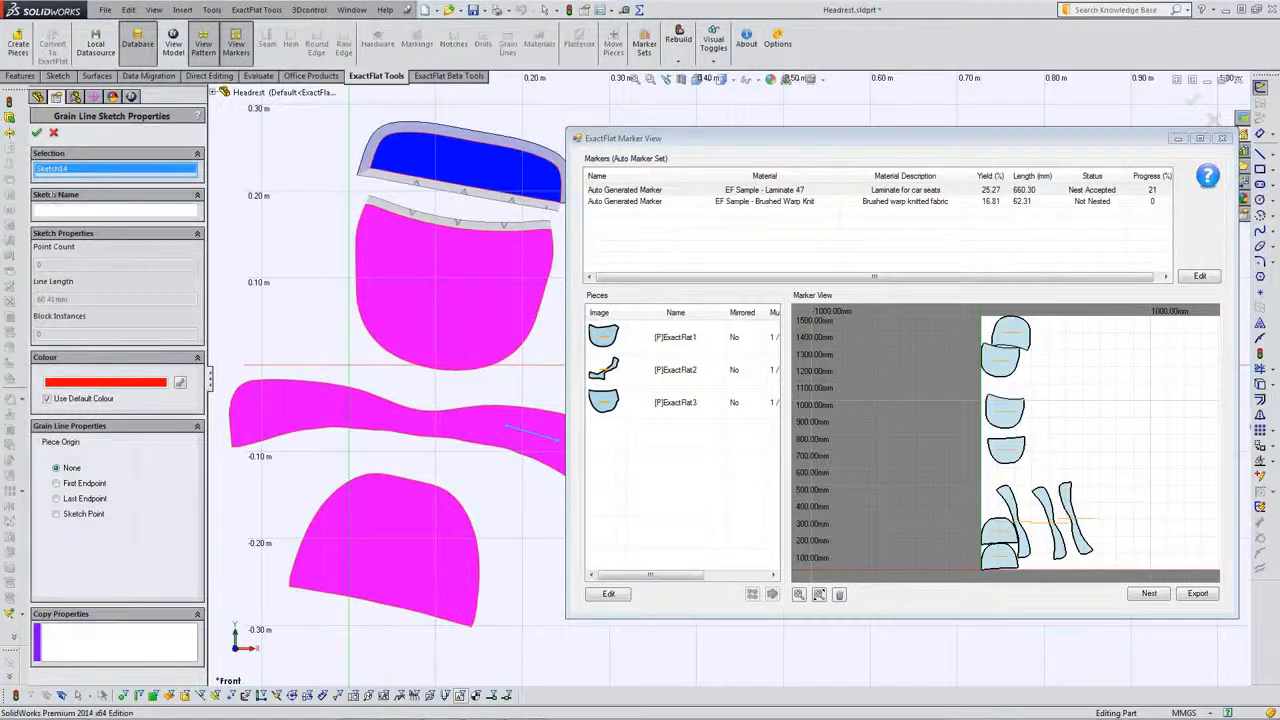
{"action": "left_click", "coordinate": [36, 132]}
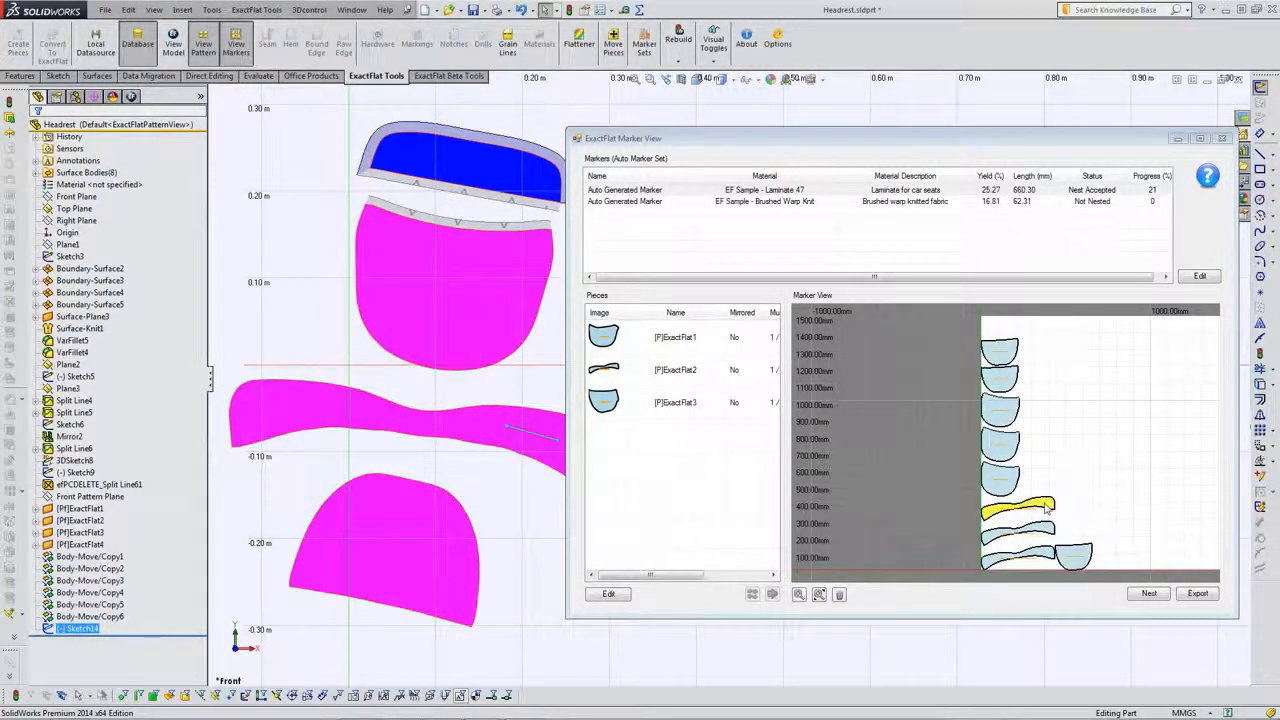
Nest the EF Sample - Laminate 47 marker with the new grain line, stop the run early and accept the nest.
{"action": "left_click", "coordinate": [1149, 593]}
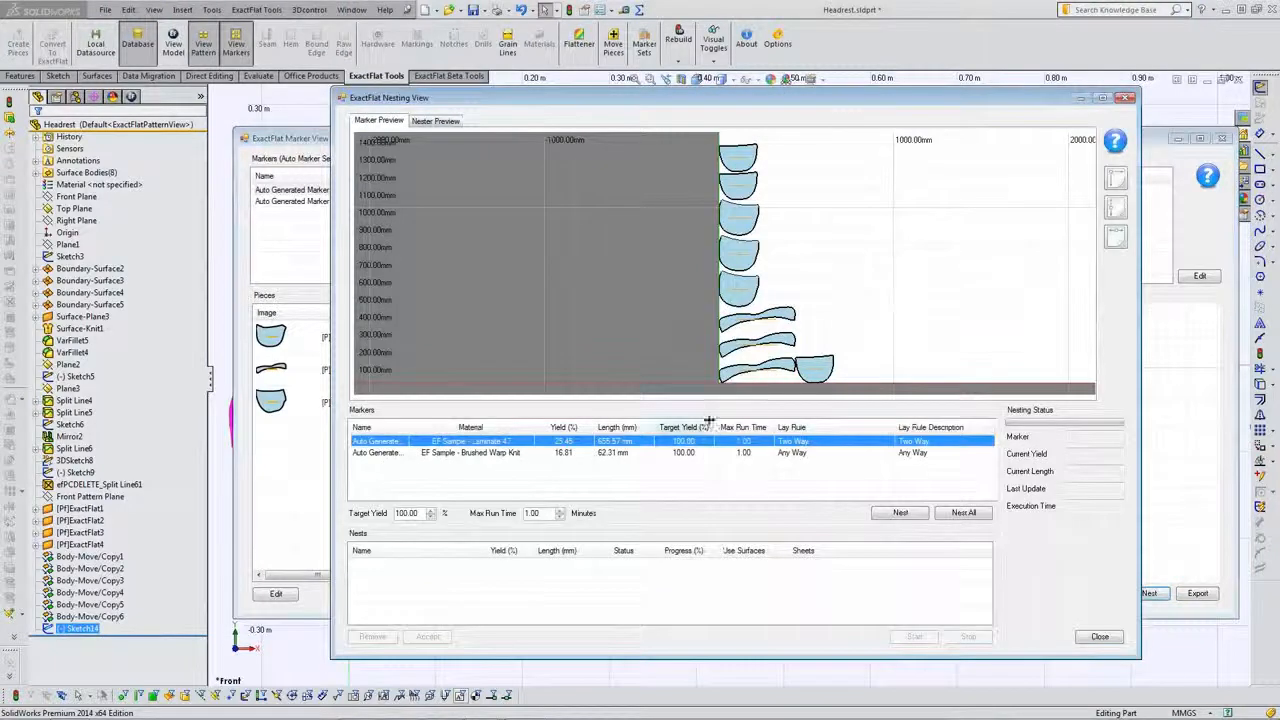
{"action": "left_click", "coordinate": [900, 514]}
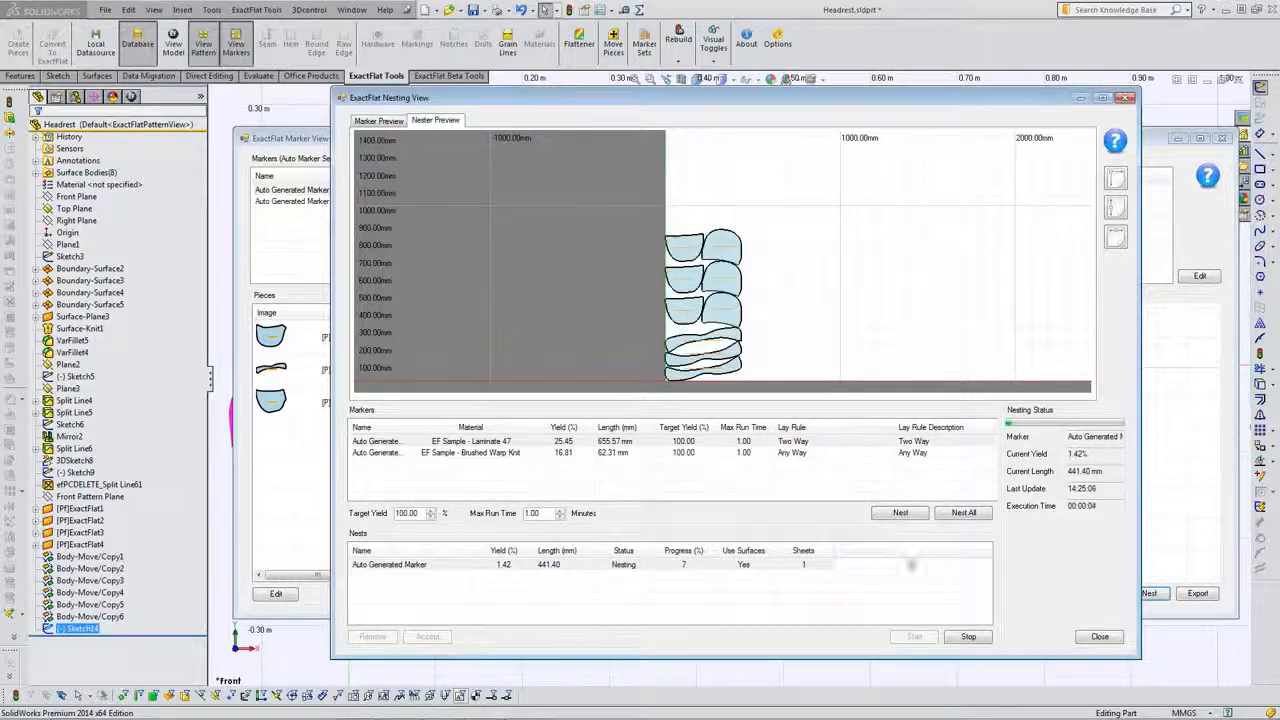
{"action": "left_click", "coordinate": [968, 636]}
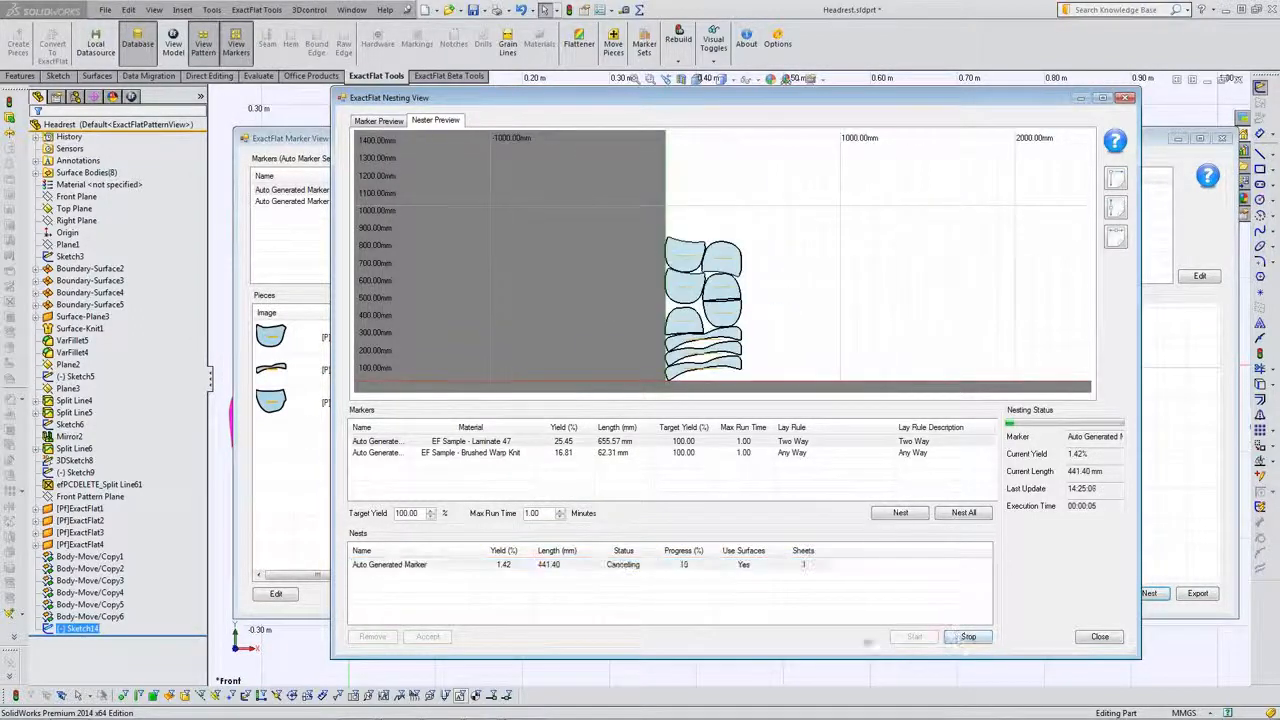
{"action": "left_click", "coordinate": [429, 637]}
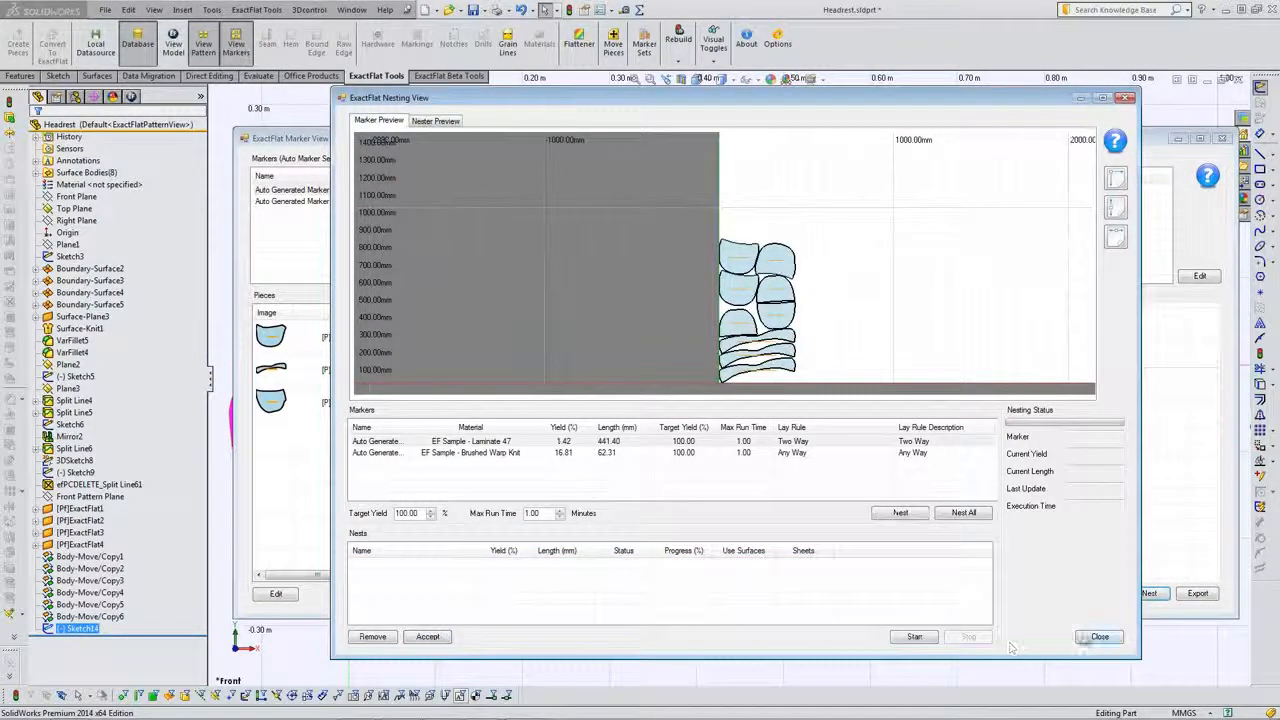
{"action": "left_click", "coordinate": [1095, 637]}
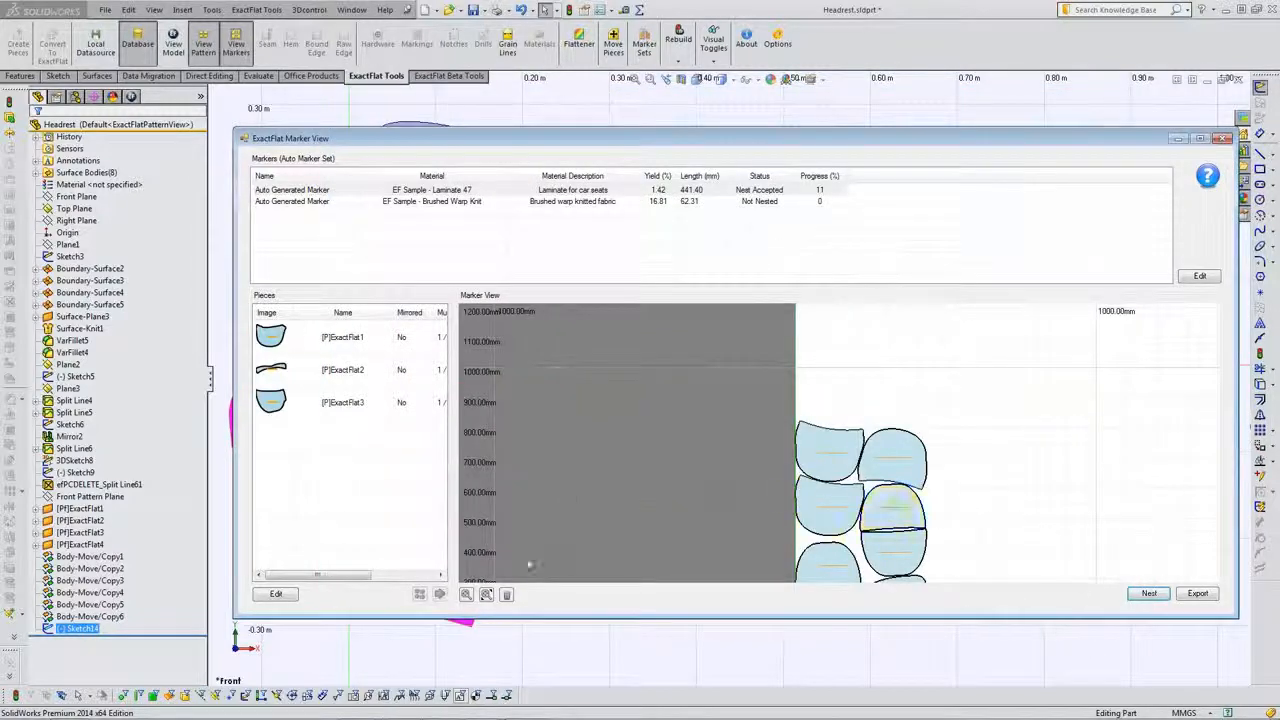
{"action": "left_click", "coordinate": [486, 594]}
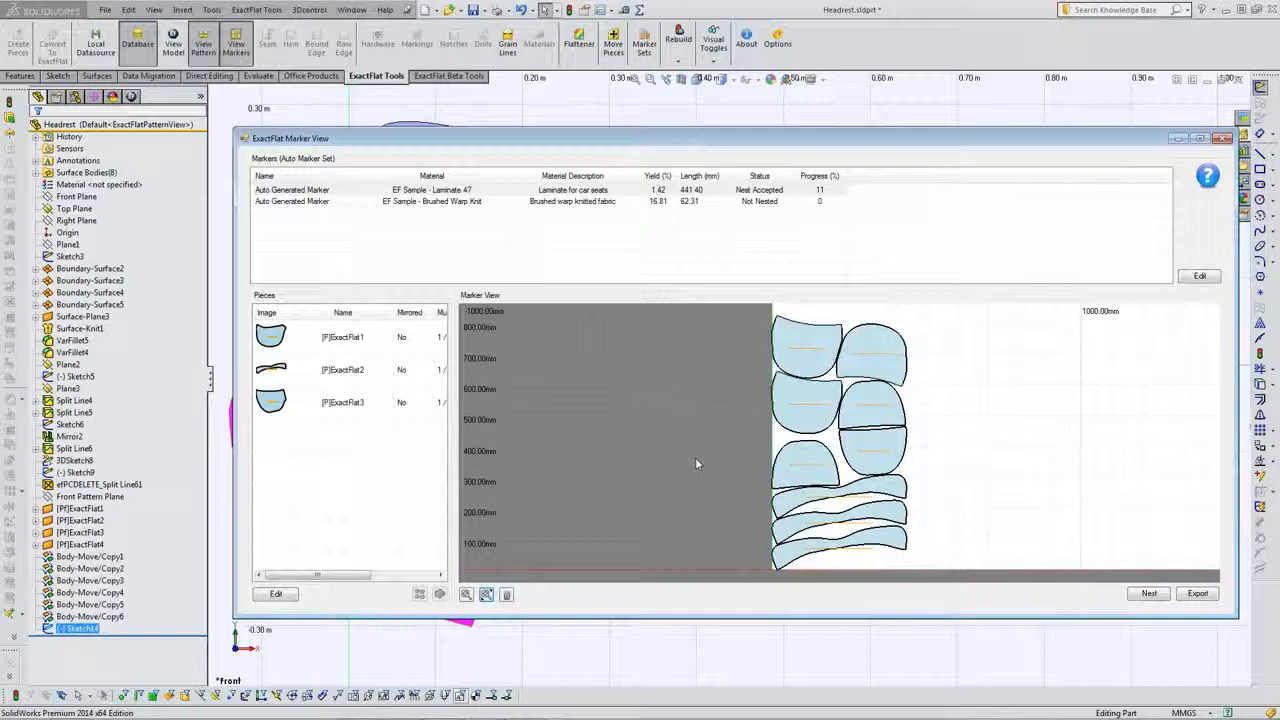
Review the ASTM 6673-10 DXF export profile for the EF Sample - Laminate 47 marker and leave the marker view without exporting.
{"action": "left_click", "coordinate": [686, 188]}
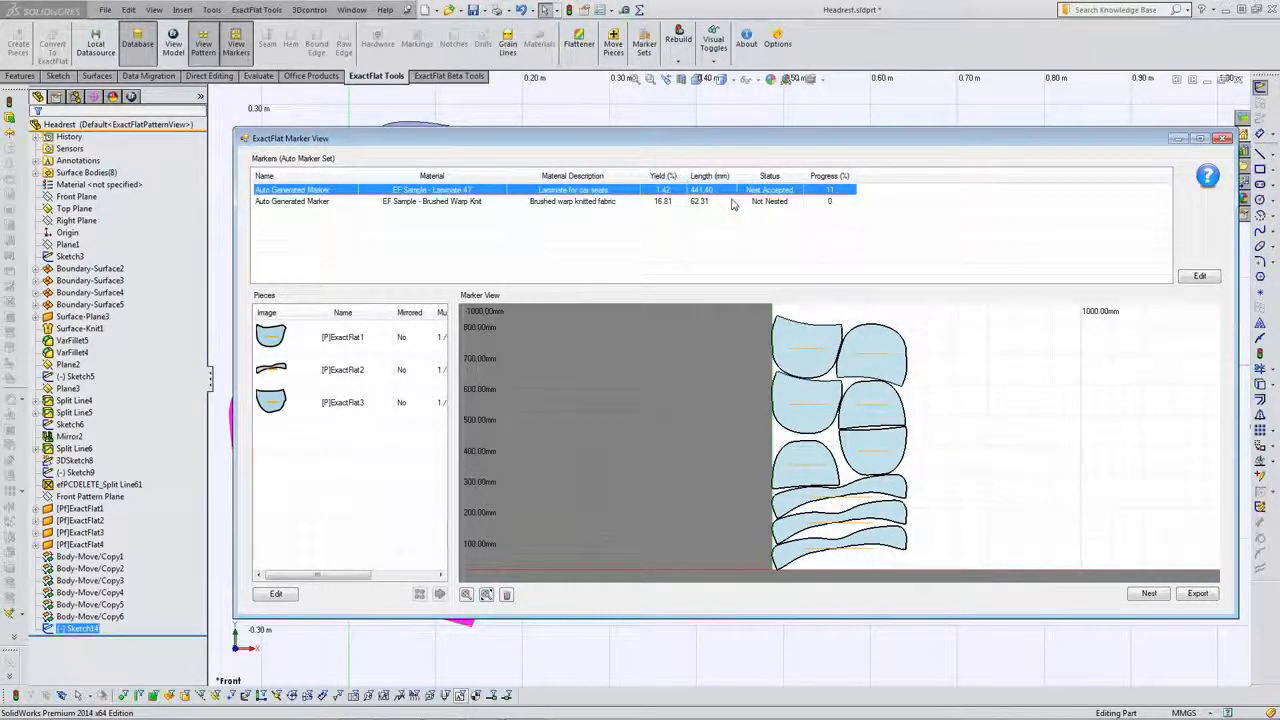
{"action": "left_click", "coordinate": [1196, 594]}
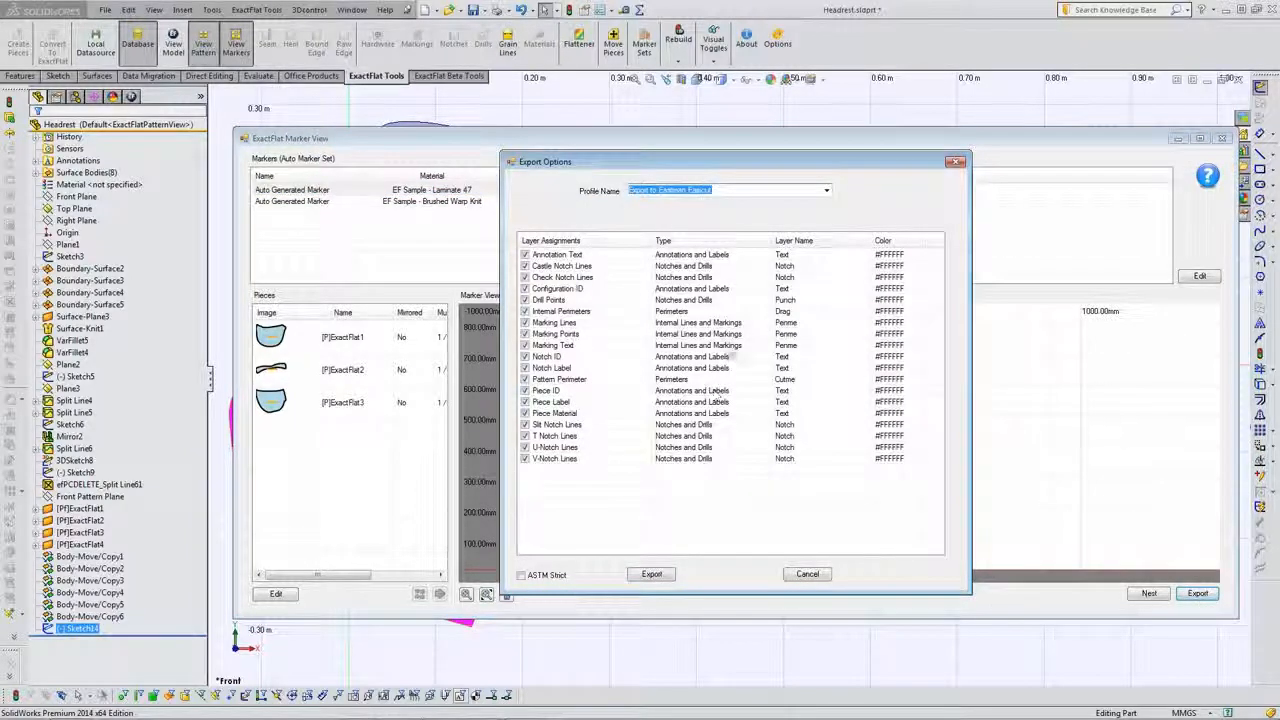
{"action": "left_click", "coordinate": [825, 191]}
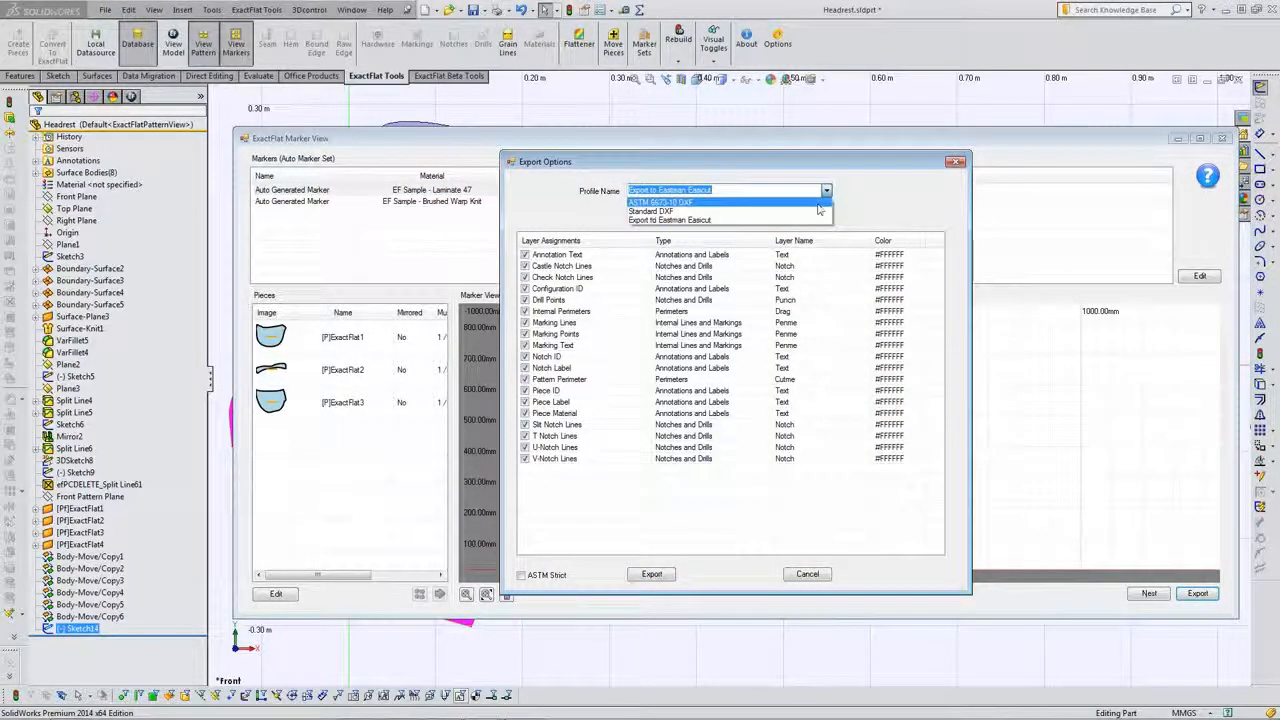
{"action": "left_click", "coordinate": [818, 203]}
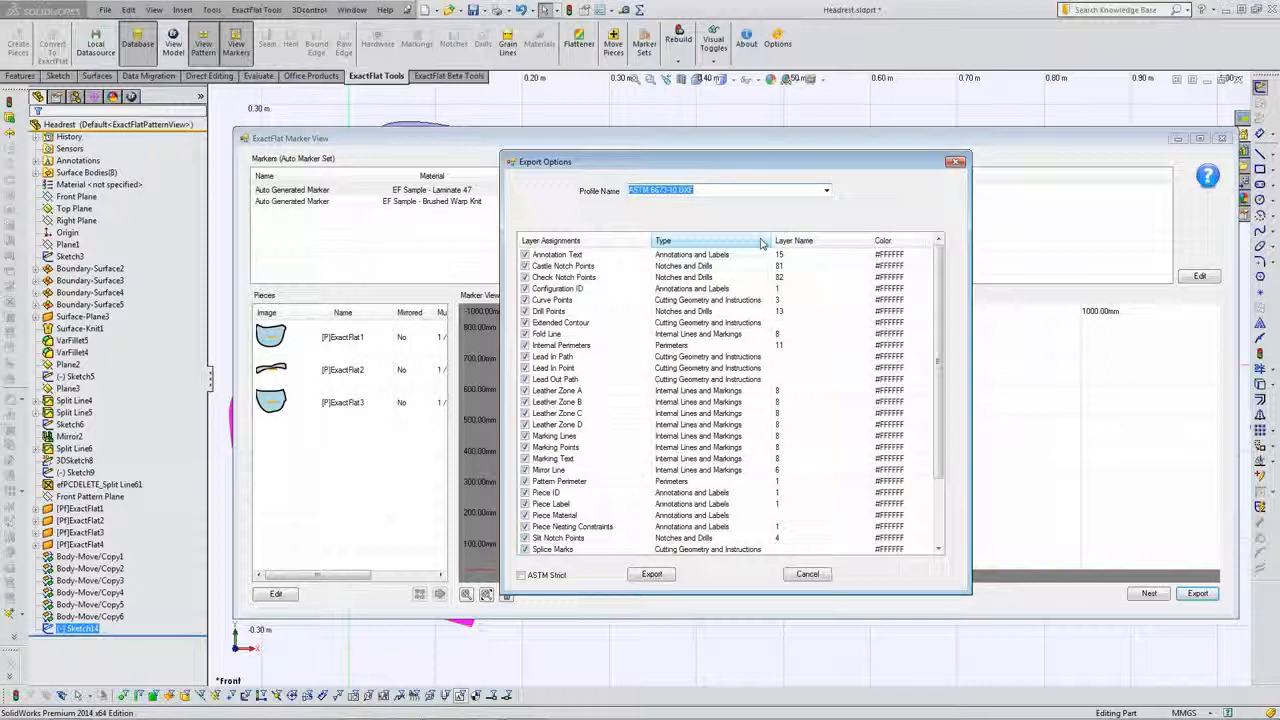
{"action": "left_click", "coordinate": [808, 575]}
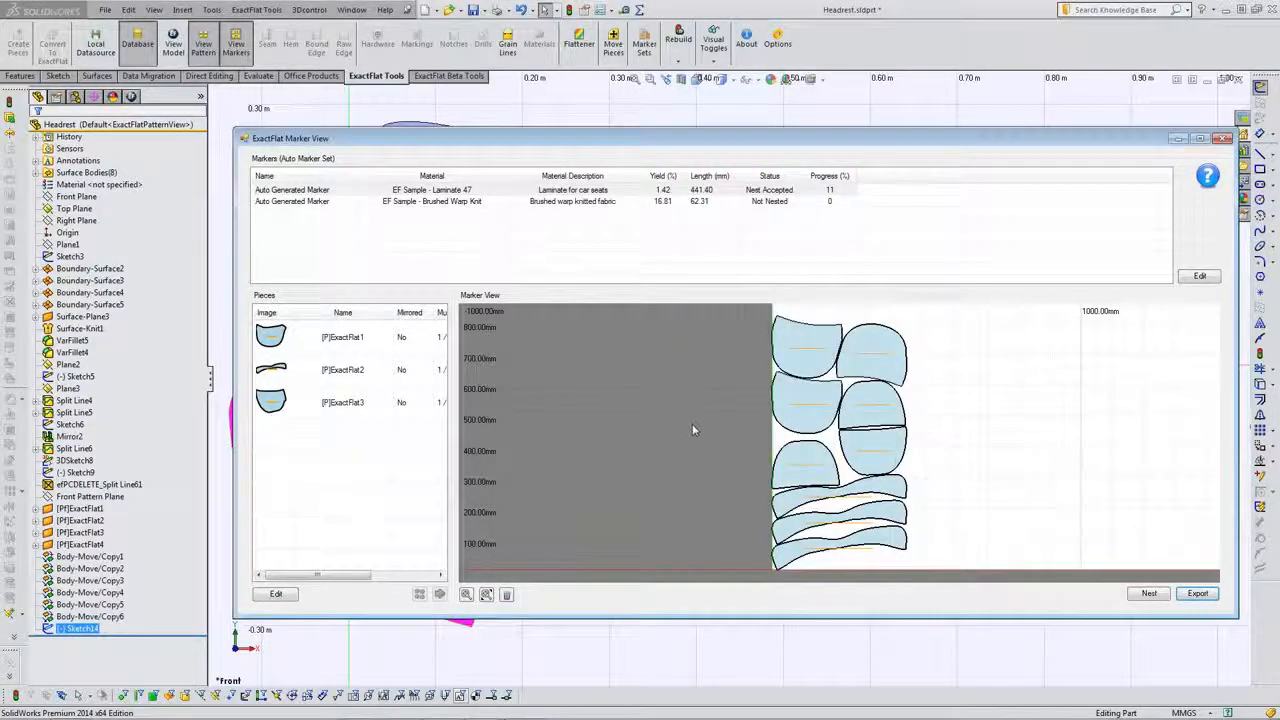
{"action": "left_click_drag", "start_coordinate": [880, 140], "coordinate": [810, 124]}
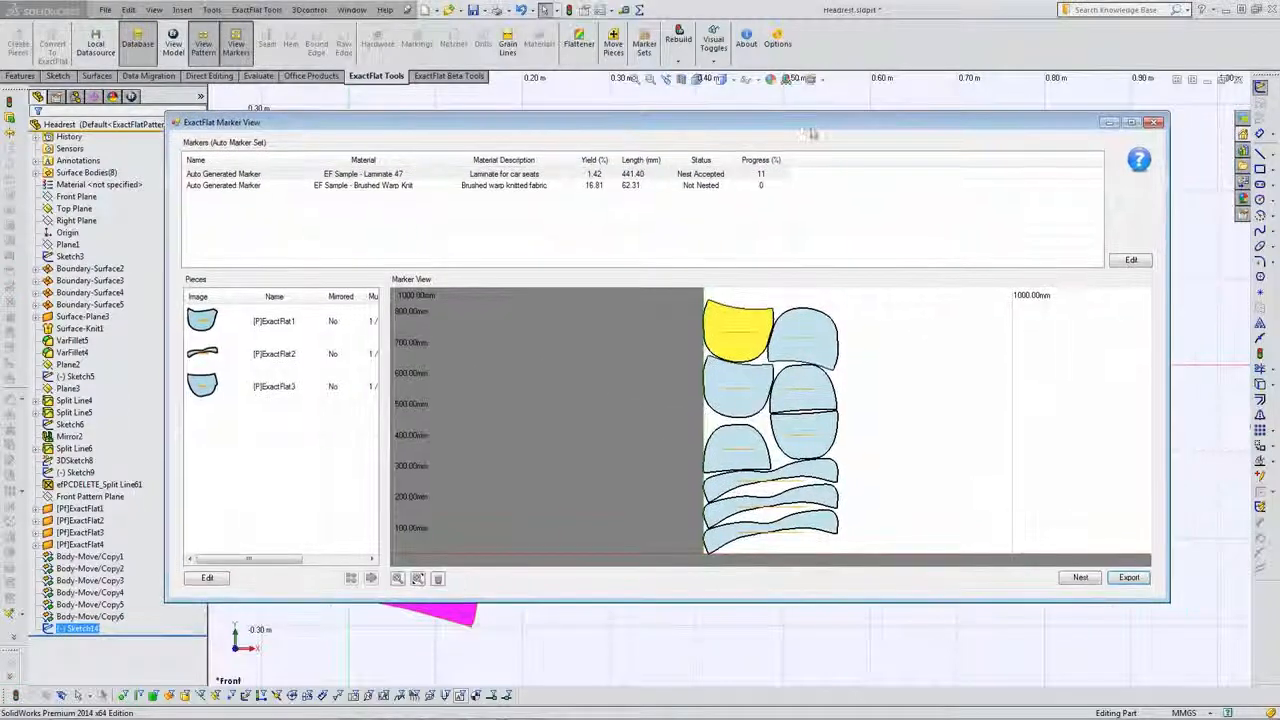
{"action": "left_click", "coordinate": [1153, 123]}
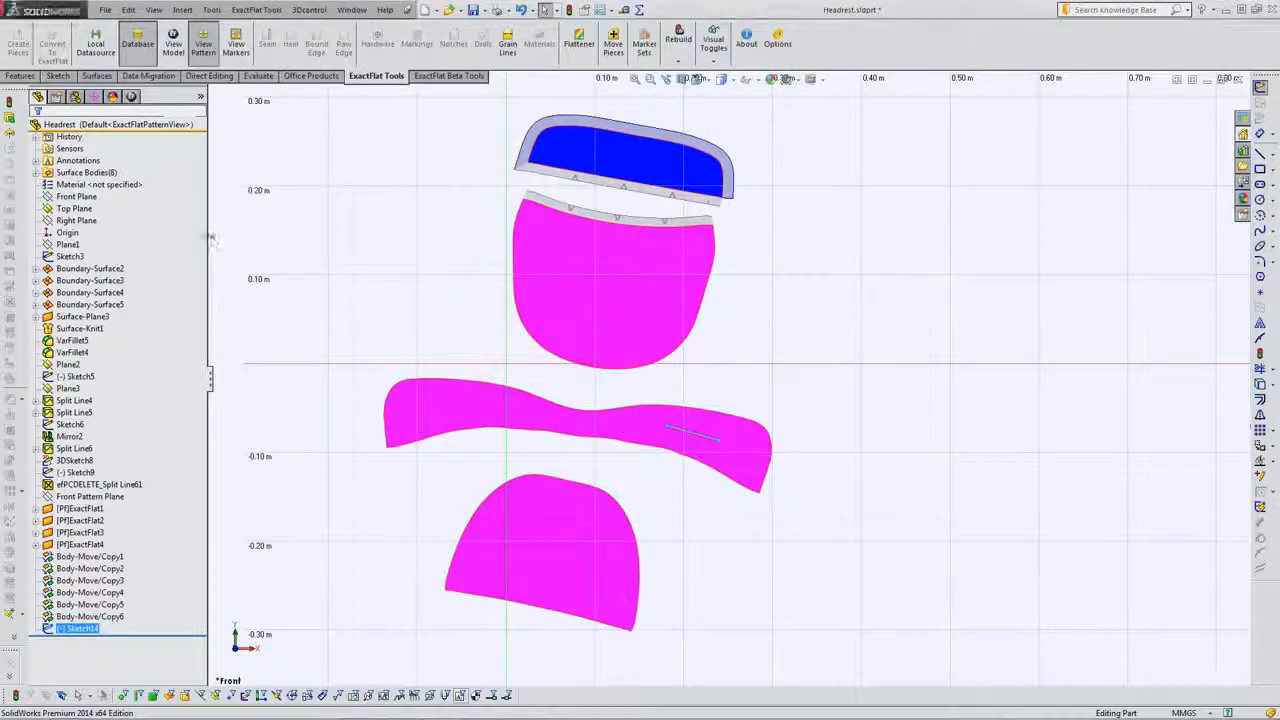
Examine the 3D headrest mesh and its flattened pieces in the Flattener and leave without applying changes.
{"action": "left_click_drag", "start_coordinate": [203, 235], "coordinate": [184, 237]}
{"action": "left_click", "coordinate": [320, 266]}
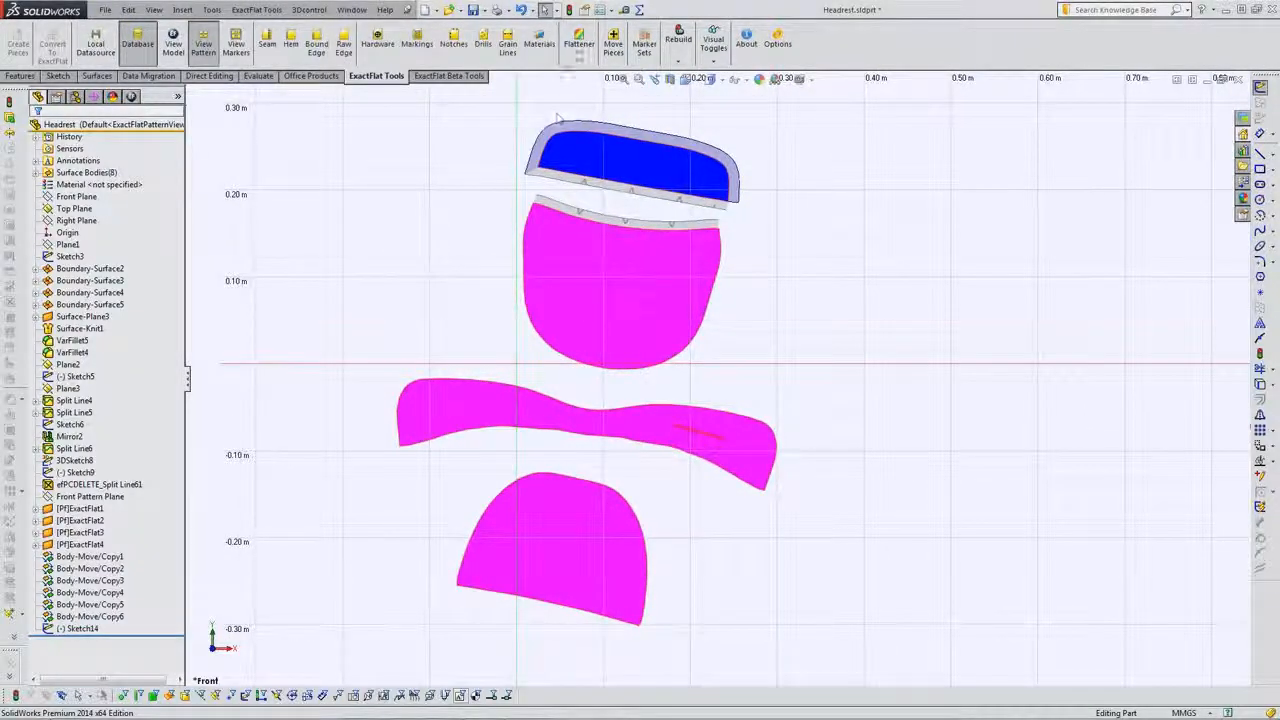
{"action": "left_click", "coordinate": [580, 45]}
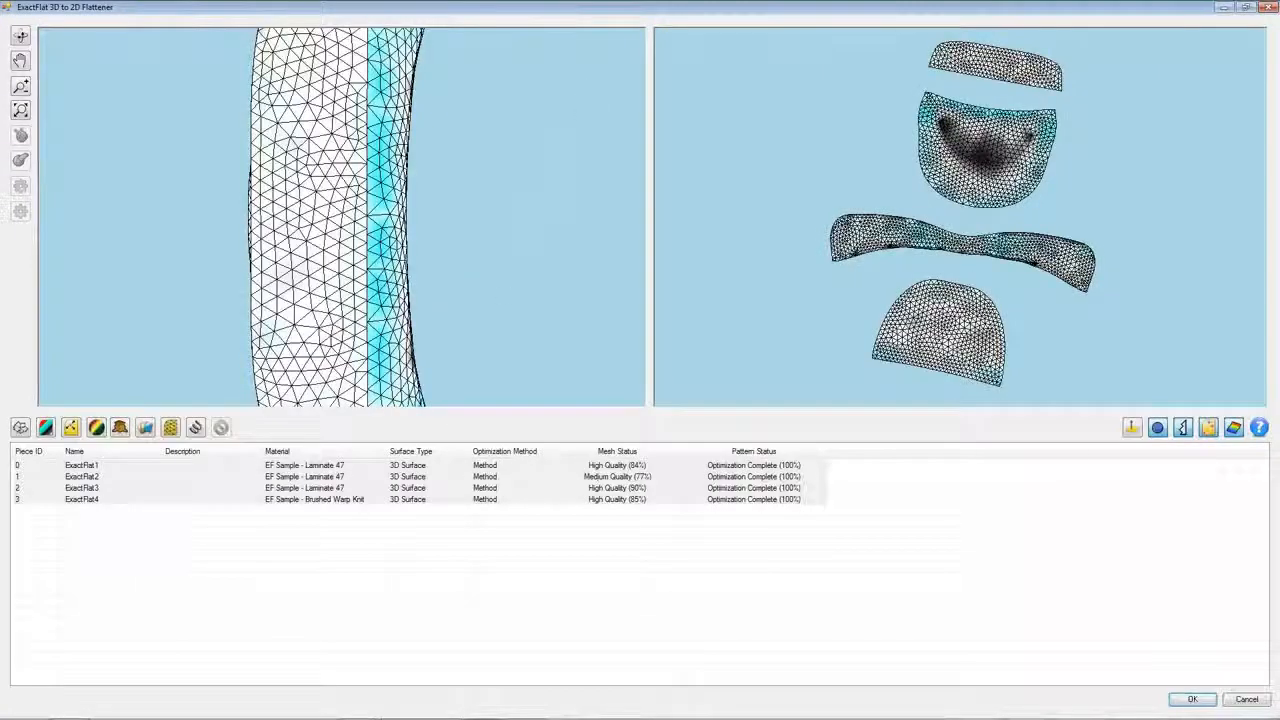
{"action": "middle_click_drag", "start_coordinate": [263, 320], "coordinate": [168, 180]}
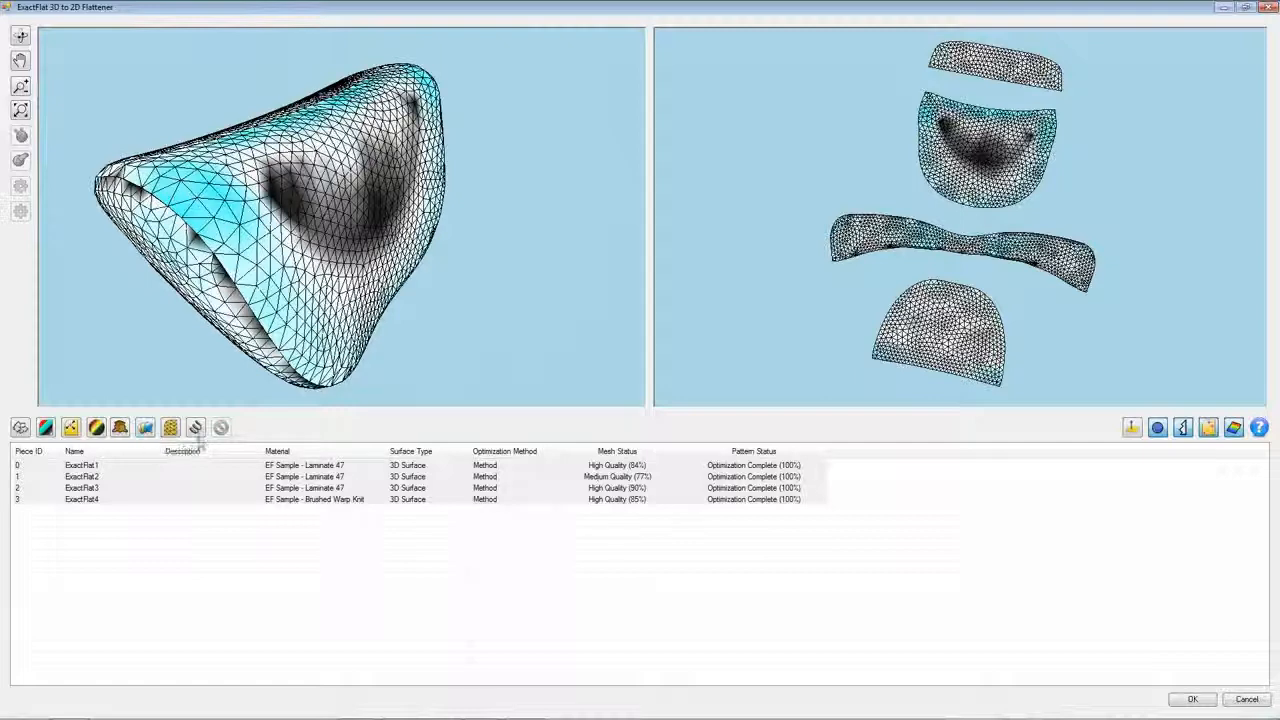
{"action": "left_click", "coordinate": [1240, 701]}
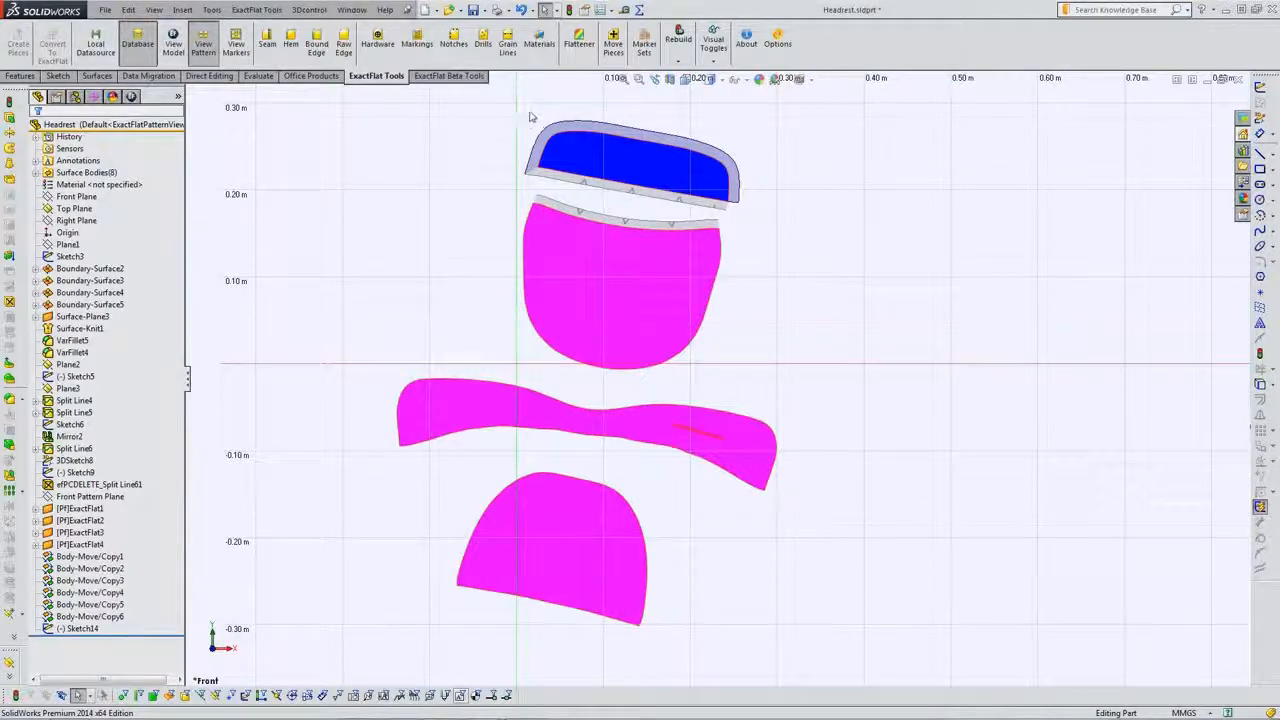
Copy the EF Sample - Brushed Warp Knit material properties from the small upper piece to the large rounded piece below it.
{"action": "left_click", "coordinate": [546, 50]}
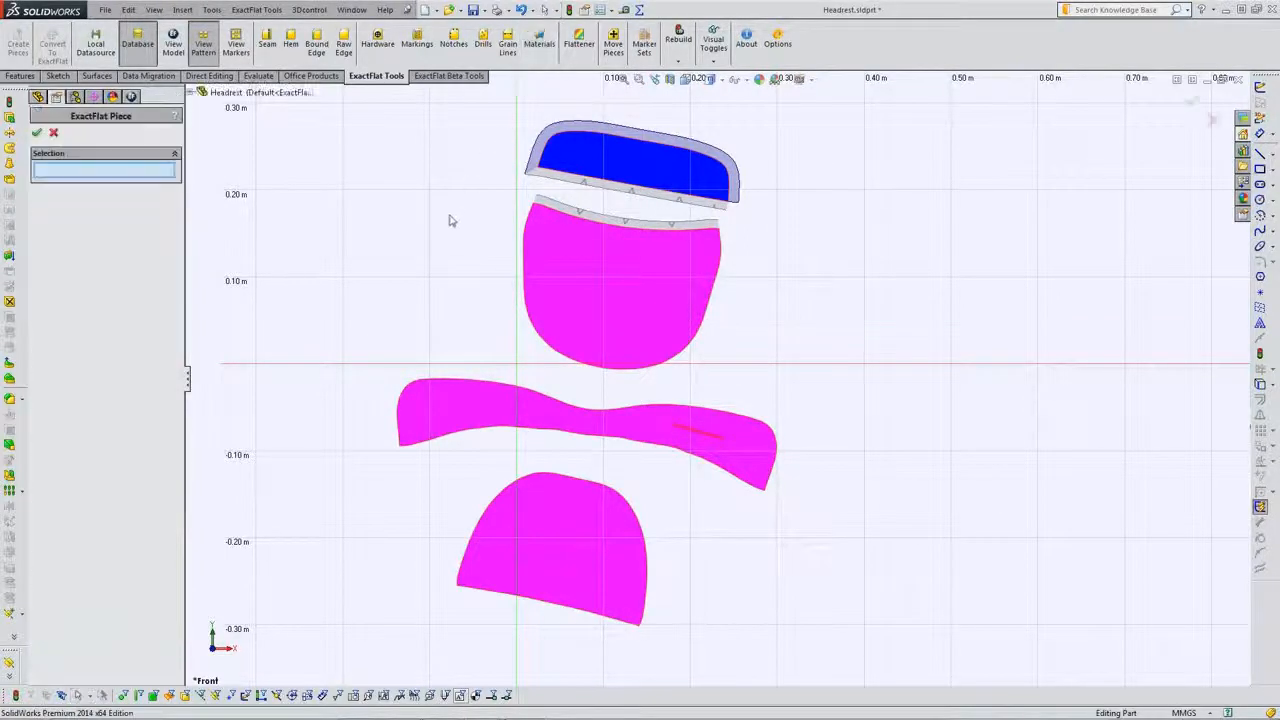
{"action": "left_click", "coordinate": [566, 156]}
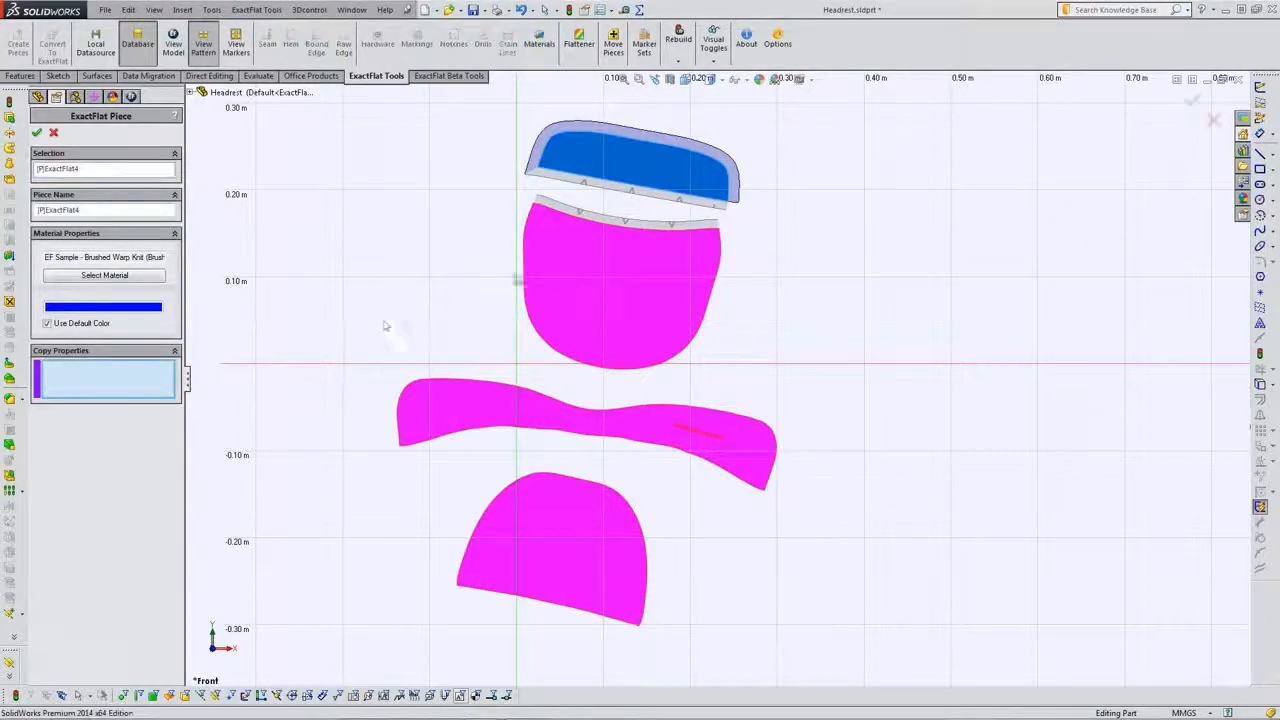
{"action": "left_click", "coordinate": [555, 280]}
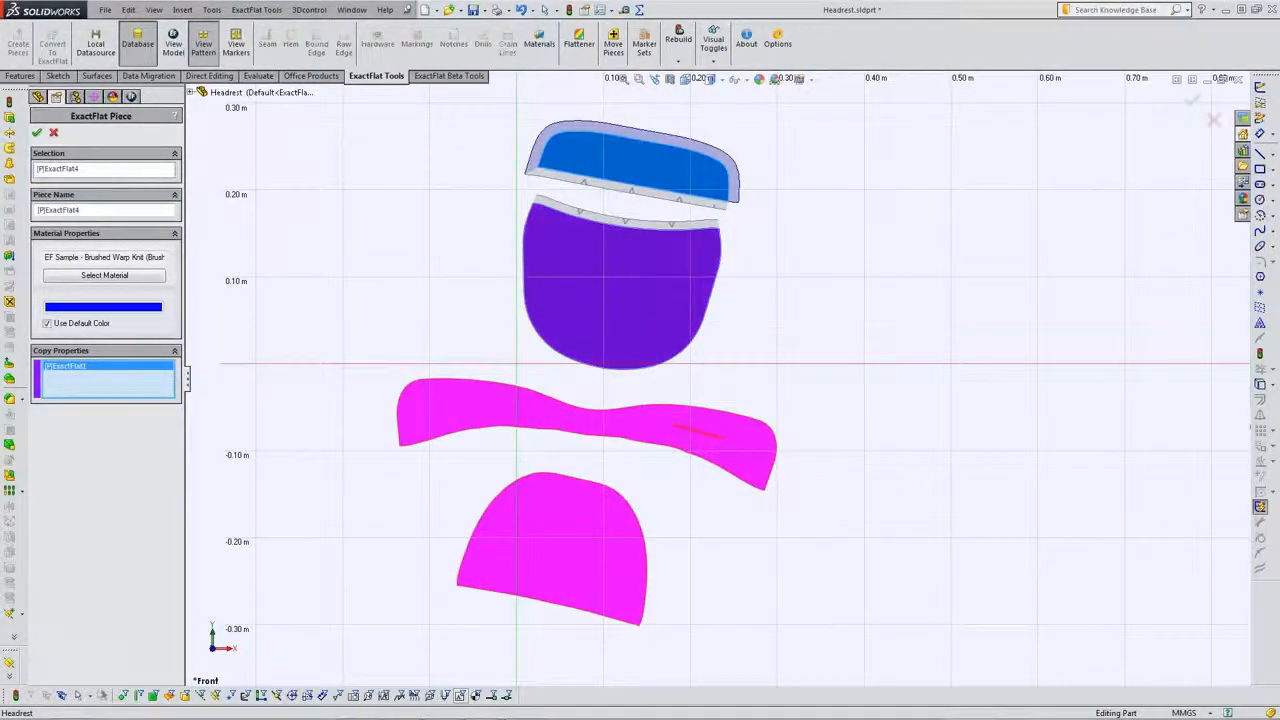
{"action": "left_click", "coordinate": [37, 132]}
{"action": "left_click", "coordinate": [364, 227]}
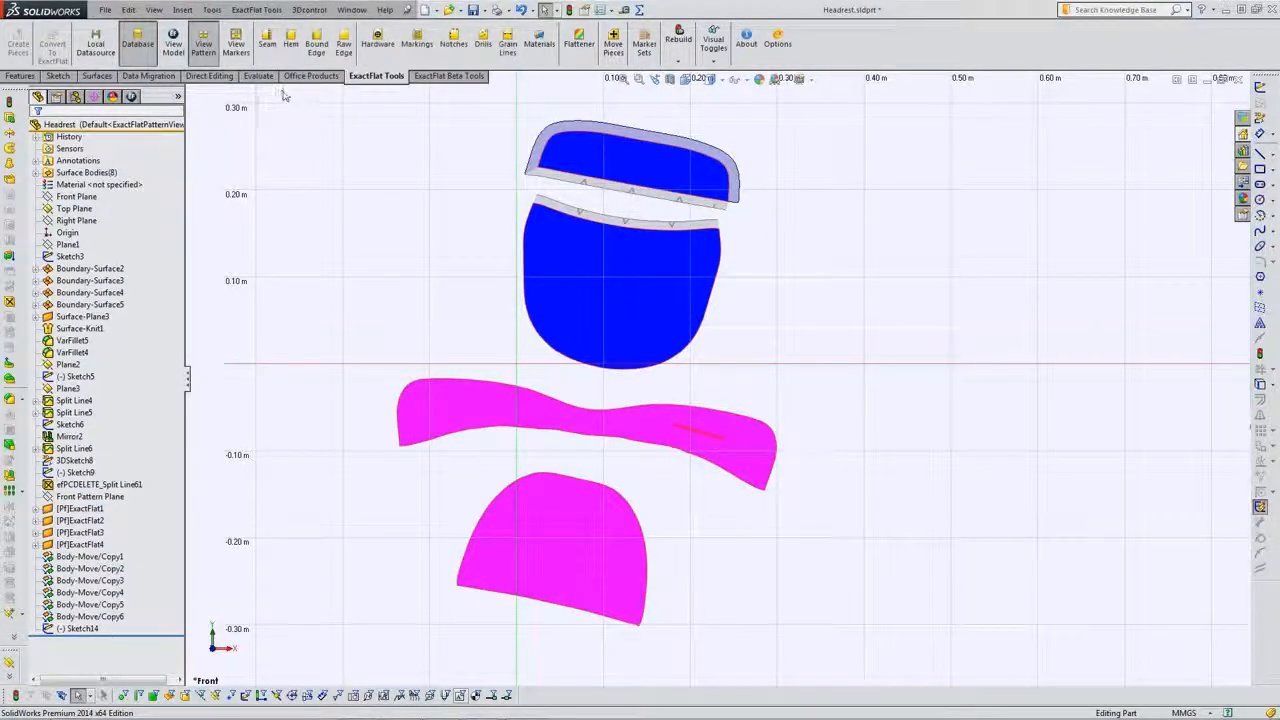
Try mirroring the large rounded piece with a parent multiple of 3 on the EF Sample - Brushed Warp Knit marker.
{"action": "left_click", "coordinate": [238, 52]}
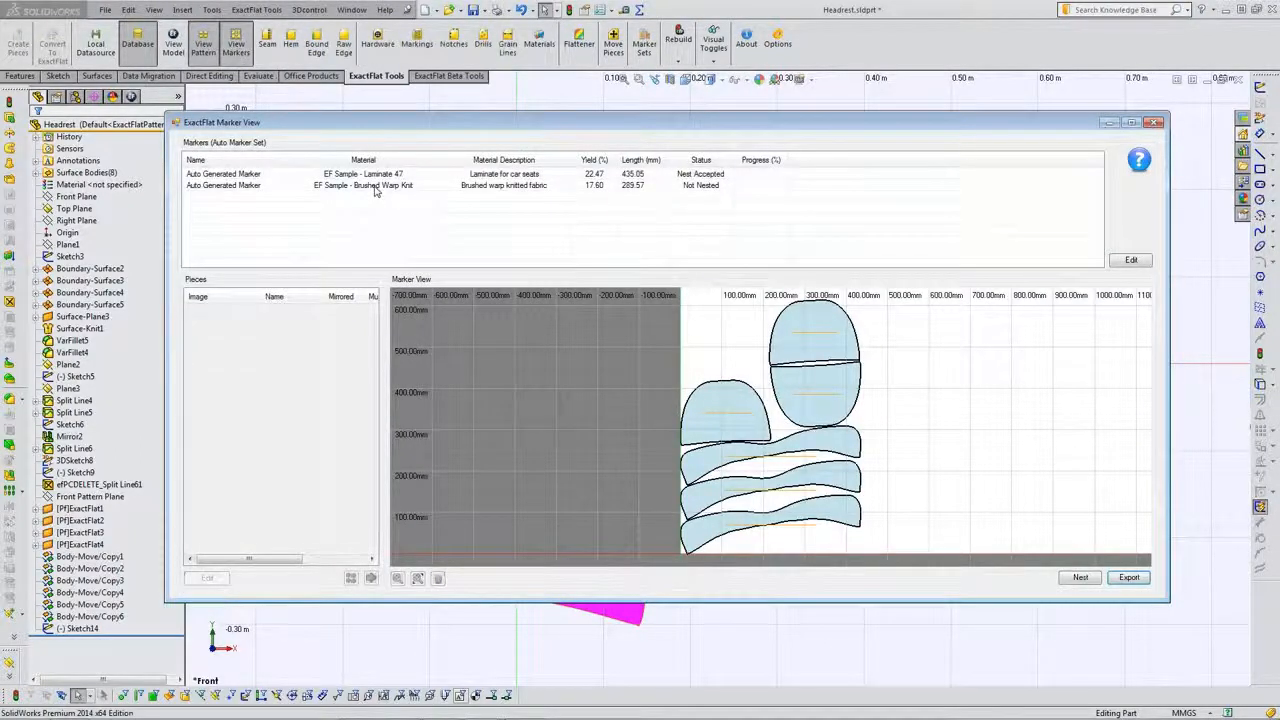
{"action": "left_click", "coordinate": [376, 188]}
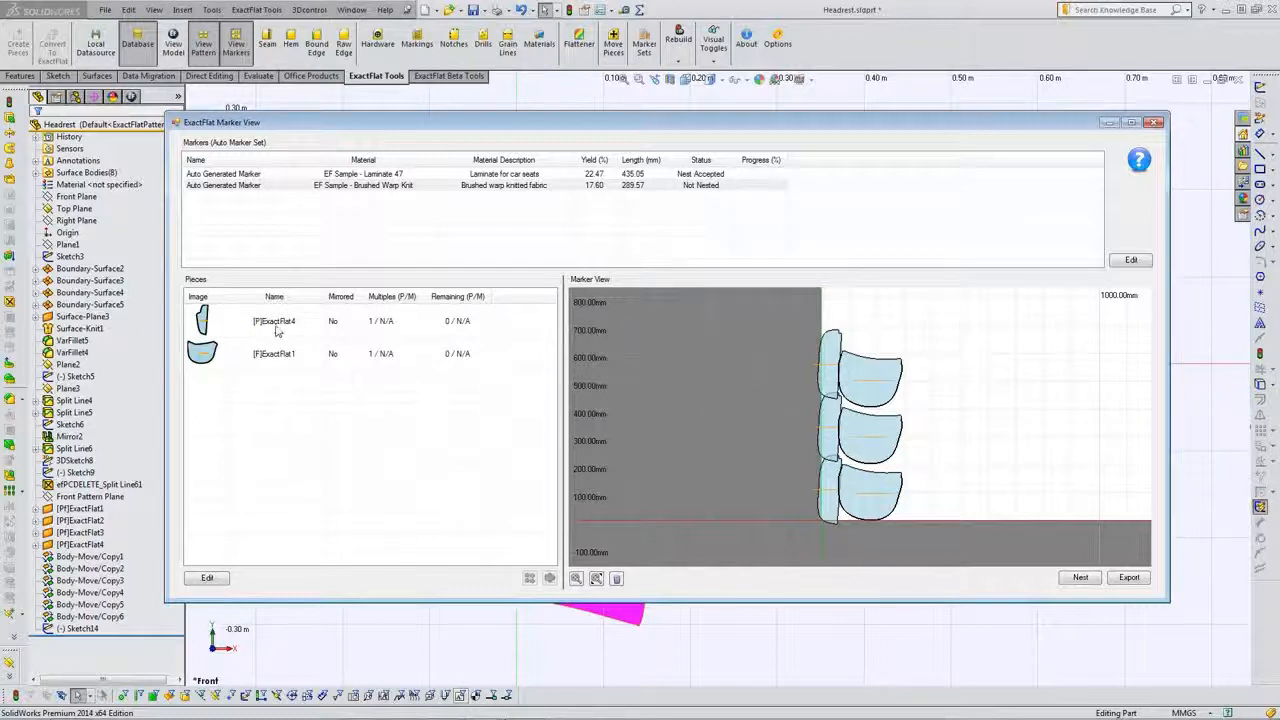
{"action": "left_click", "coordinate": [207, 578]}
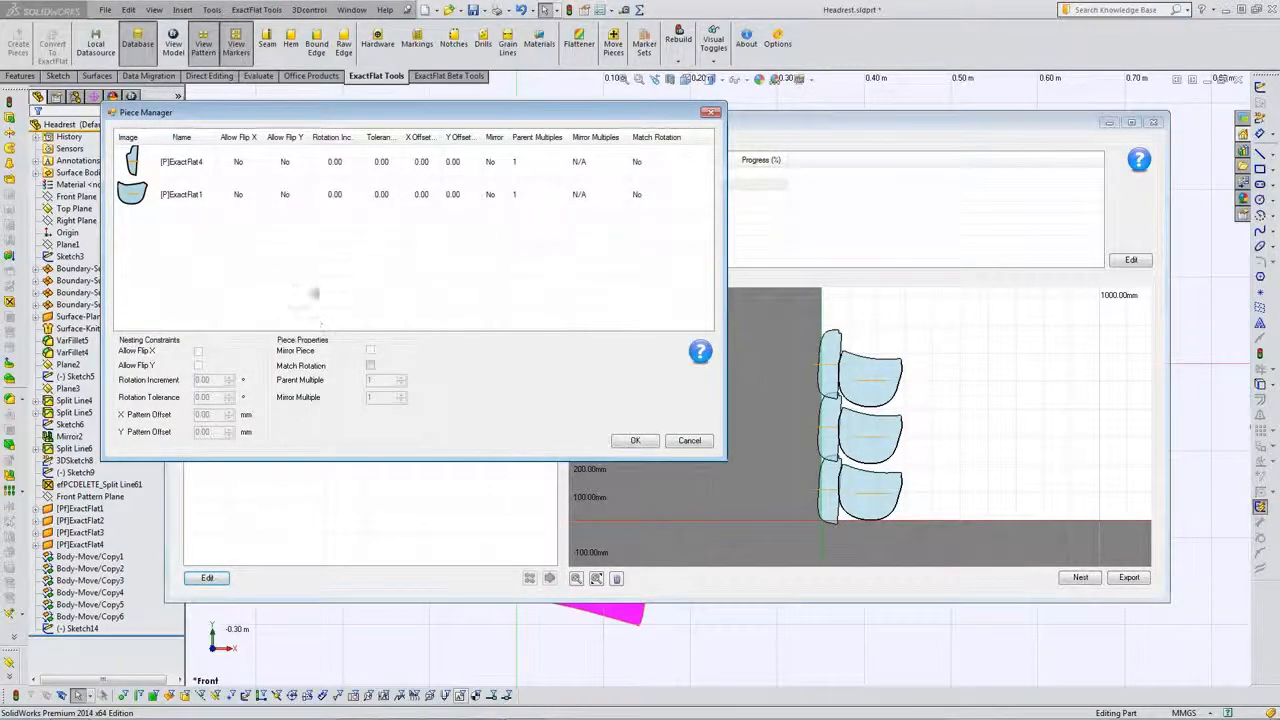
{"action": "left_click", "coordinate": [204, 194]}
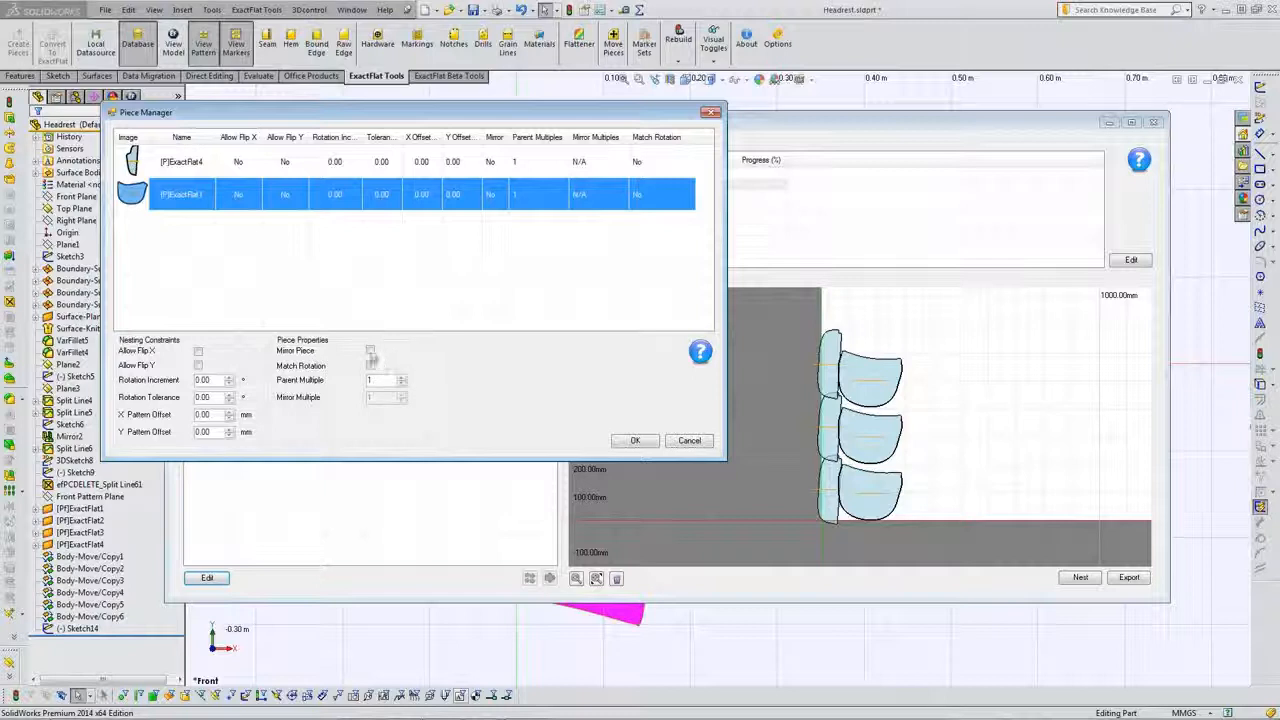
{"action": "left_click", "coordinate": [370, 351]}
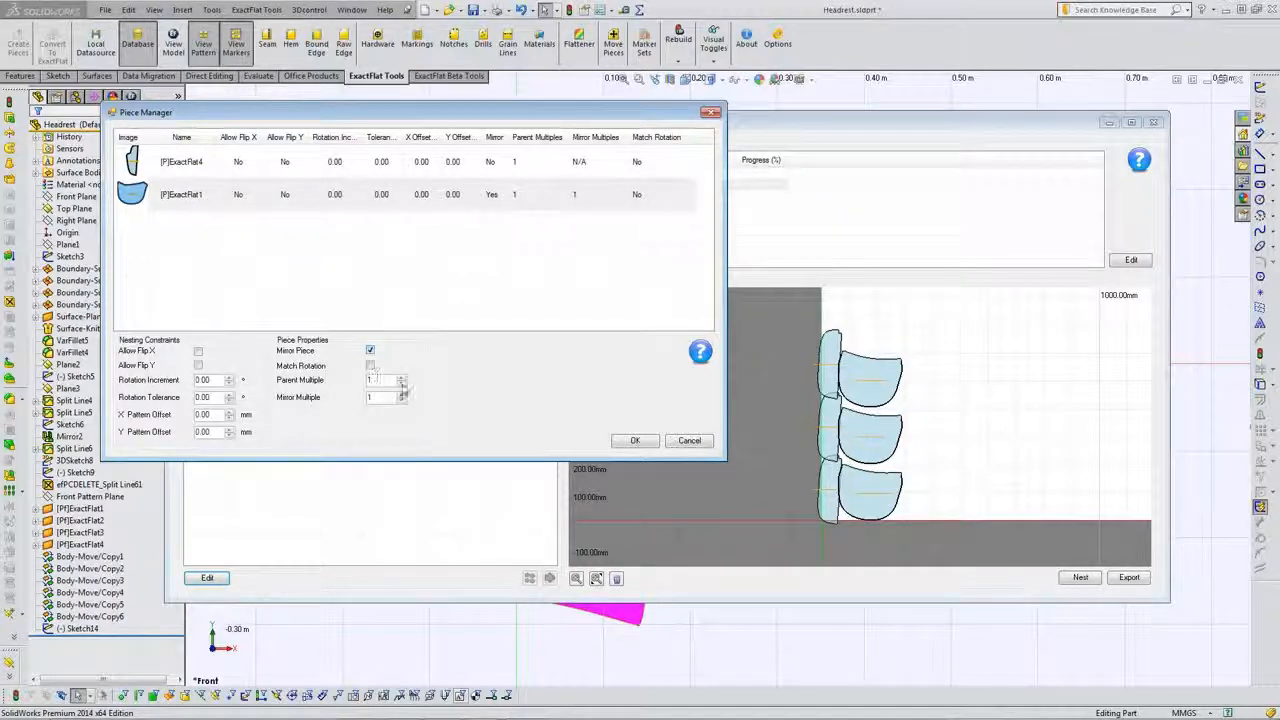
{"action": "left_click", "coordinate": [401, 378]}
{"action": "left_click", "coordinate": [401, 378]}
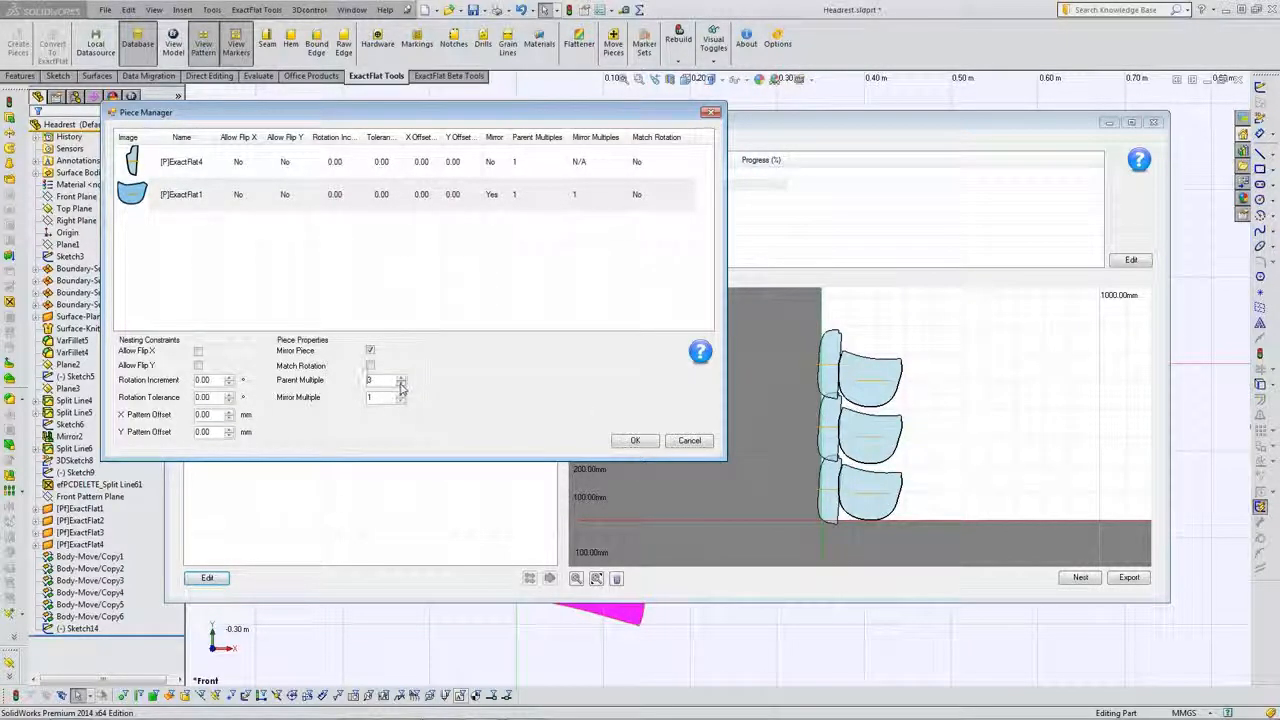
Turn off mirroring for the large rounded piece, try a parent multiple of 3 and leave the Piece Manager.
{"action": "left_click", "coordinate": [370, 350]}
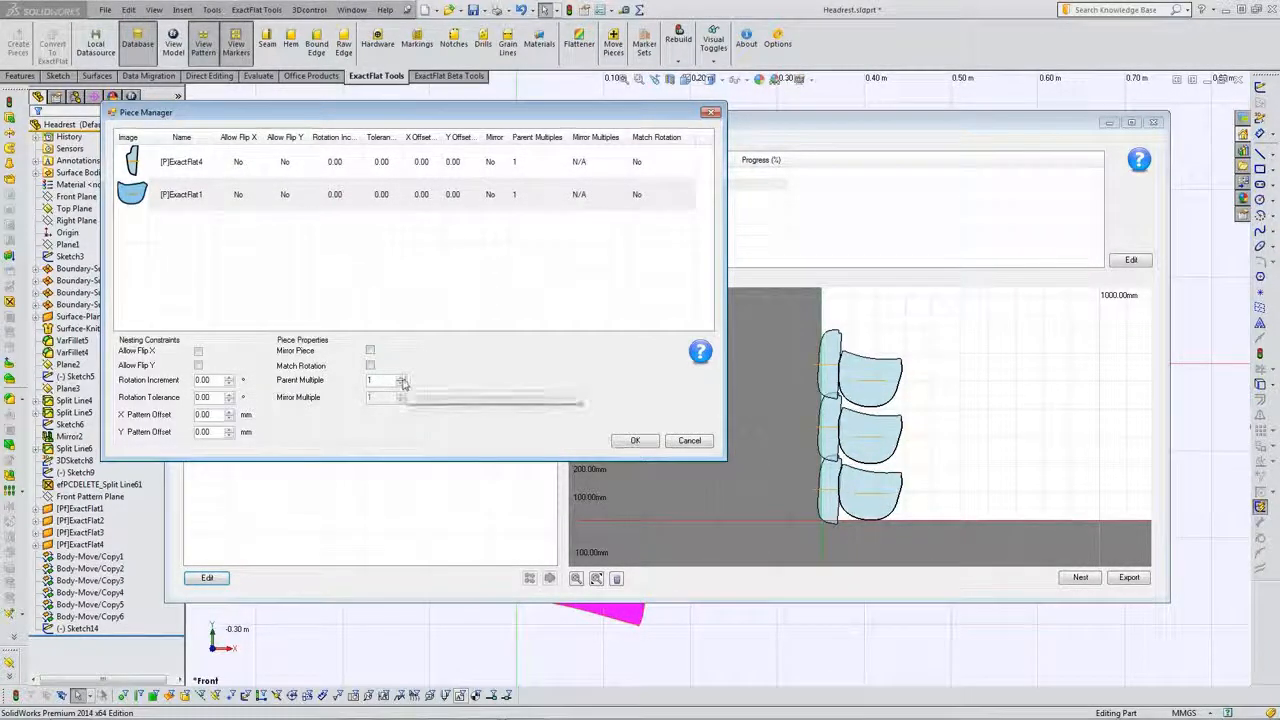
{"action": "double_click", "coordinate": [402, 378]}
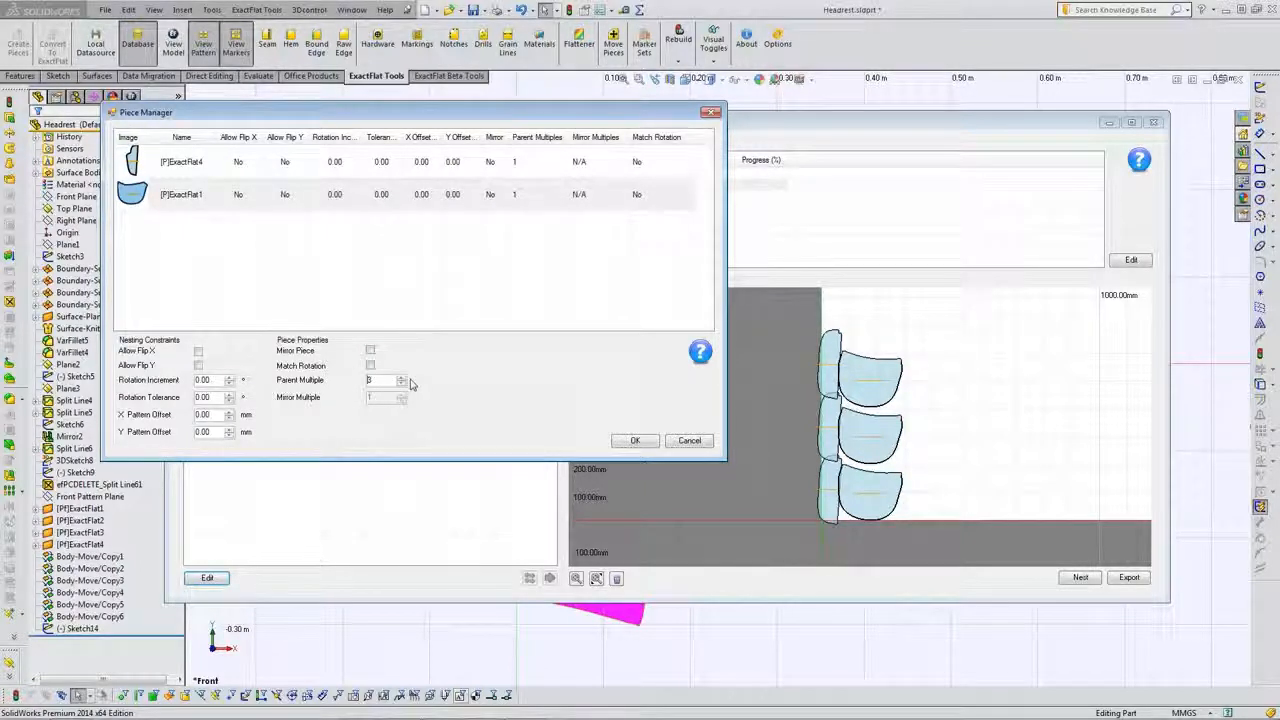
{"action": "left_click", "coordinate": [641, 446]}
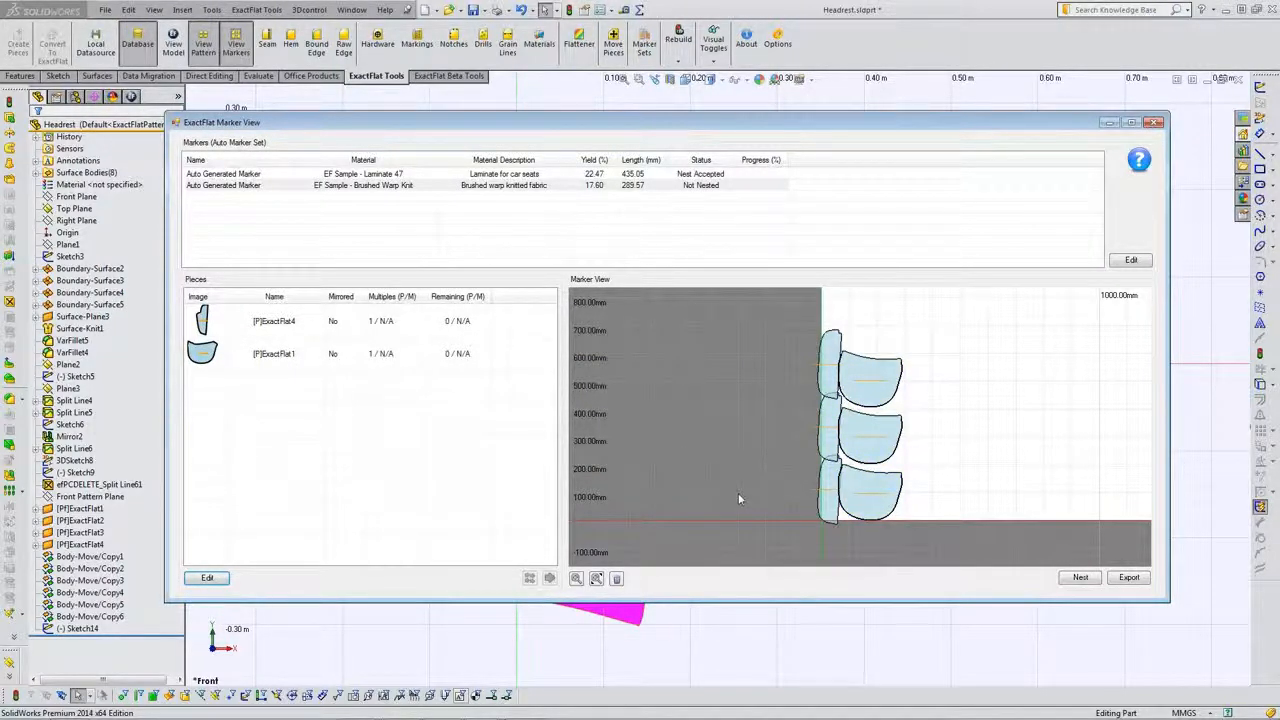
Leave the marker view and review the Auto Marker Set's configuration and copies in the Marker Set Manager without changing them.
{"action": "left_click", "coordinate": [1153, 123]}
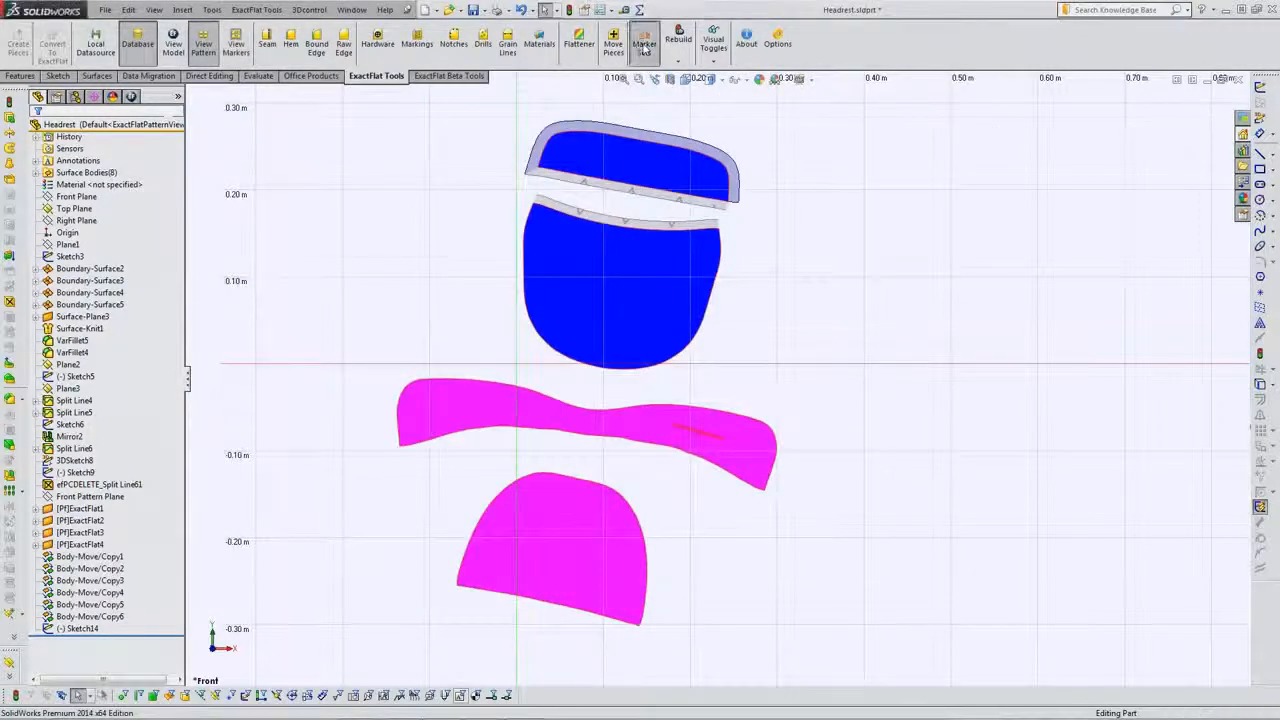
{"action": "left_click", "coordinate": [644, 46]}
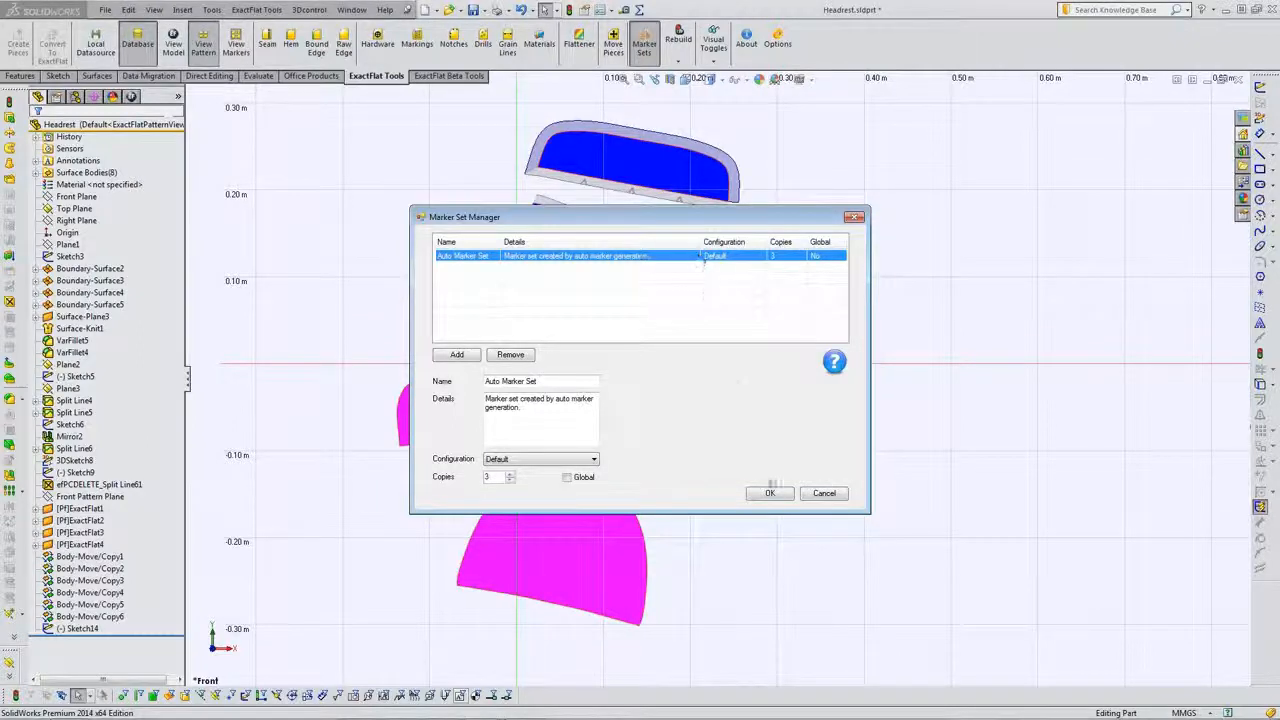
{"action": "left_click", "coordinate": [812, 494]}
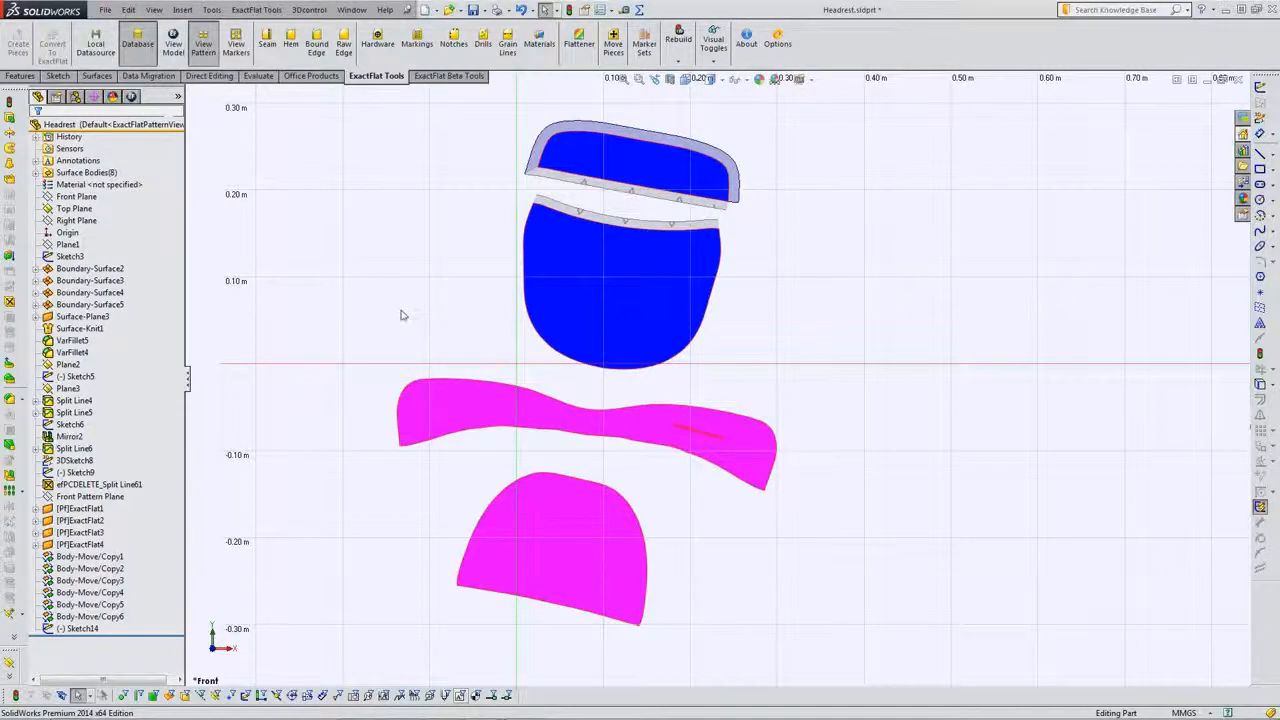
Show the 3D headrest model, highlight the 3D sketch under Boundary-Surface2 to inspect it, and clear the selection.
{"action": "left_click", "coordinate": [174, 44]}
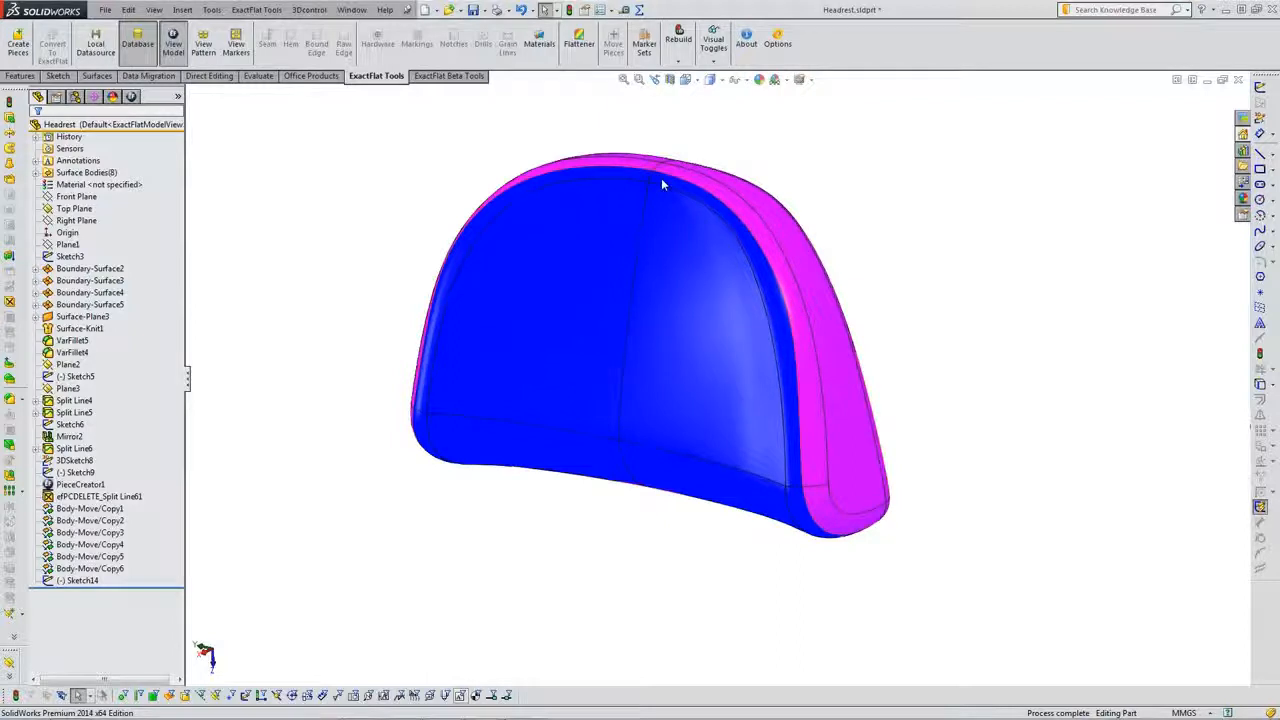
{"action": "left_click", "coordinate": [36, 269]}
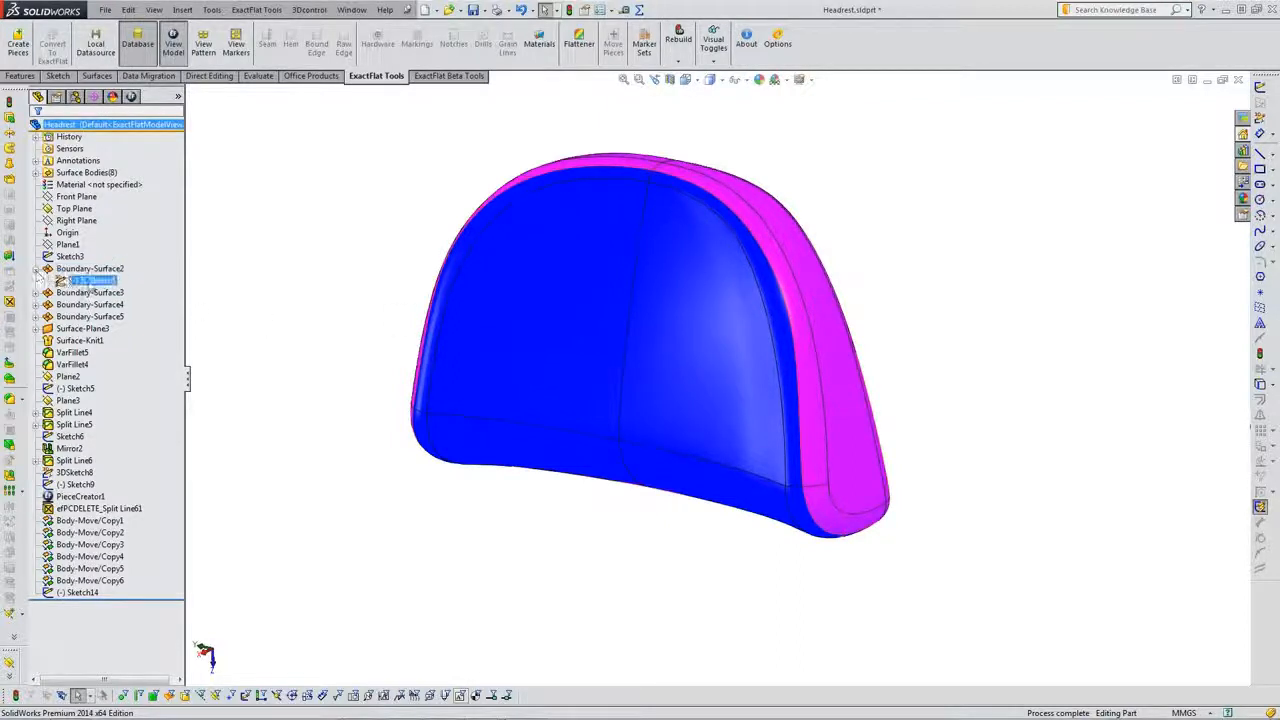
{"action": "left_click", "coordinate": [90, 281]}
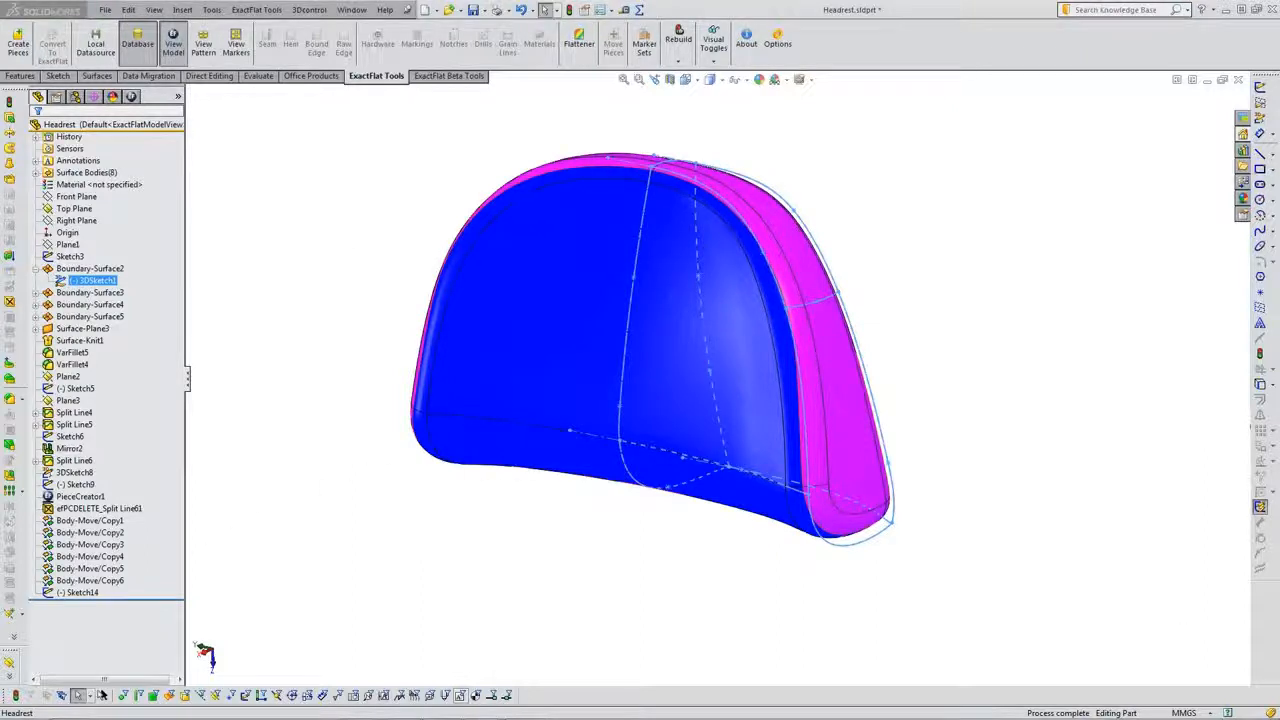
{"action": "left_click", "coordinate": [260, 162]}
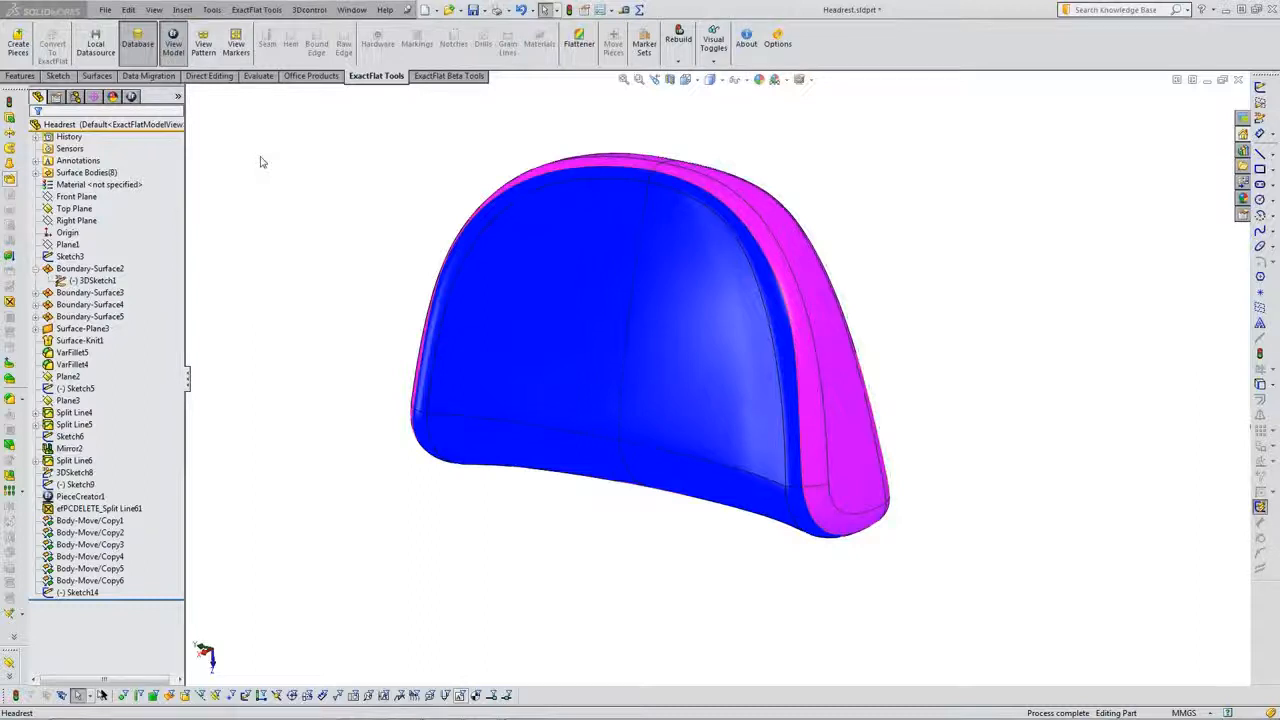
Return to the pattern view, check the Rebuild options and examine the 3D headrest mesh in the Flattener.
{"action": "left_click", "coordinate": [203, 48]}
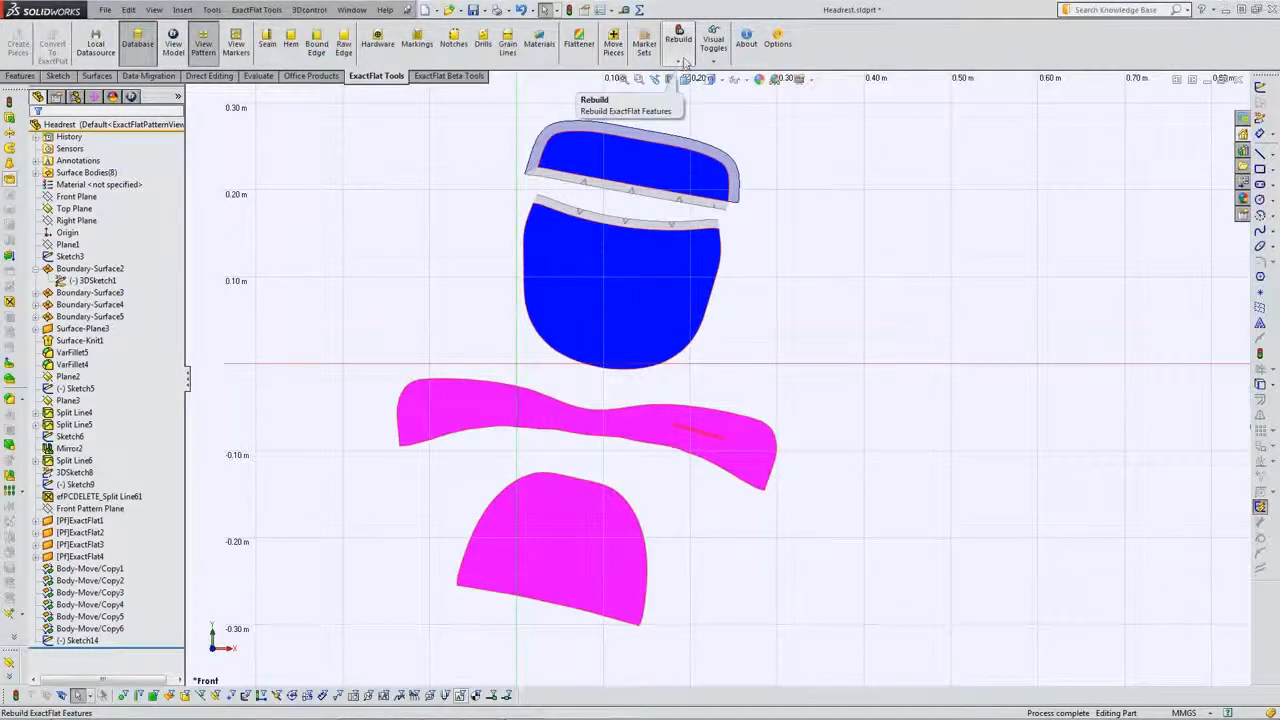
{"action": "left_click", "coordinate": [683, 62]}
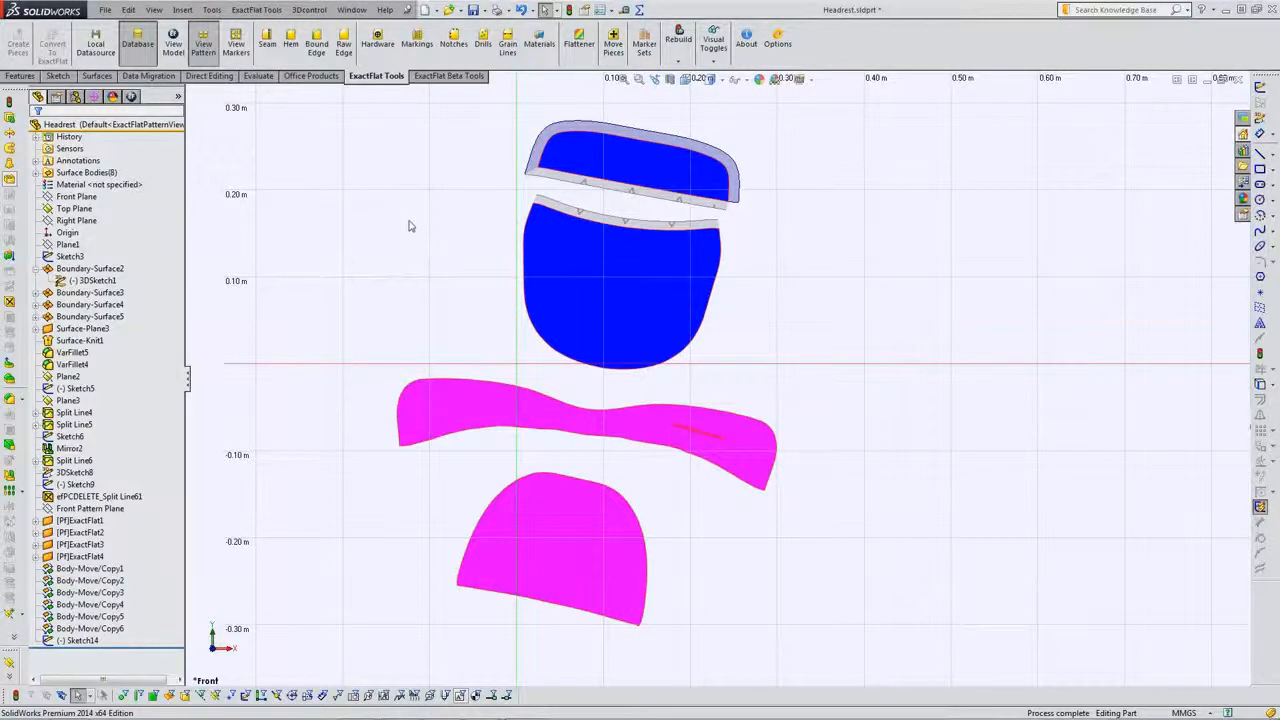
{"action": "left_click", "coordinate": [580, 42]}
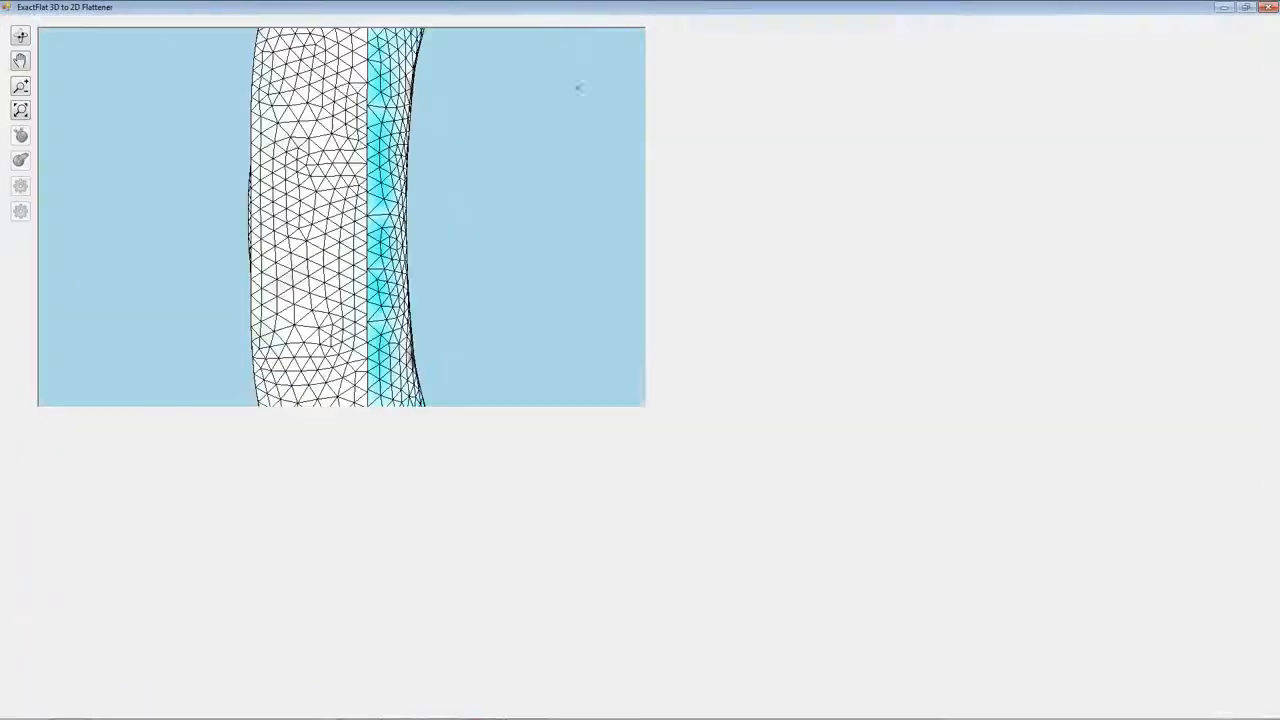
{"action": "middle_click_drag", "start_coordinate": [481, 320], "coordinate": [300, 172]}
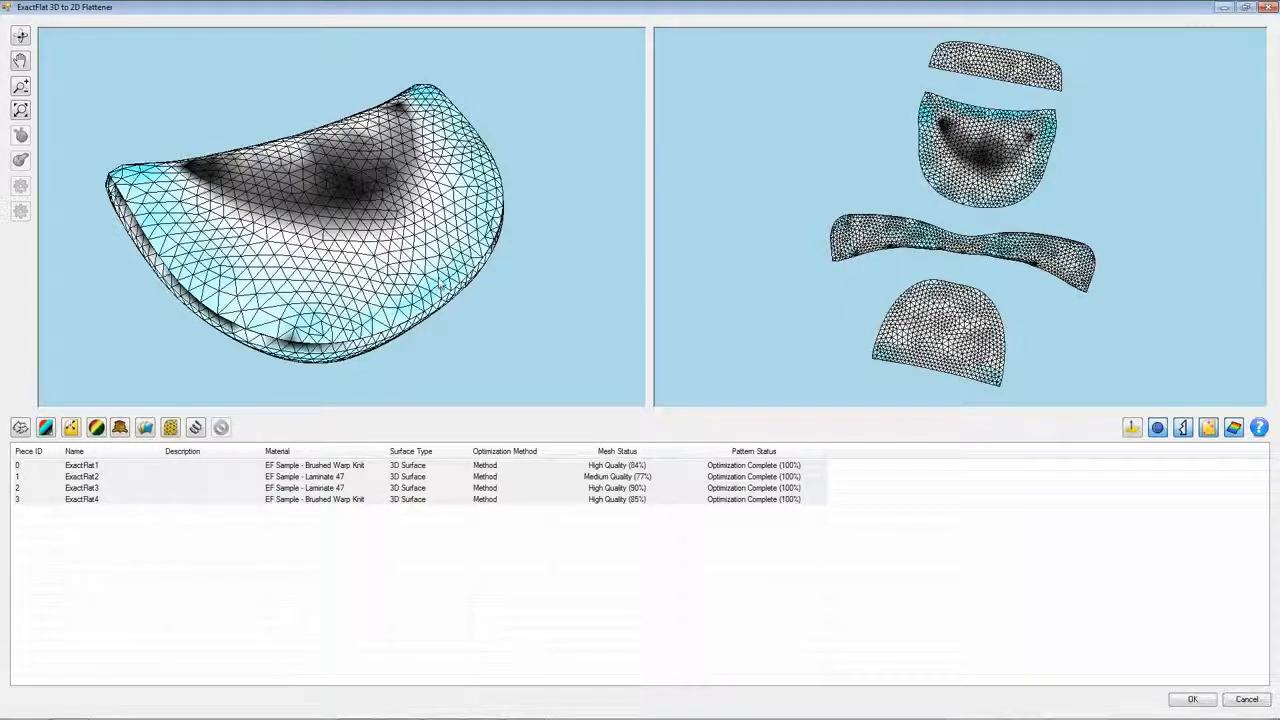
Leave the Flattener and compare the headrest's 3D model view with its flat pattern view, ending on the pattern pieces.
{"action": "left_click", "coordinate": [1192, 699]}
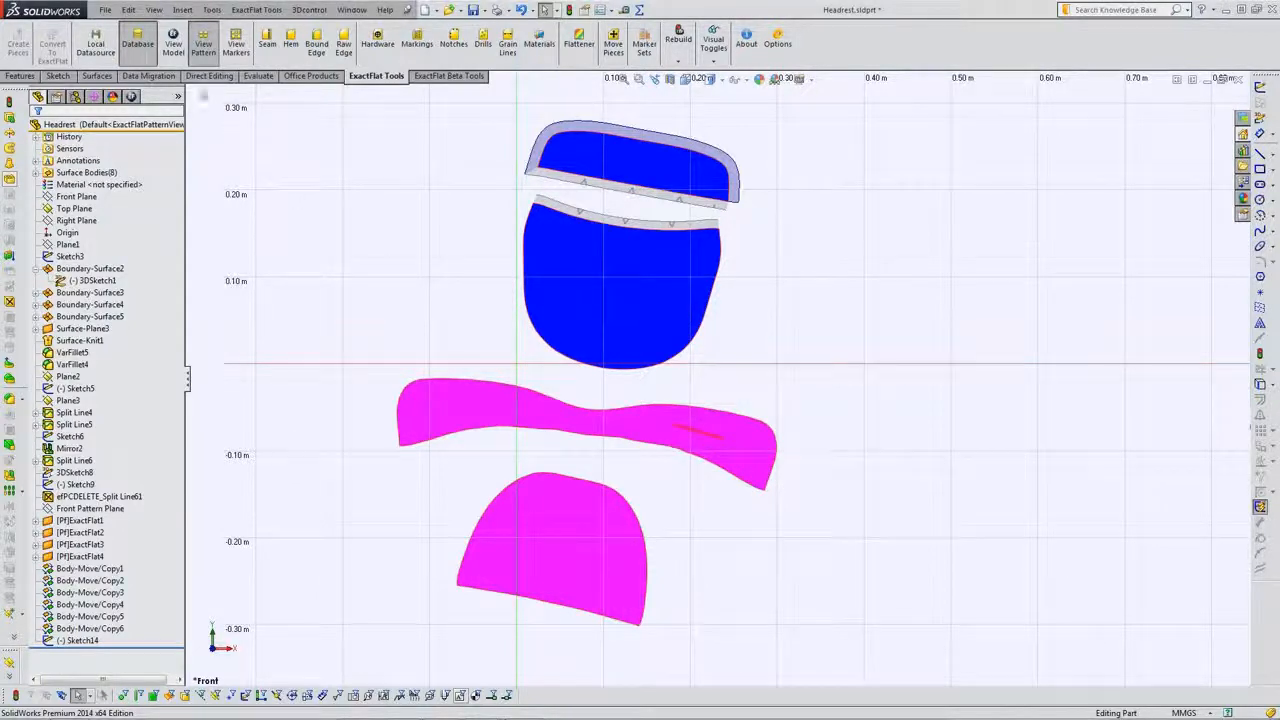
{"action": "left_click", "coordinate": [176, 50]}
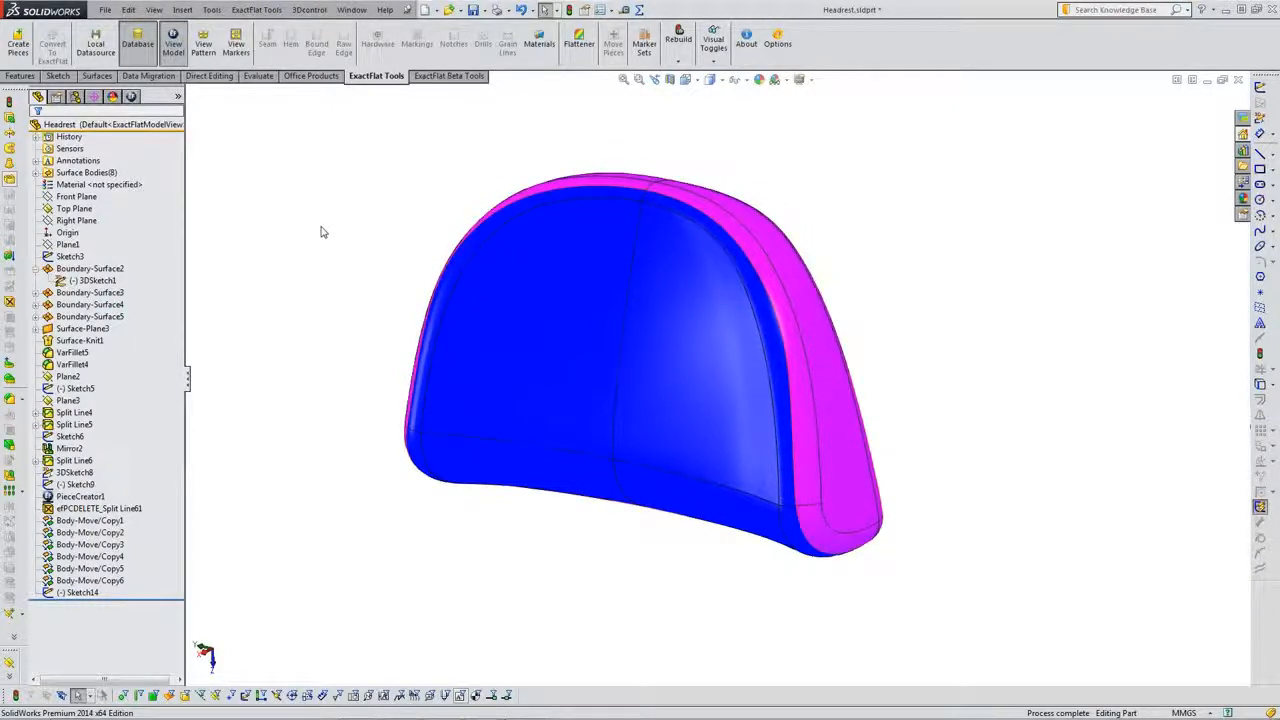
{"action": "left_click", "coordinate": [204, 47]}
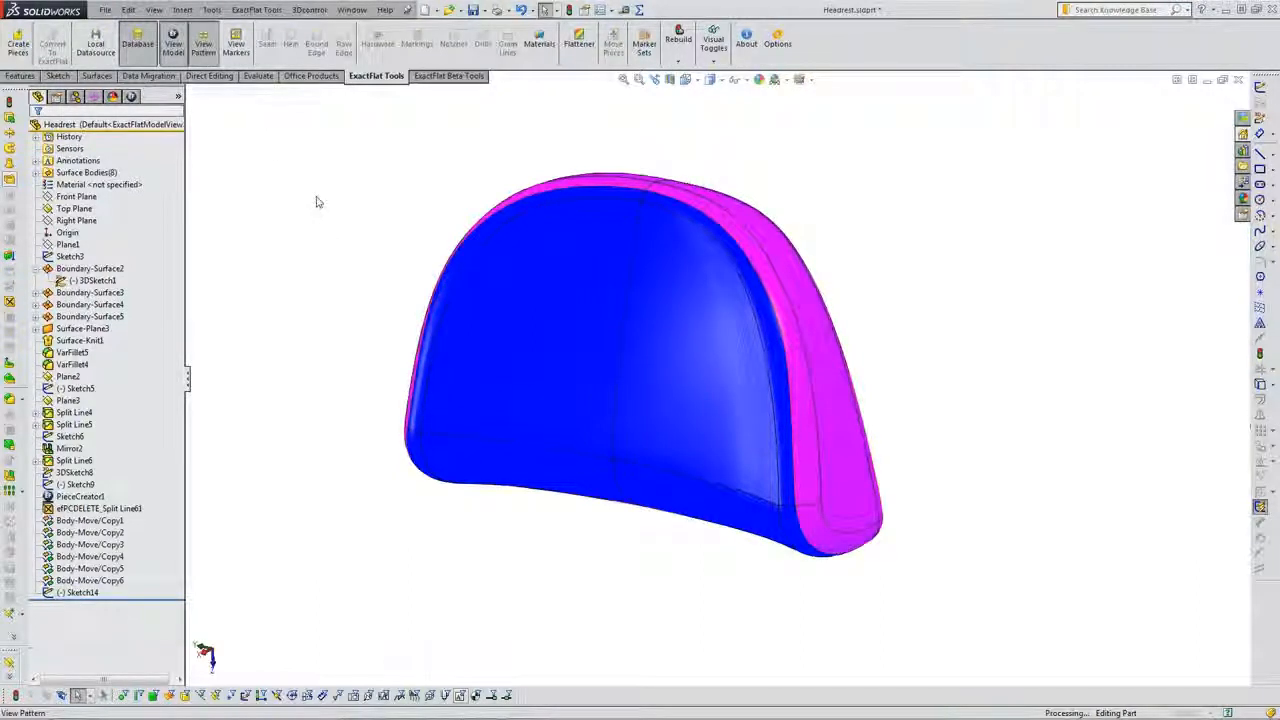
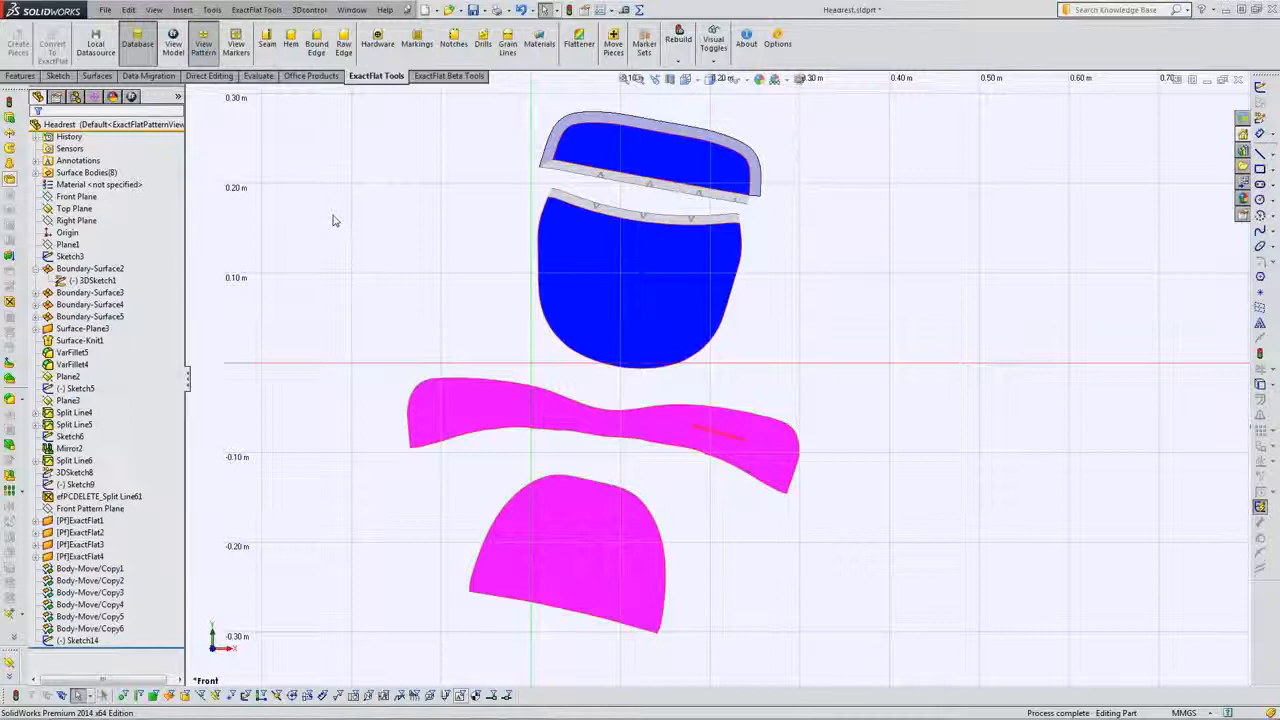
{"action": "left_click", "coordinate": [173, 44]}
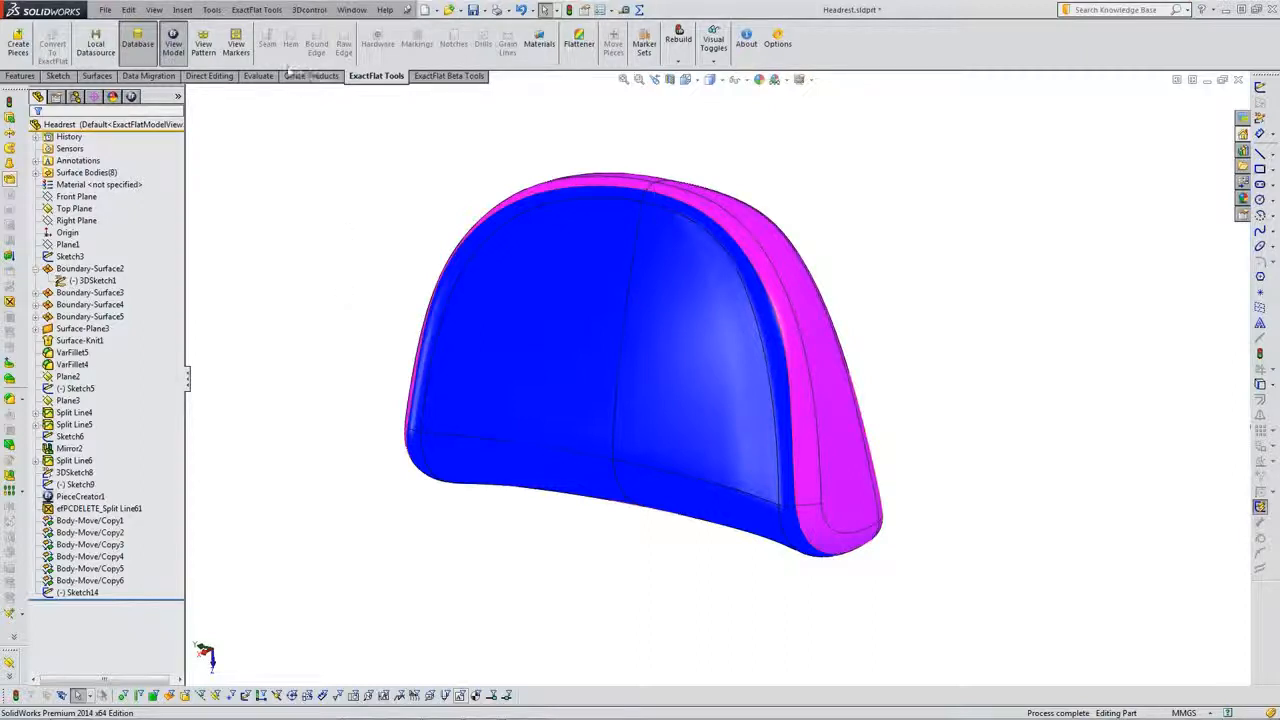
{"action": "left_click", "coordinate": [205, 48]}
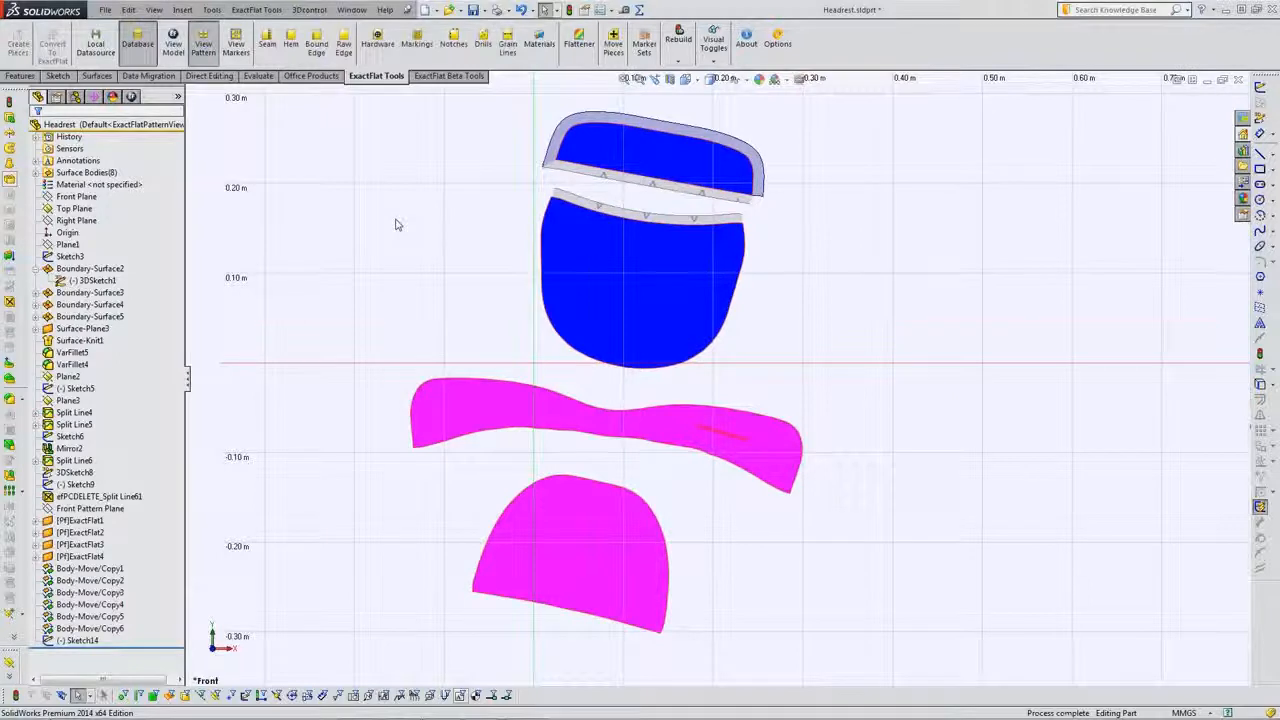
Start a sketch on the large blue pattern piece and draw a small rectangle about 22 mm wide near its left edge.
{"action": "left_click", "coordinate": [626, 263]}
{"action": "left_click", "coordinate": [679, 217]}
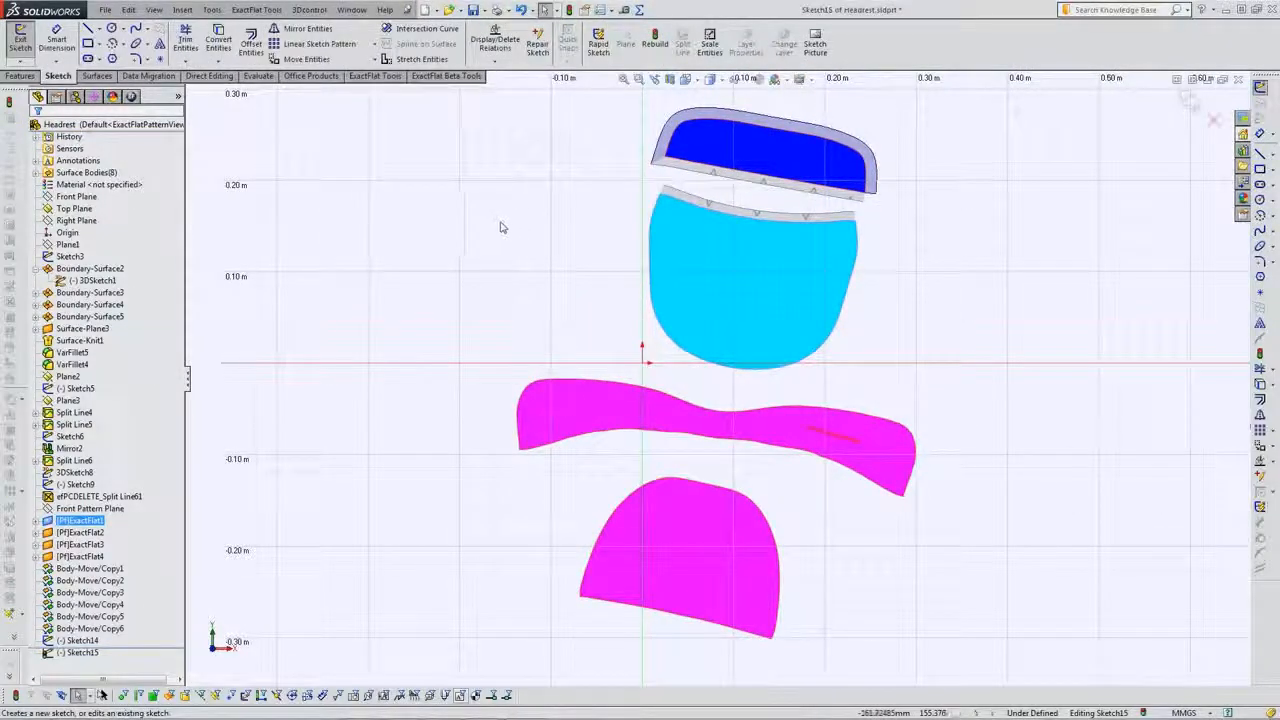
{"action": "scroll", "coordinate": [541, 228], "scroll_direction": "down", "scroll_amount": 2}
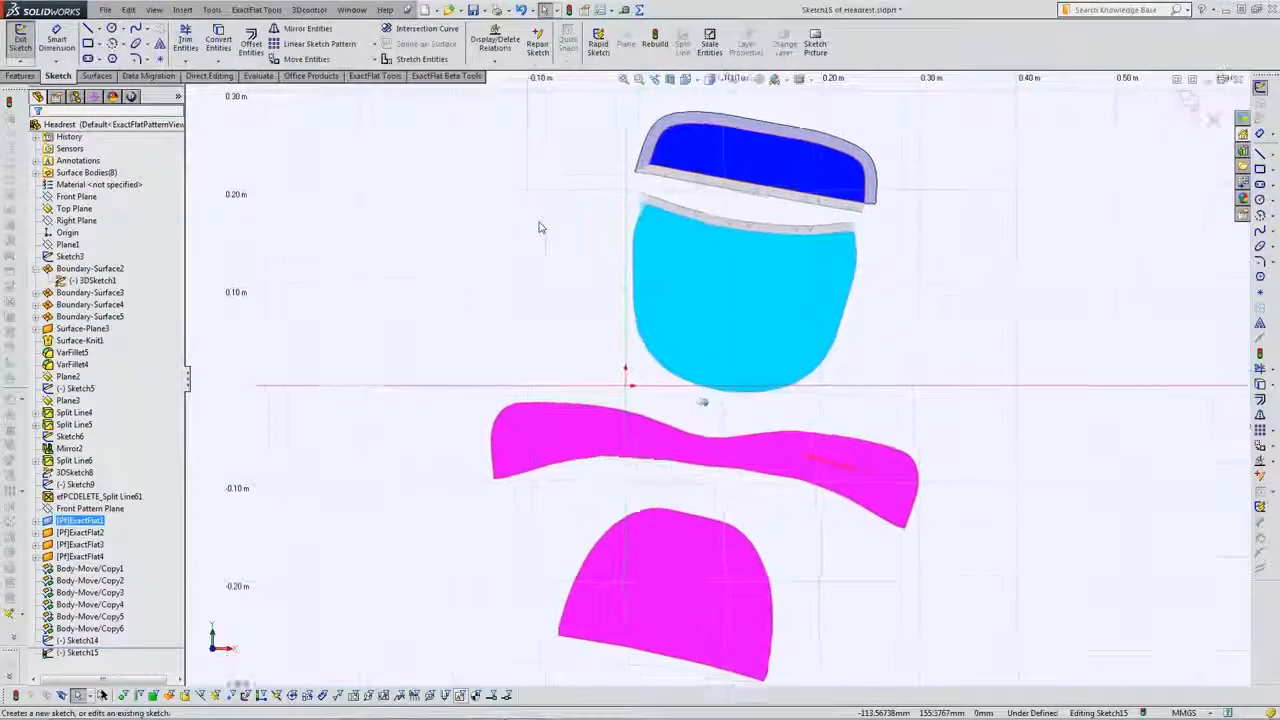
{"action": "scroll", "coordinate": [539, 228], "scroll_direction": "down", "scroll_amount": 2}
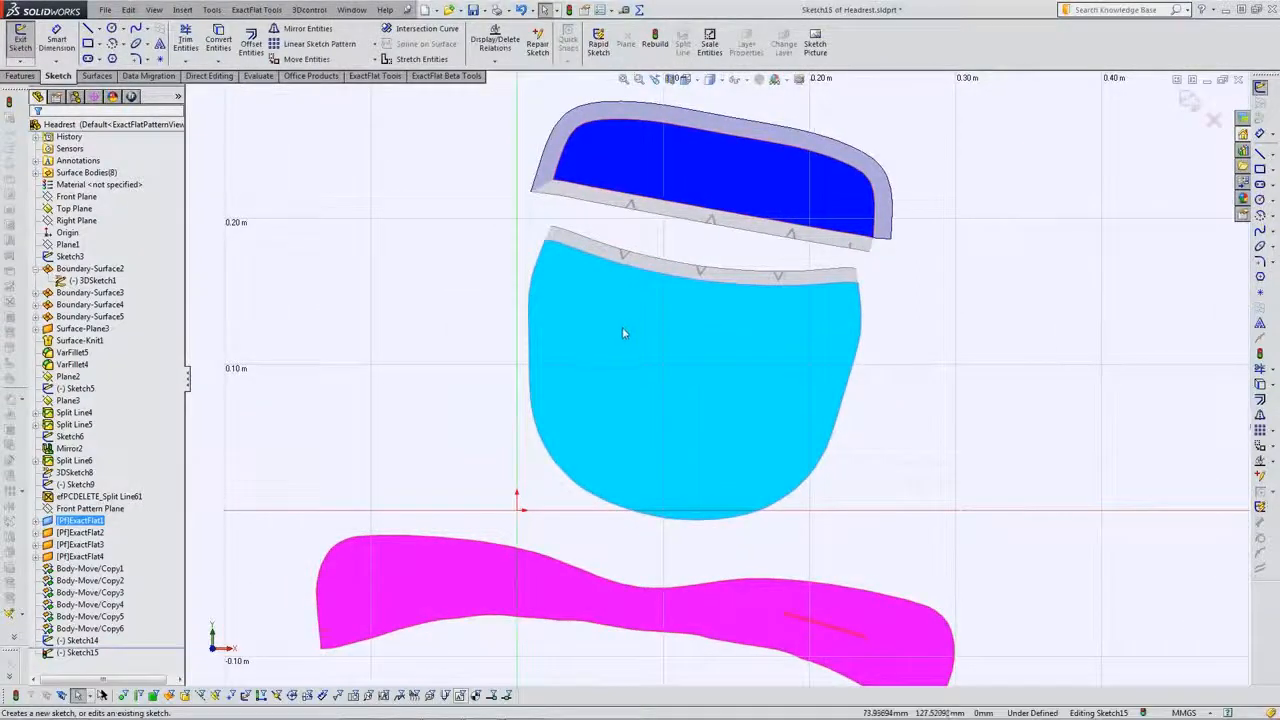
{"action": "right_click_drag", "start_coordinate": [620, 330], "coordinate": [657, 288]}
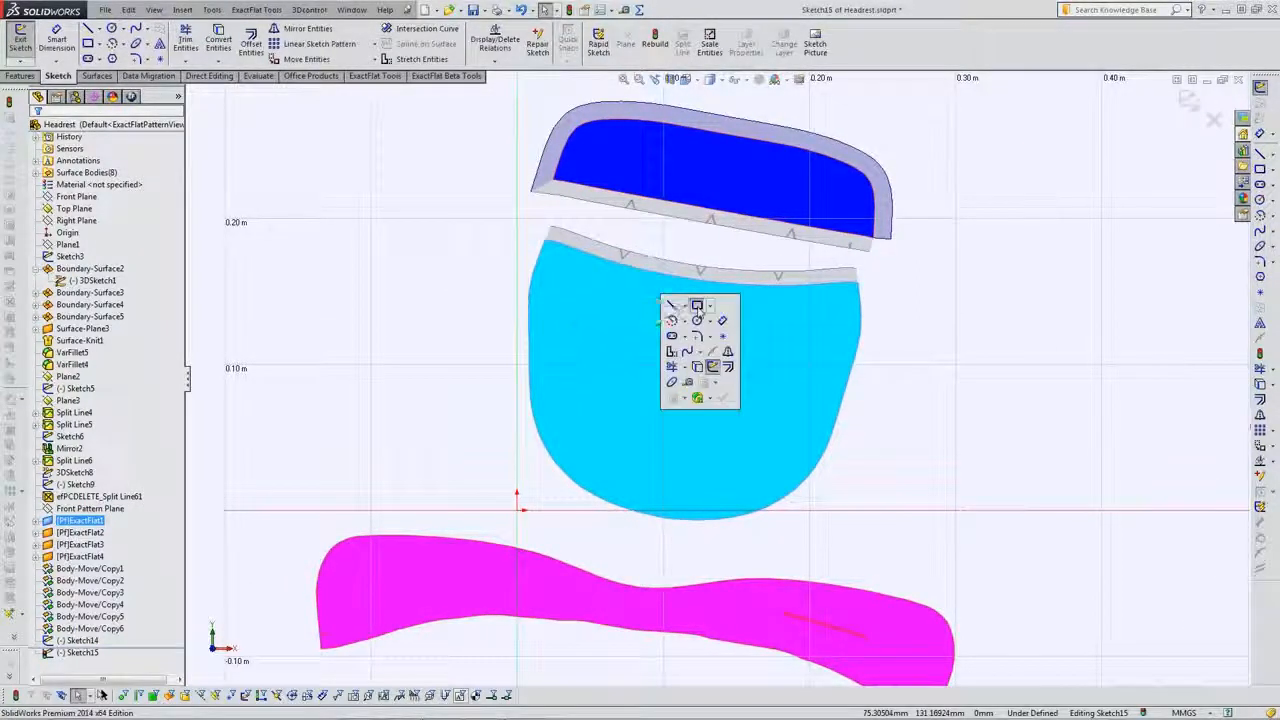
{"action": "left_click", "coordinate": [697, 306]}
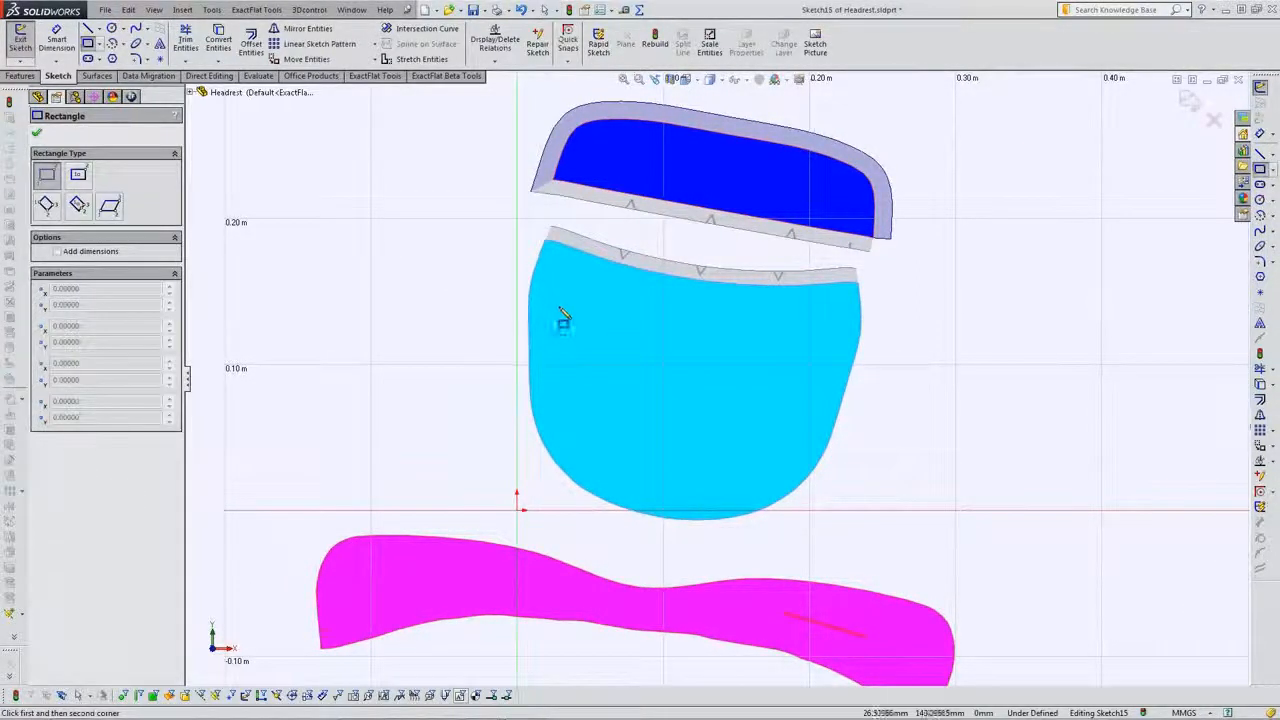
{"action": "left_click_drag", "start_coordinate": [559, 305], "coordinate": [592, 332]}
Dimension the small rectangle's width to 20 mm and finish the sketch.
{"action": "right_click_drag", "start_coordinate": [592, 332], "coordinate": [592, 295]}
{"action": "left_click", "coordinate": [576, 305]}
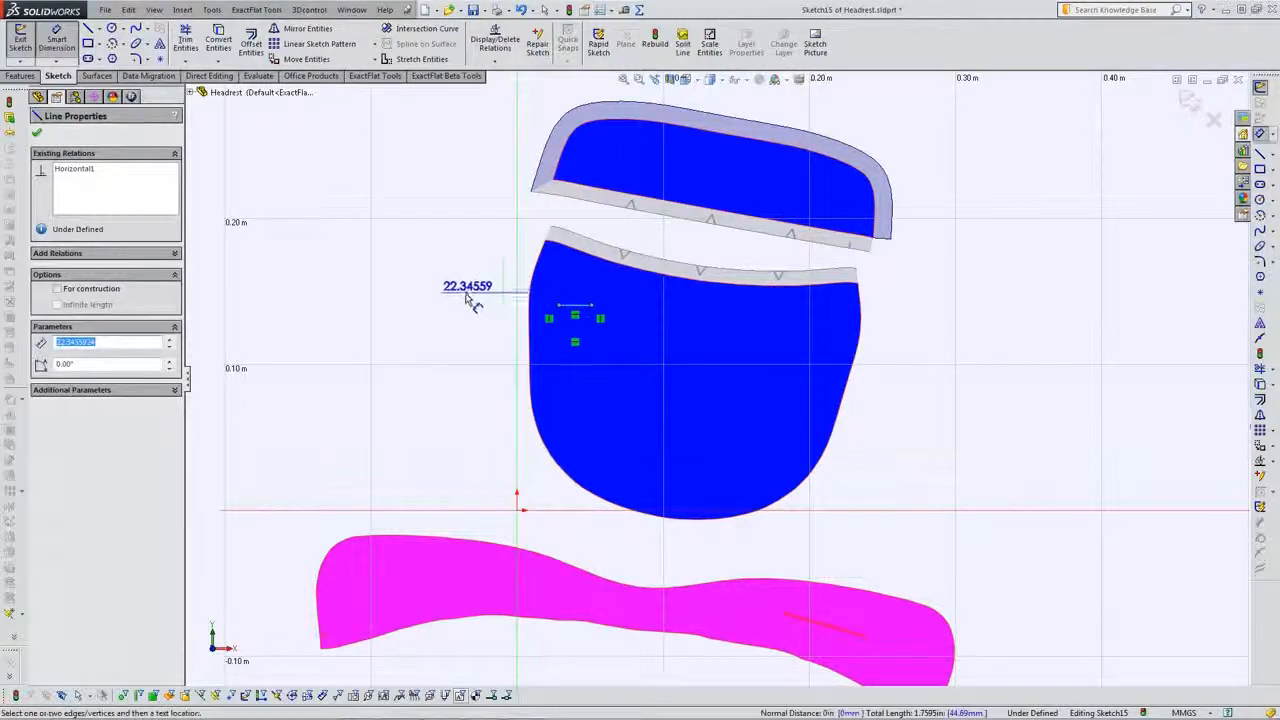
{"action": "left_click", "coordinate": [463, 303]}
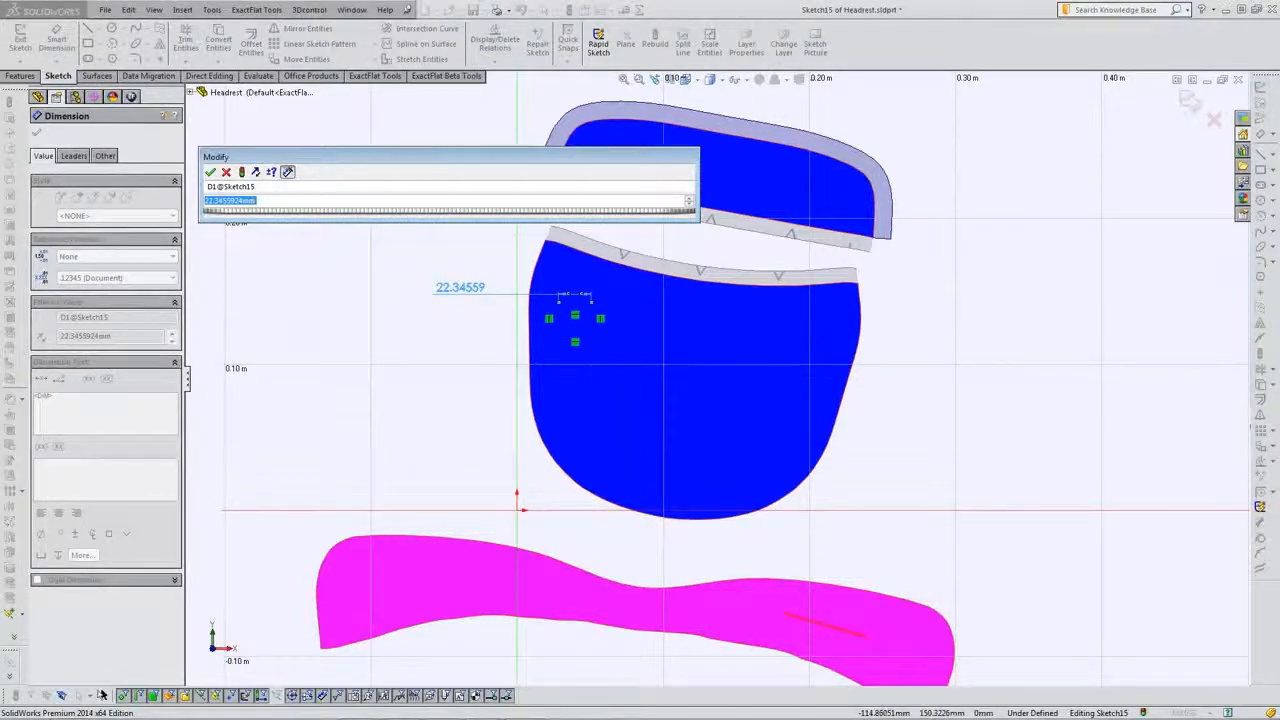
{"action": "type", "text": "20"}
{"action": "key", "text": "Return"}
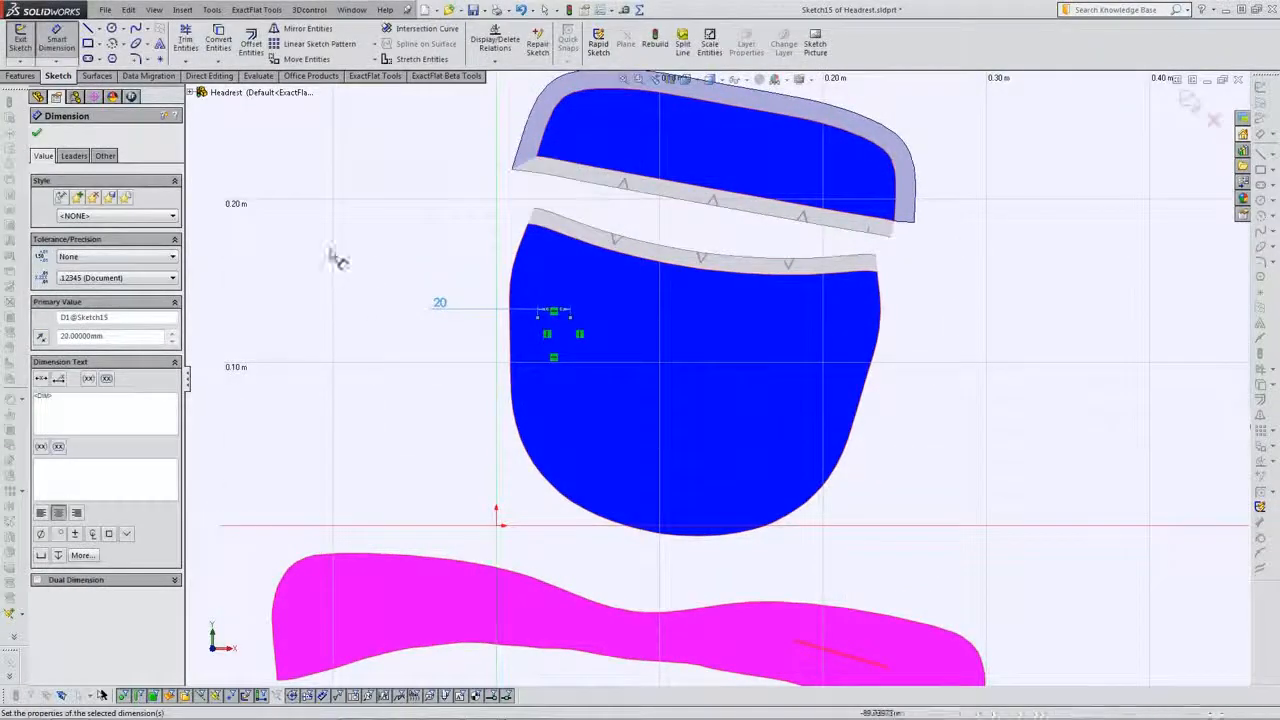
{"action": "key", "text": "Escape"}
{"action": "key", "text": "Escape"}
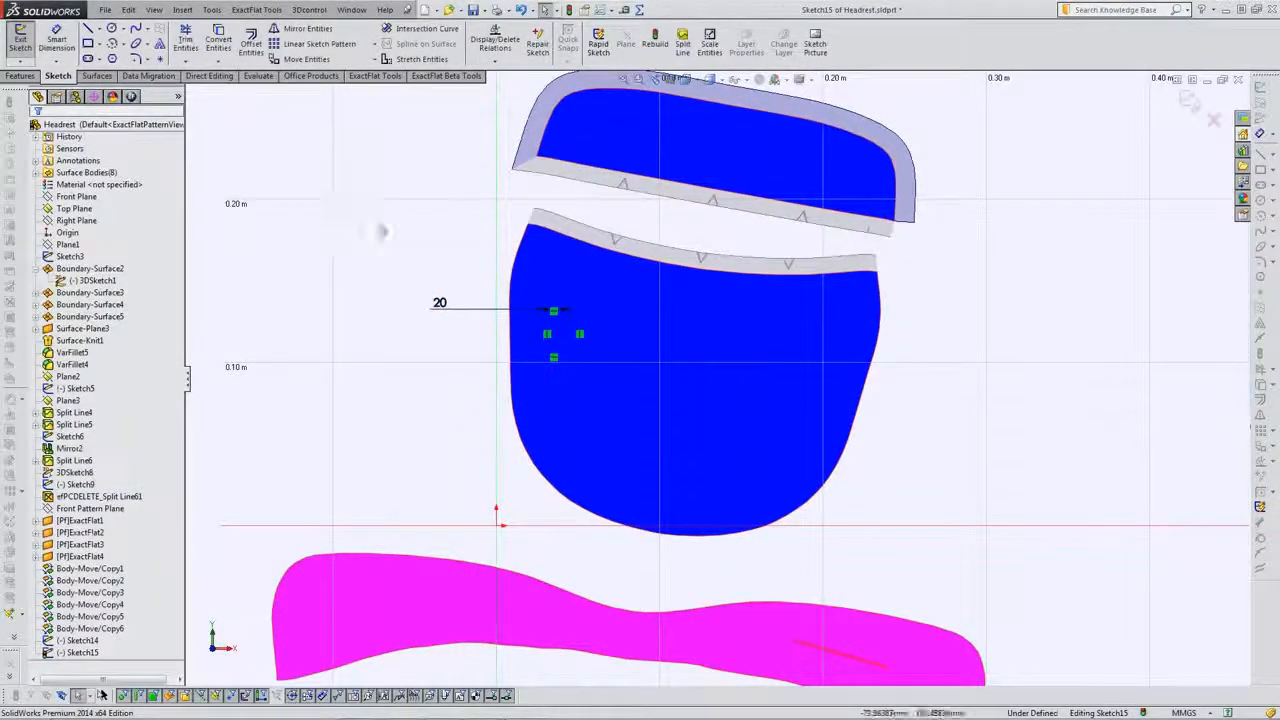
{"action": "left_click", "coordinate": [1189, 101]}
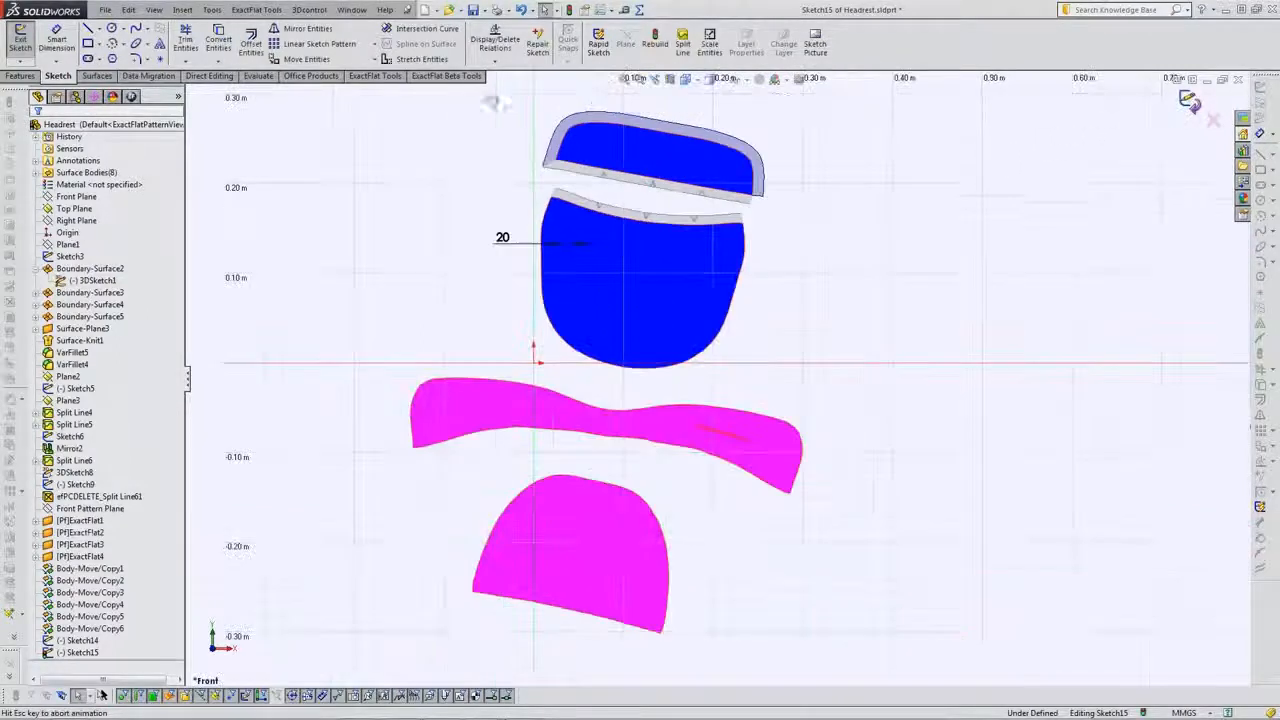
Assign the Label hardware type to the rectangle sketch on the large blue piece, keeping the default colour.
{"action": "left_click", "coordinate": [386, 77]}
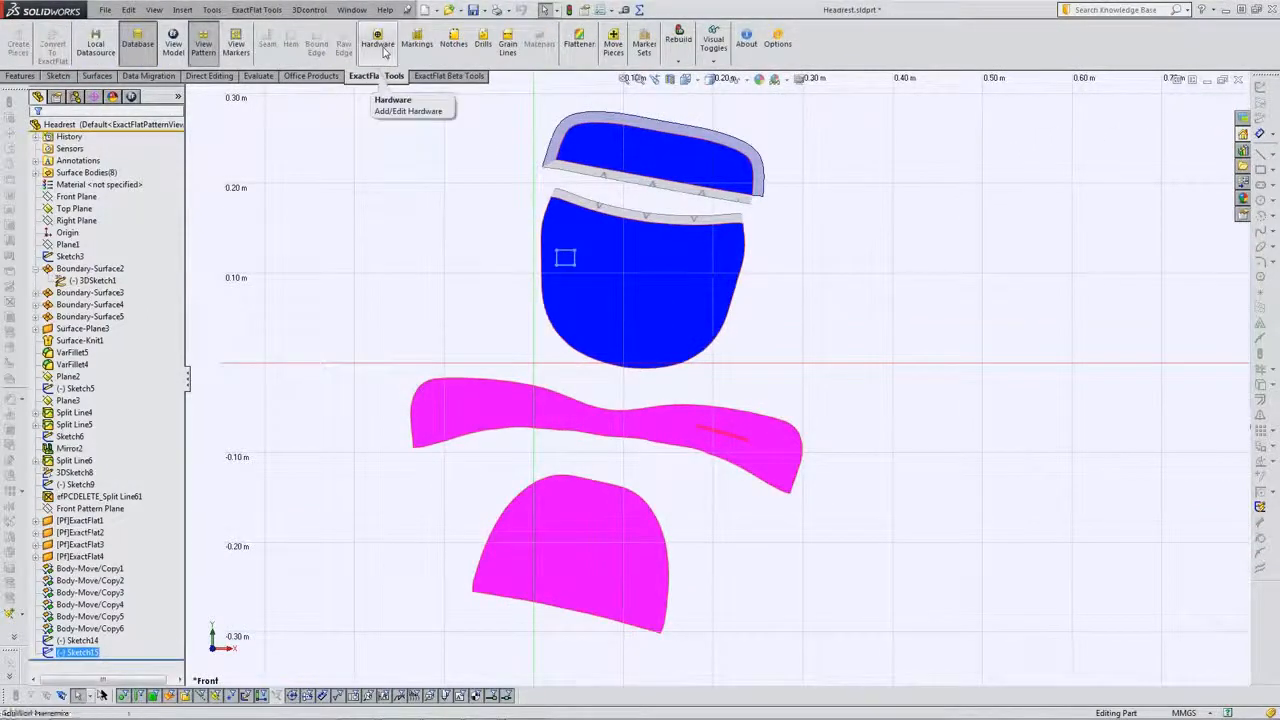
{"action": "left_click", "coordinate": [384, 48]}
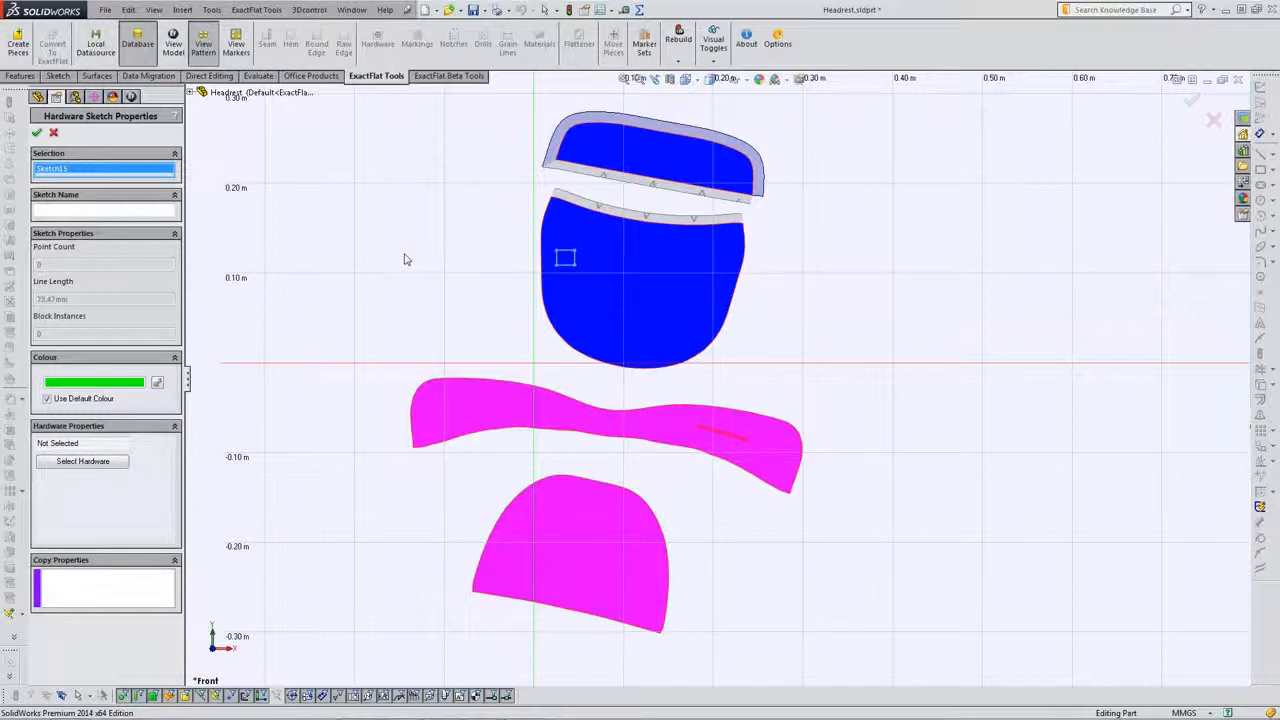
{"action": "left_click", "coordinate": [63, 463]}
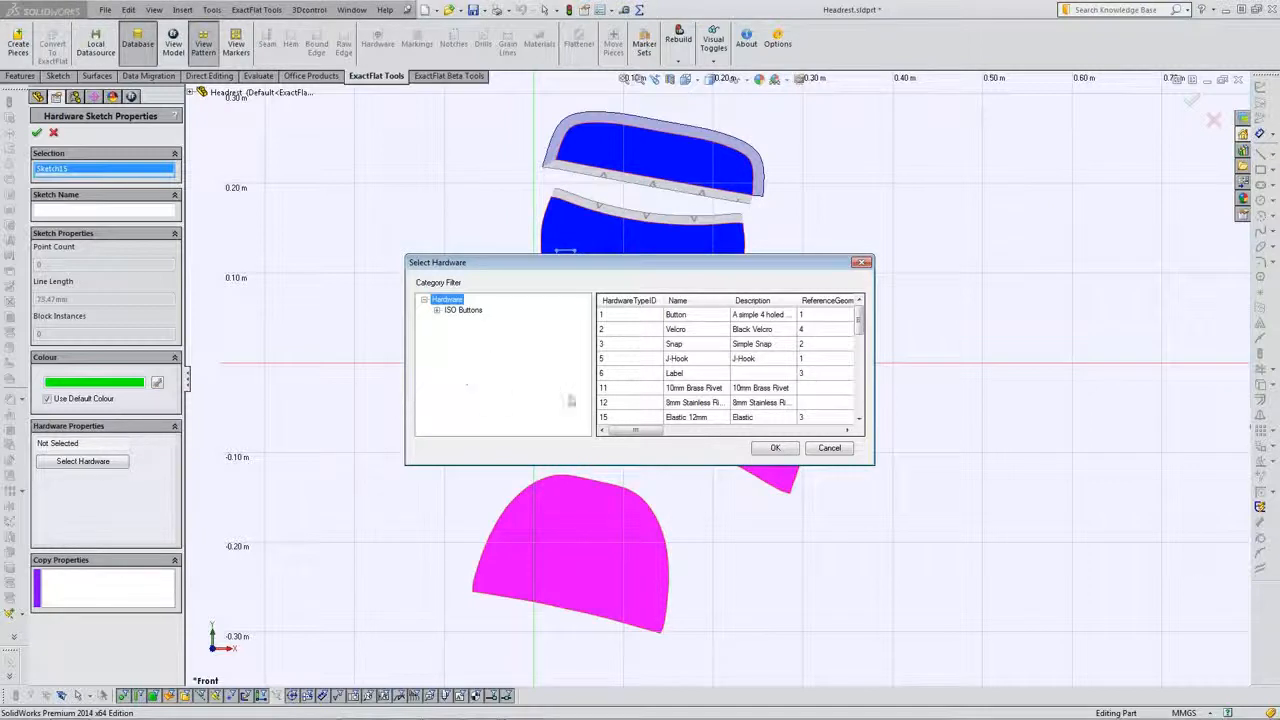
{"action": "left_click_drag", "start_coordinate": [860, 320], "coordinate": [864, 422]}
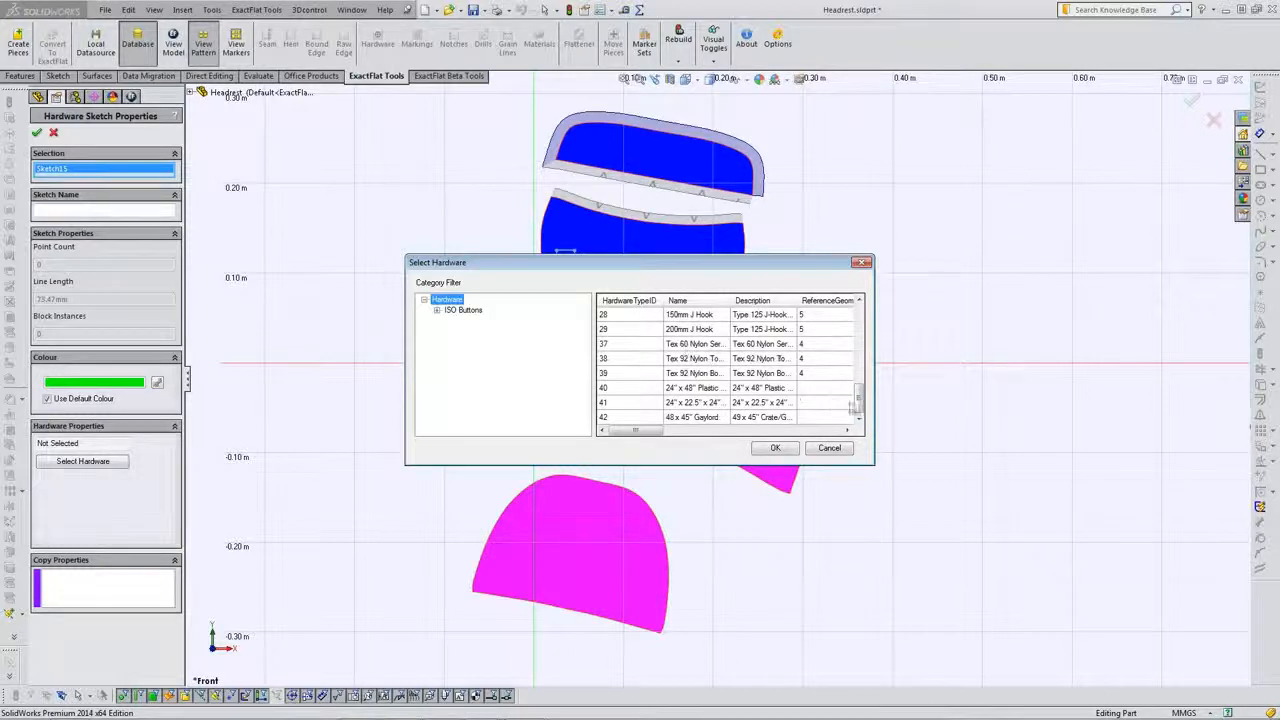
{"action": "left_click_drag", "start_coordinate": [858, 400], "coordinate": [856, 332]}
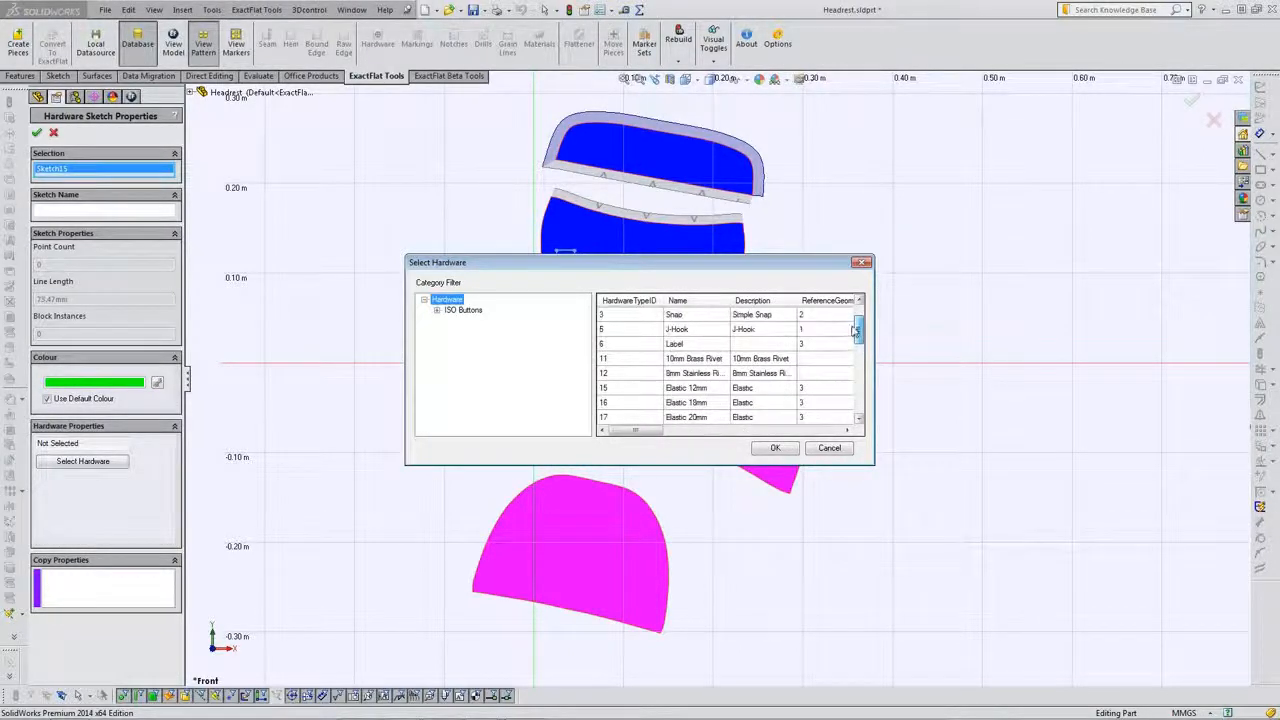
{"action": "left_click", "coordinate": [728, 314]}
{"action": "left_click_drag", "start_coordinate": [727, 301], "coordinate": [752, 301]}
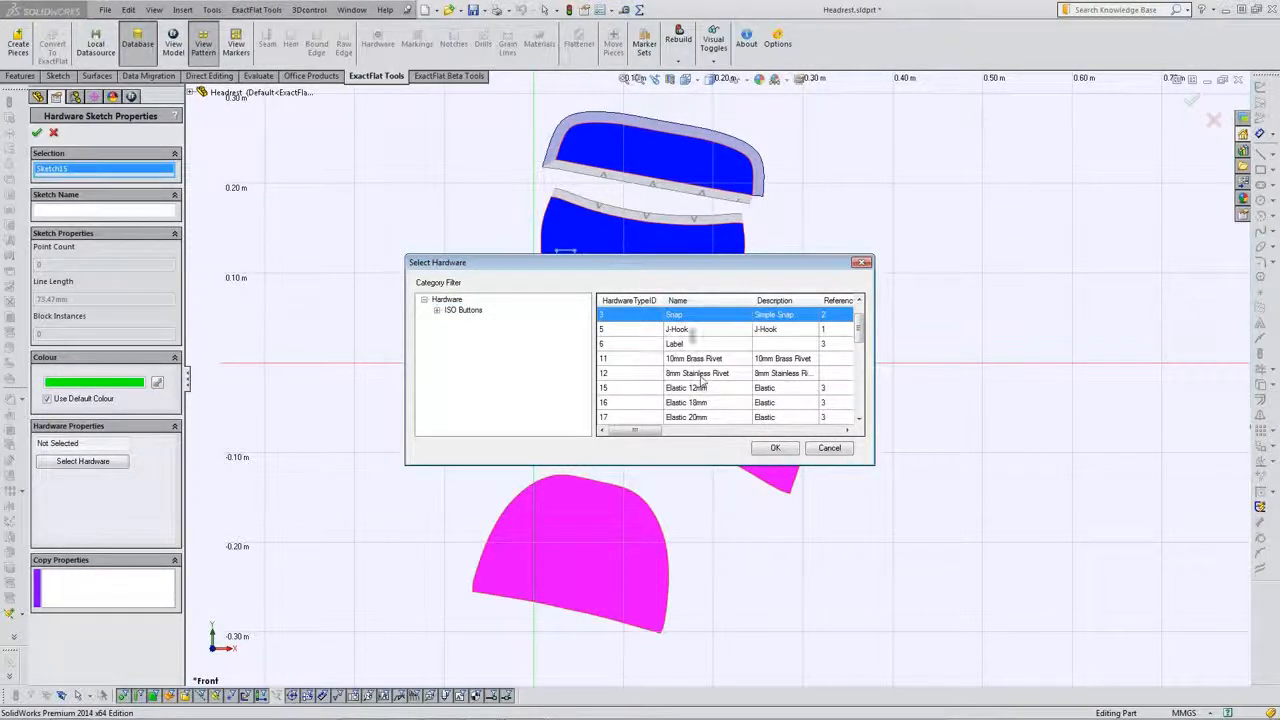
{"action": "left_click", "coordinate": [690, 343]}
{"action": "left_click", "coordinate": [775, 449]}
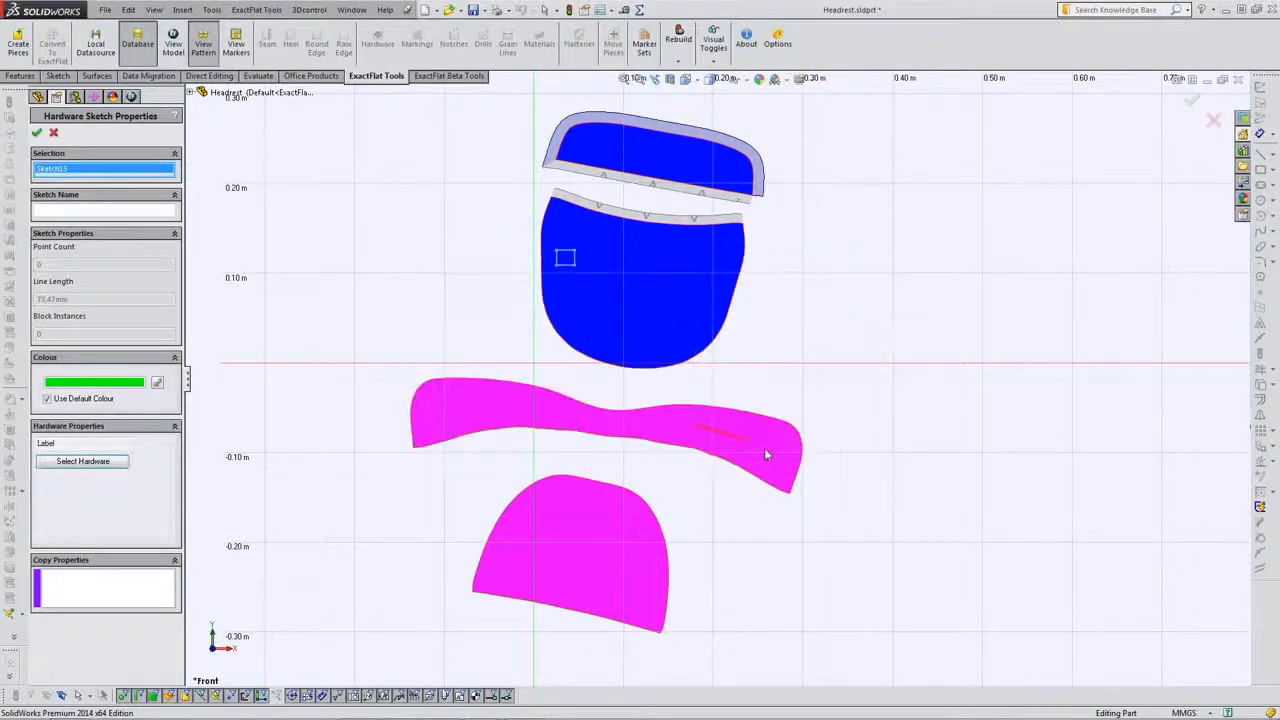
{"action": "left_click", "coordinate": [38, 136]}
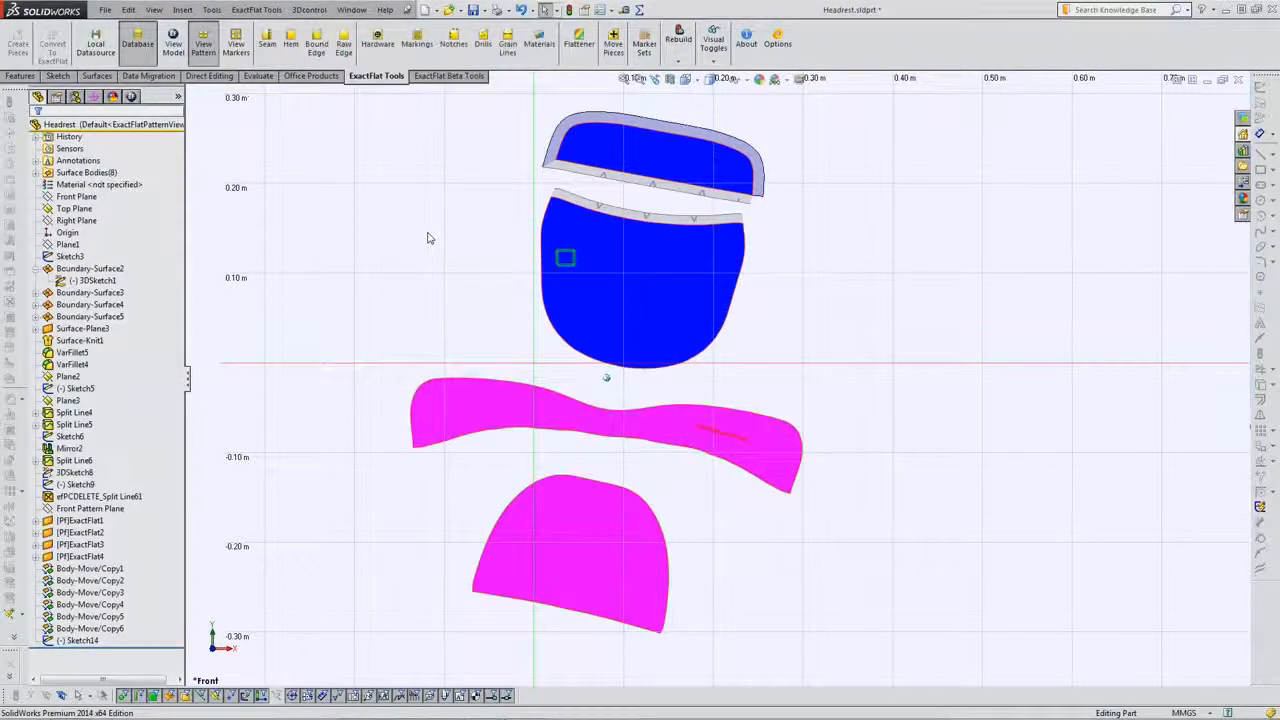
Inspect the label outline on the large blue piece in wireframe display and return the pieces to shaded display.
{"action": "key", "text": "f"}
{"action": "scroll", "coordinate": [430, 238], "scroll_direction": "down", "scroll_amount": 2}
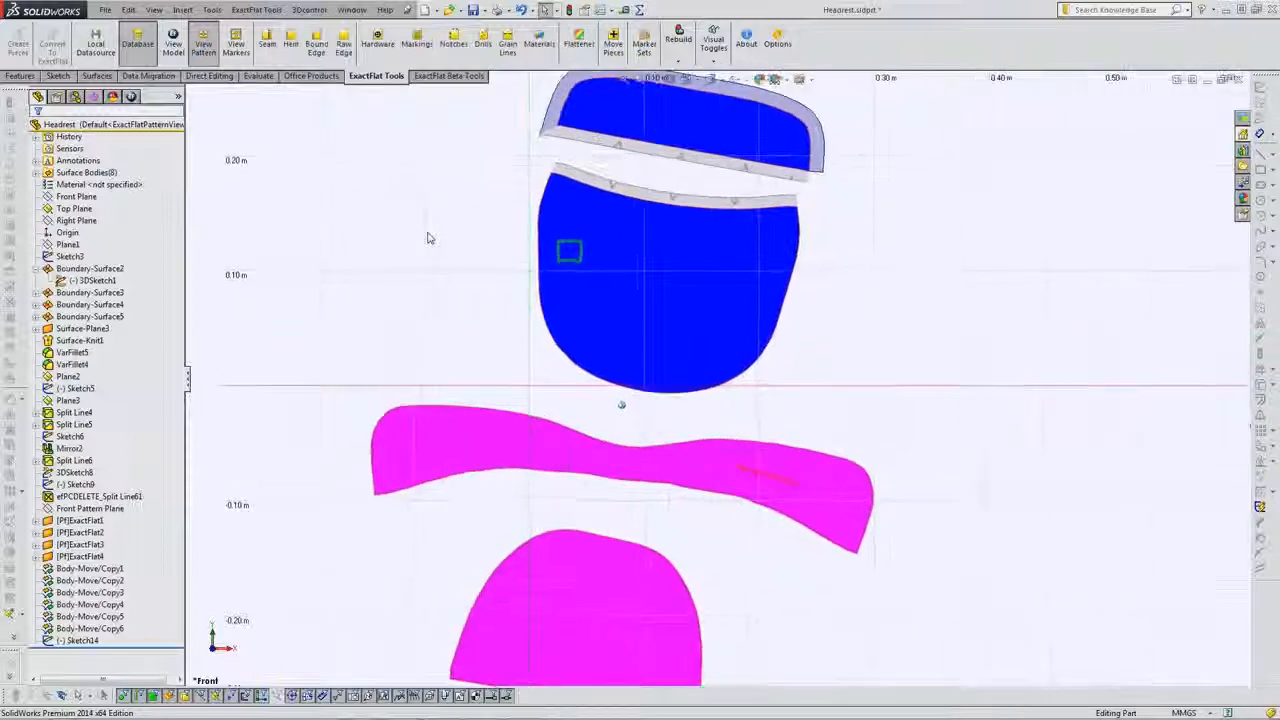
{"action": "scroll", "coordinate": [427, 238], "scroll_direction": "down", "scroll_amount": 3}
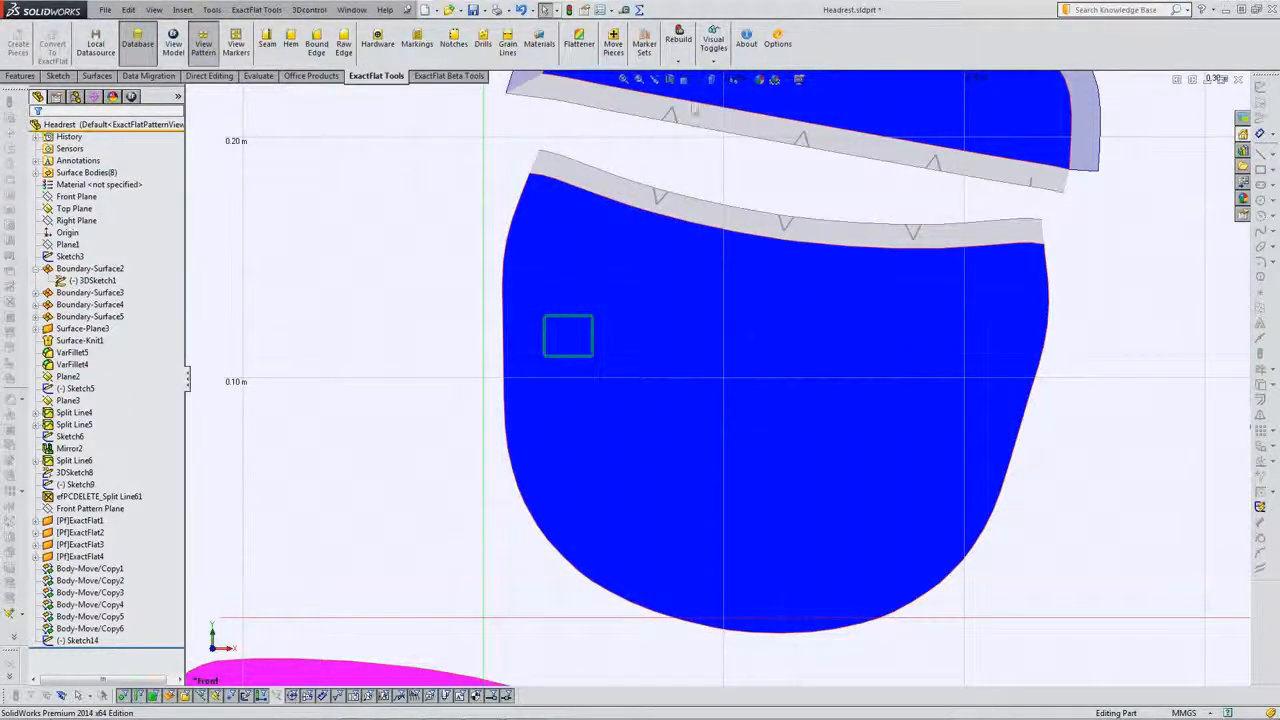
{"action": "left_click", "coordinate": [711, 82]}
{"action": "left_click", "coordinate": [712, 163]}
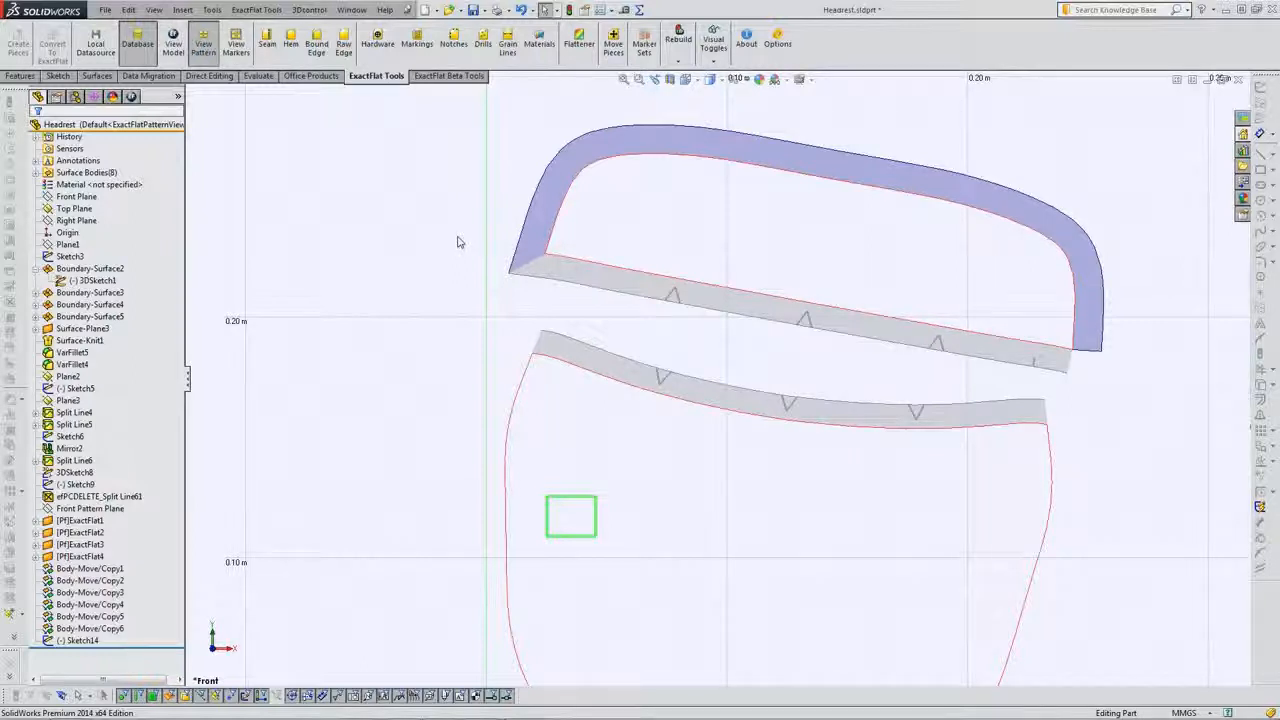
{"action": "left_click", "coordinate": [712, 80]}
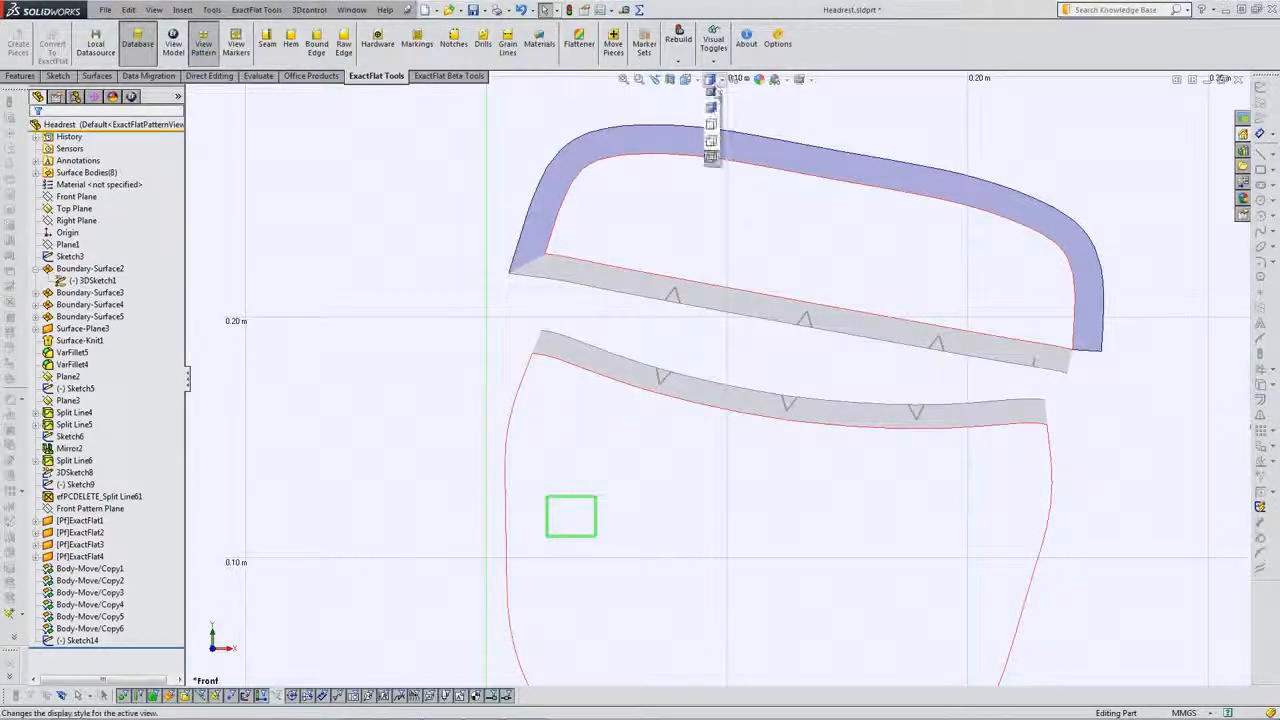
{"action": "left_click", "coordinate": [712, 107]}
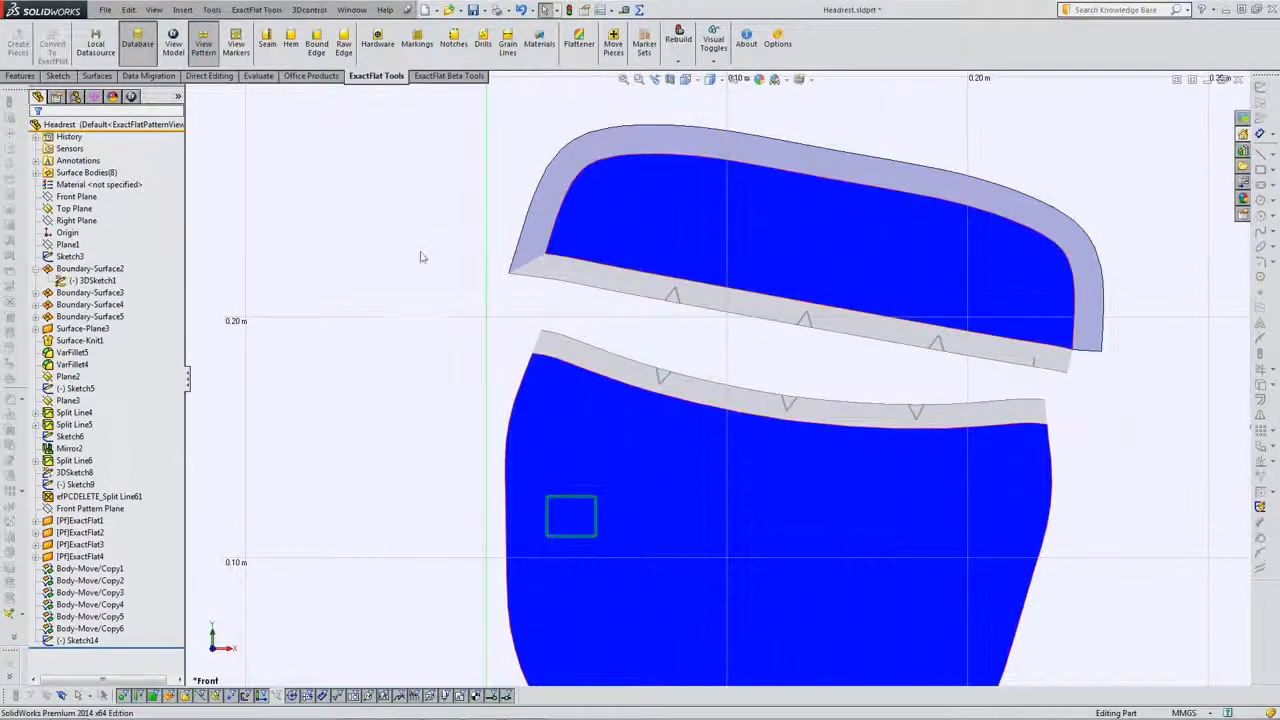
{"action": "scroll", "coordinate": [424, 257], "scroll_direction": "up", "scroll_amount": 3}
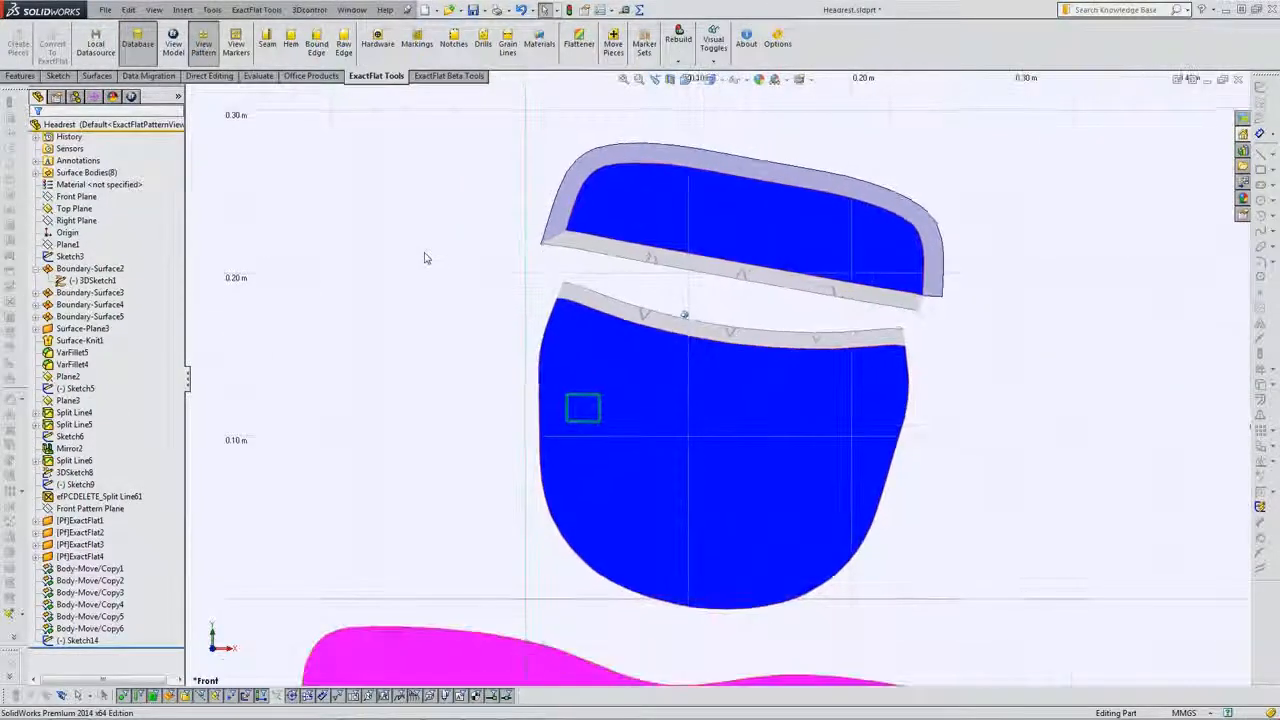
{"action": "scroll", "coordinate": [424, 257], "scroll_direction": "up", "scroll_amount": 5}
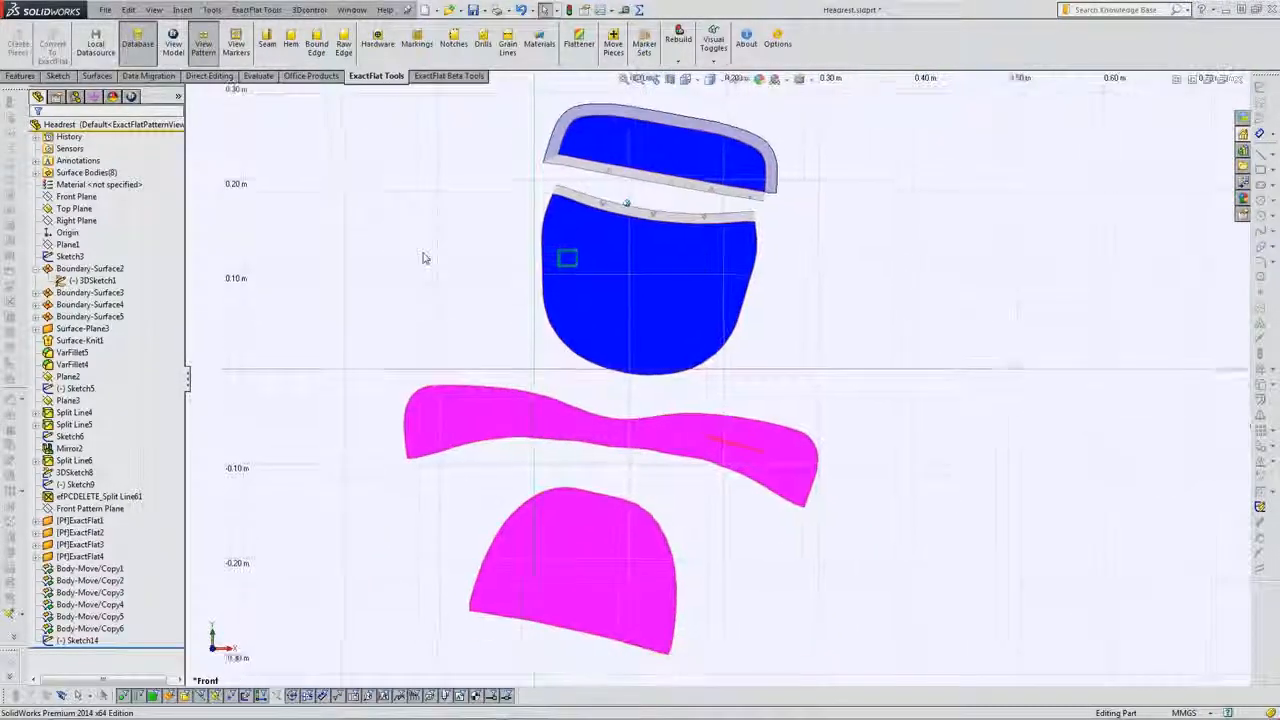
{"action": "scroll", "coordinate": [423, 258], "scroll_direction": "up", "scroll_amount": 1}
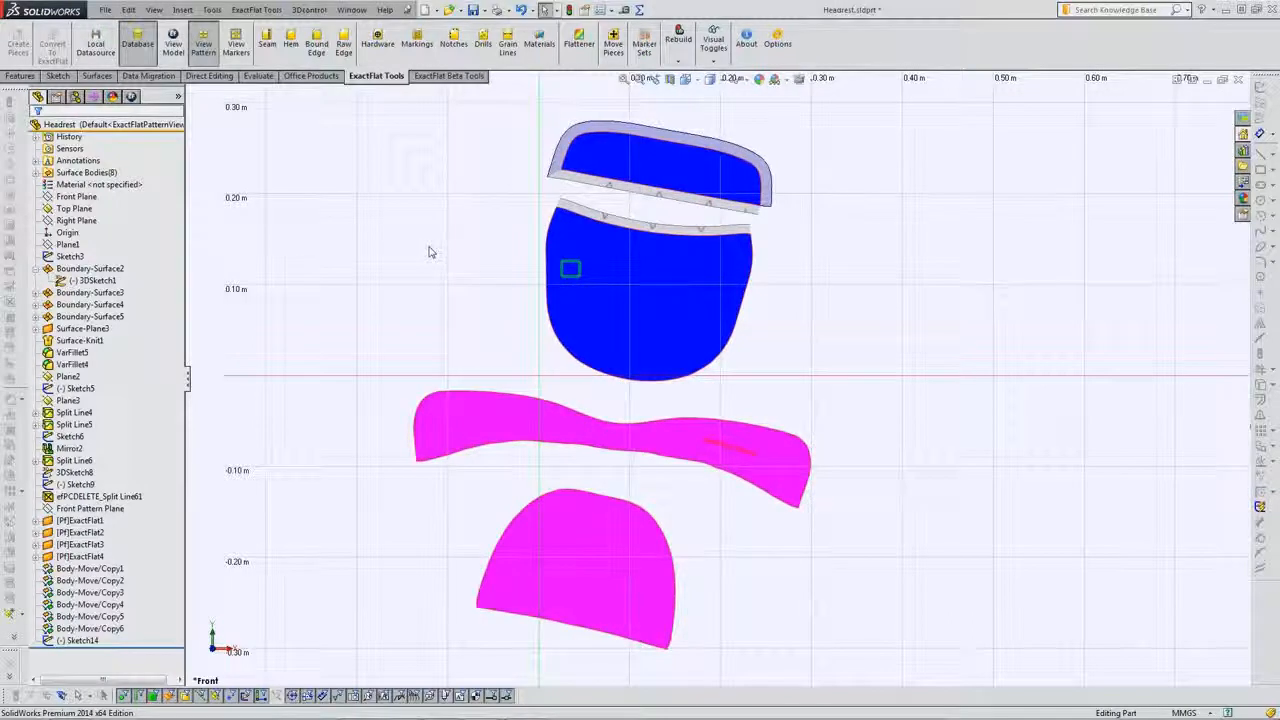
Show the 3D headrest model, return to the pattern view and open the Marker View to review the nested pieces.
{"action": "left_click", "coordinate": [173, 47]}
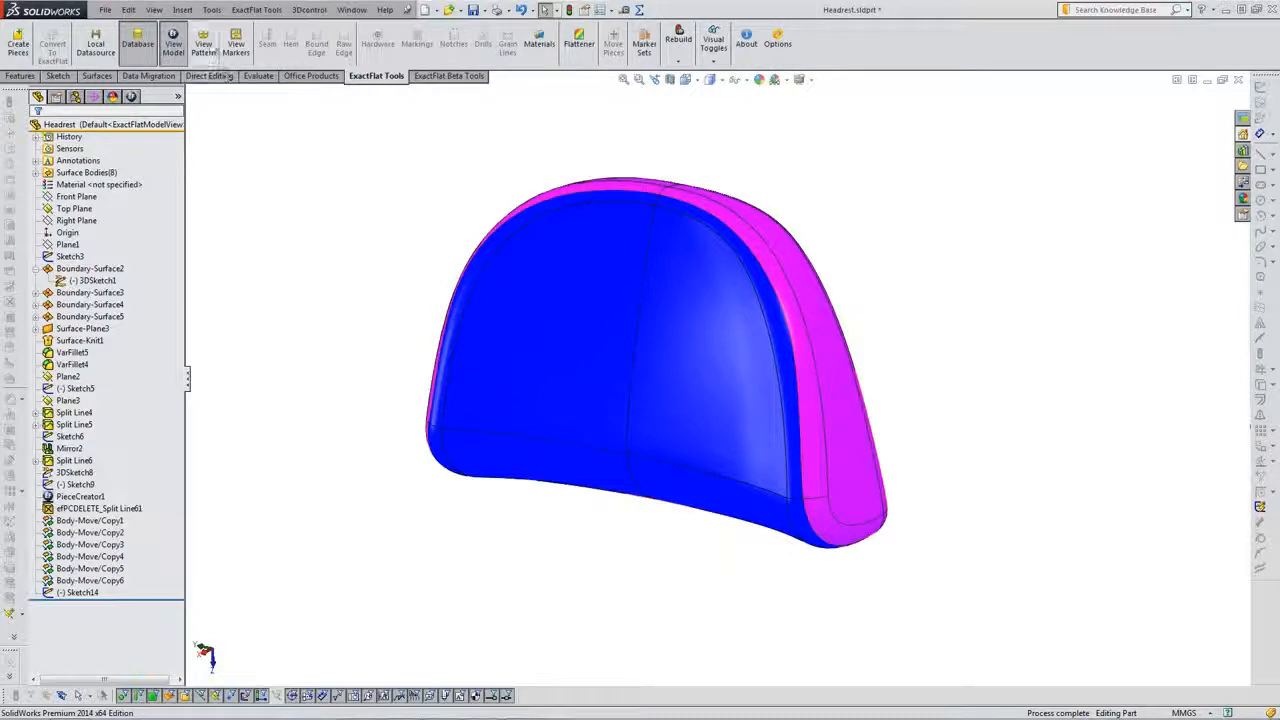
{"action": "left_click", "coordinate": [204, 46]}
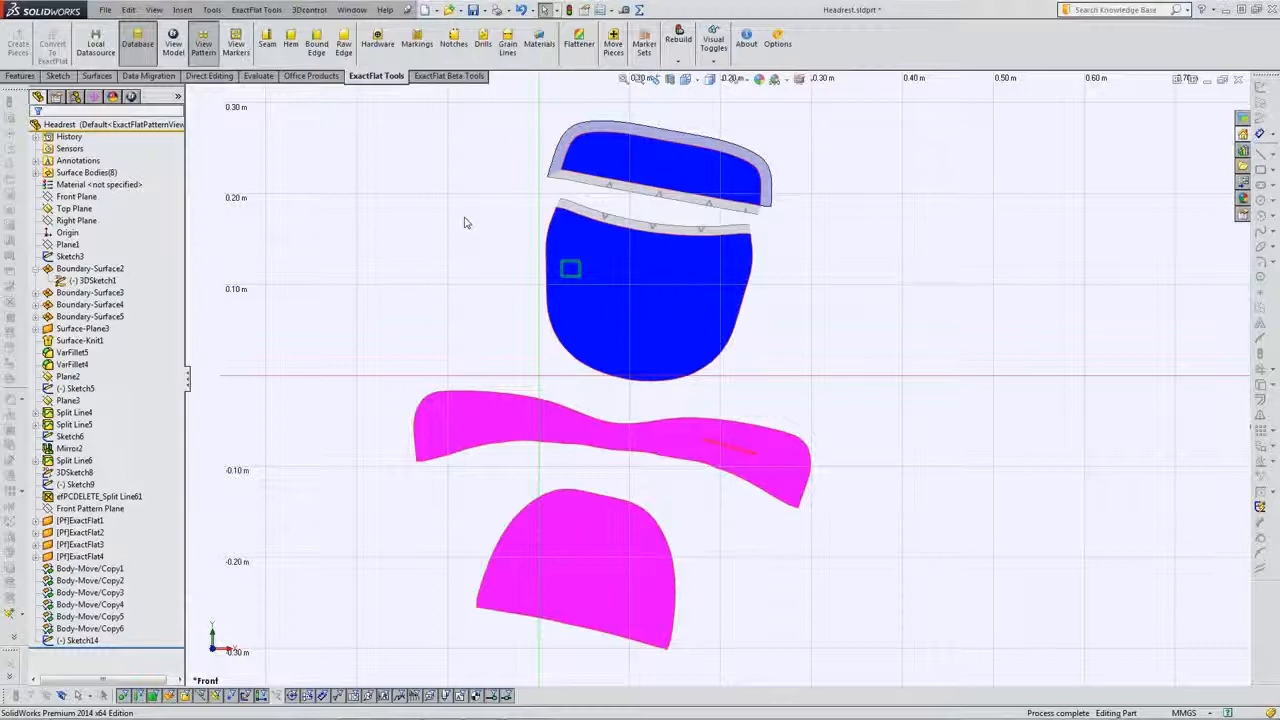
{"action": "left_click", "coordinate": [236, 46]}
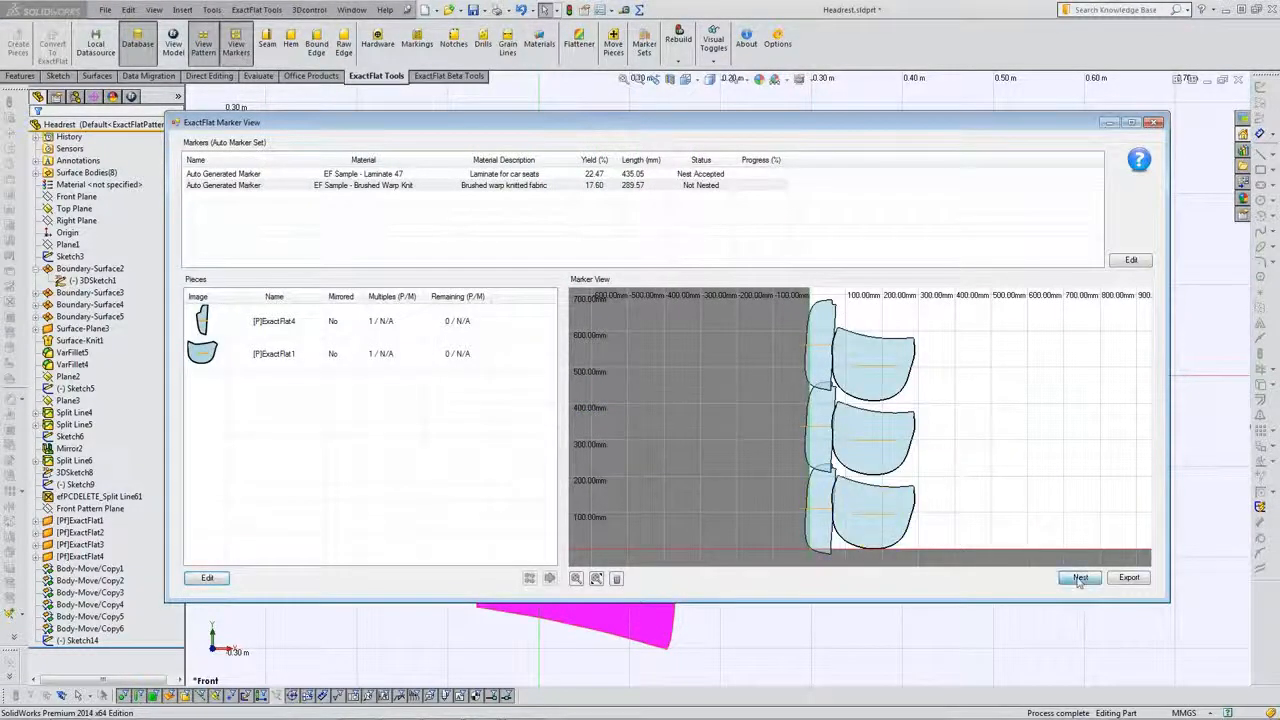
Nest the Brushed Warp Knit marker, stop the run early, accept the nest, and close the Marker View after fitting the layout.
{"action": "left_click", "coordinate": [1080, 577]}
{"action": "left_click", "coordinate": [812, 497]}
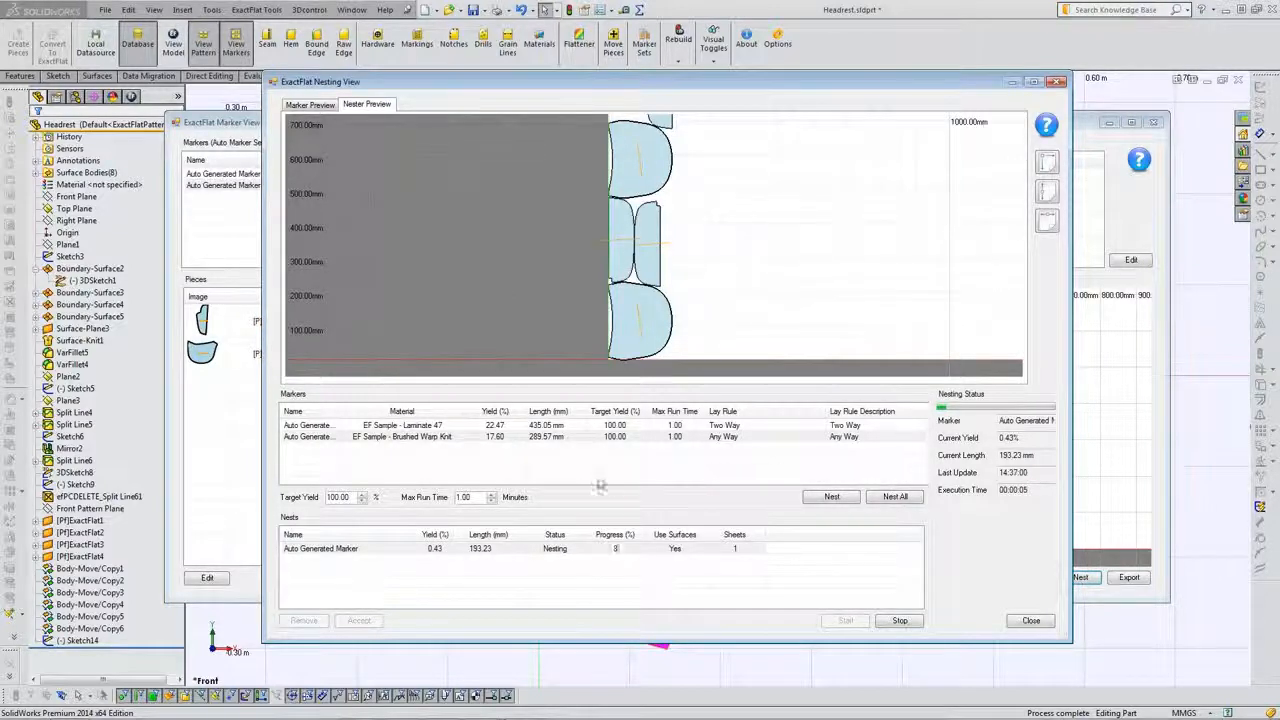
{"action": "left_click", "coordinate": [899, 621]}
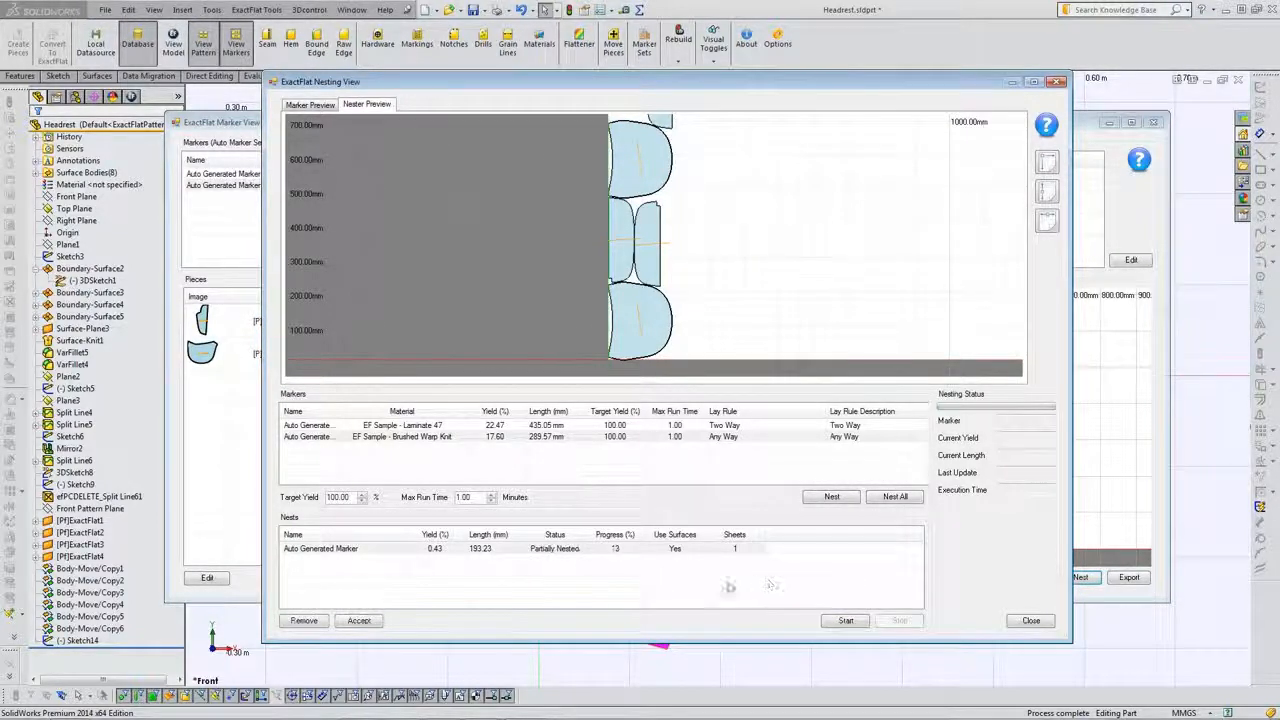
{"action": "left_click", "coordinate": [359, 621]}
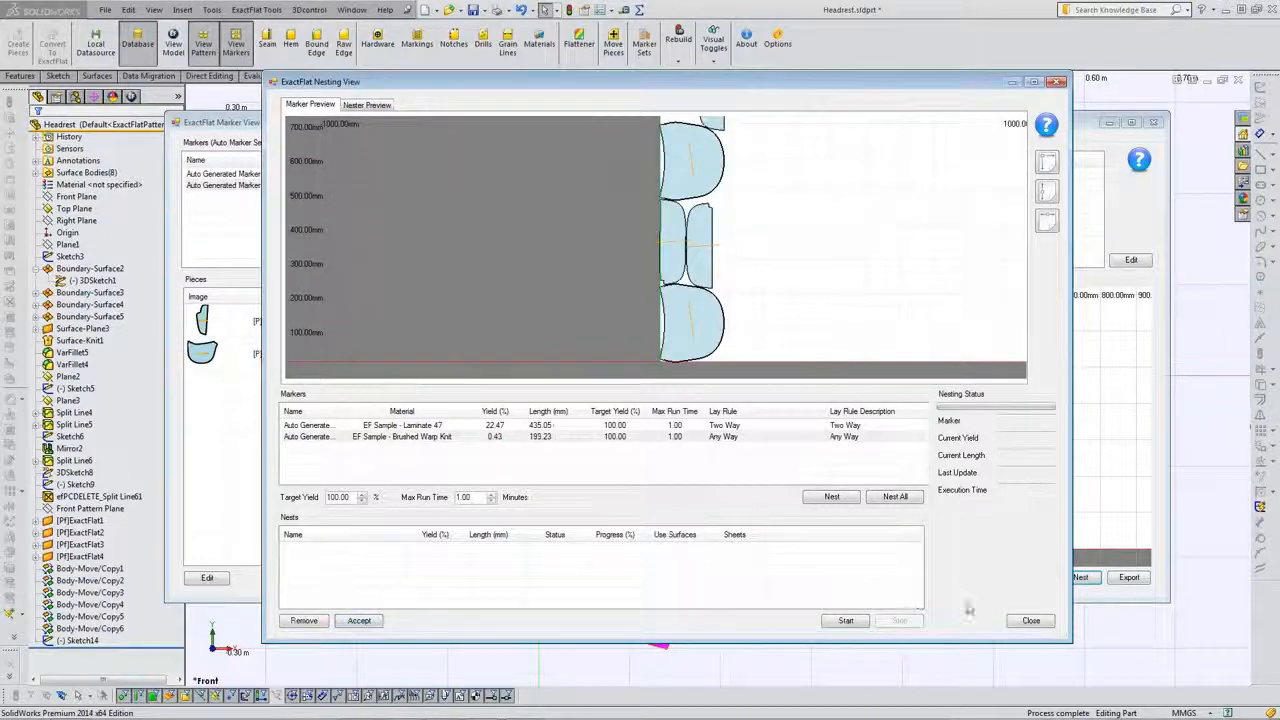
{"action": "left_click", "coordinate": [1030, 621]}
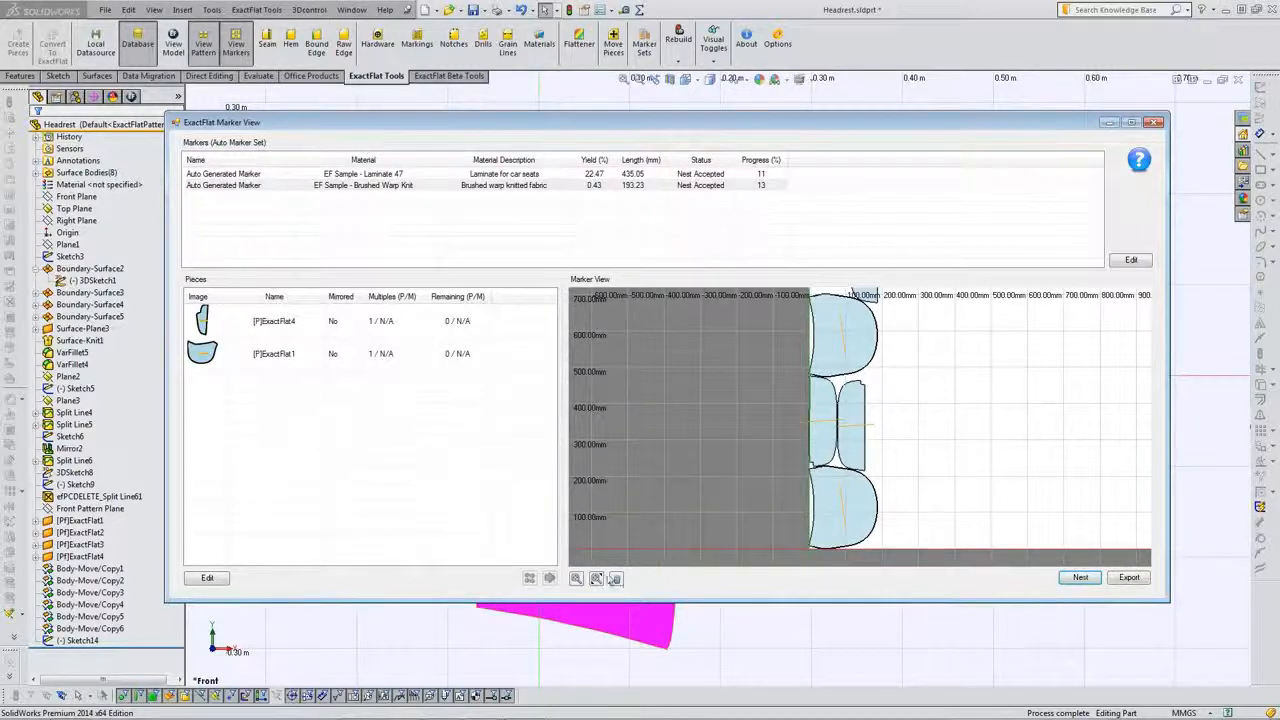
{"action": "left_click", "coordinate": [596, 578]}
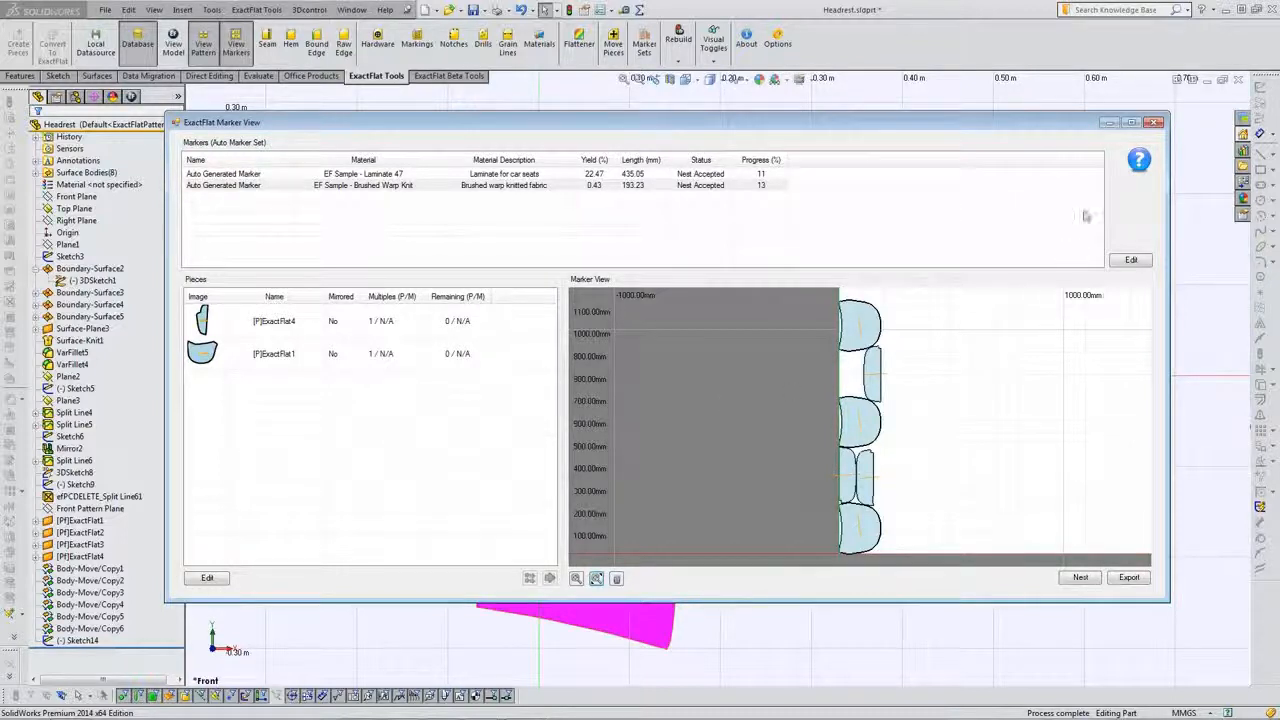
{"action": "left_click", "coordinate": [1154, 123]}
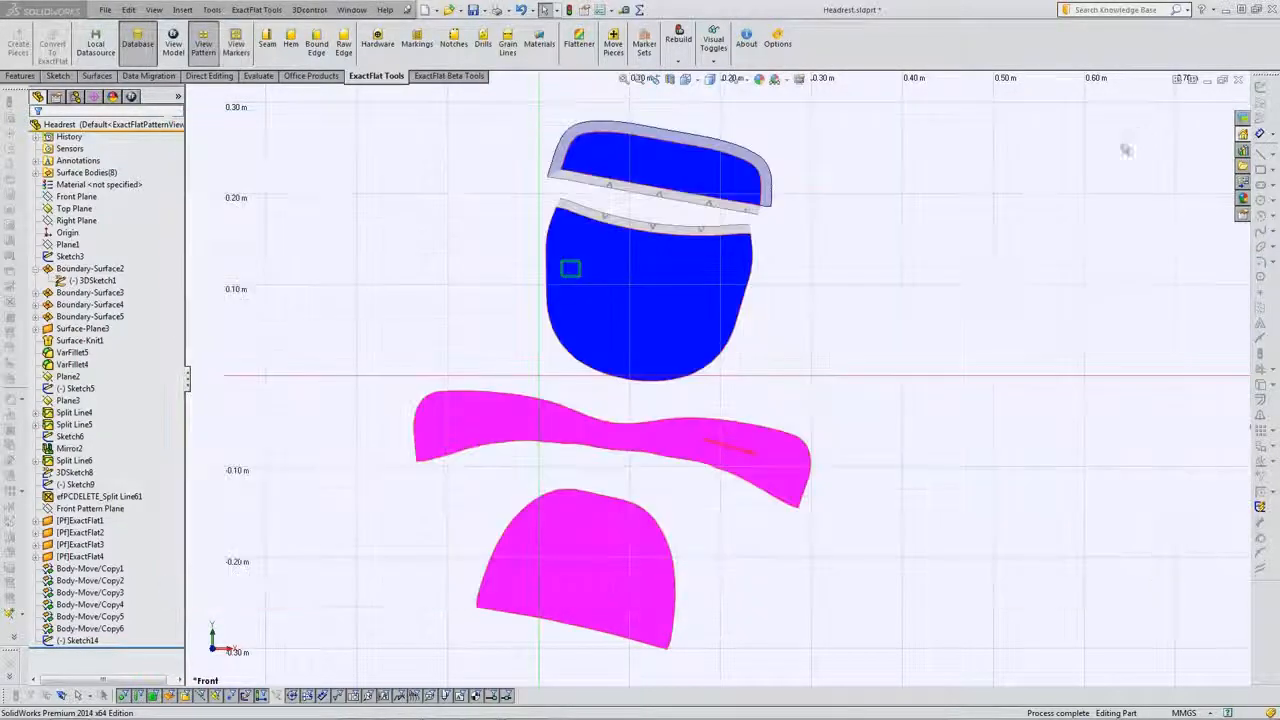
Review the fabric and labour costing results, try a higher production count, and close the results without saving.
{"action": "left_click", "coordinate": [440, 77]}
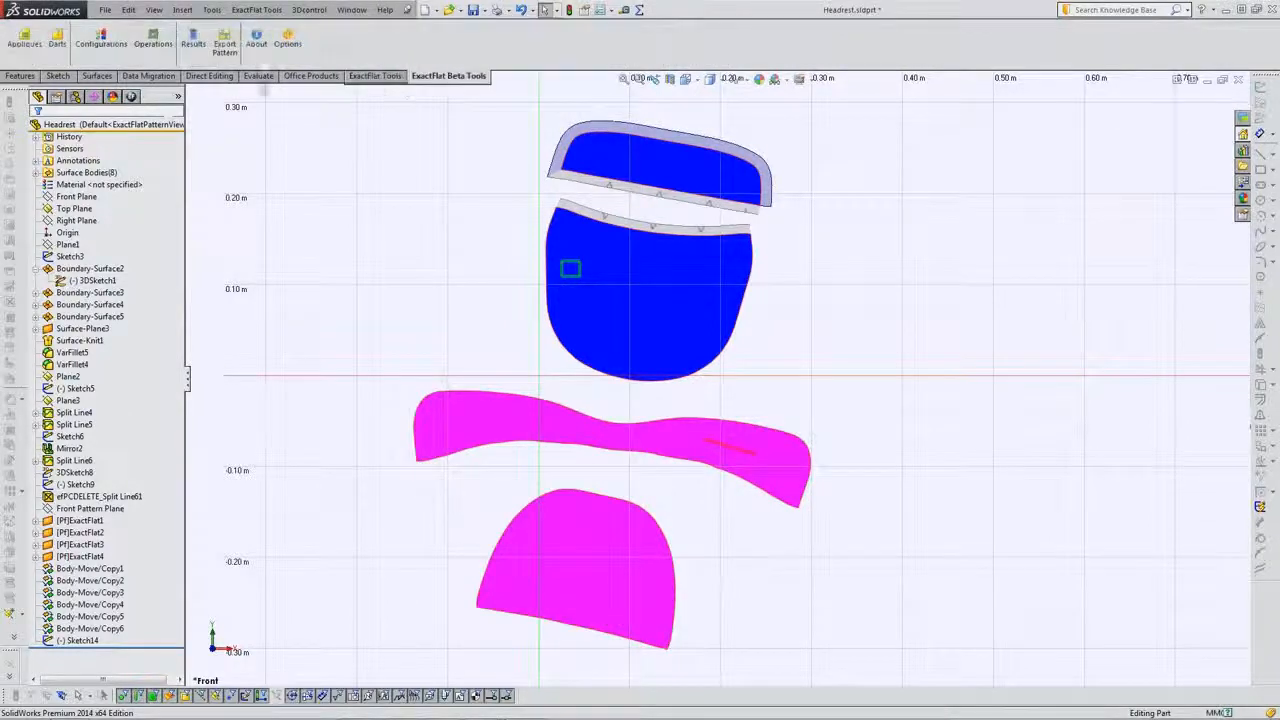
{"action": "left_click", "coordinate": [194, 44]}
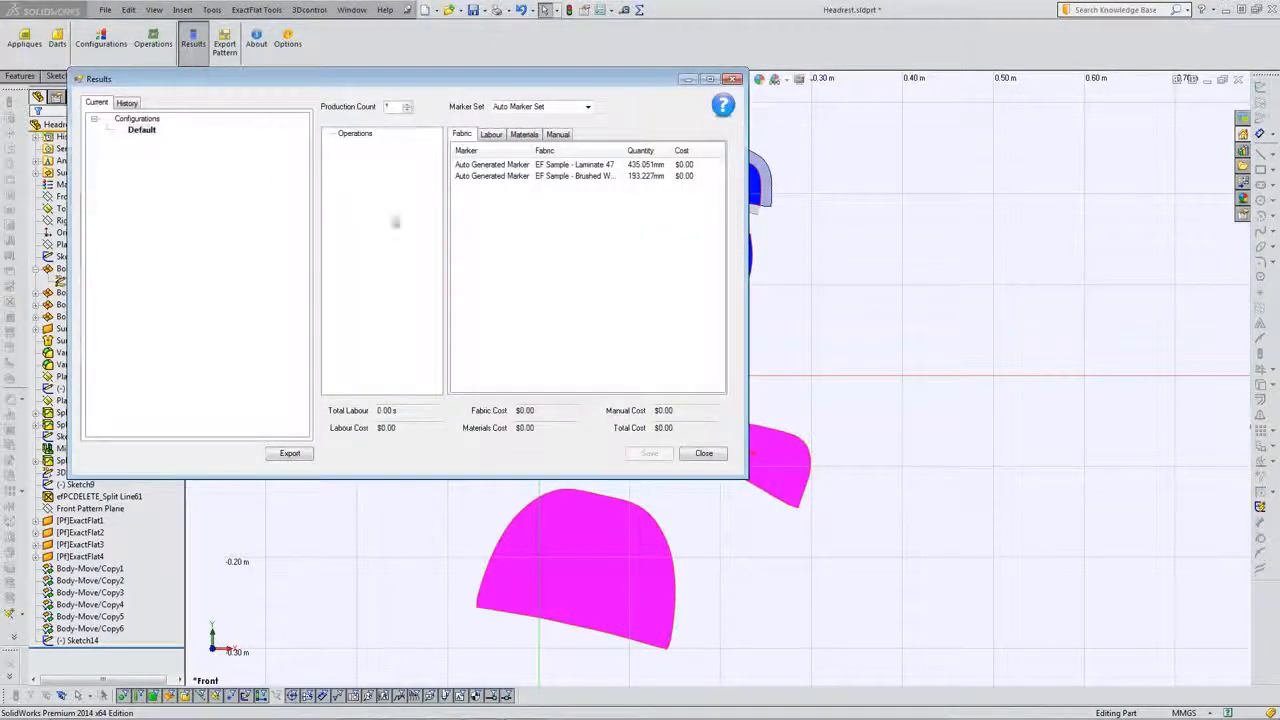
{"action": "left_click", "coordinate": [503, 141]}
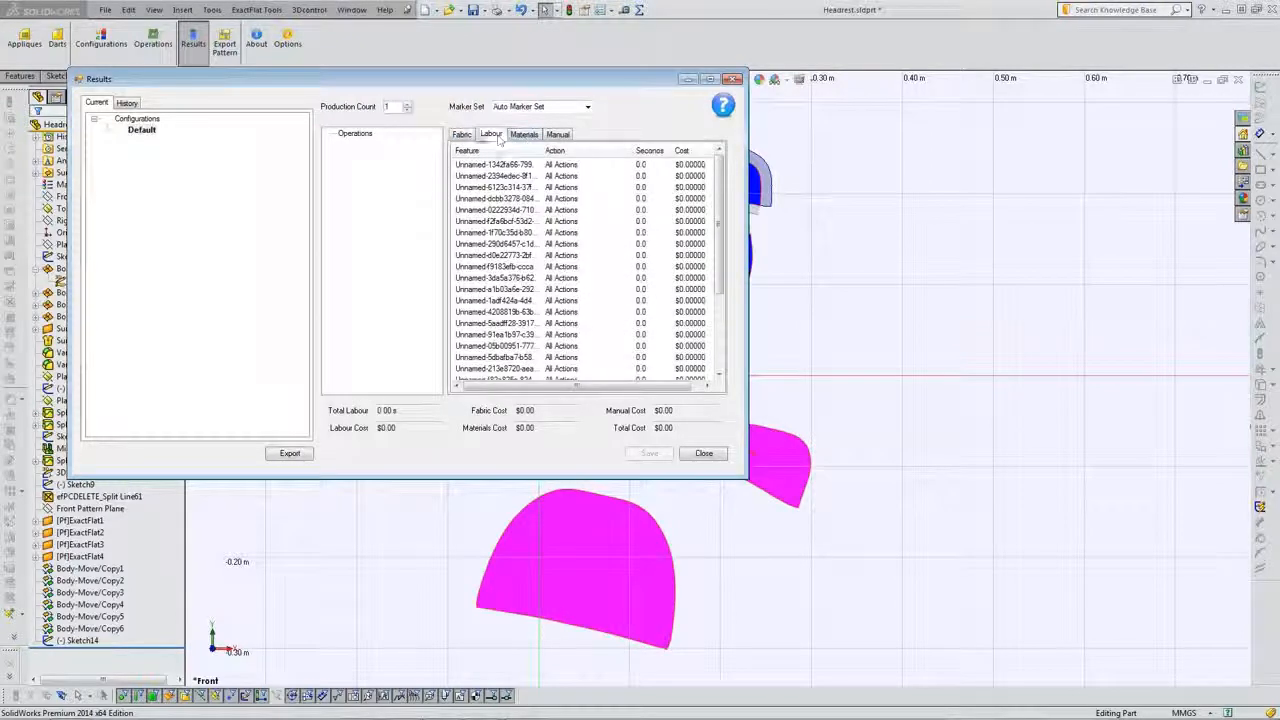
{"action": "left_click", "coordinate": [407, 106]}
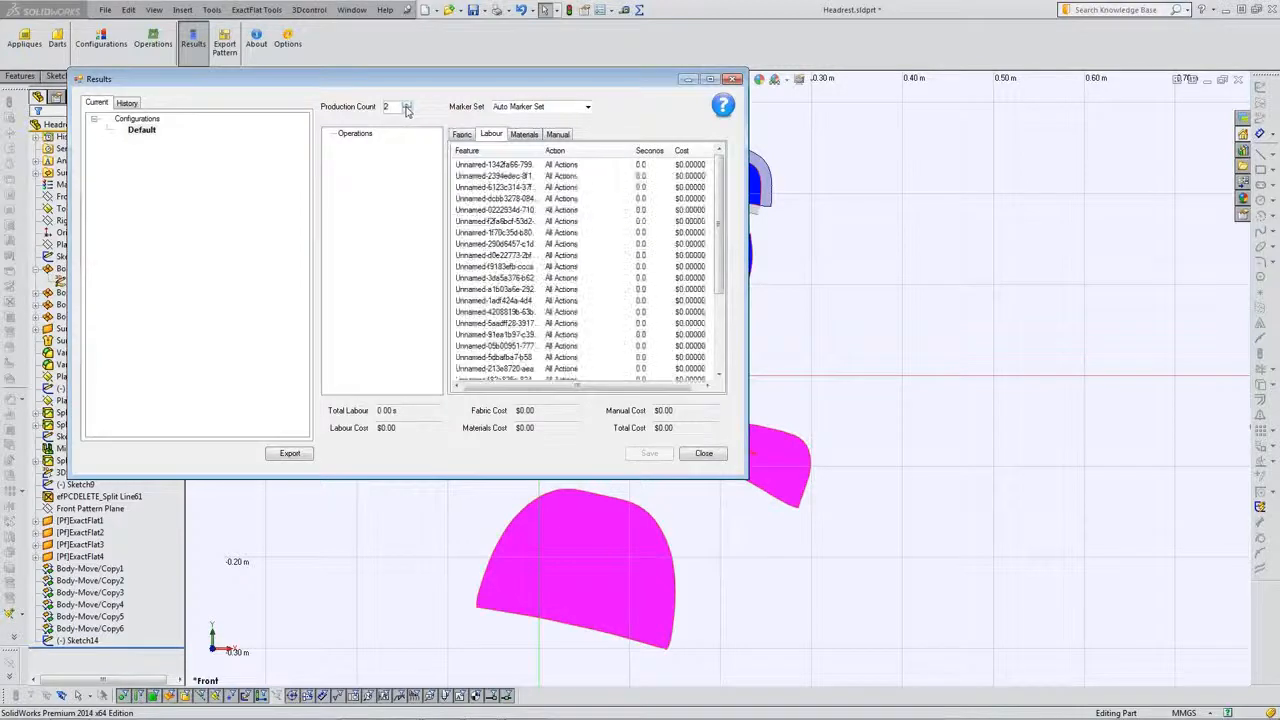
{"action": "left_click", "coordinate": [407, 105]}
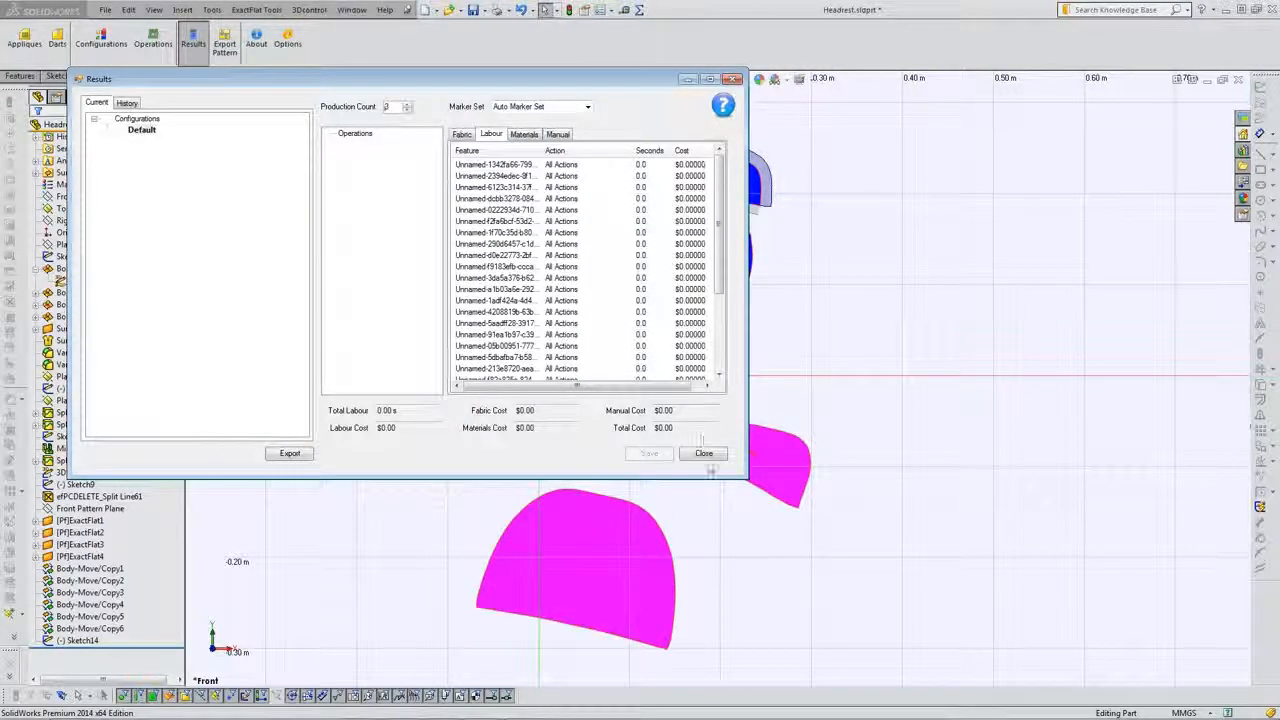
{"action": "left_click", "coordinate": [704, 453]}
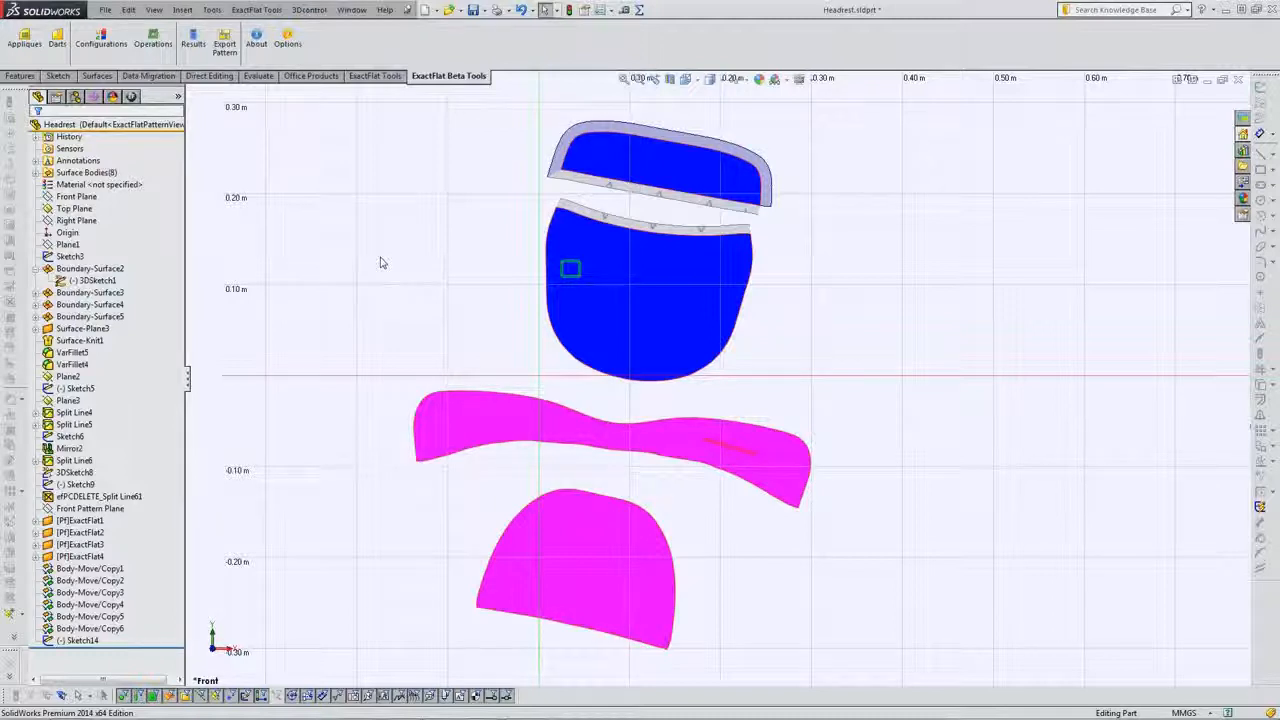
Start a sketch on the small blue piece and draw a line about 60 mm long parallel to its seam edge.
{"action": "left_click", "coordinate": [376, 76]}
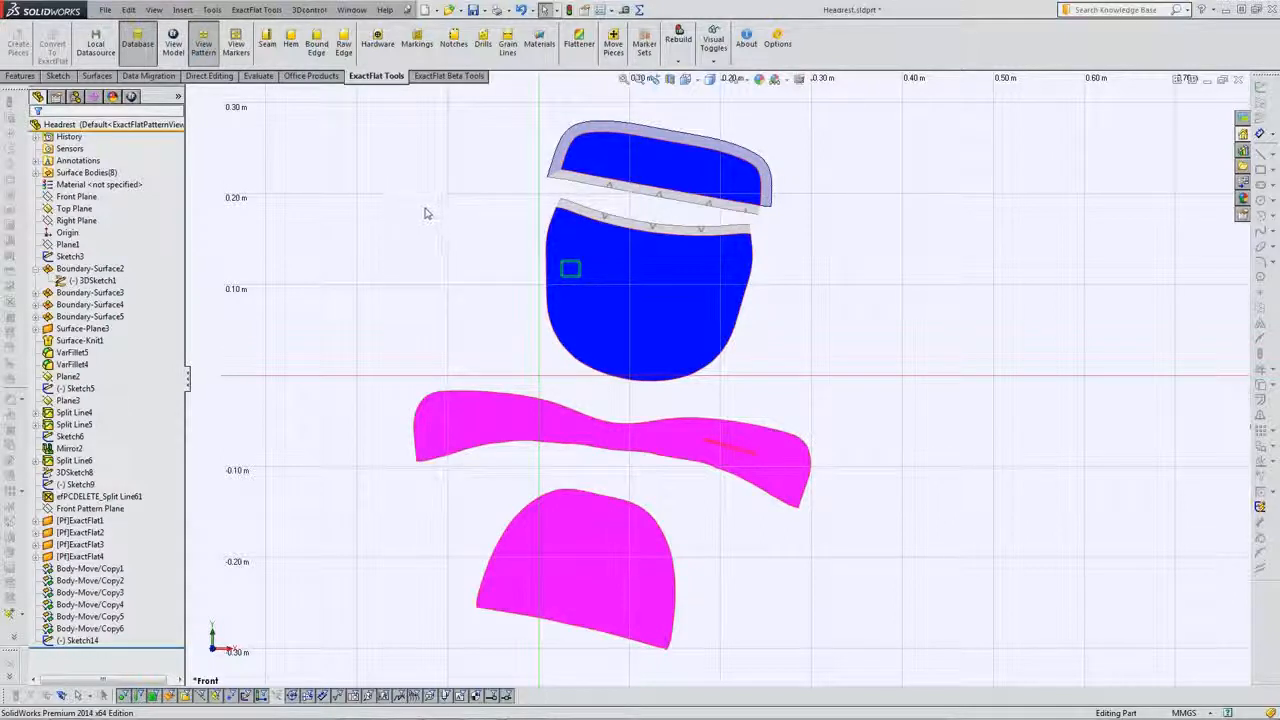
{"action": "left_click", "coordinate": [658, 170]}
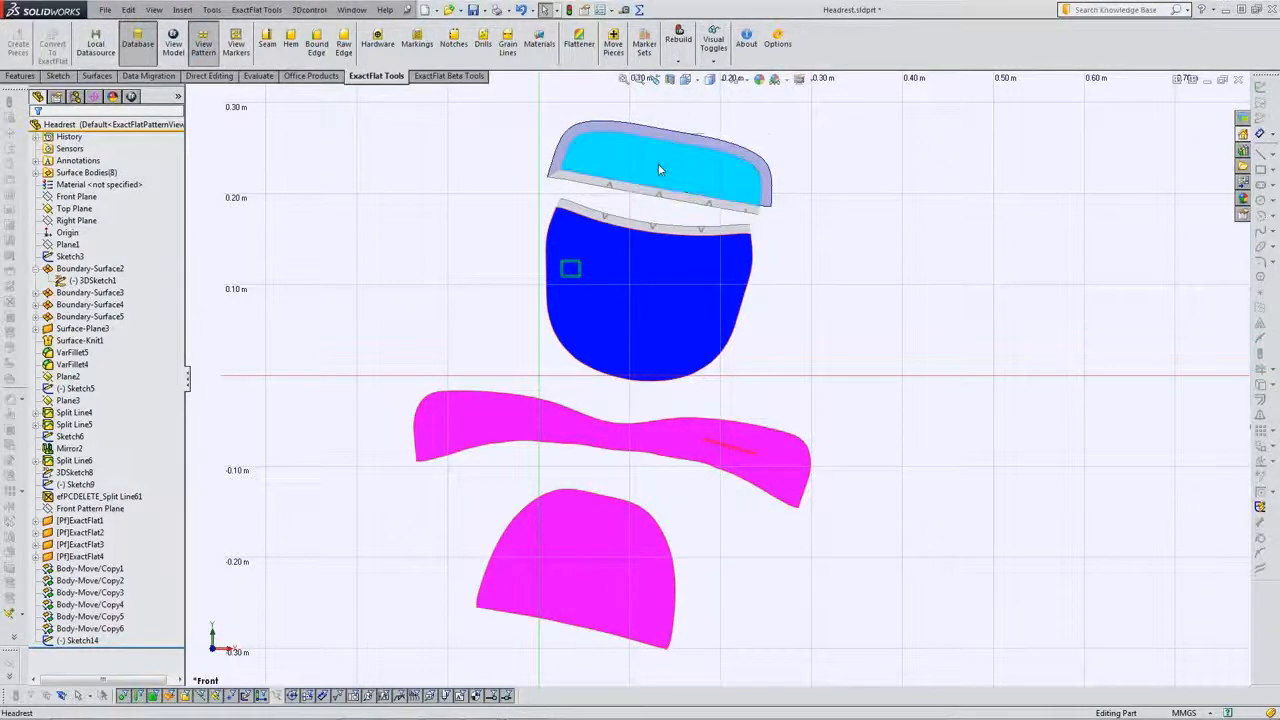
{"action": "scroll", "coordinate": [658, 169], "scroll_direction": "down", "scroll_amount": 3}
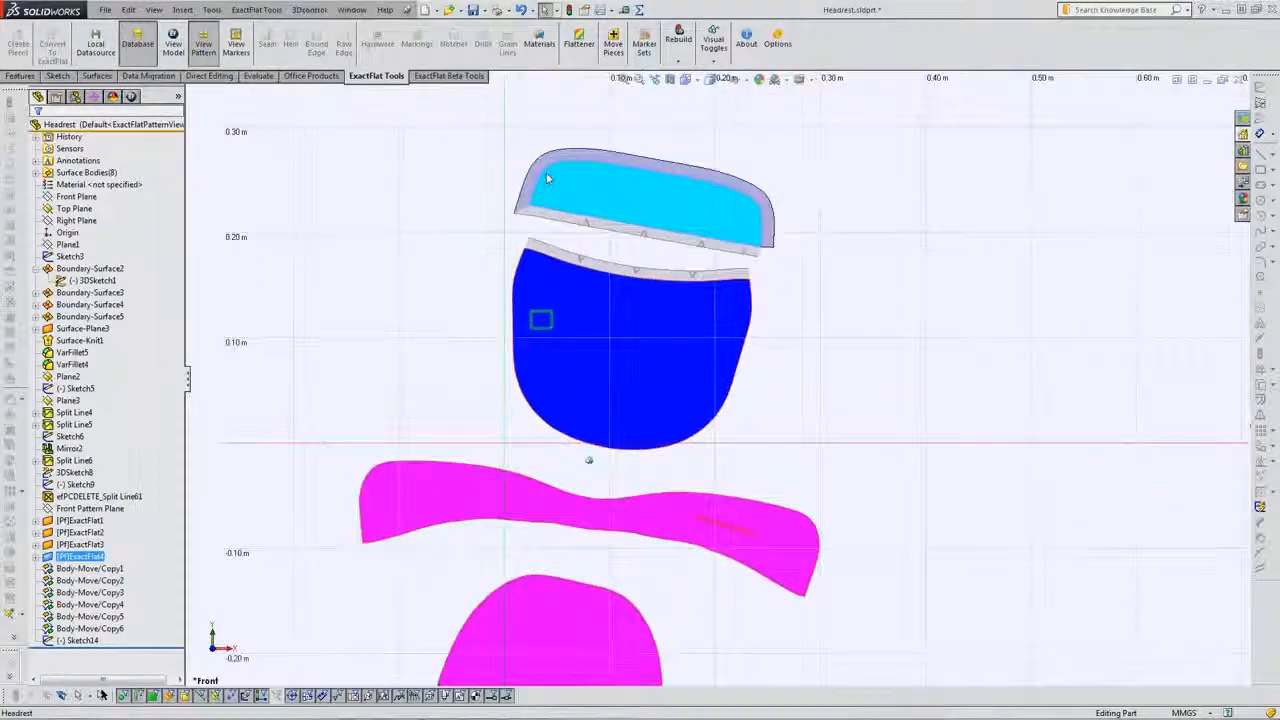
{"action": "scroll", "coordinate": [547, 178], "scroll_direction": "down", "scroll_amount": 3}
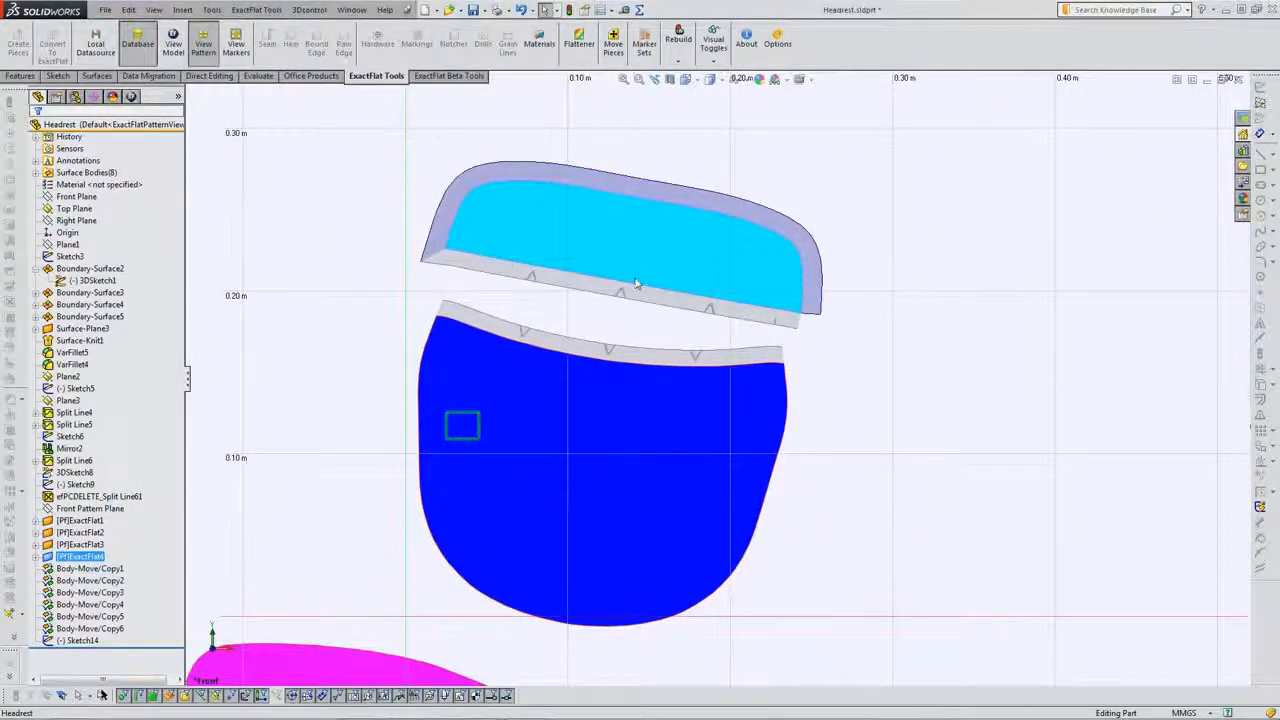
{"action": "right_click", "coordinate": [643, 249]}
{"action": "left_click", "coordinate": [667, 223]}
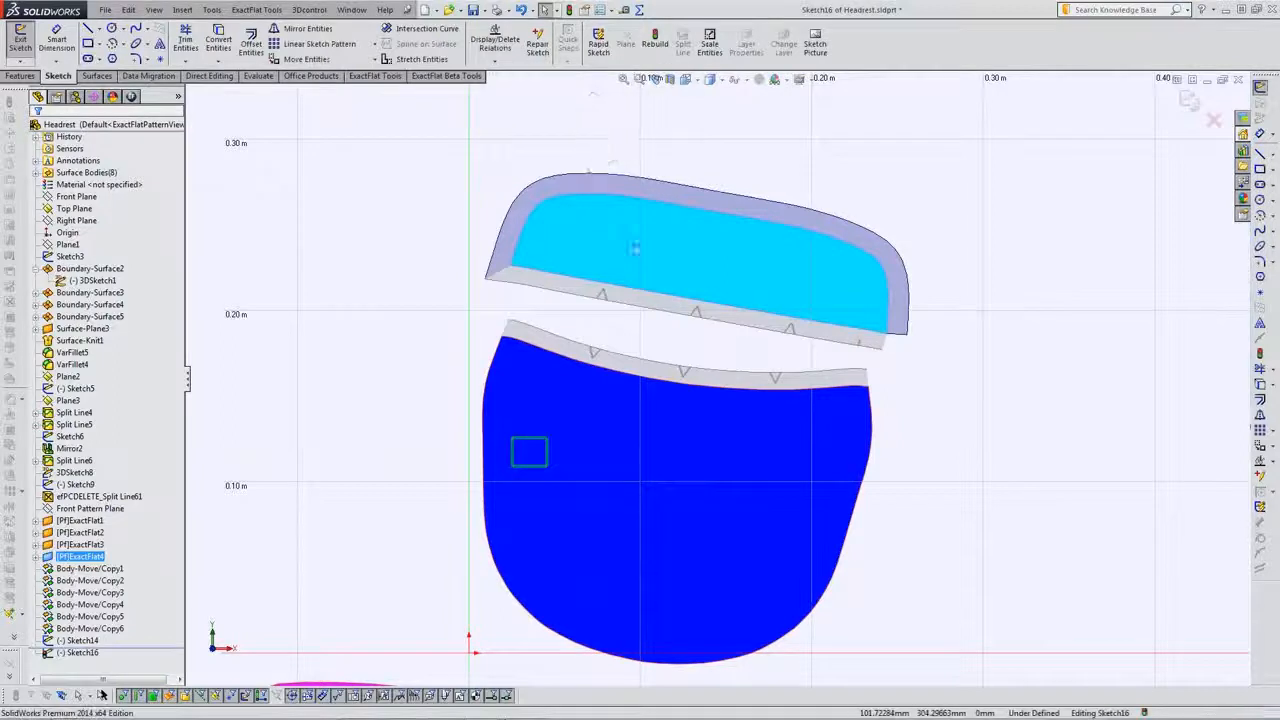
{"action": "key", "text": "l"}
{"action": "left_click", "coordinate": [612, 251]}
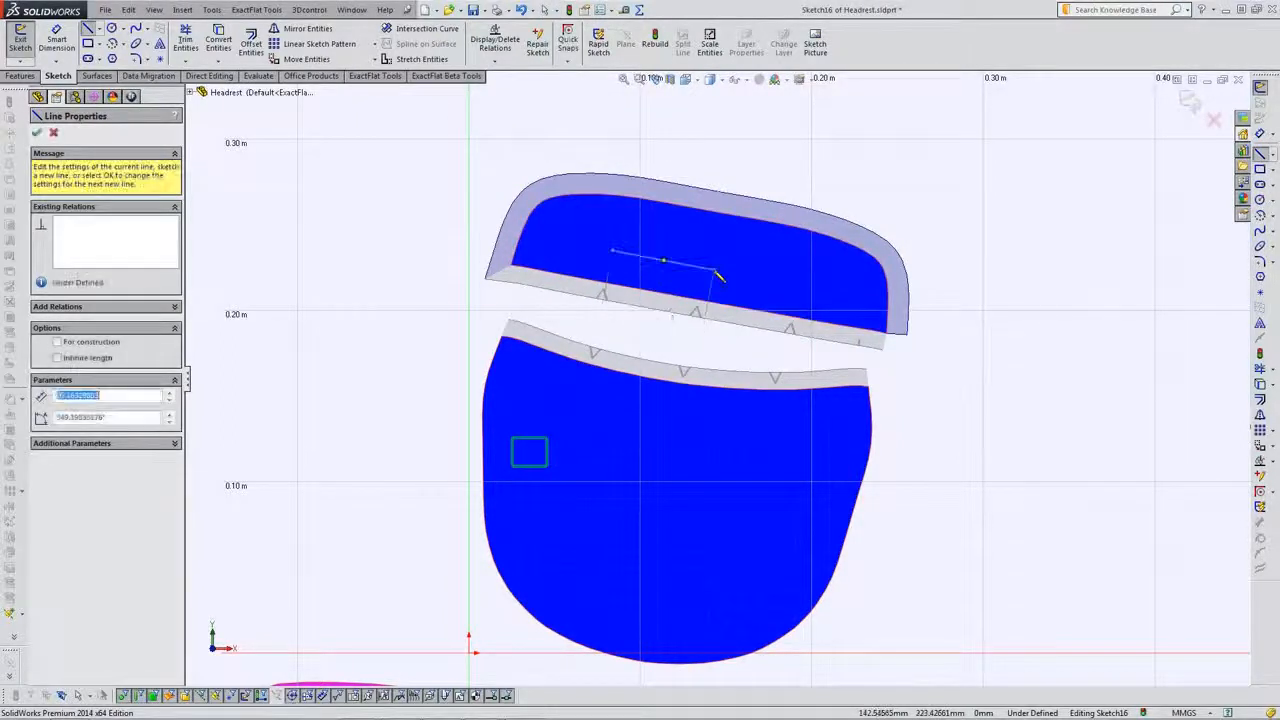
{"action": "key", "text": "Escape"}
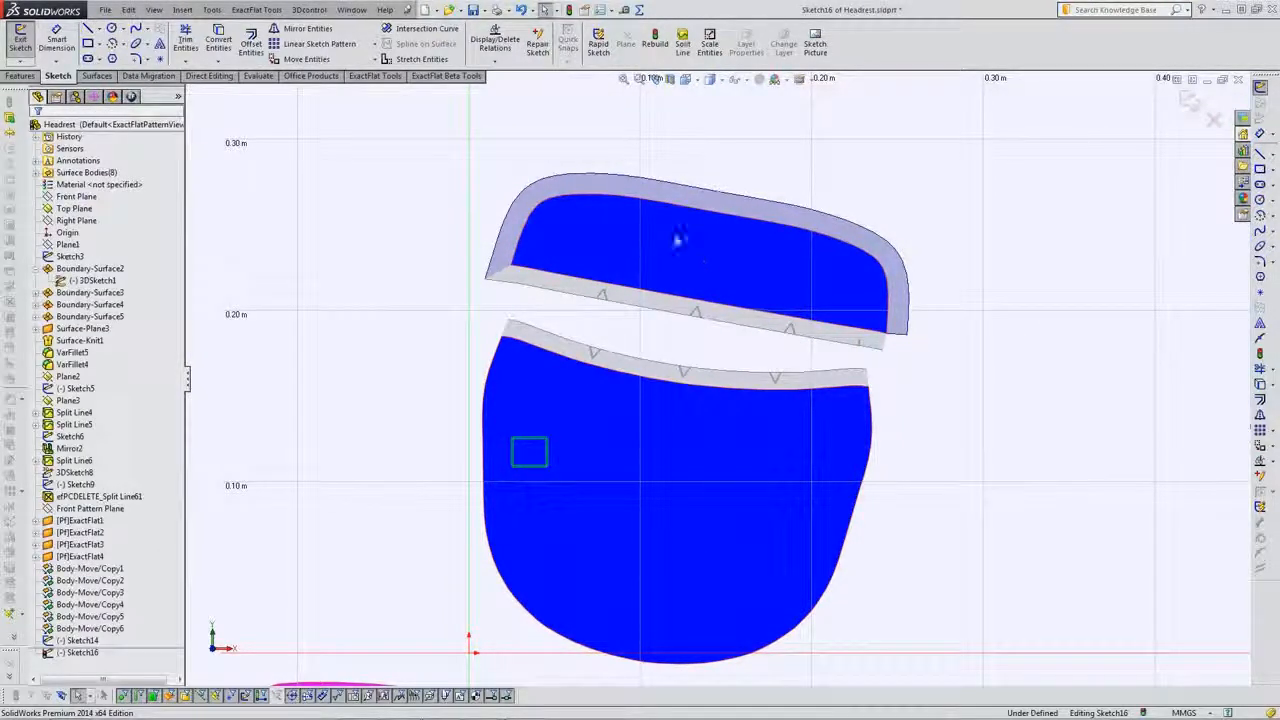
Show the pieces in wireframe, make the sketched line collinear with the small piece's lower straight edge, and finish the sketch.
{"action": "left_click", "coordinate": [712, 79]}
{"action": "left_click", "coordinate": [712, 167]}
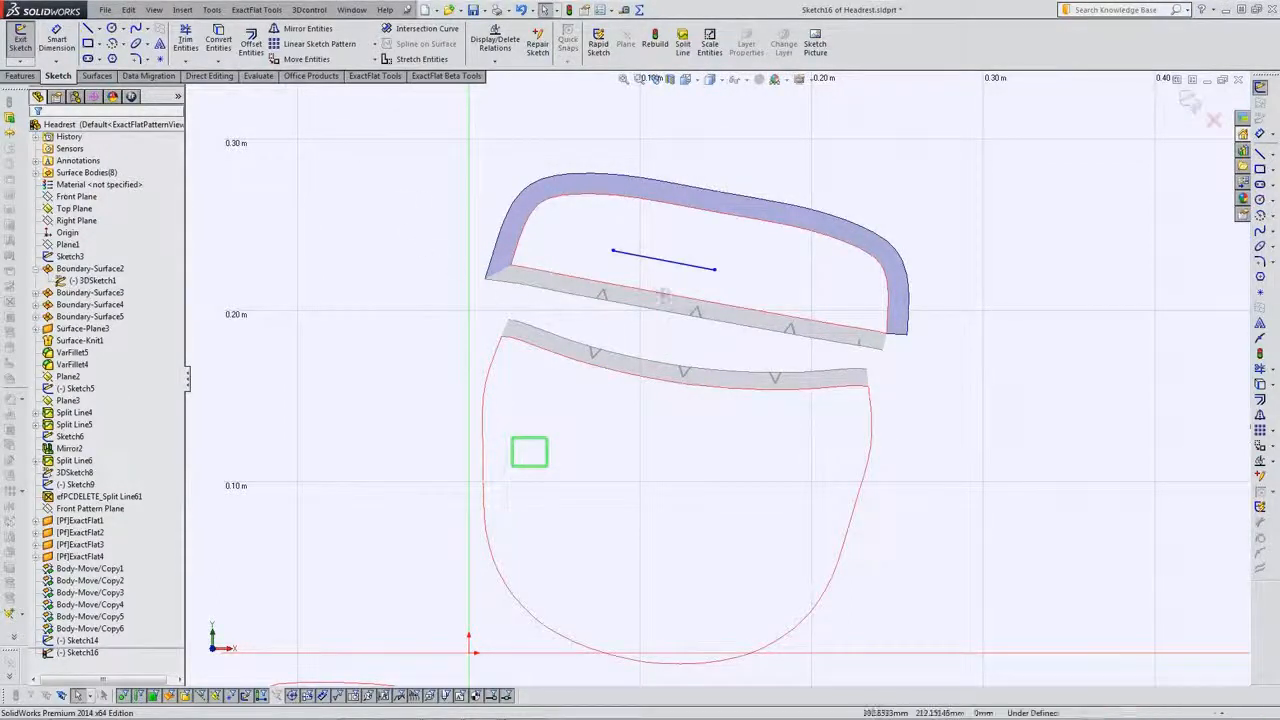
{"action": "left_click", "coordinate": [673, 264]}
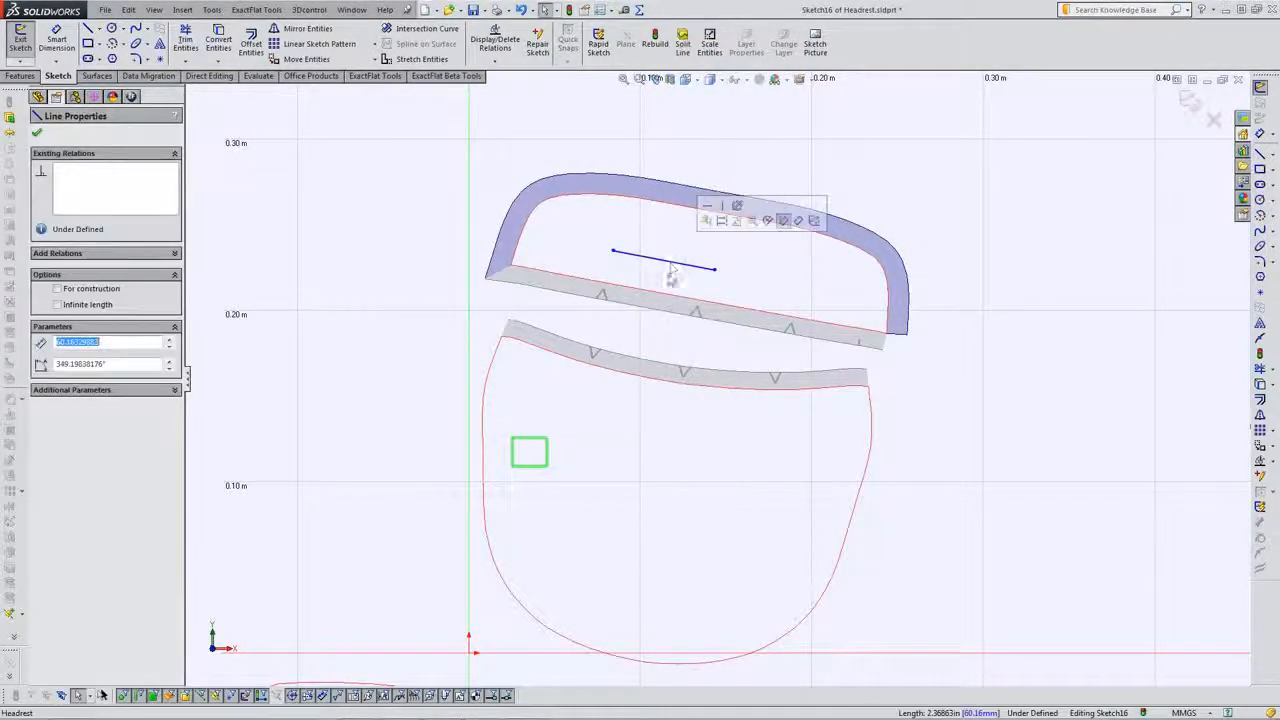
{"action": "left_click", "coordinate": [674, 292], "text": "ctrl"}
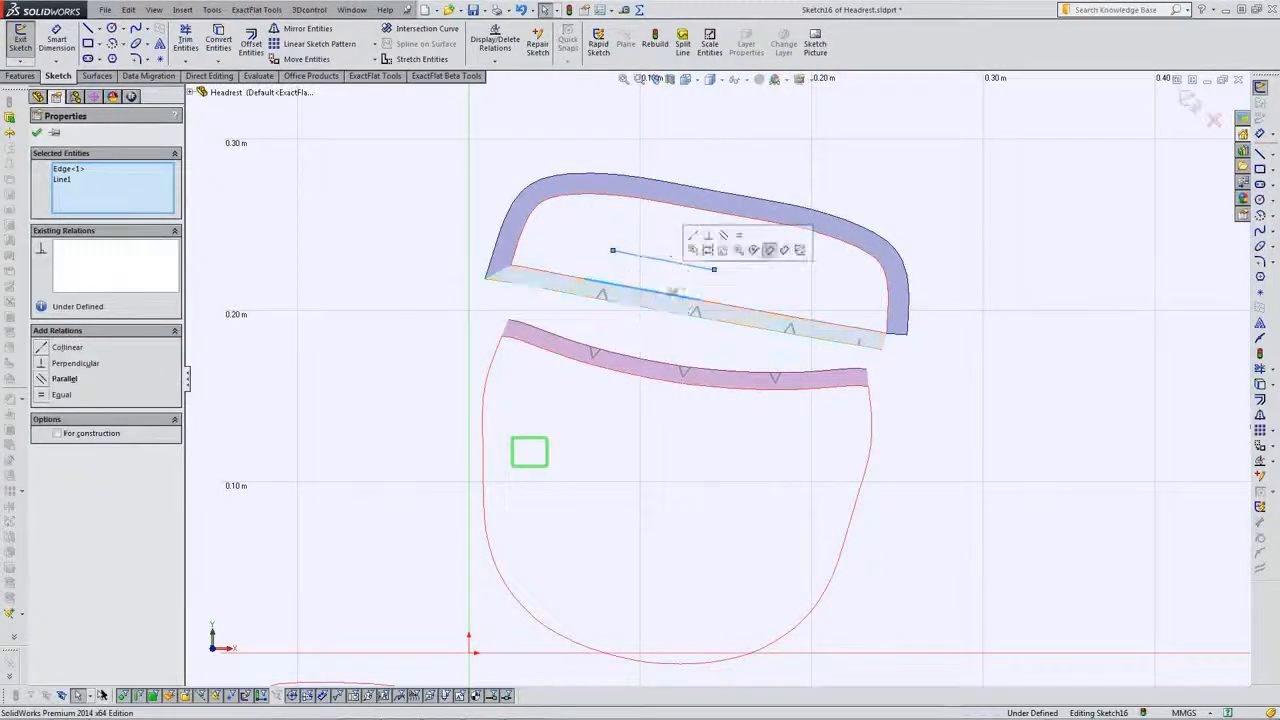
{"action": "left_click", "coordinate": [694, 237]}
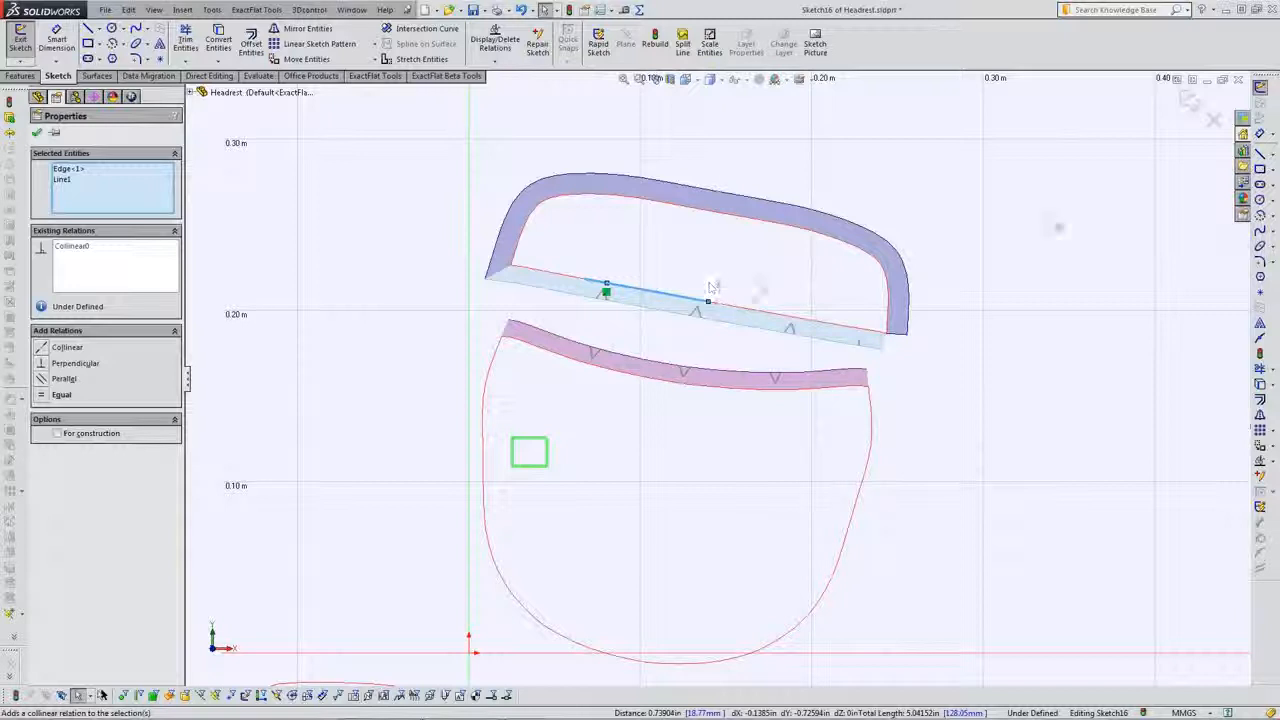
{"action": "left_click", "coordinate": [1188, 100]}
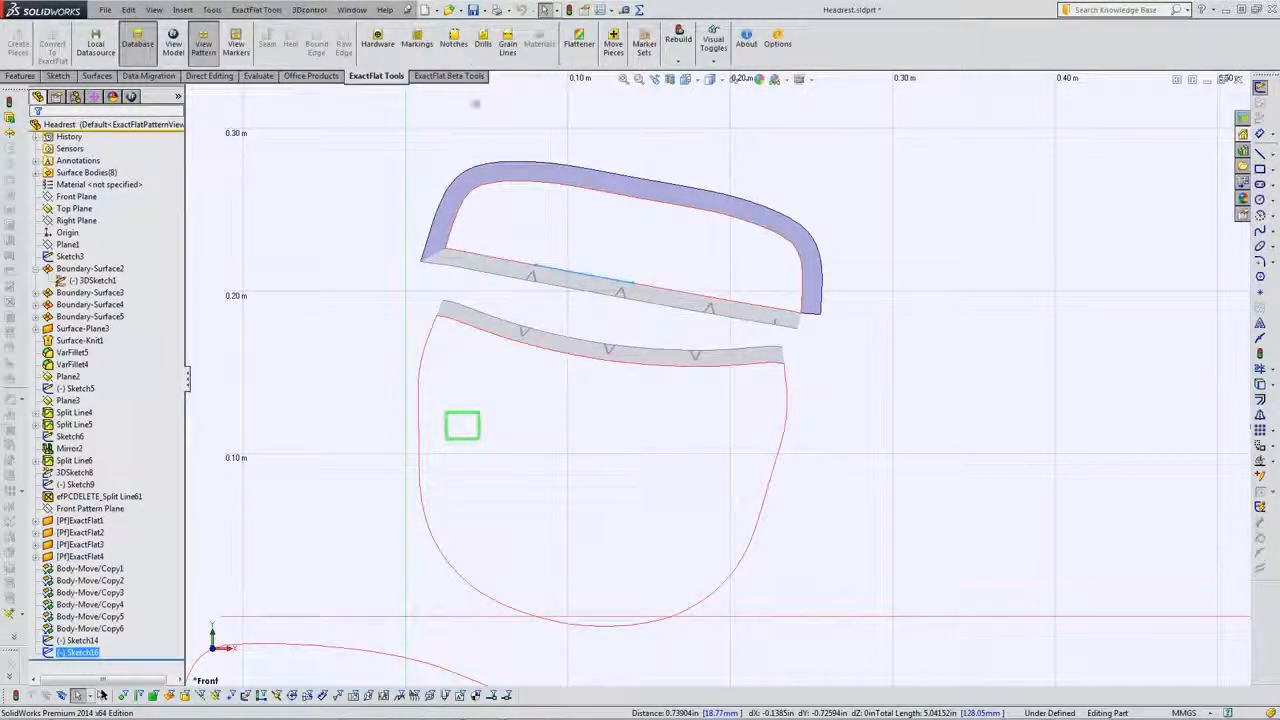
Assign the line sketch as a grain line with the default colour and no piece origin, and restore the shaded display.
{"action": "left_click", "coordinate": [507, 44]}
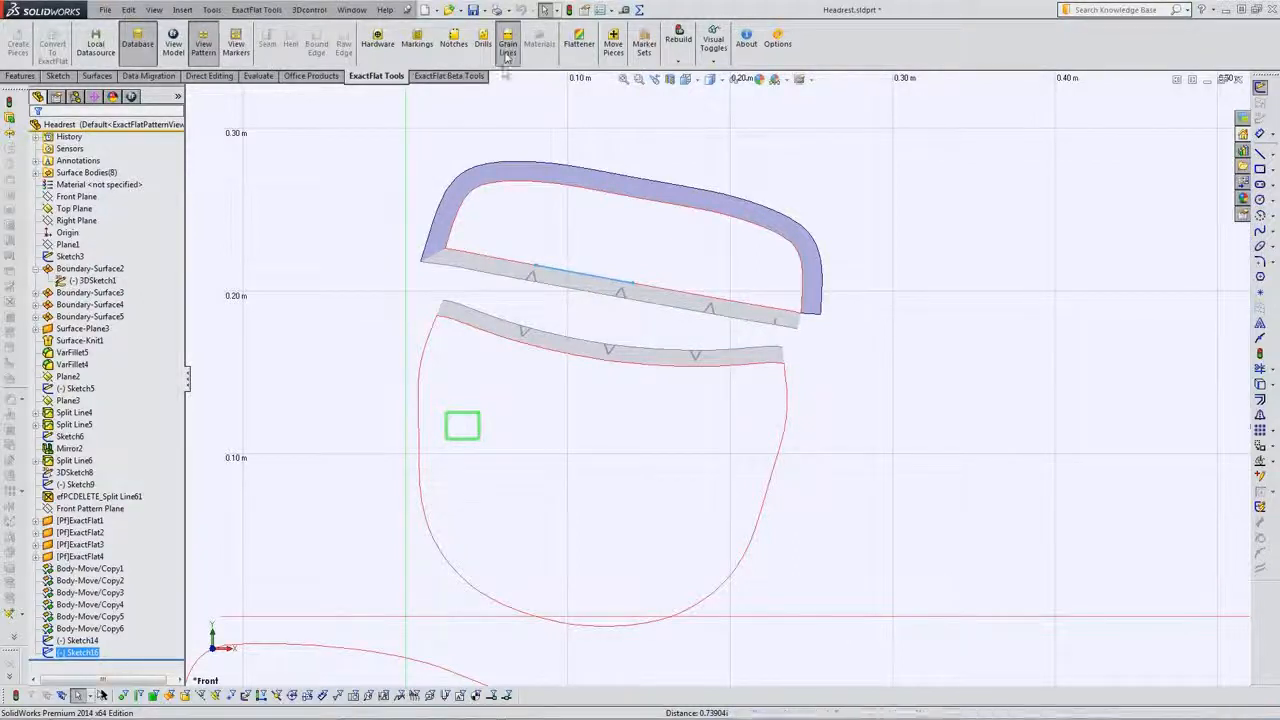
{"action": "left_click", "coordinate": [37, 132]}
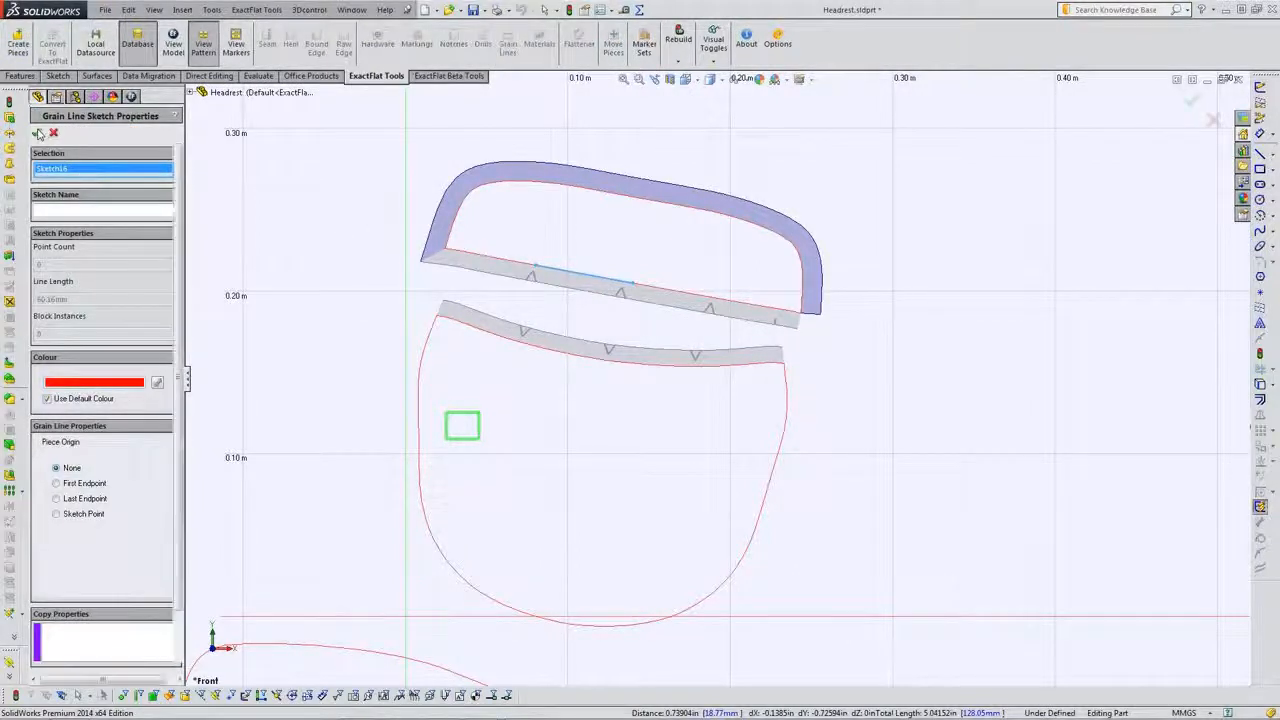
{"action": "left_click", "coordinate": [709, 79]}
{"action": "left_click", "coordinate": [711, 100]}
{"action": "left_click", "coordinate": [362, 234]}
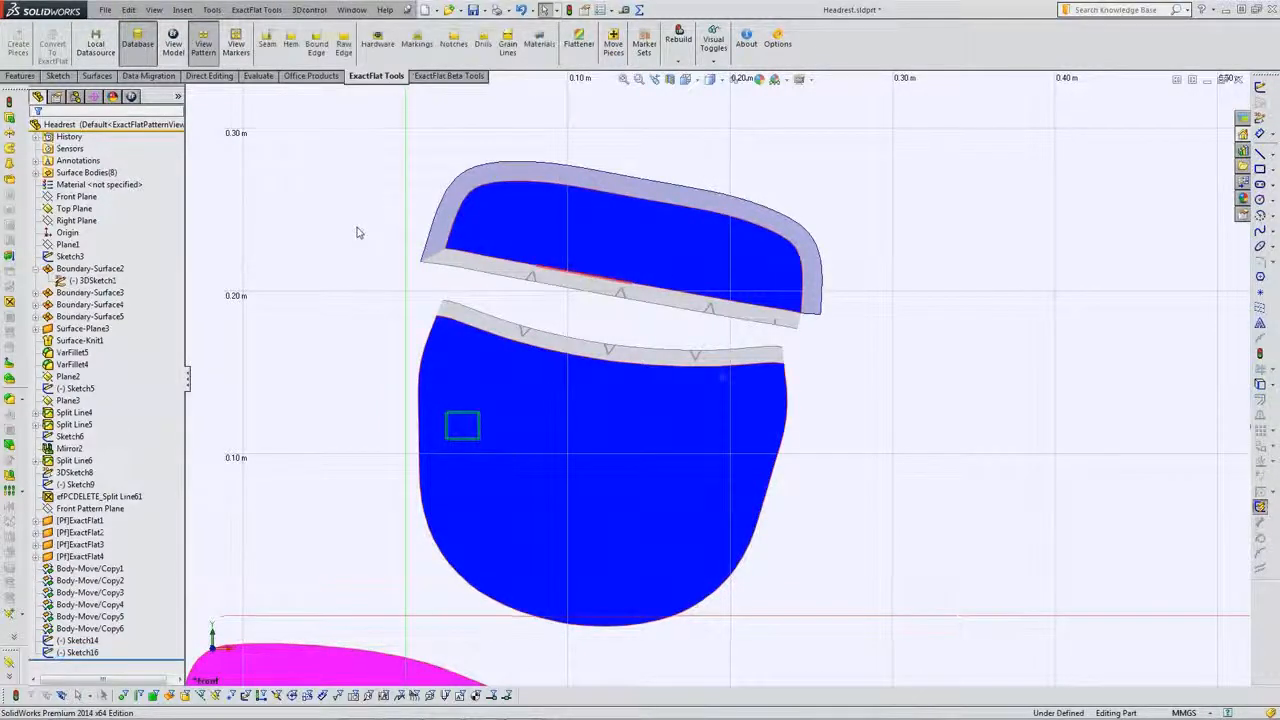
Check how the nested Brushed Warp Knit pieces are oriented in the Marker View, and return to all the flat pieces.
{"action": "scroll", "coordinate": [356, 220], "scroll_direction": "up", "scroll_amount": 1}
{"action": "left_click", "coordinate": [237, 46]}
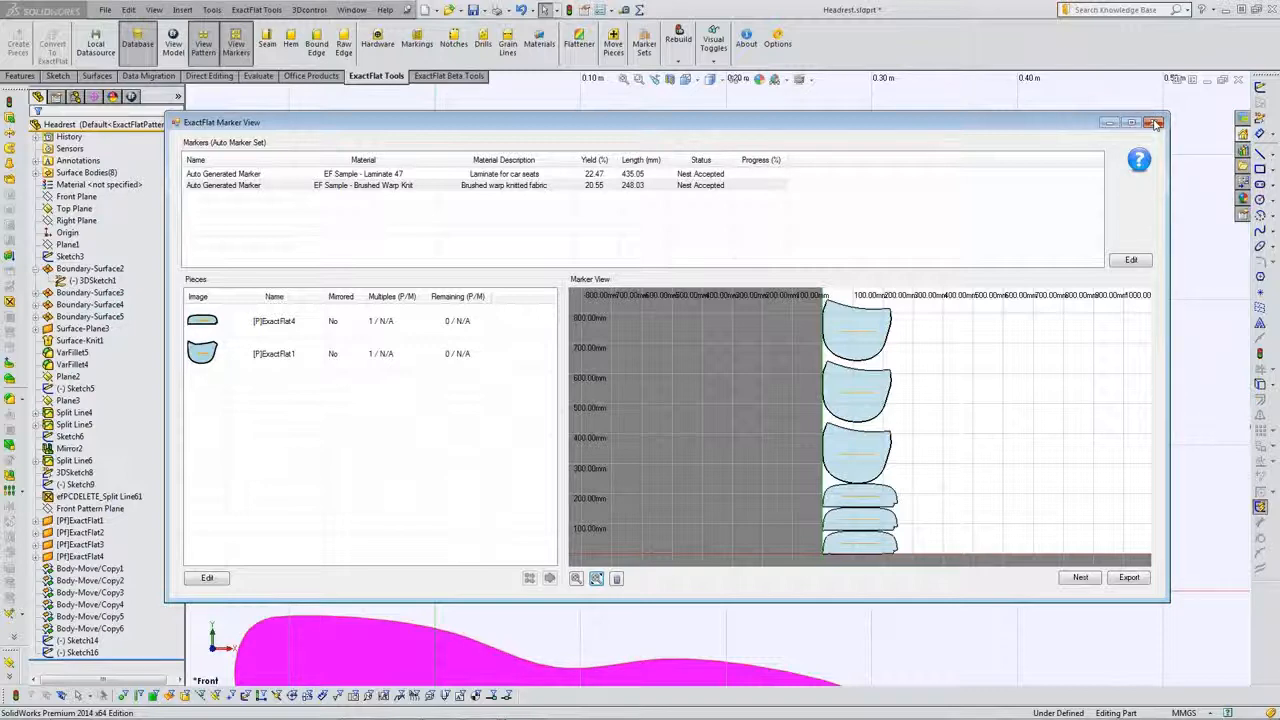
{"action": "left_click", "coordinate": [1155, 122]}
{"action": "scroll", "coordinate": [410, 190], "scroll_direction": "up", "scroll_amount": 3}
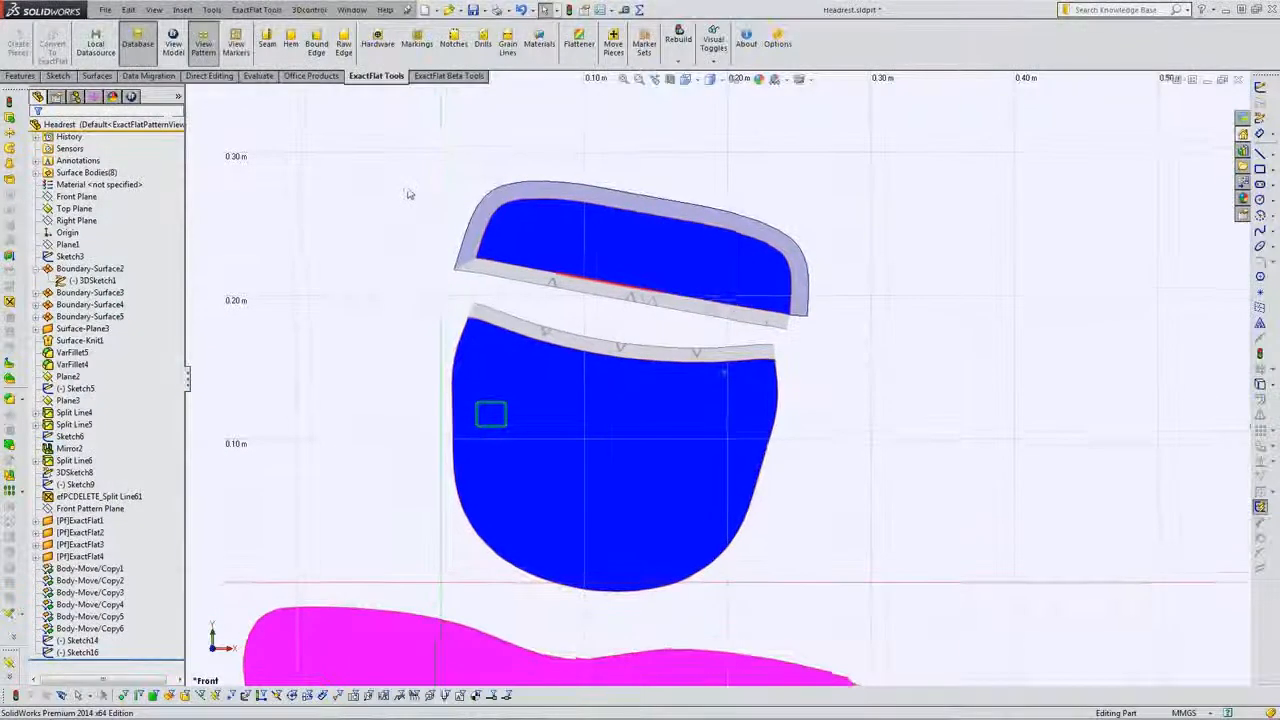
{"action": "scroll", "coordinate": [412, 190], "scroll_direction": "up", "scroll_amount": 3}
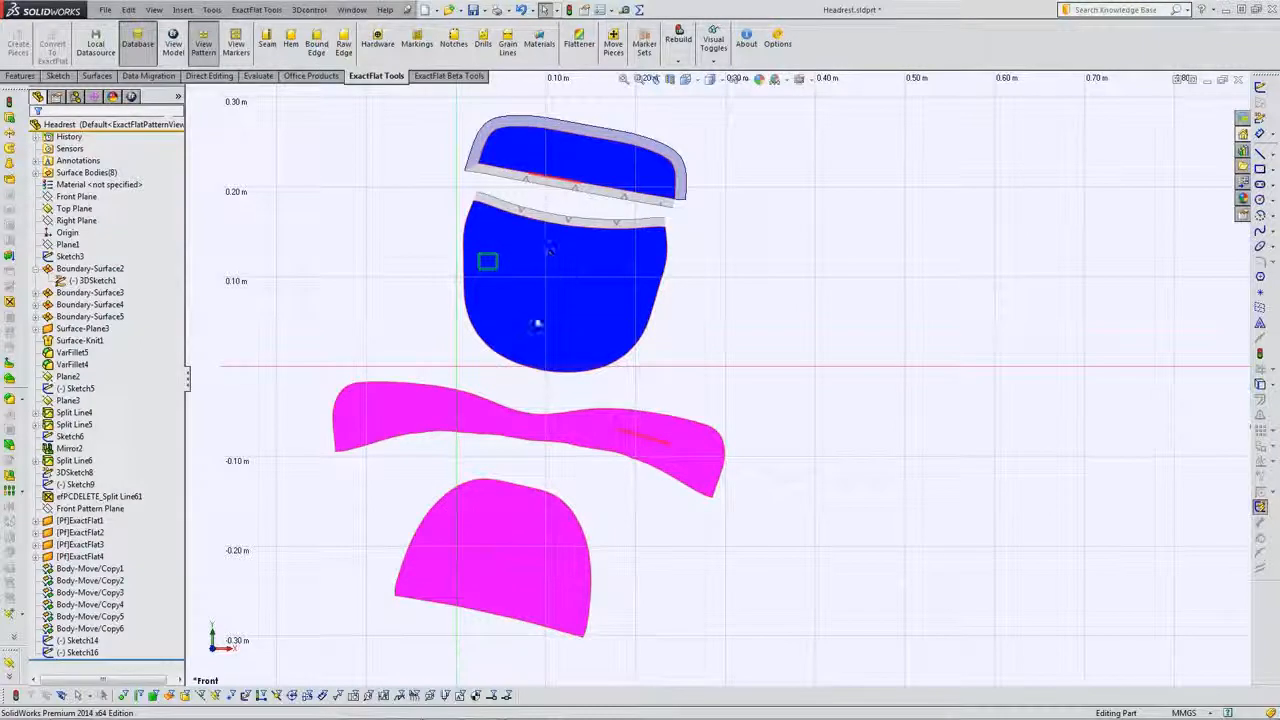
{"action": "left_click", "coordinate": [537, 319]}
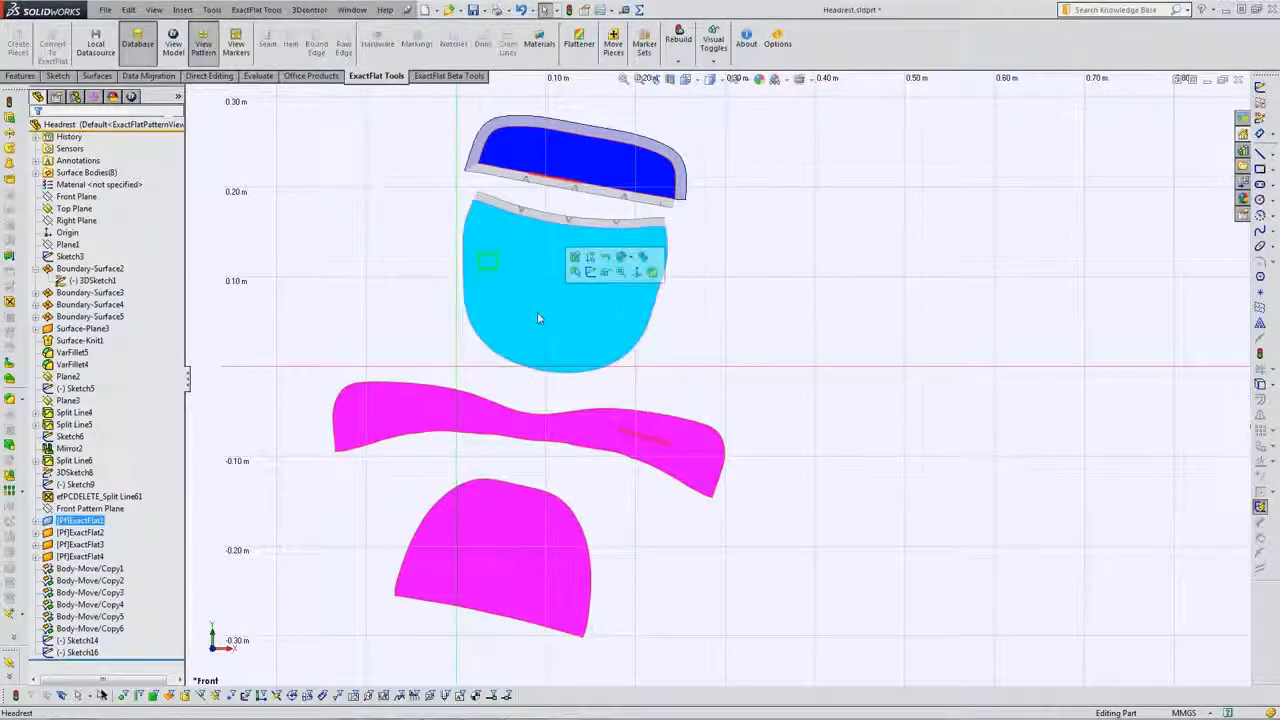
{"action": "left_click", "coordinate": [341, 271]}
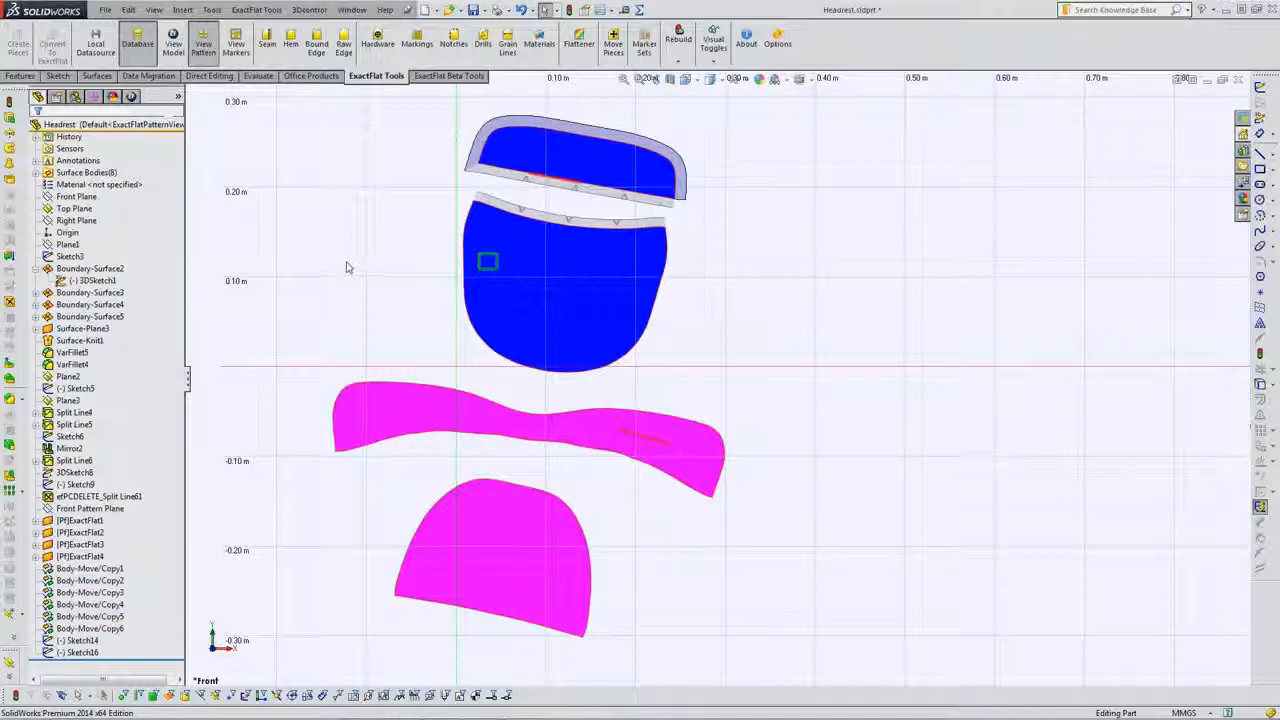
{"action": "left_click", "coordinate": [558, 283]}
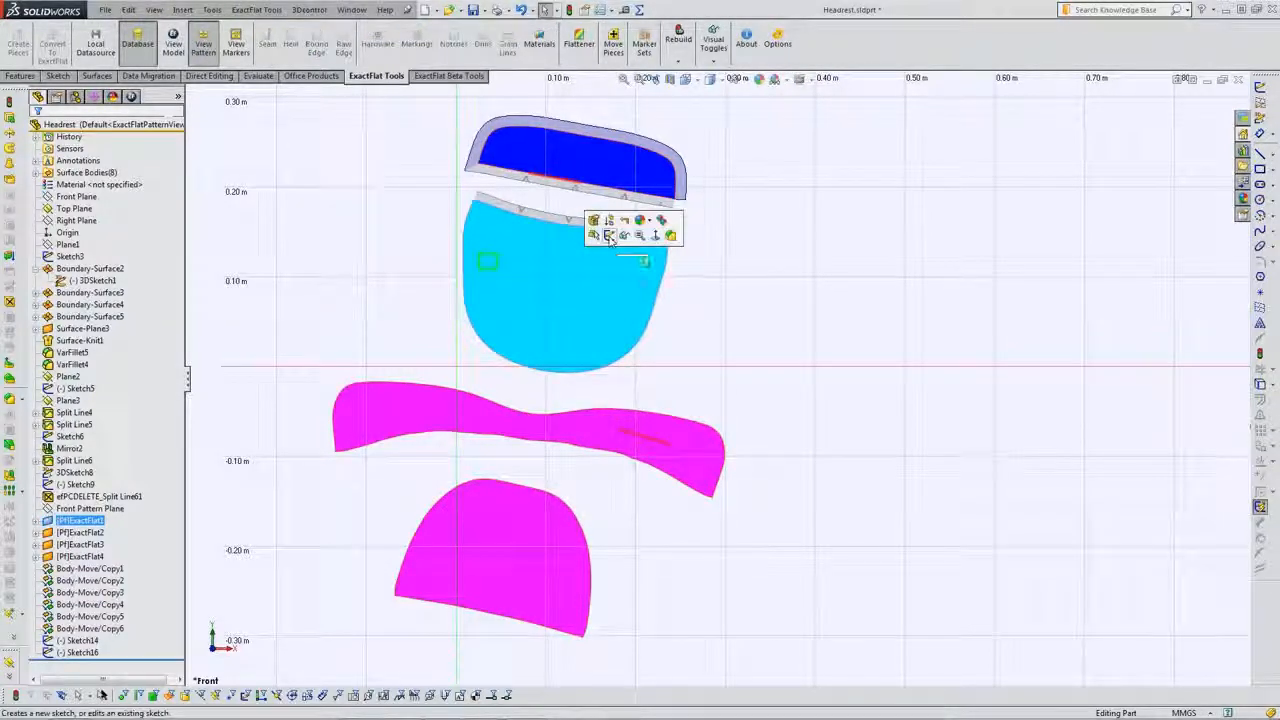
{"action": "left_click", "coordinate": [420, 240]}
Show the 3D headrest model and select the large blue face on one half of its front.
{"action": "left_click", "coordinate": [175, 44]}
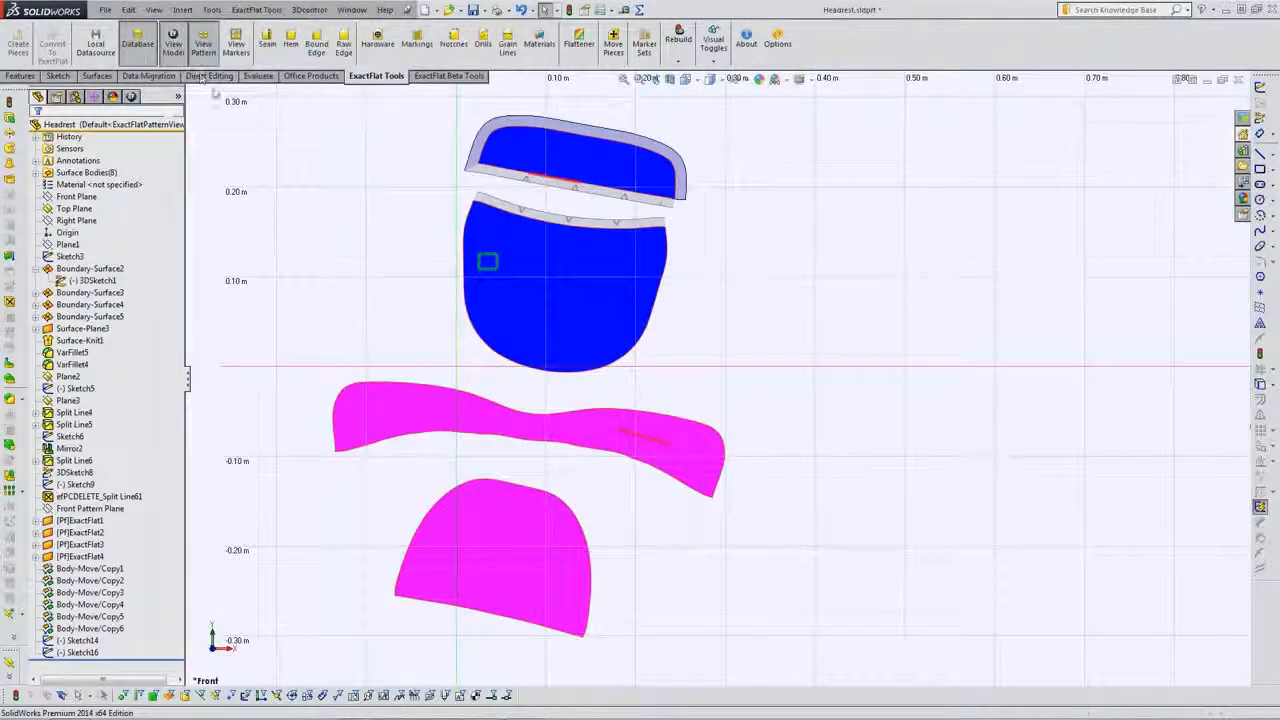
{"action": "left_click", "coordinate": [619, 288]}
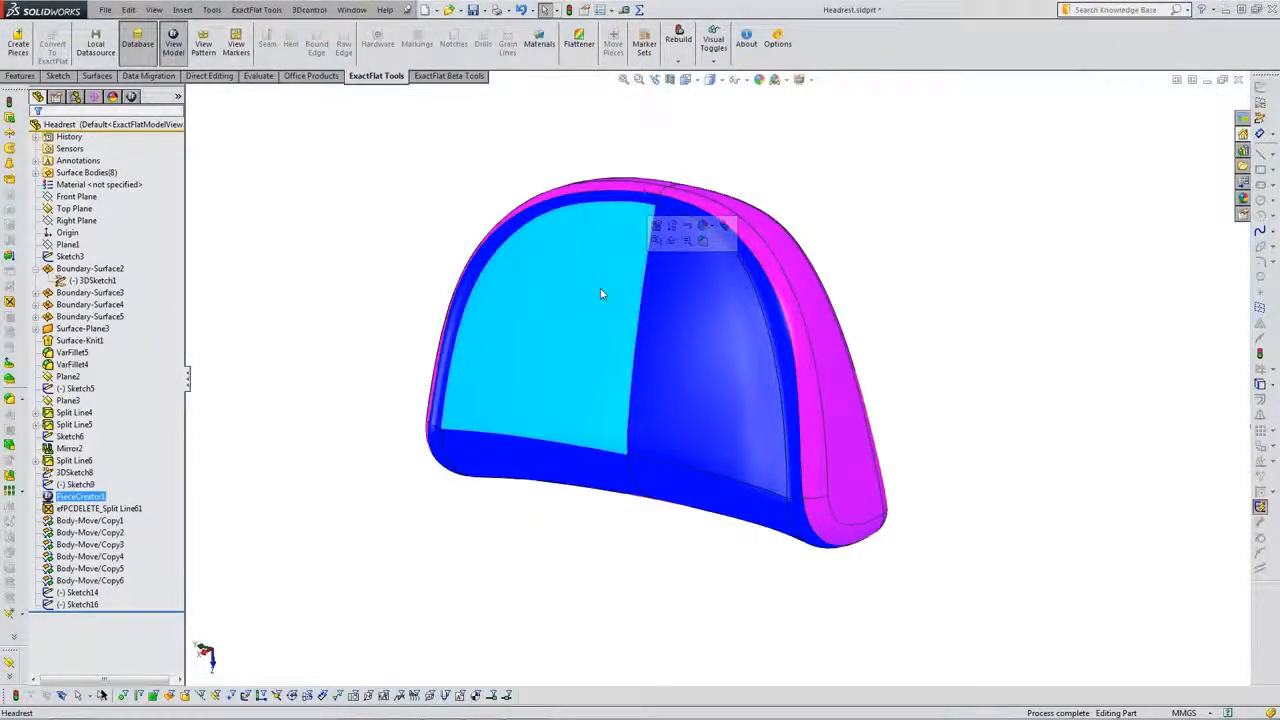
Clear the face selection and review the list of surface bodies in the headrest part.
{"action": "left_click", "coordinate": [378, 212]}
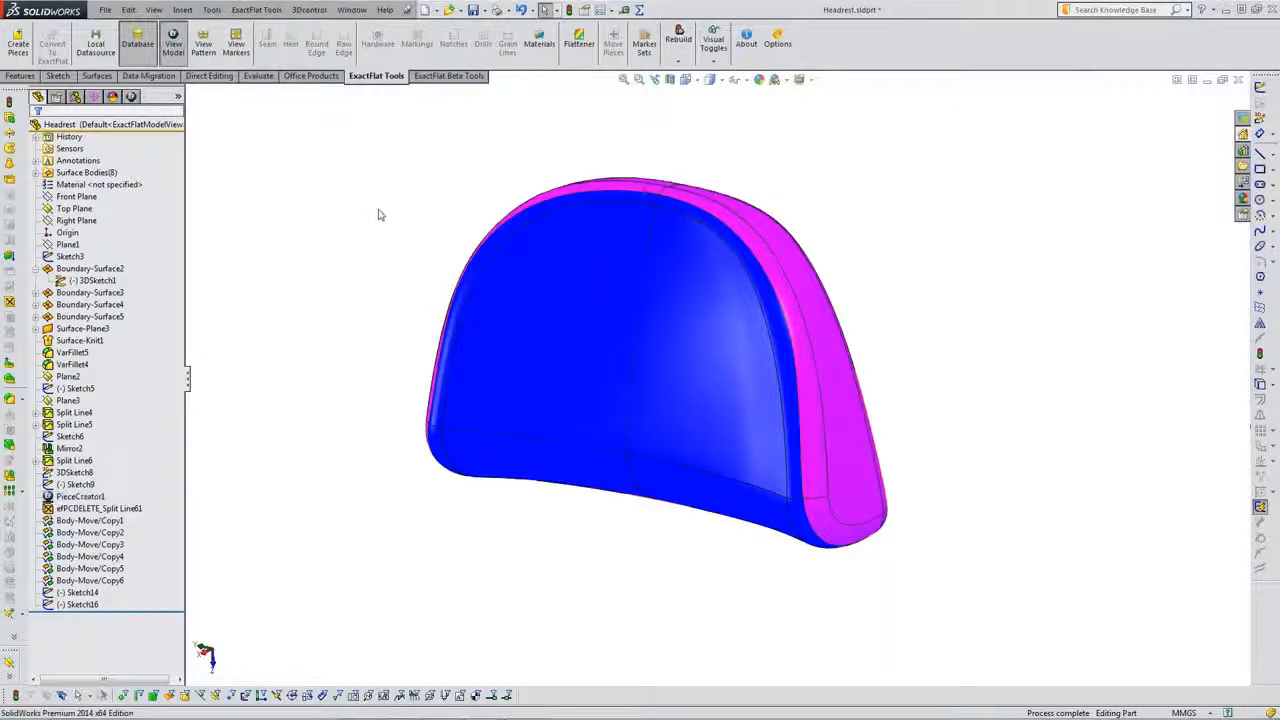
{"action": "left_click", "coordinate": [36, 174]}
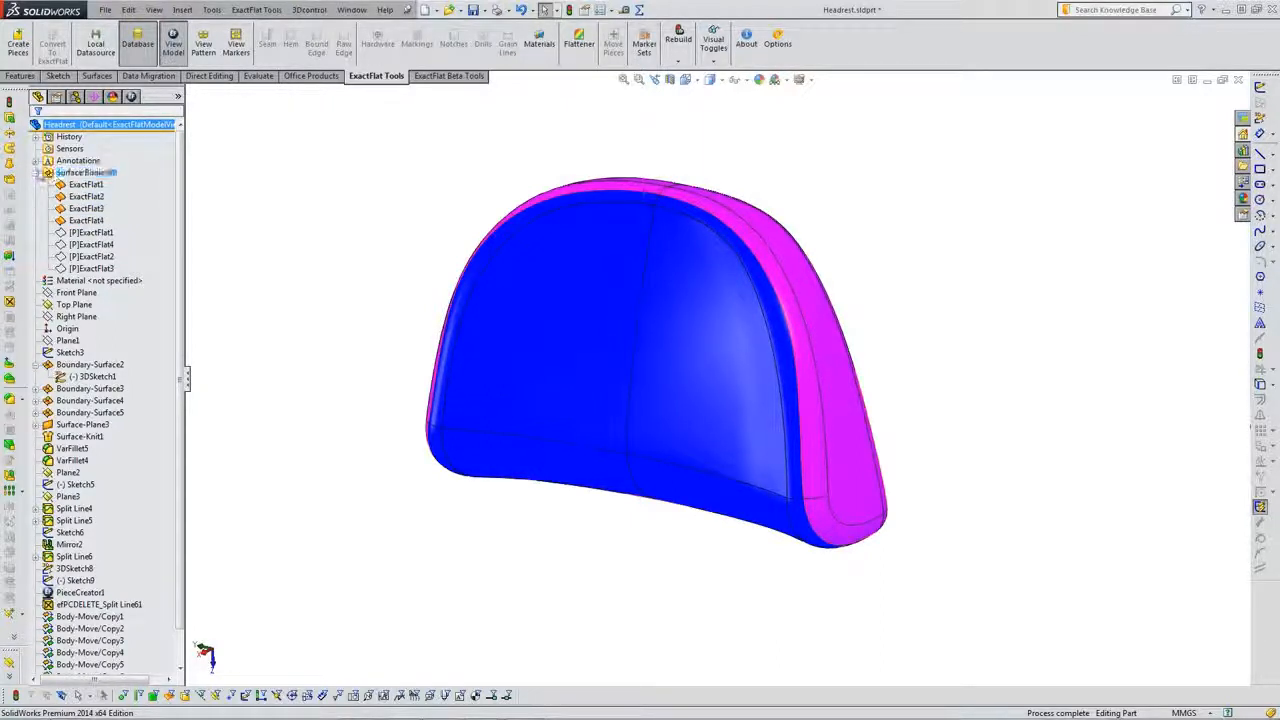
{"action": "left_click", "coordinate": [37, 173]}
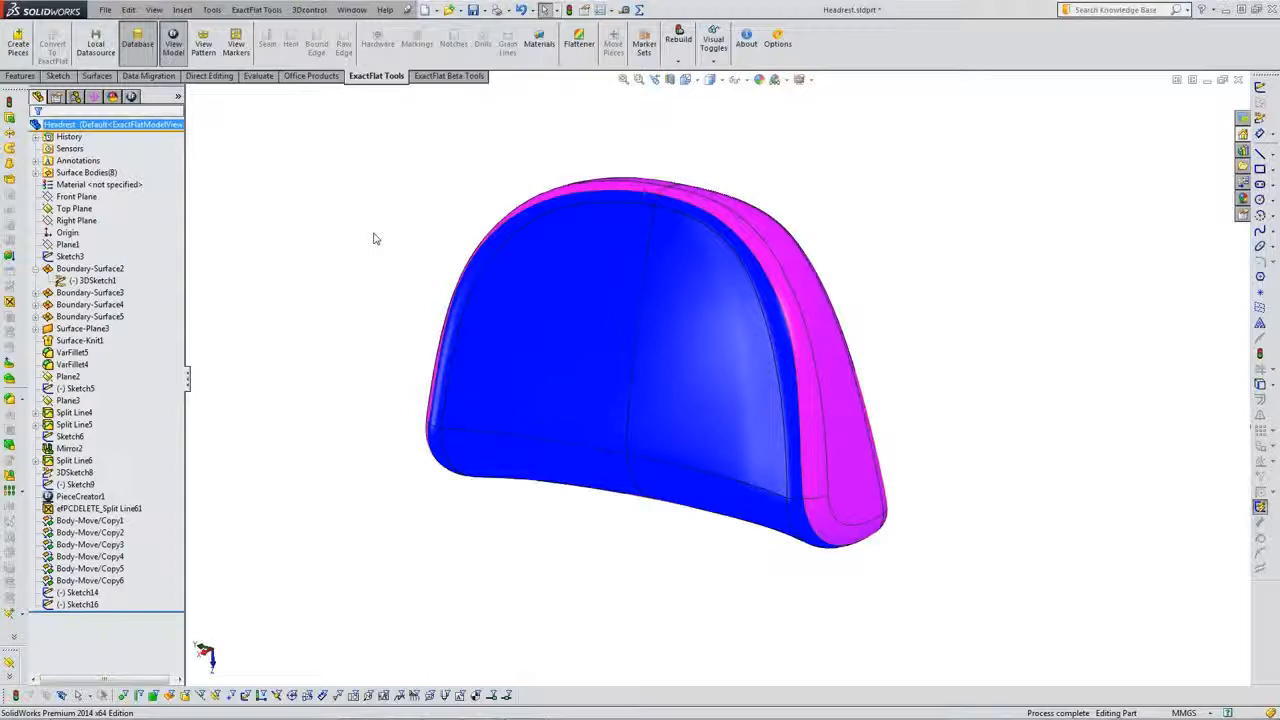
{"action": "scroll", "coordinate": [372, 237], "scroll_direction": "up", "scroll_amount": 2}
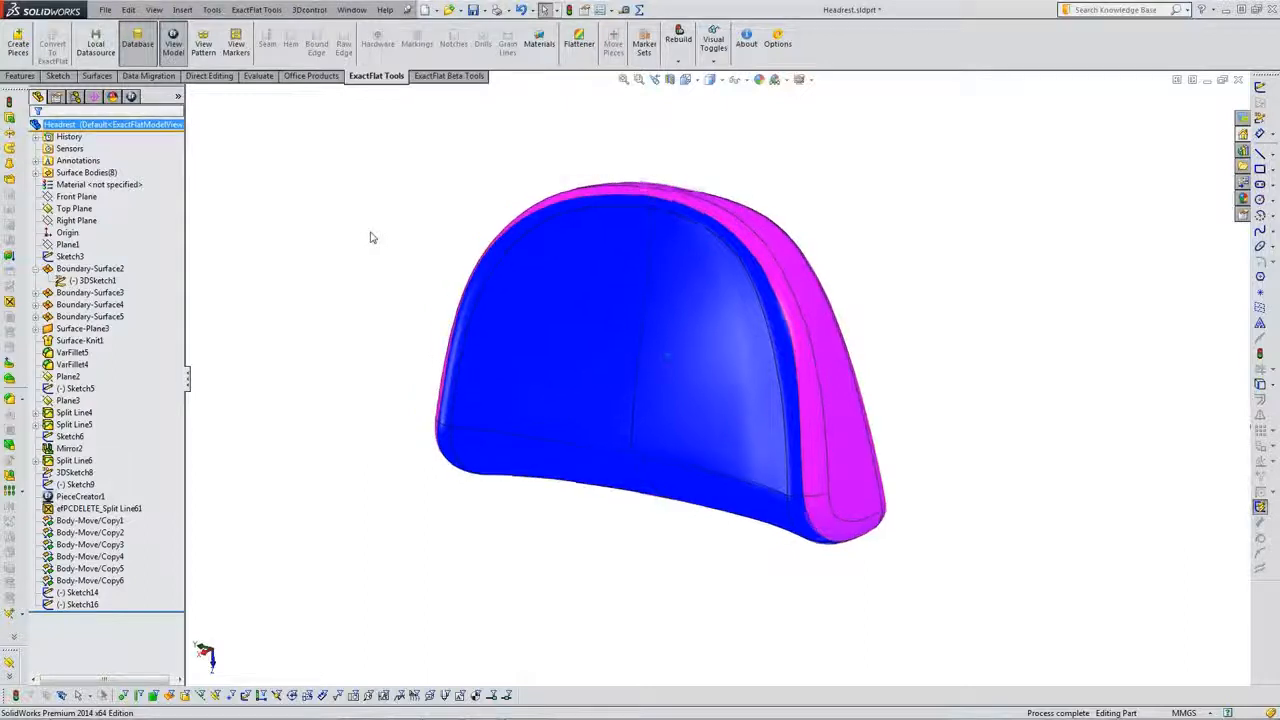
Return to the flat pieces, sketch a diagonal line across the middle of the large blue piece, and finish the sketch.
{"action": "left_click", "coordinate": [203, 40]}
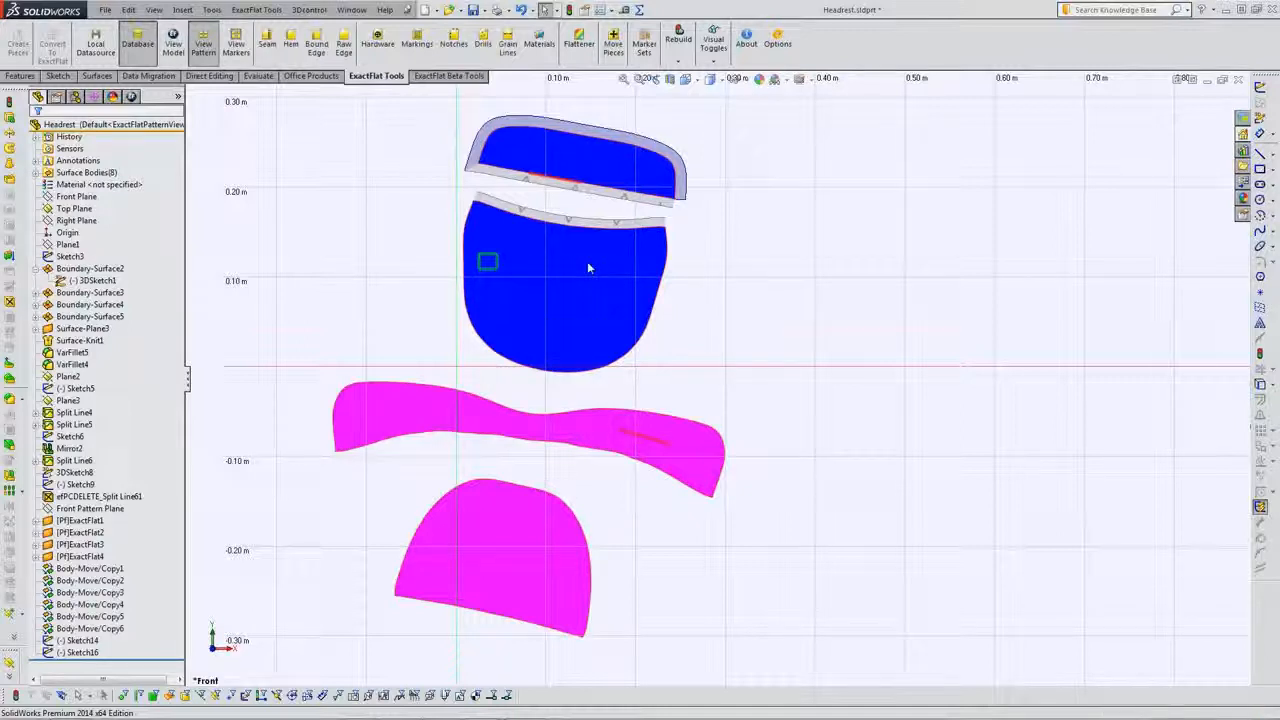
{"action": "left_click", "coordinate": [589, 267]}
{"action": "left_click", "coordinate": [633, 220]}
{"action": "right_click_drag", "start_coordinate": [811, 266], "coordinate": [798, 270]}
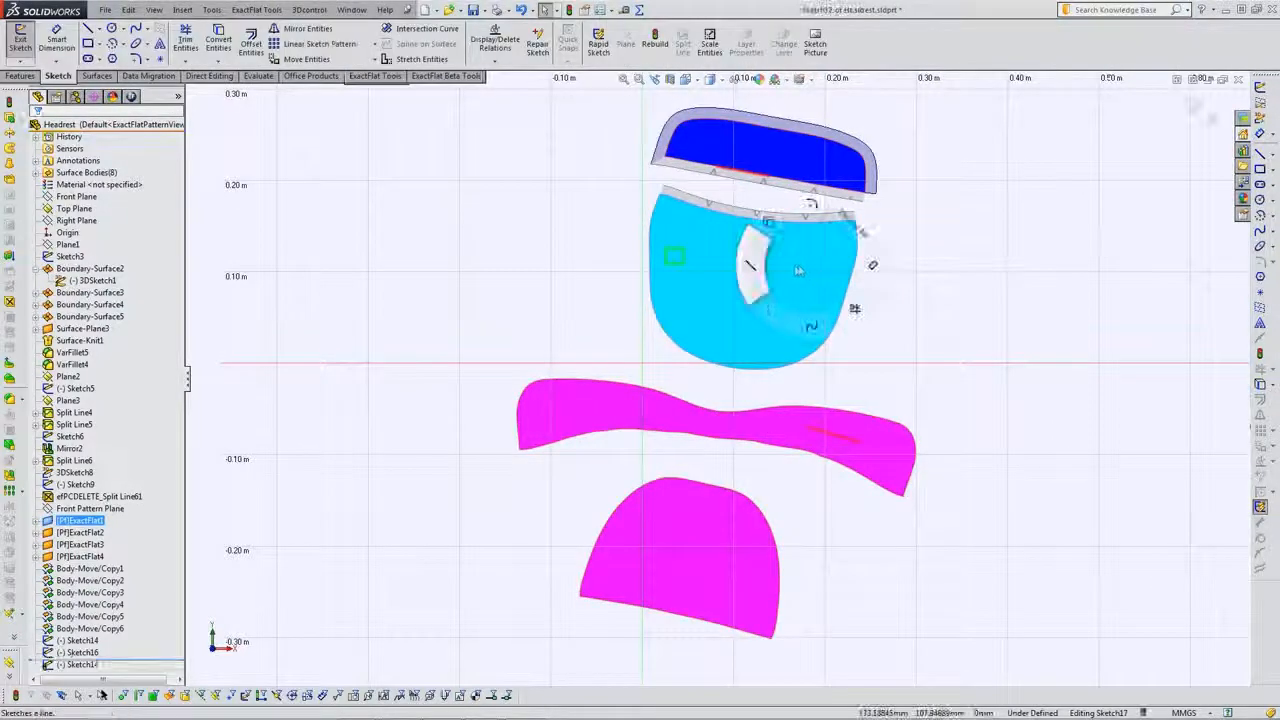
{"action": "left_click", "coordinate": [754, 205]}
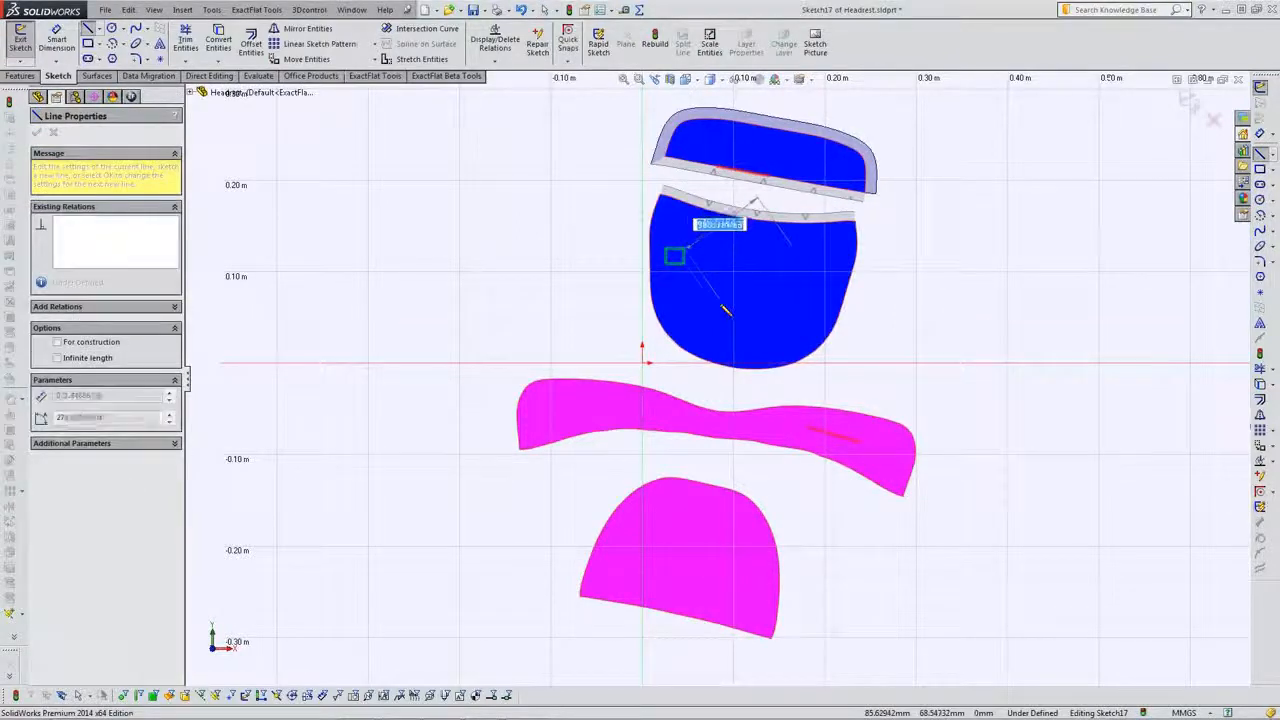
{"action": "left_click", "coordinate": [700, 320]}
{"action": "key", "text": "Escape"}
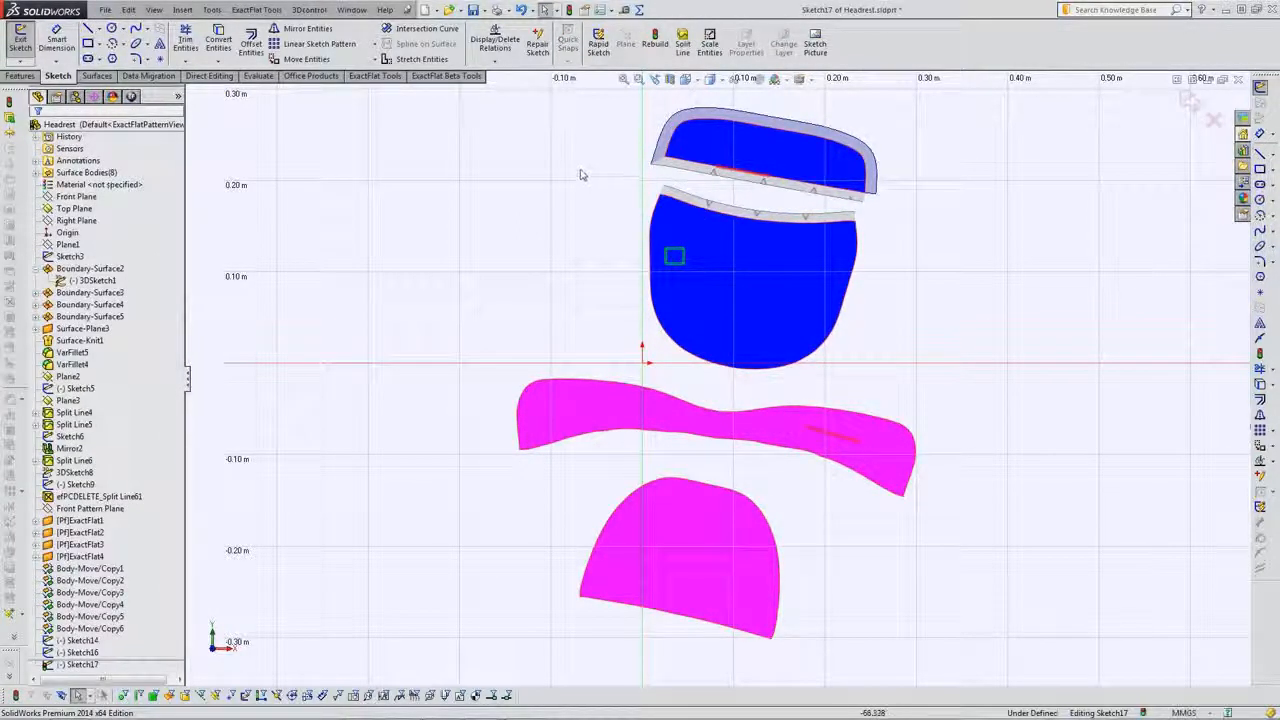
{"action": "scroll", "coordinate": [397, 221], "scroll_direction": "up", "scroll_amount": 1}
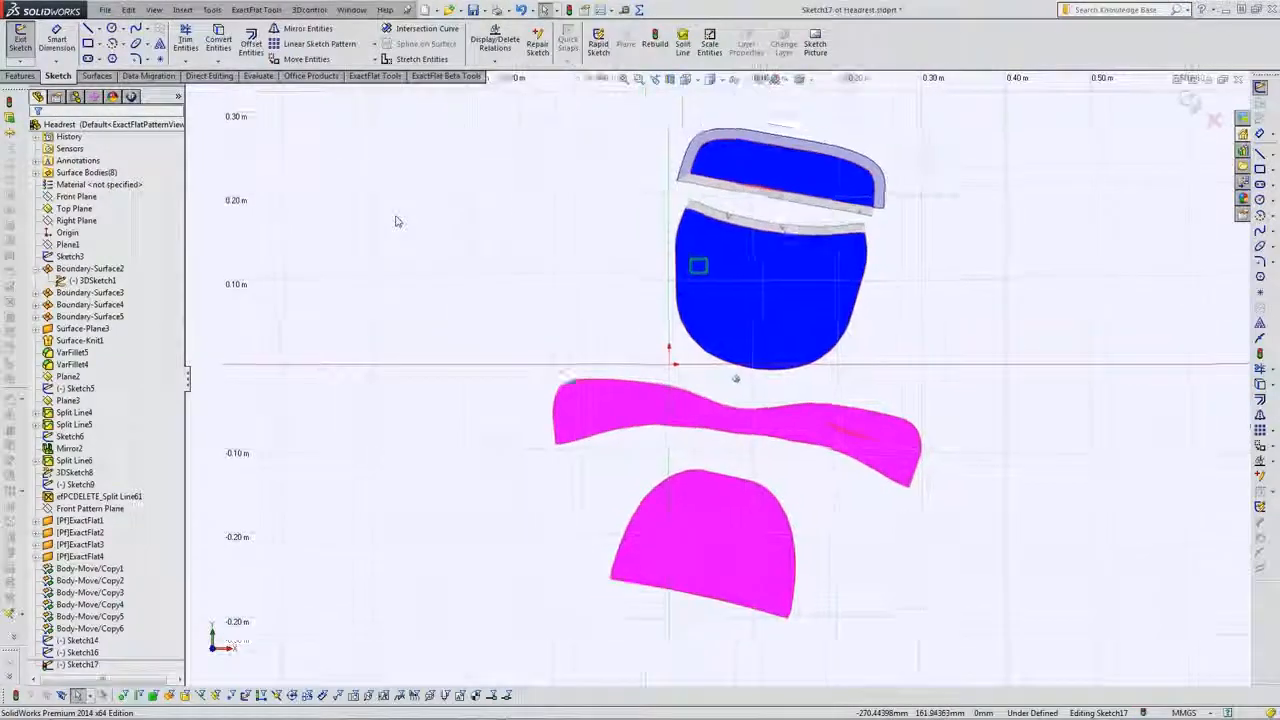
{"action": "scroll", "coordinate": [397, 221], "scroll_direction": "up", "scroll_amount": 3}
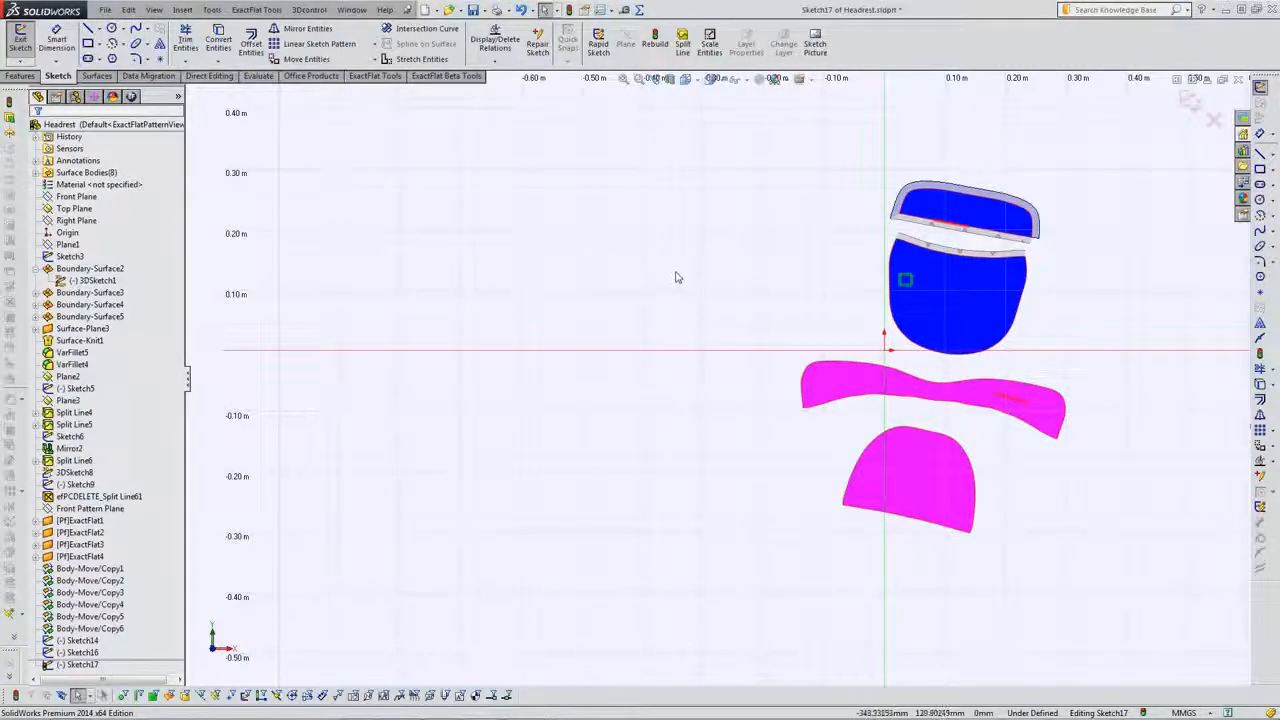
{"action": "left_click", "coordinate": [1189, 100]}
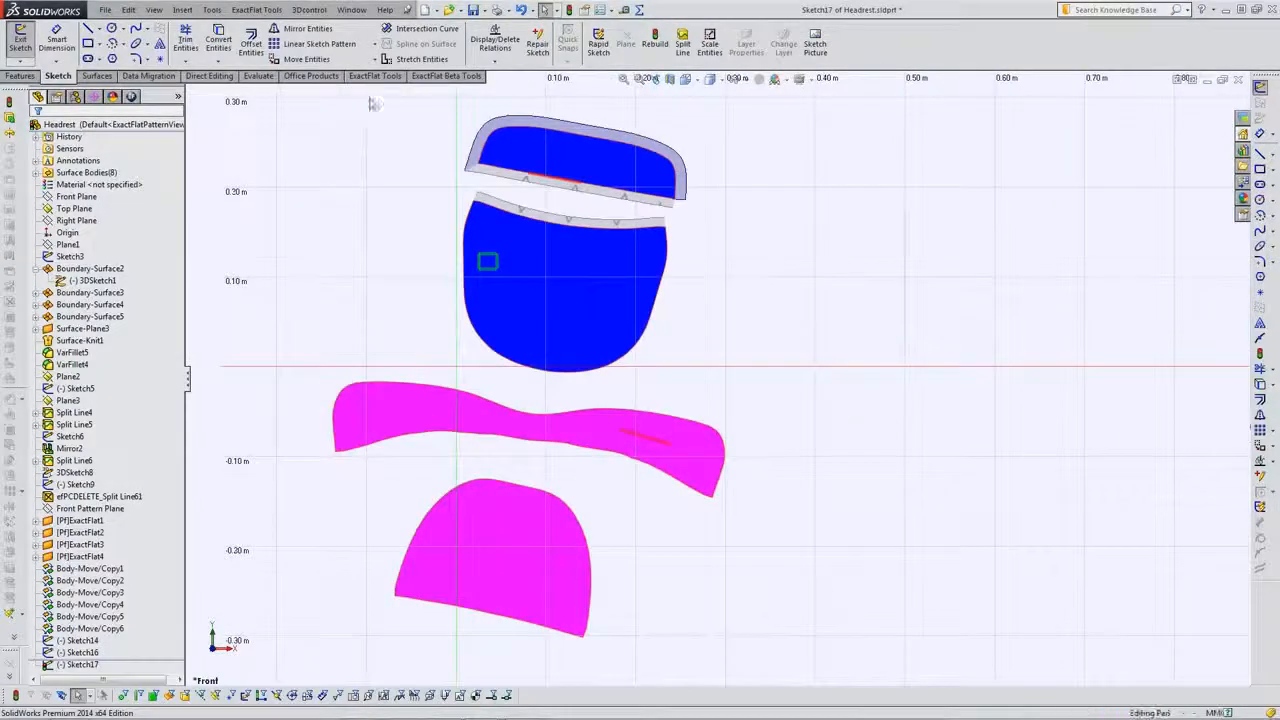
Assign the diagonal line sketch on the large blue piece as a grain line.
{"action": "left_click", "coordinate": [507, 45]}
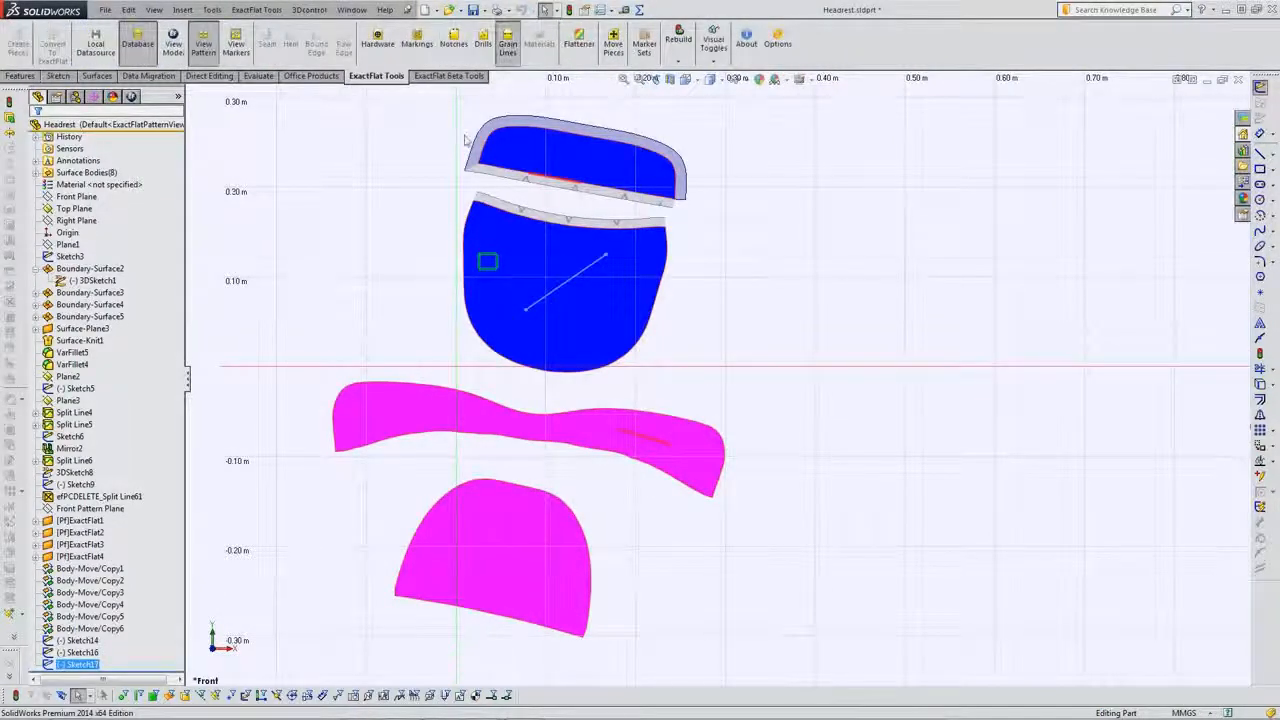
{"action": "left_click", "coordinate": [36, 132]}
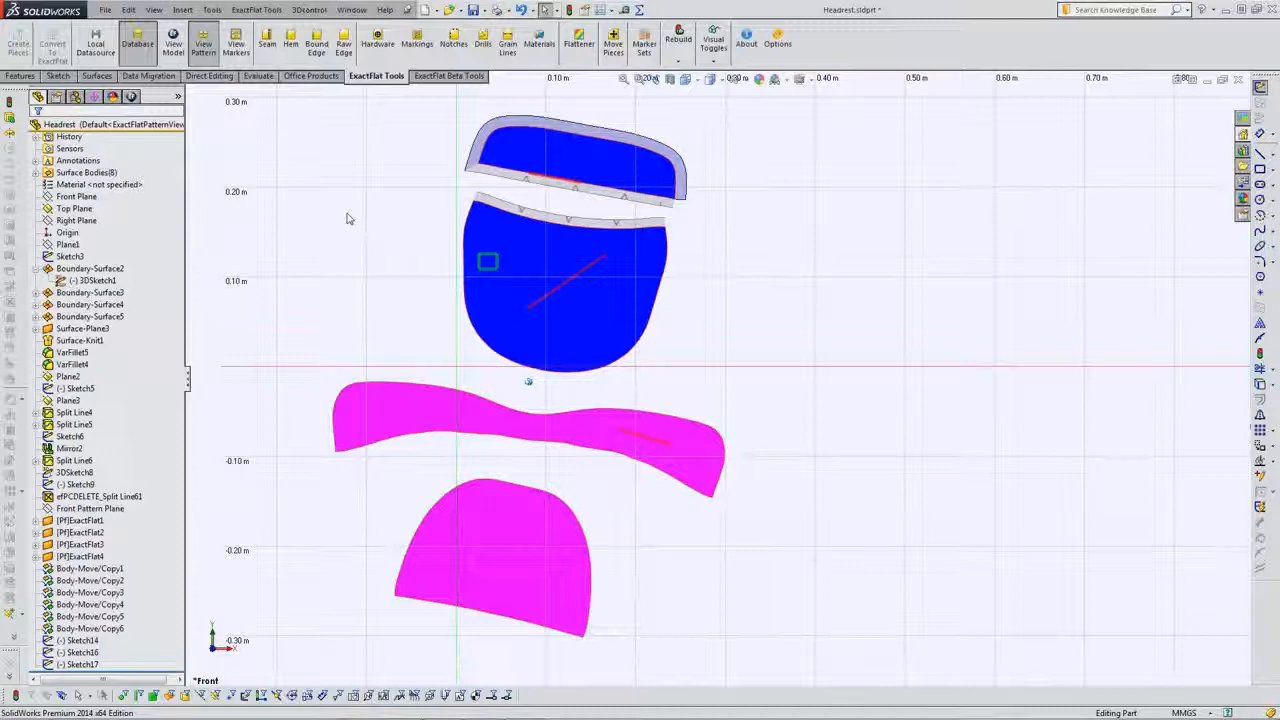
{"action": "key", "text": "f"}
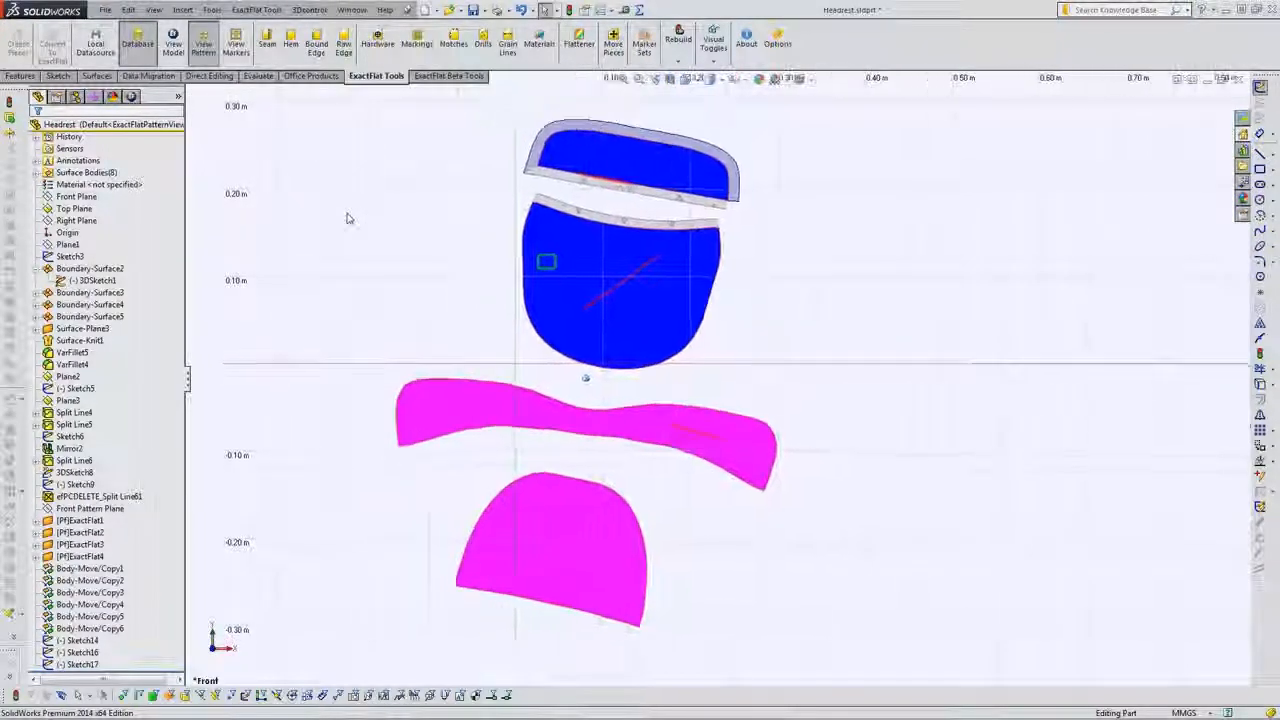